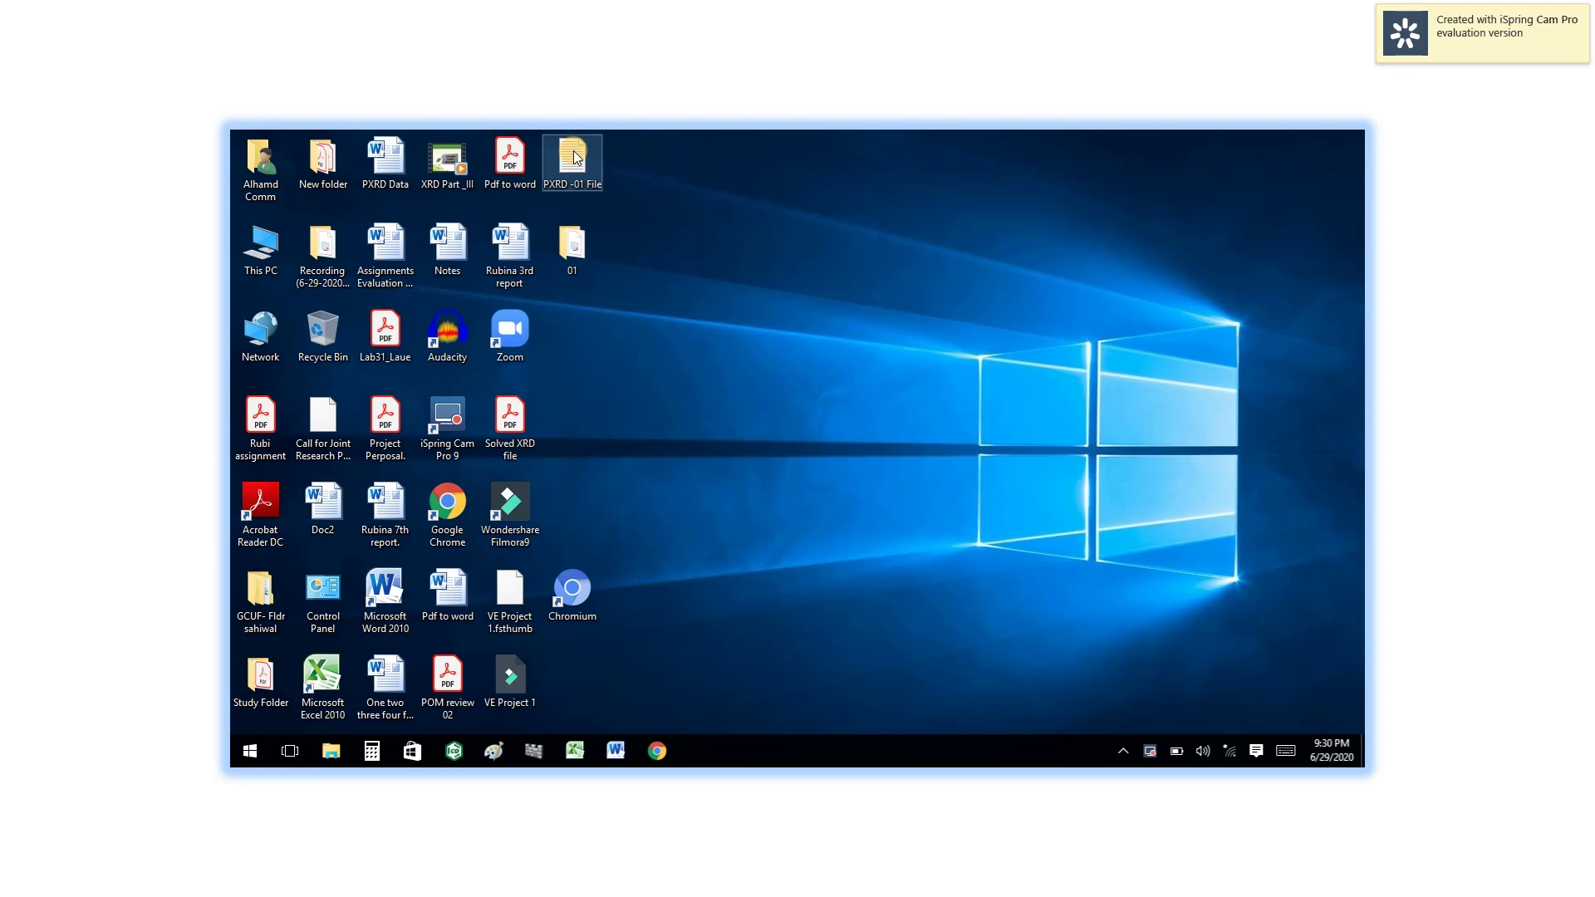
Open the PXRD -01 File text file on the desktop, copy all of its data, and close it
double_click(575, 156)
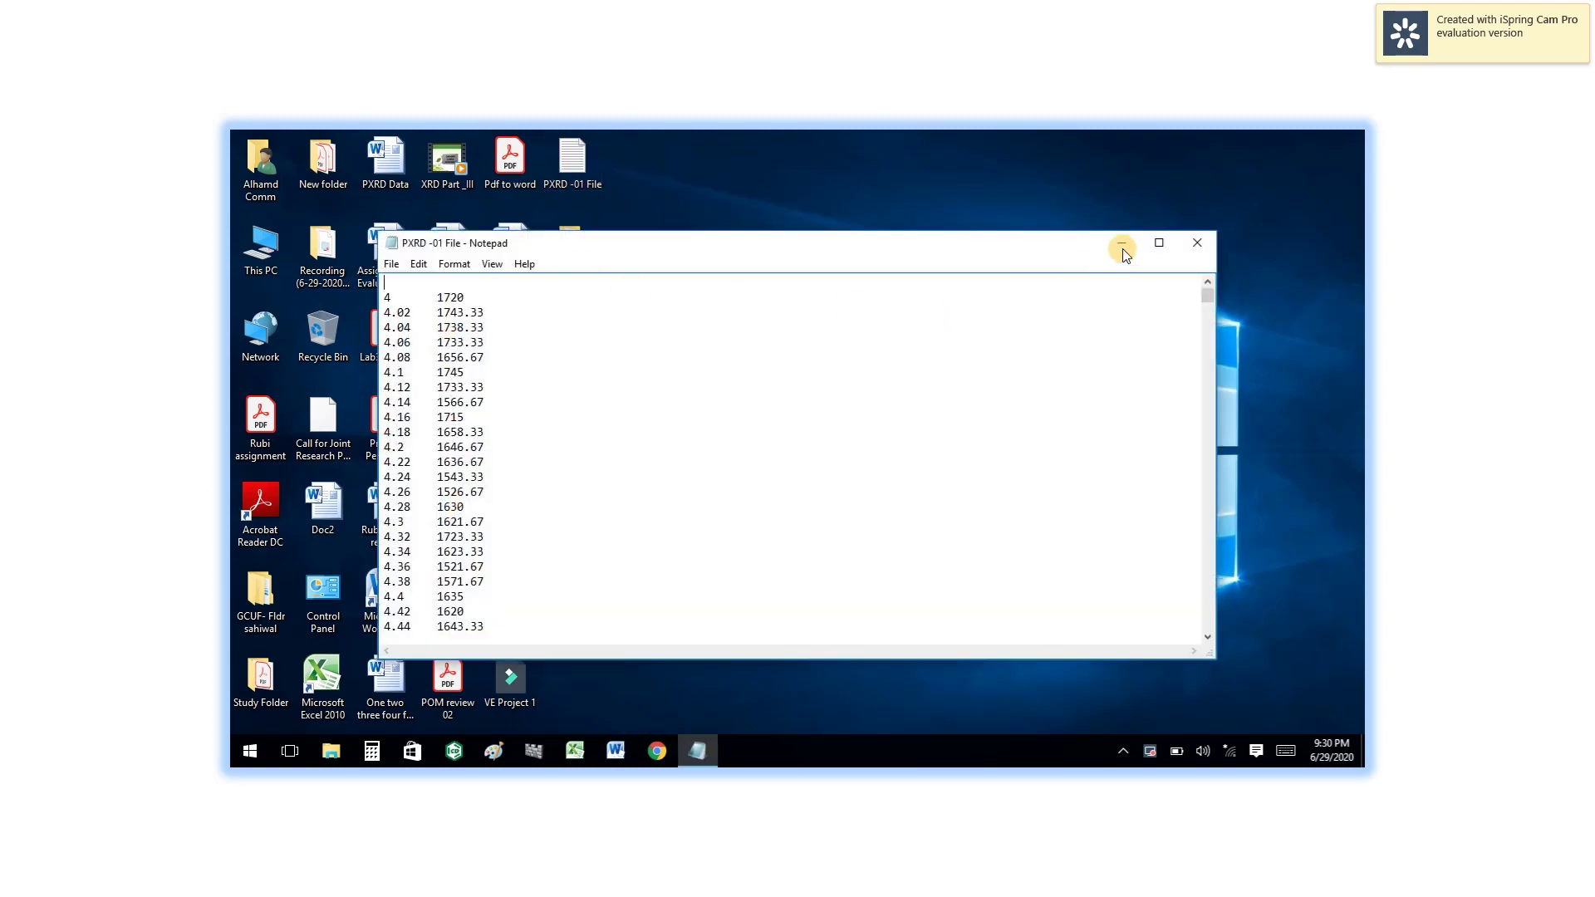
click(1159, 243)
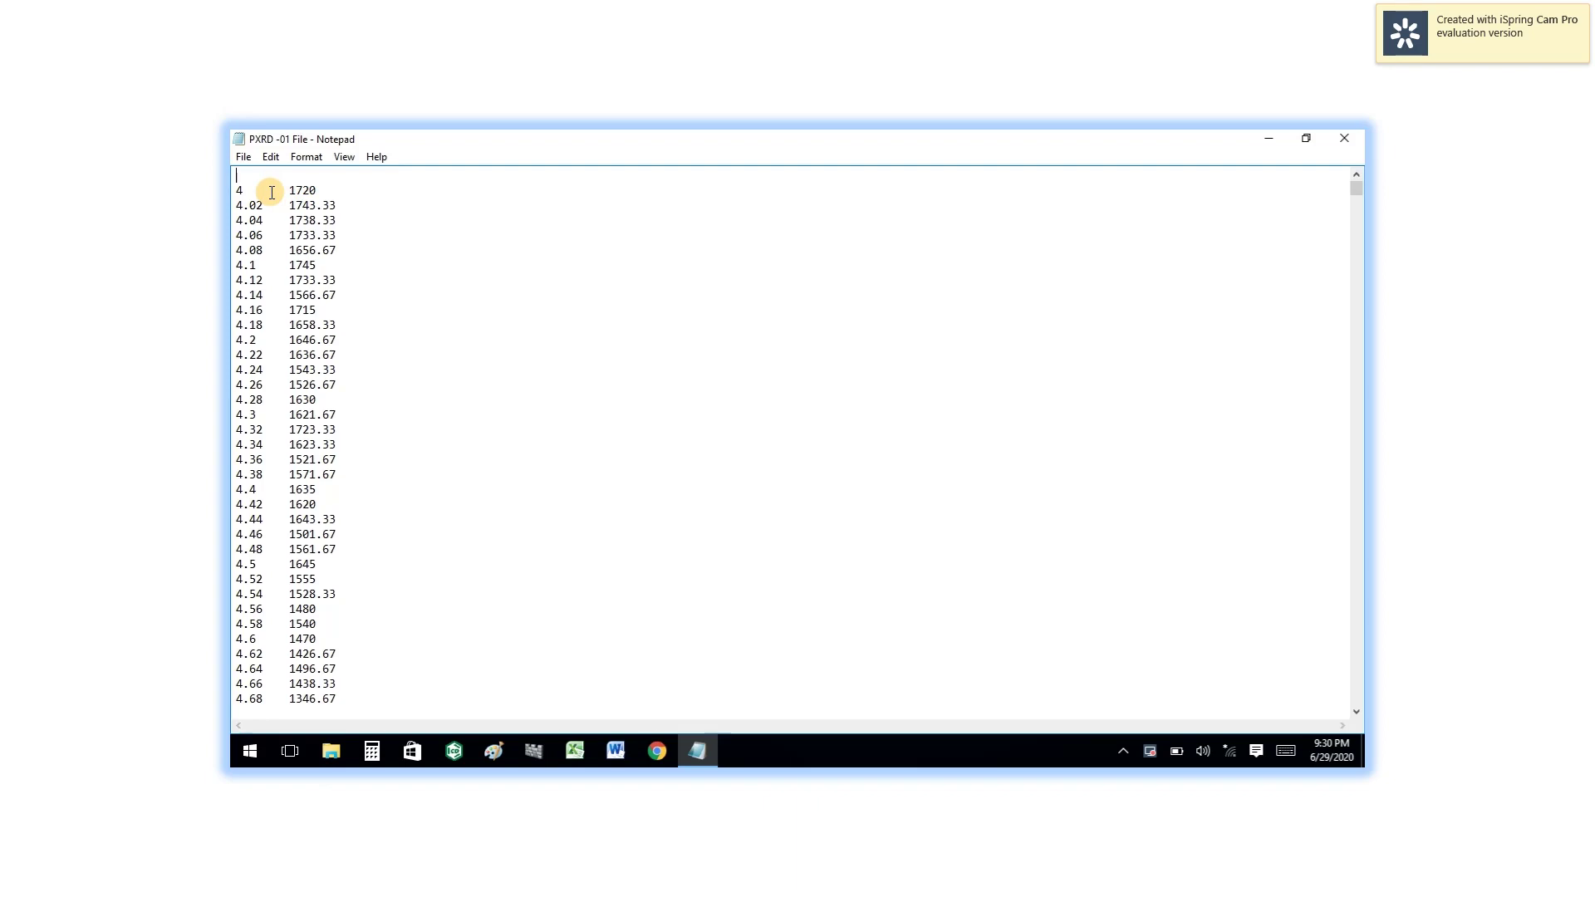
key(ctrl+a)
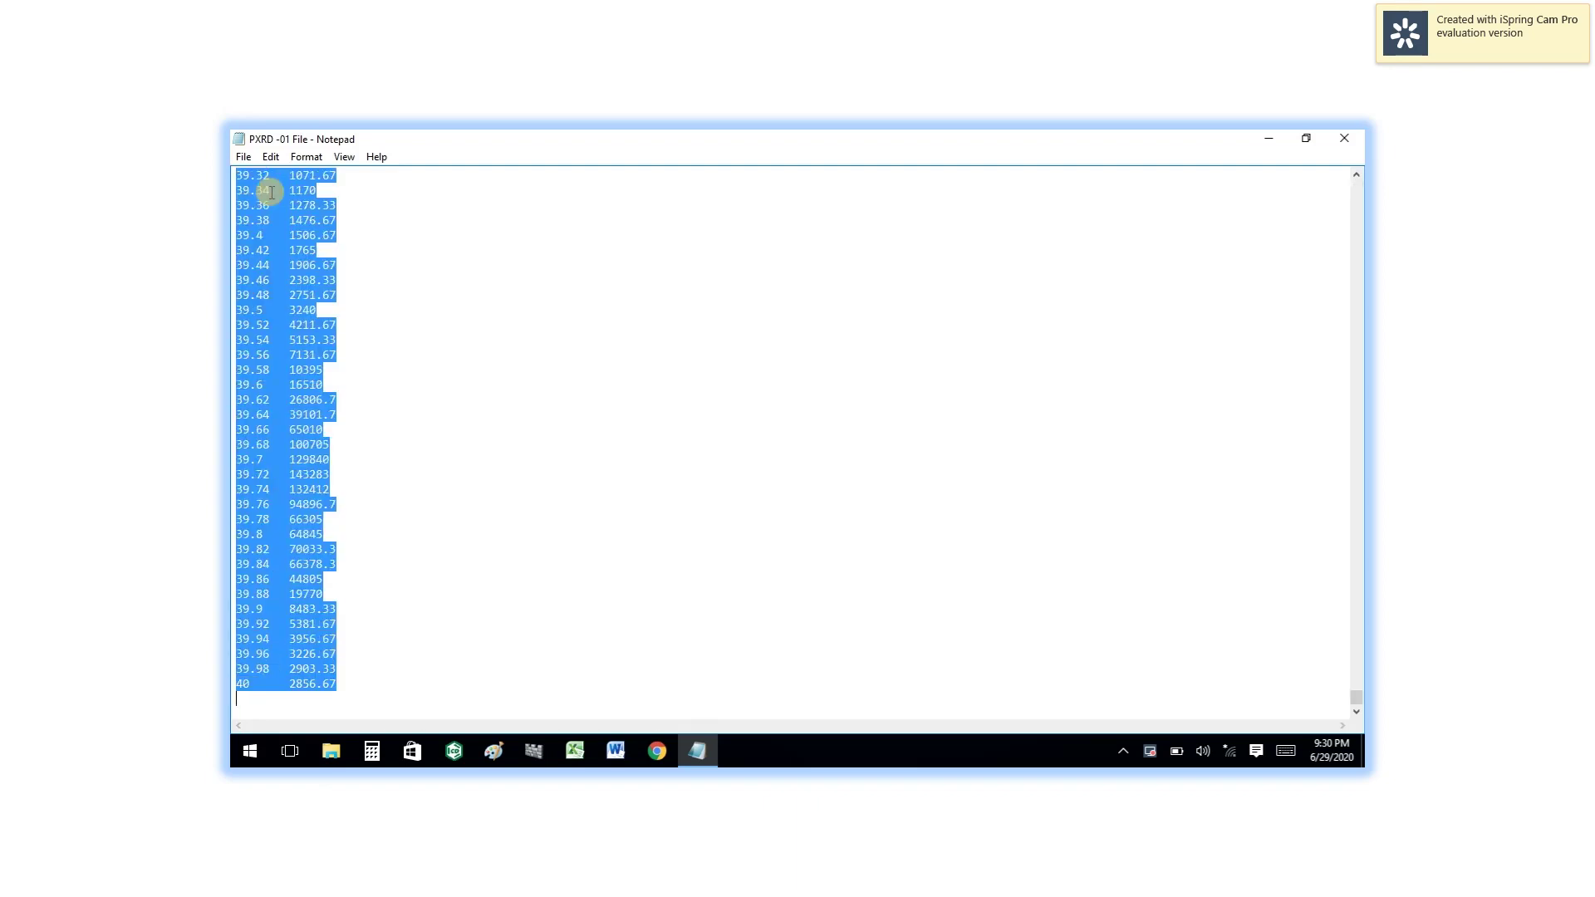
right_click(319, 201)
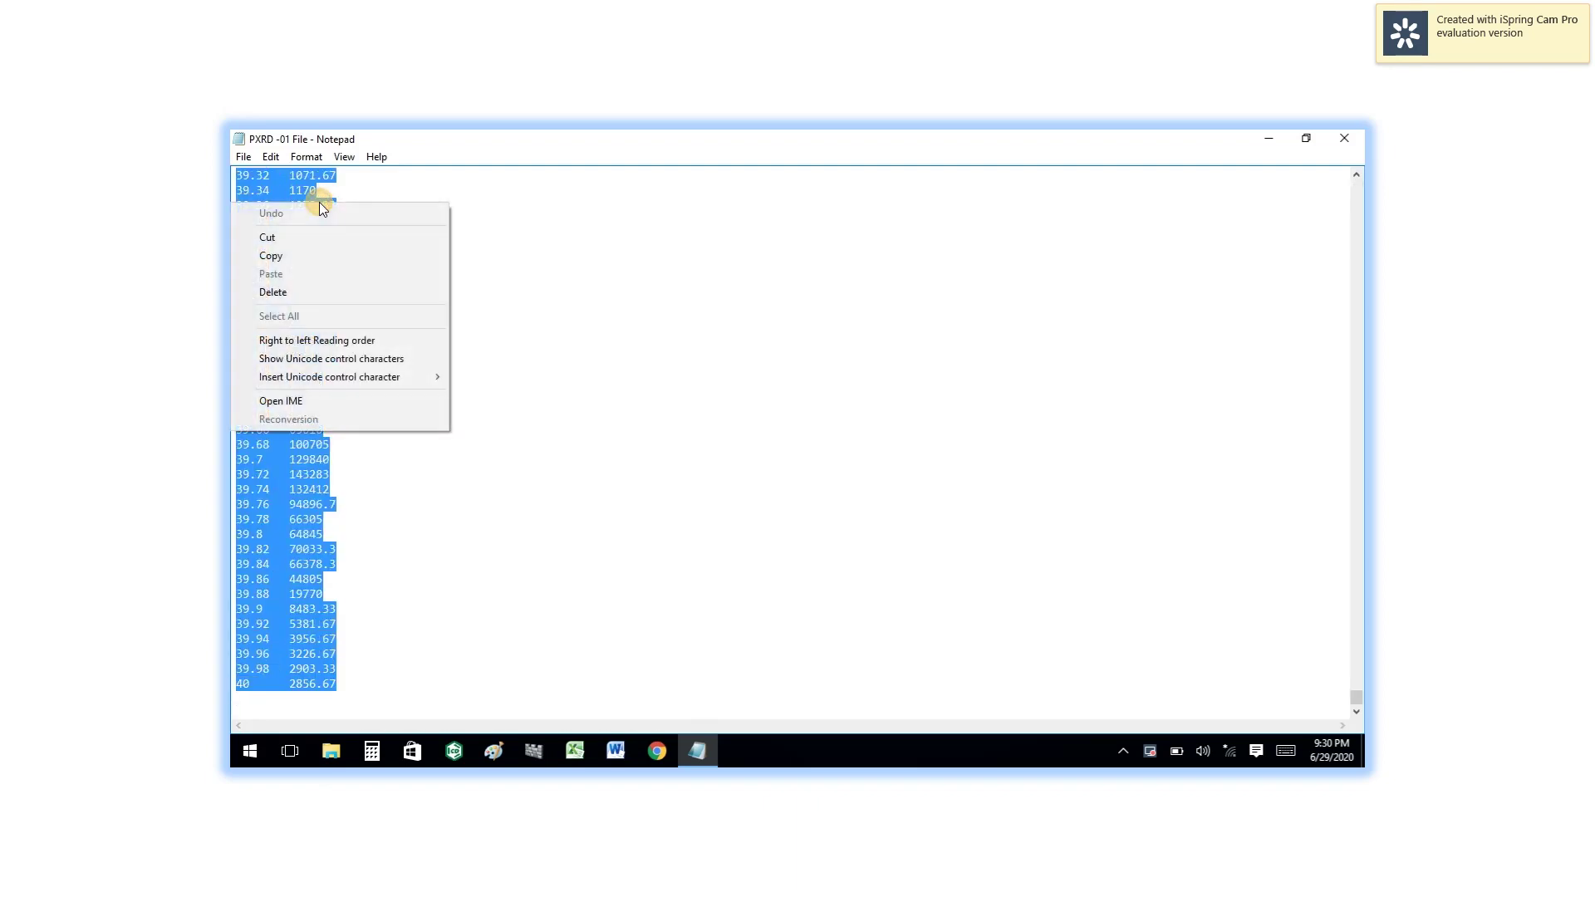
click(266, 260)
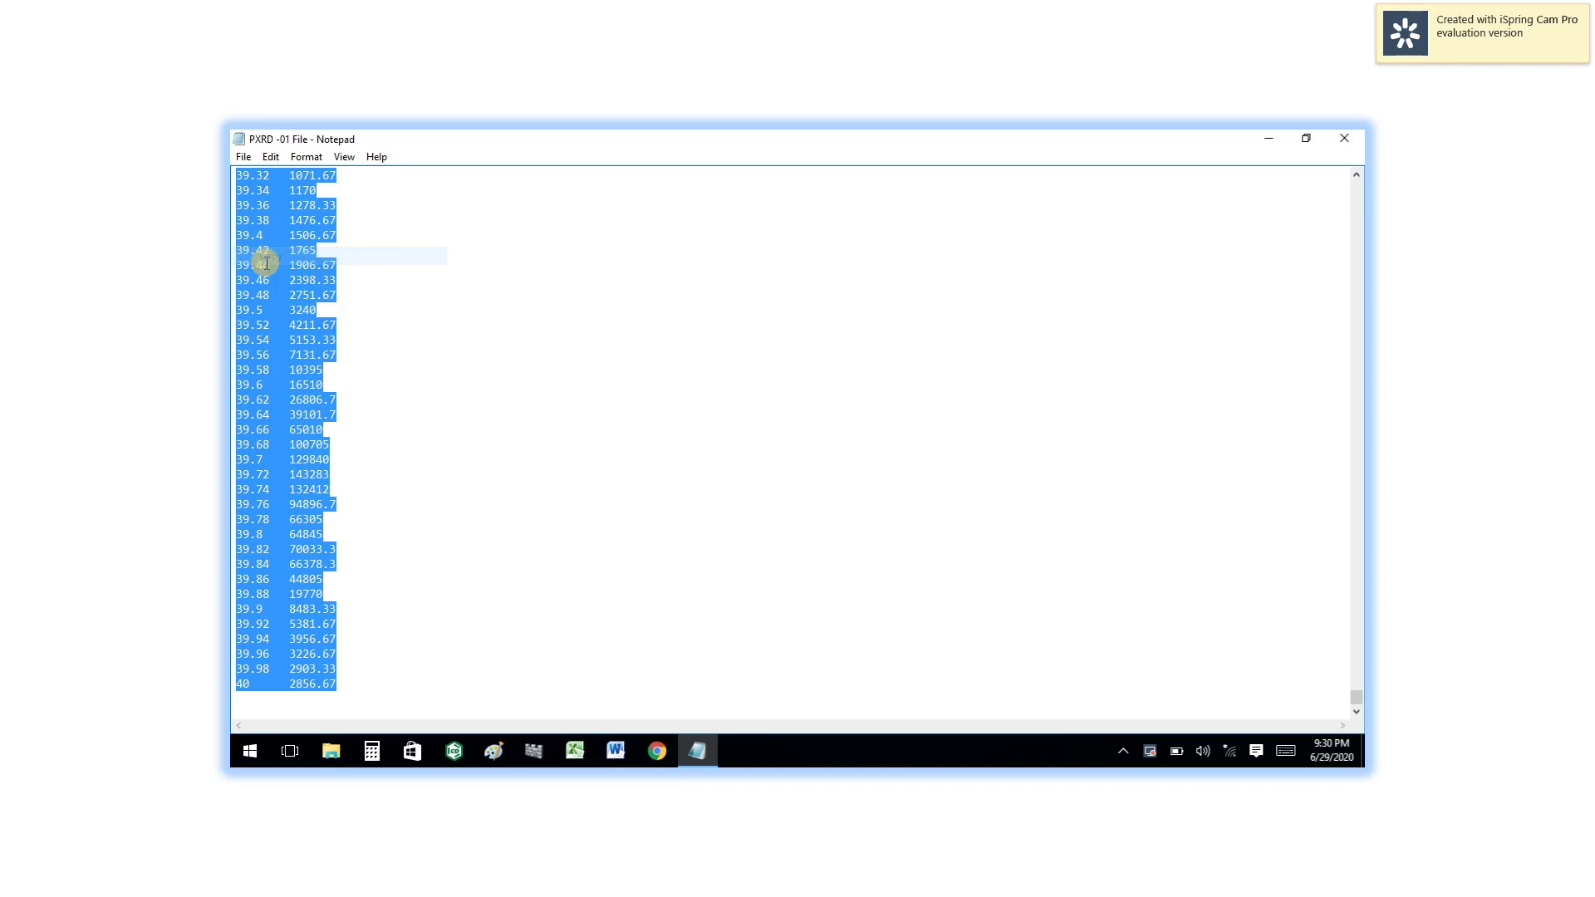
click(1358, 138)
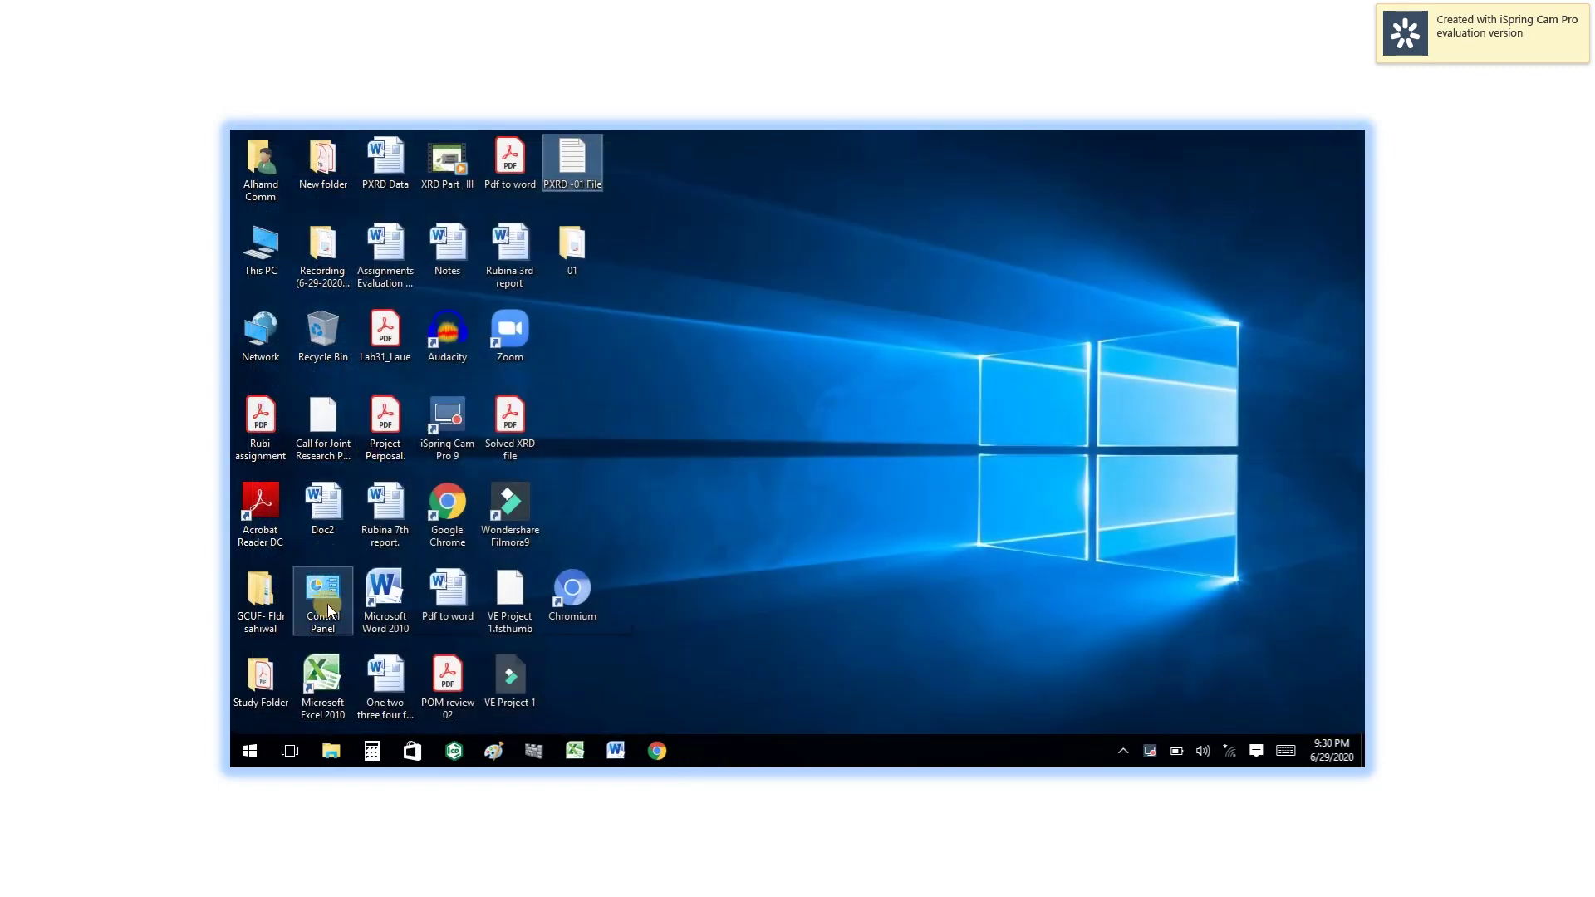
Switch to Microsoft Excel and enter the column headers 2Ө in A1 and Intensity in B1
double_click(320, 674)
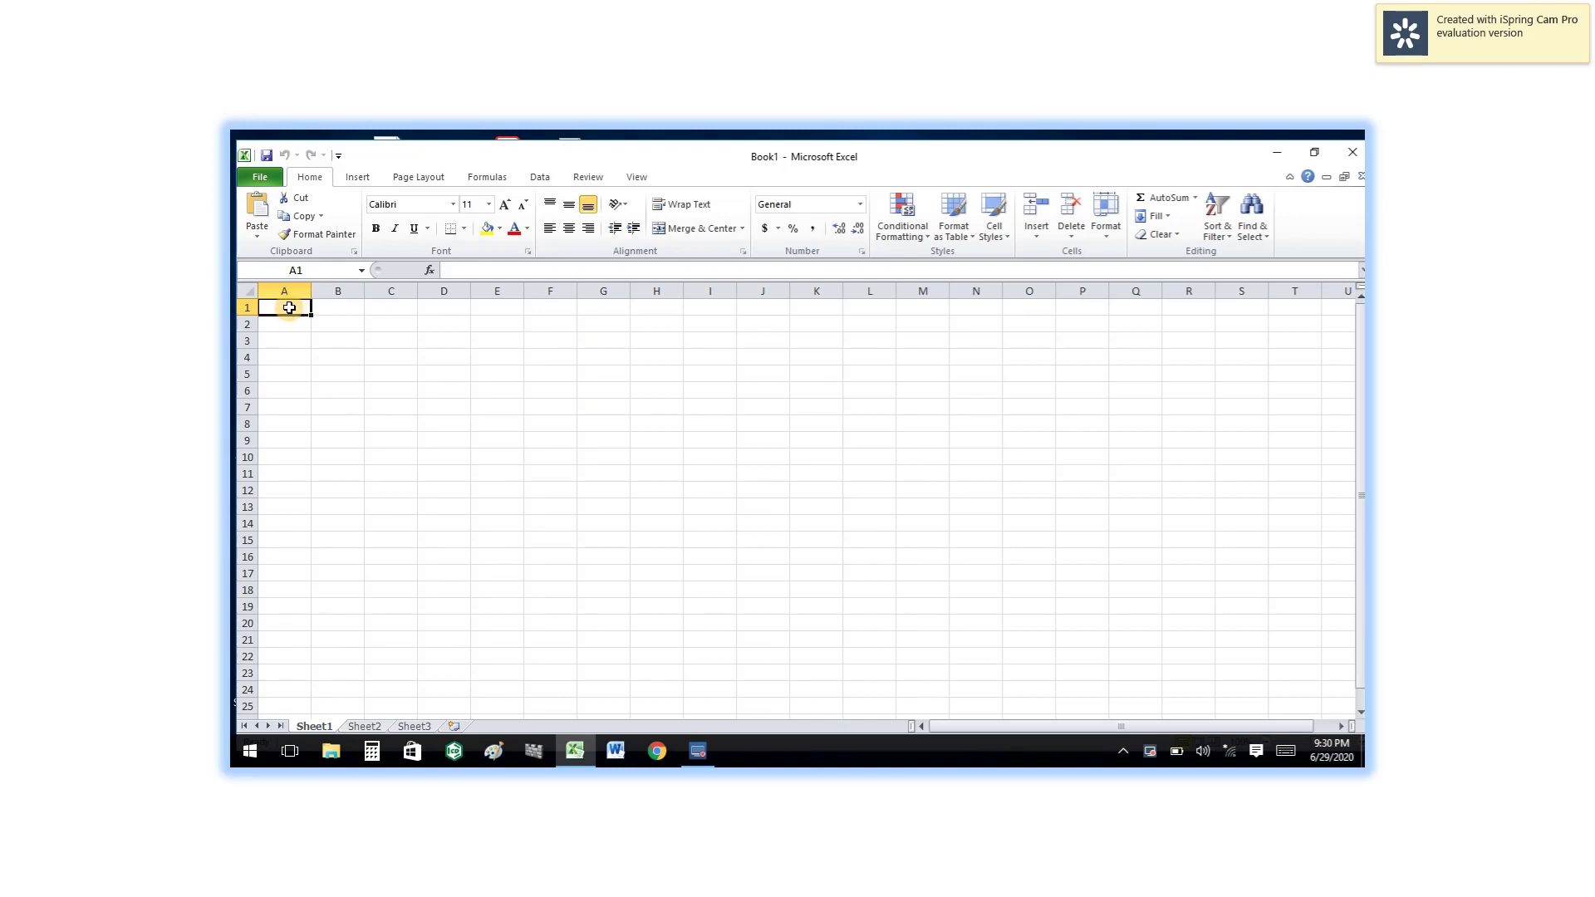
text(2)
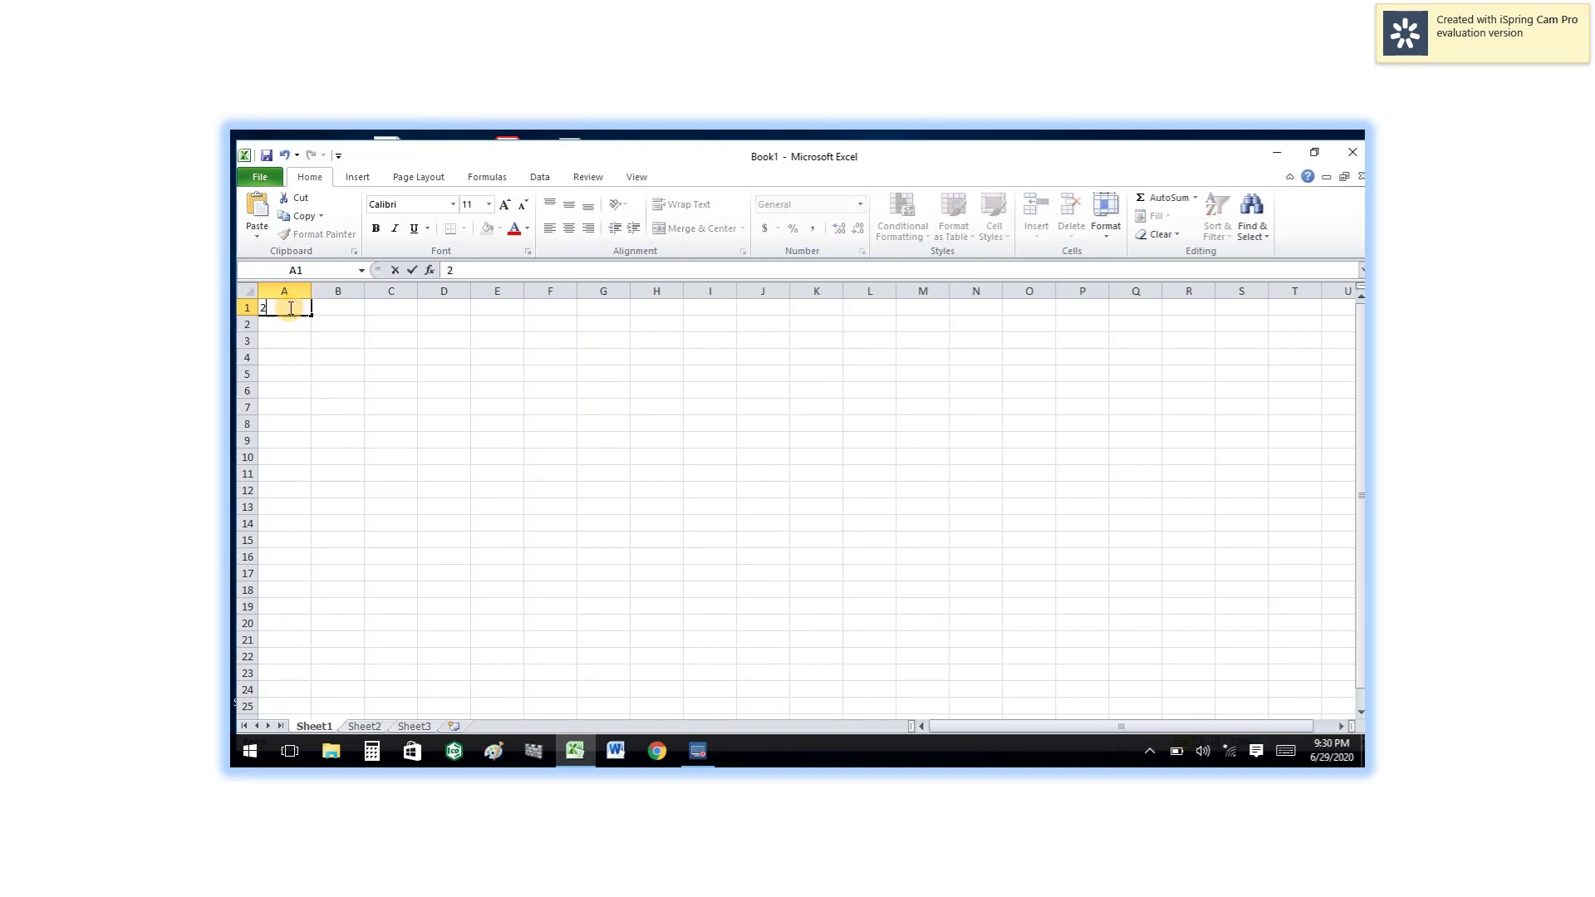
click(359, 179)
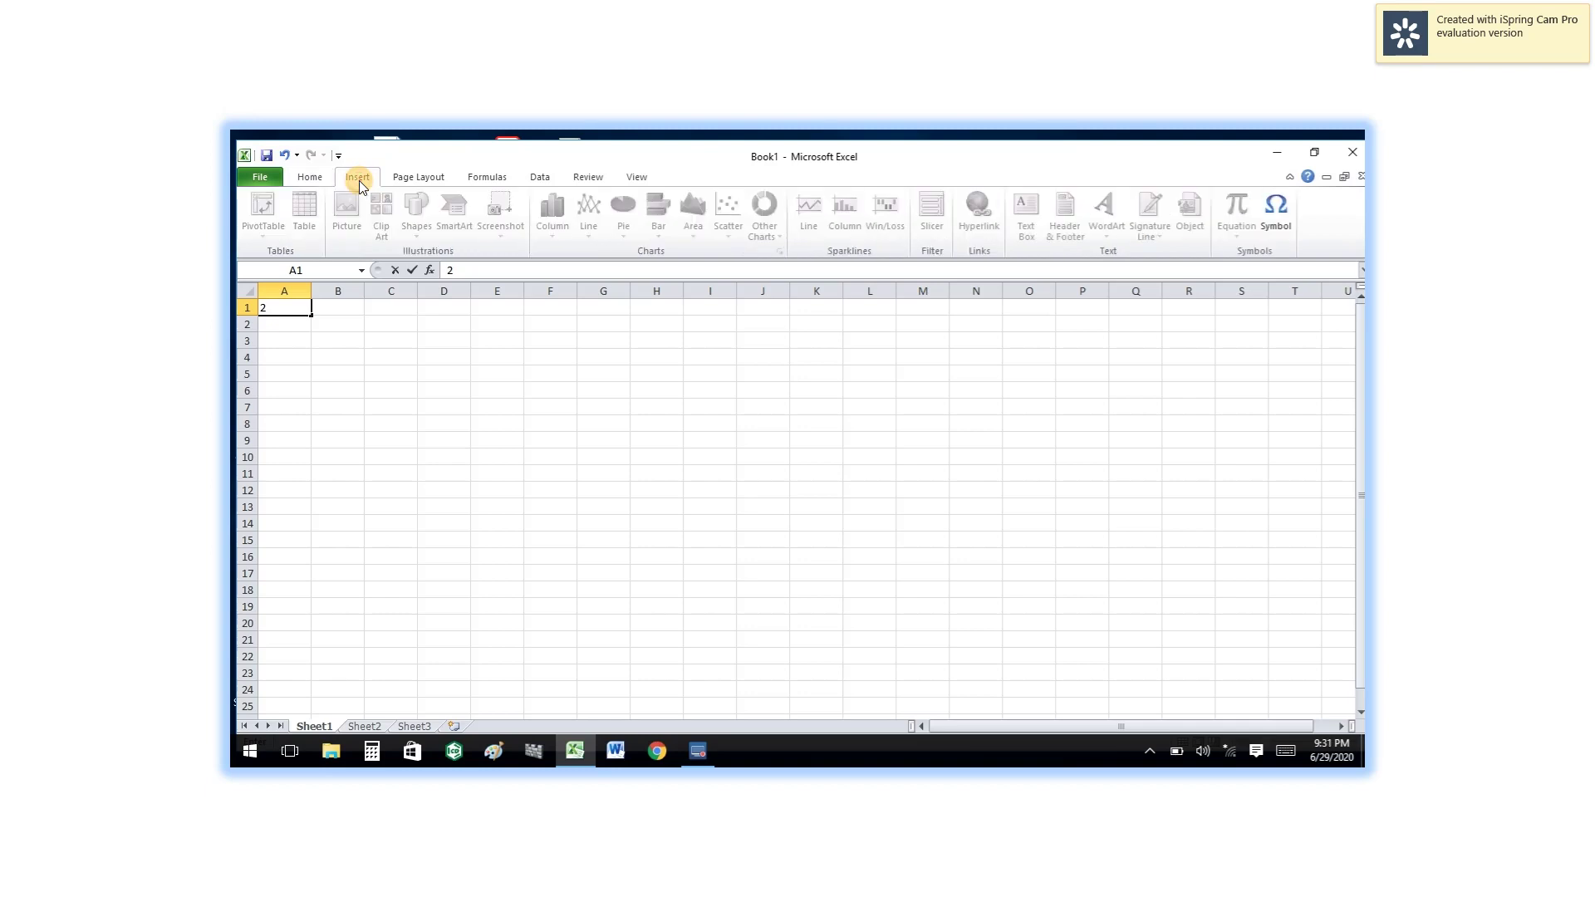
click(1283, 206)
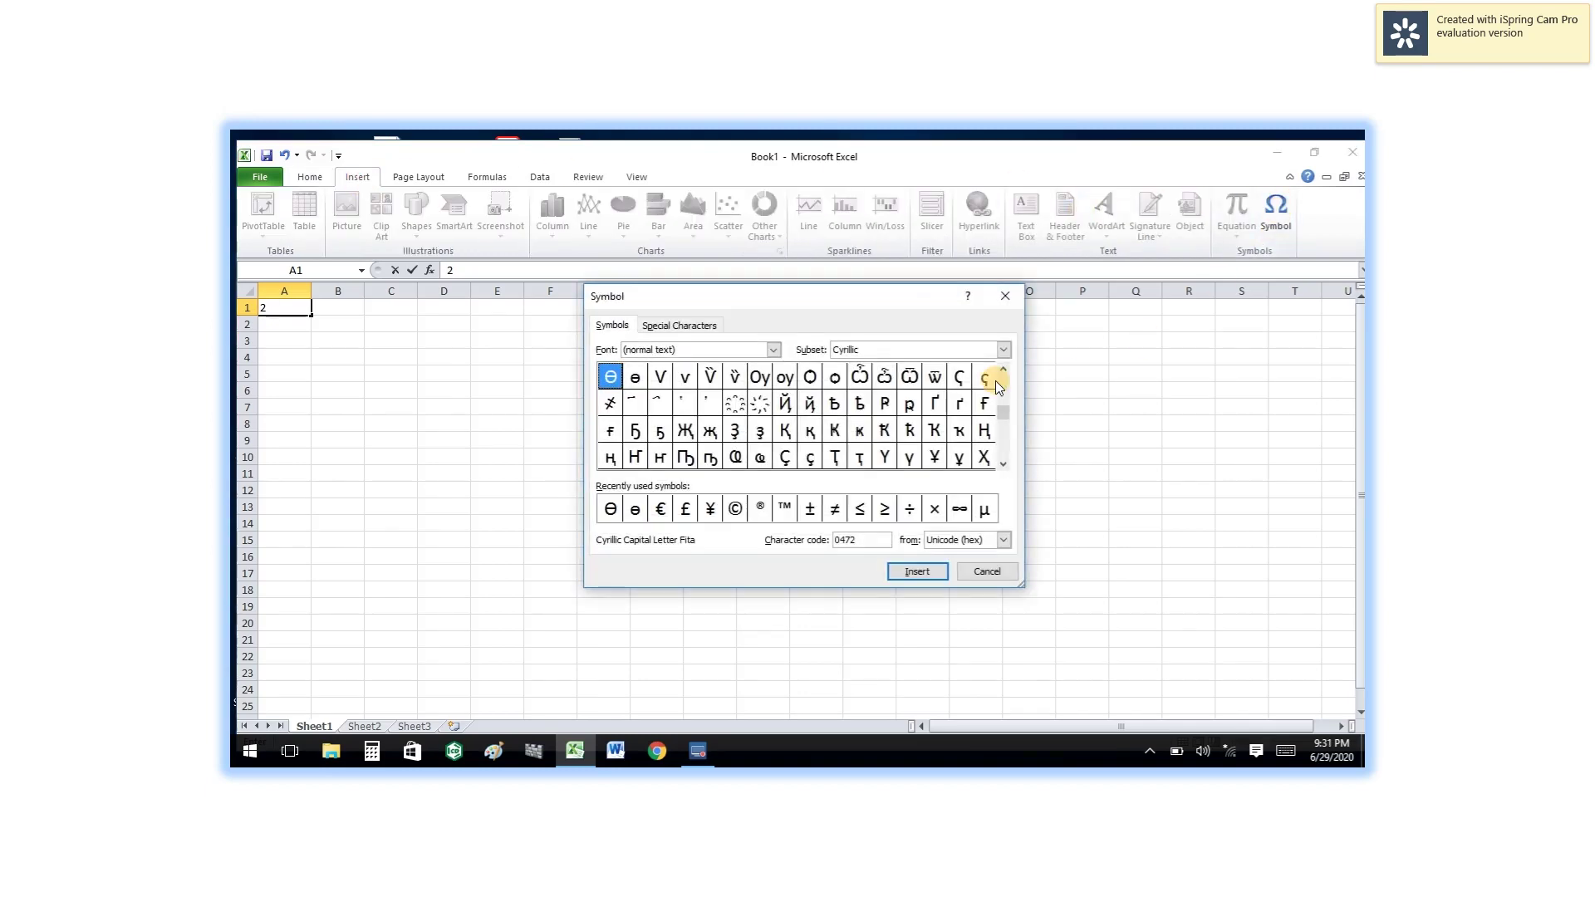
click(610, 510)
click(918, 574)
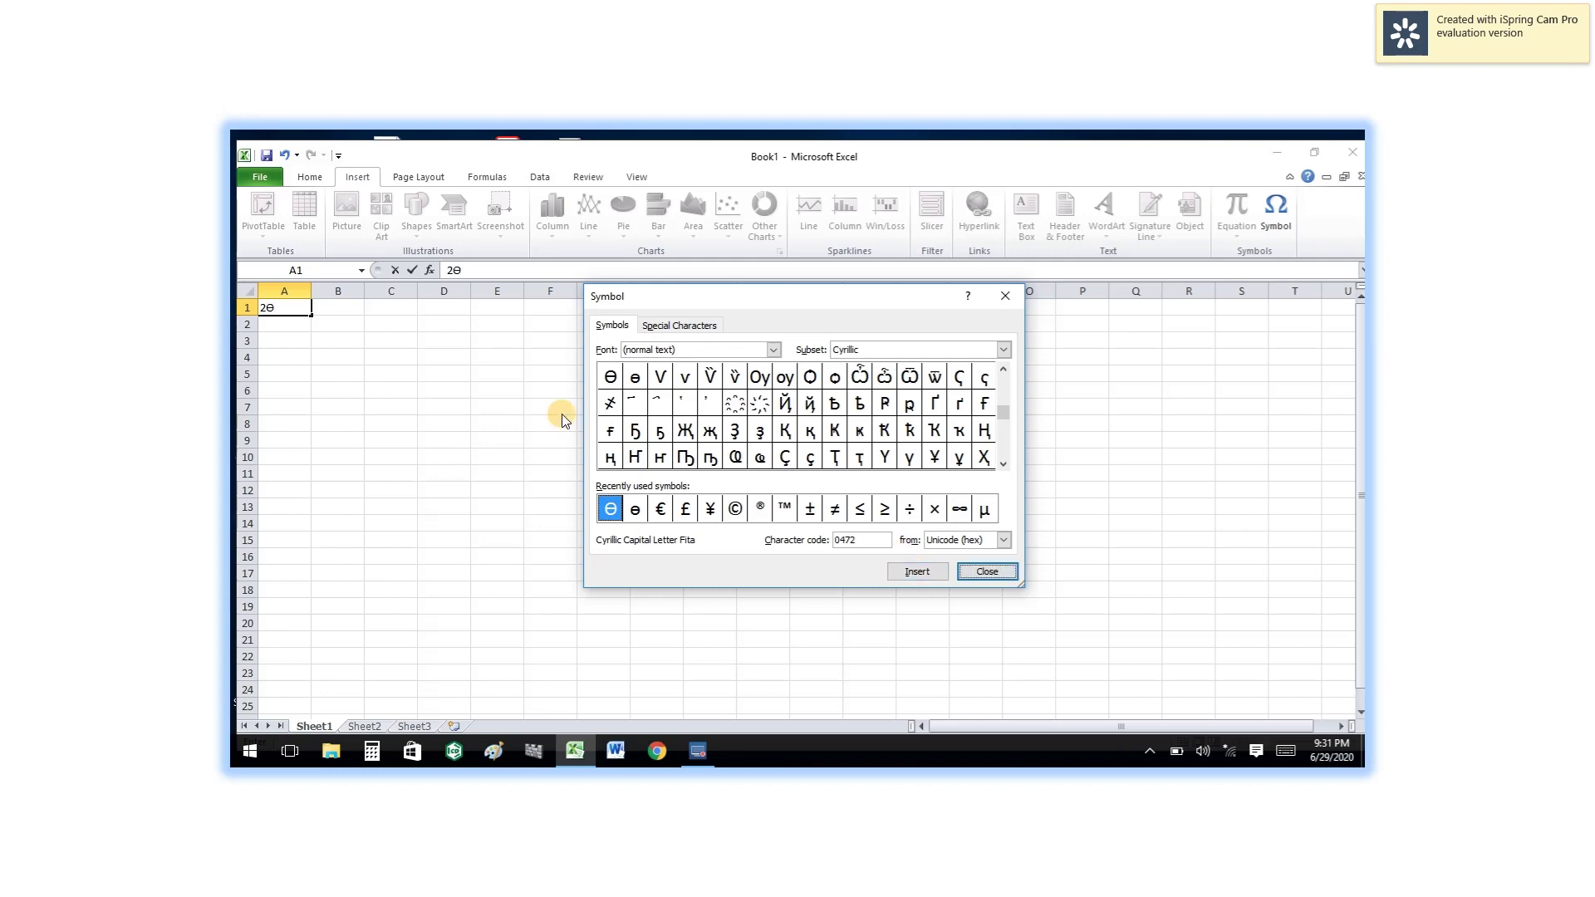
click(1012, 299)
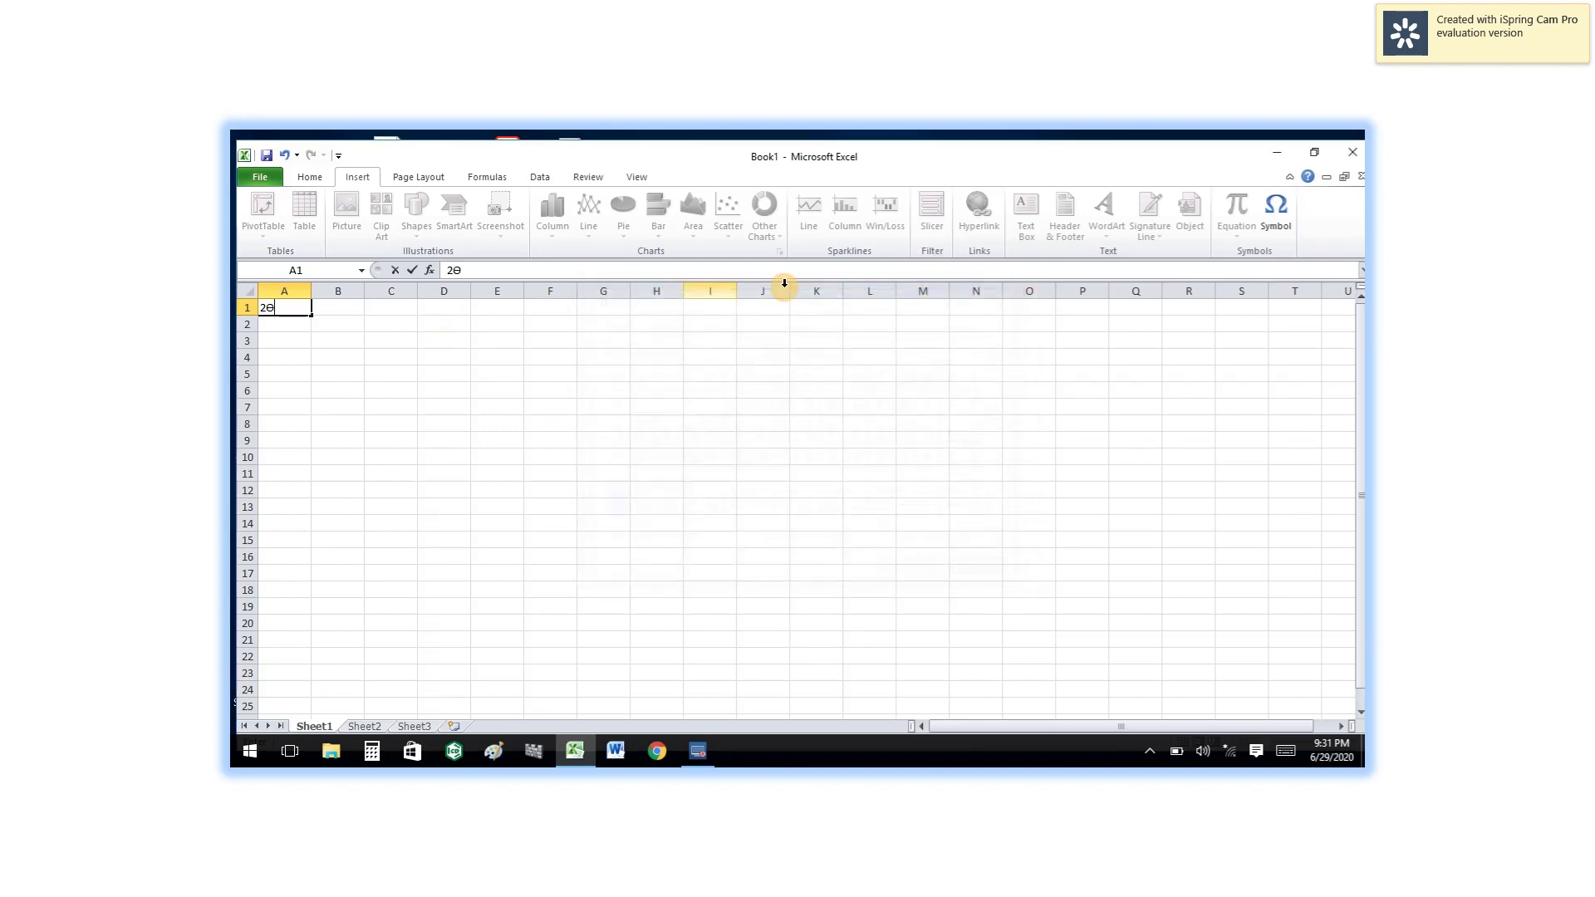
click(333, 308)
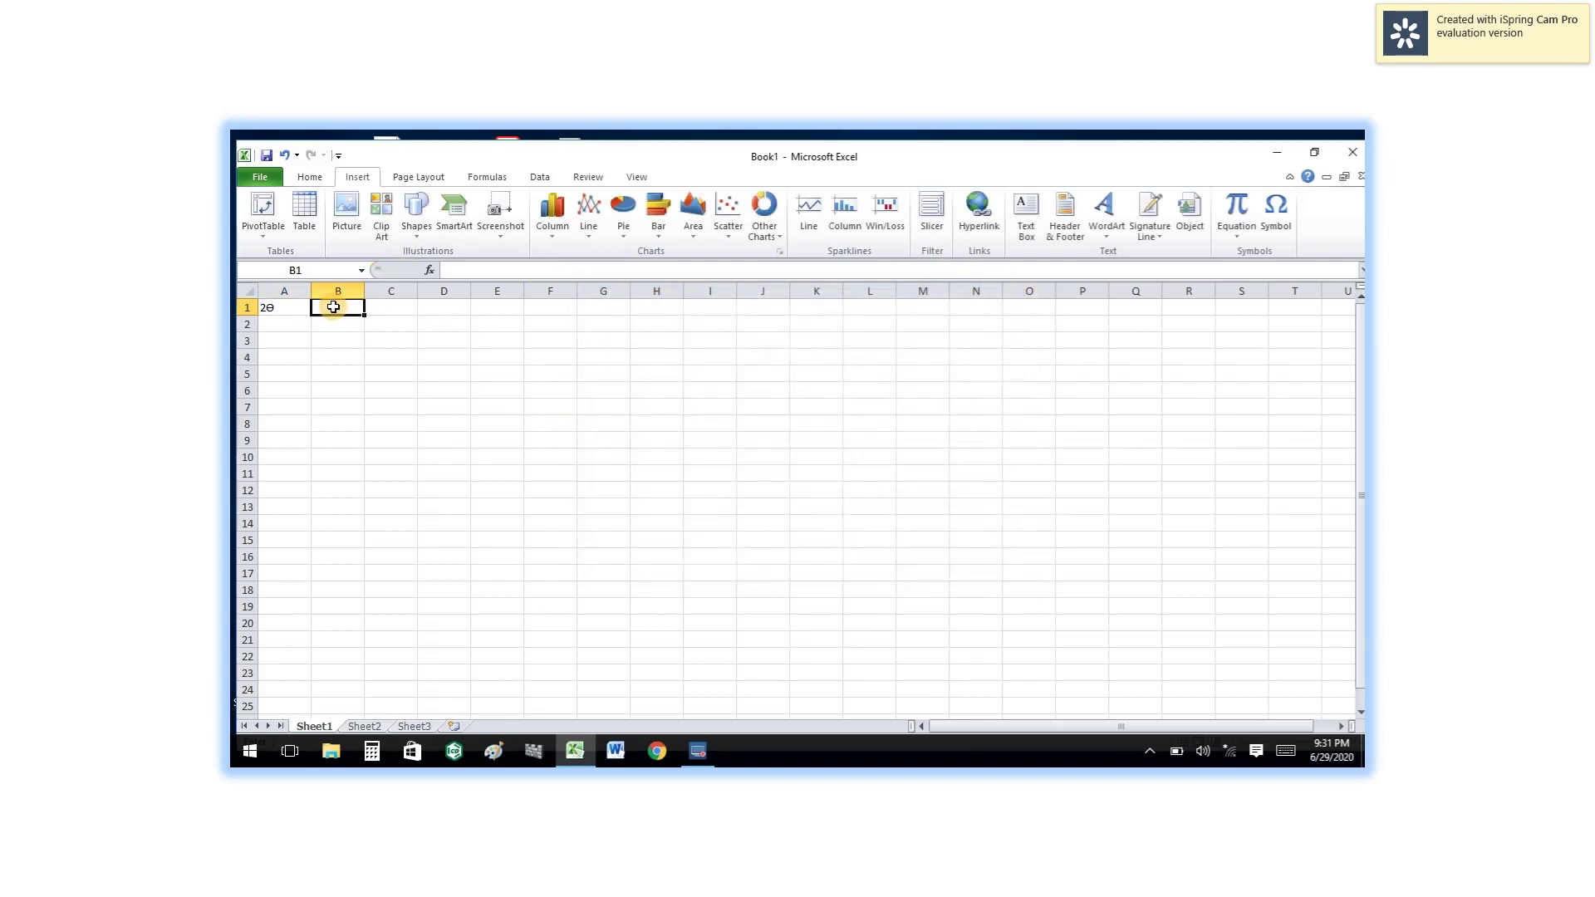
text(Intensity)
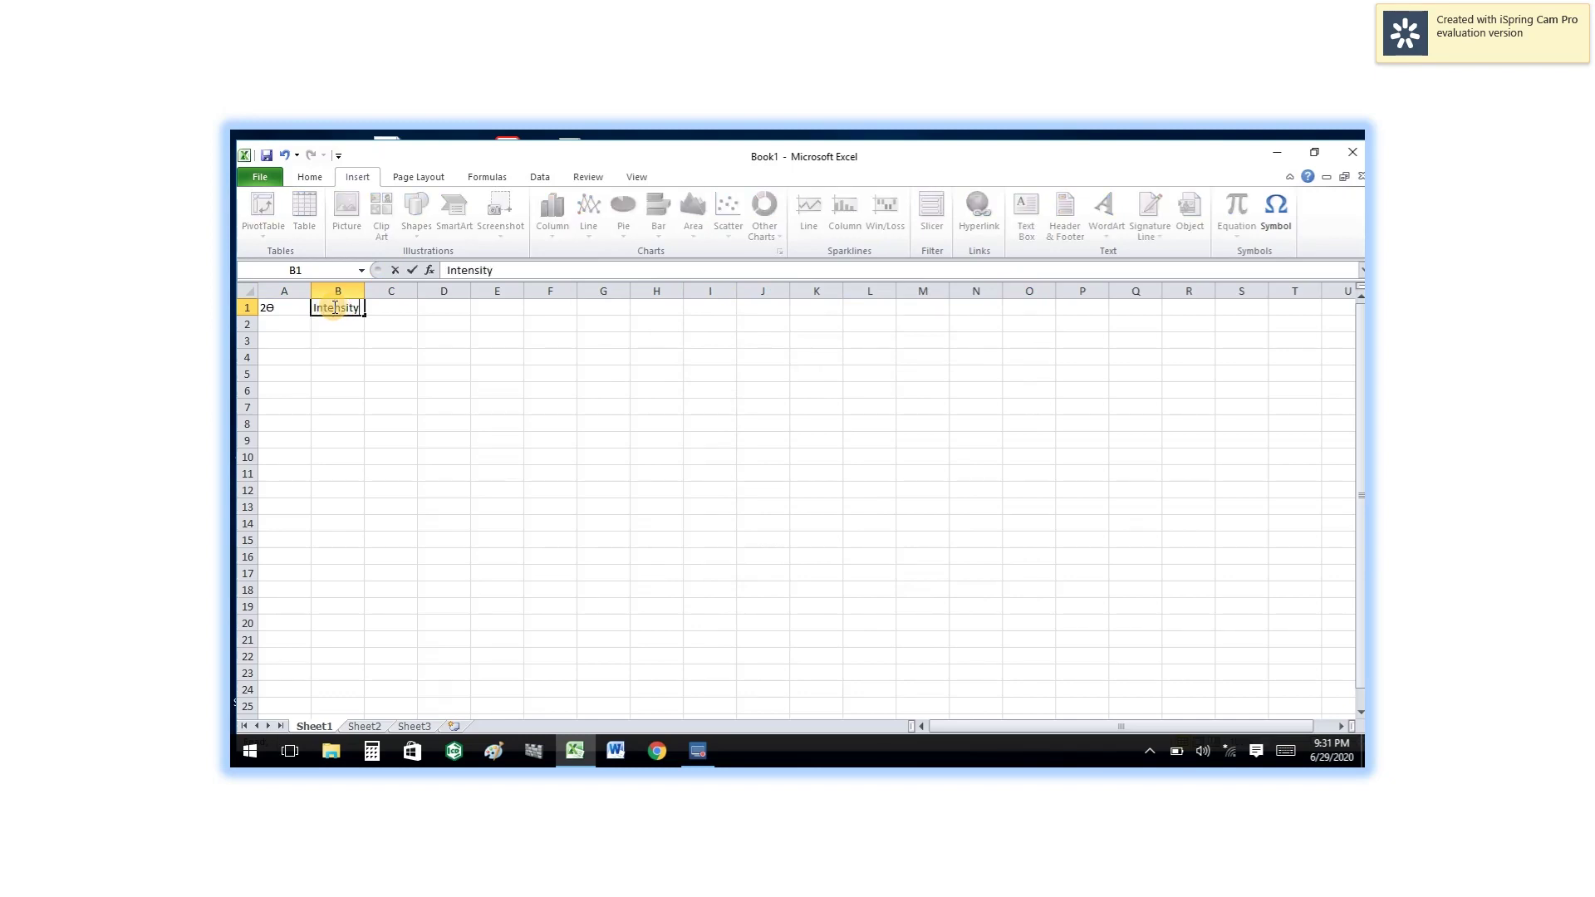
Paste the copied diffraction data into the sheet starting at cell A2
click(293, 324)
right_click(292, 324)
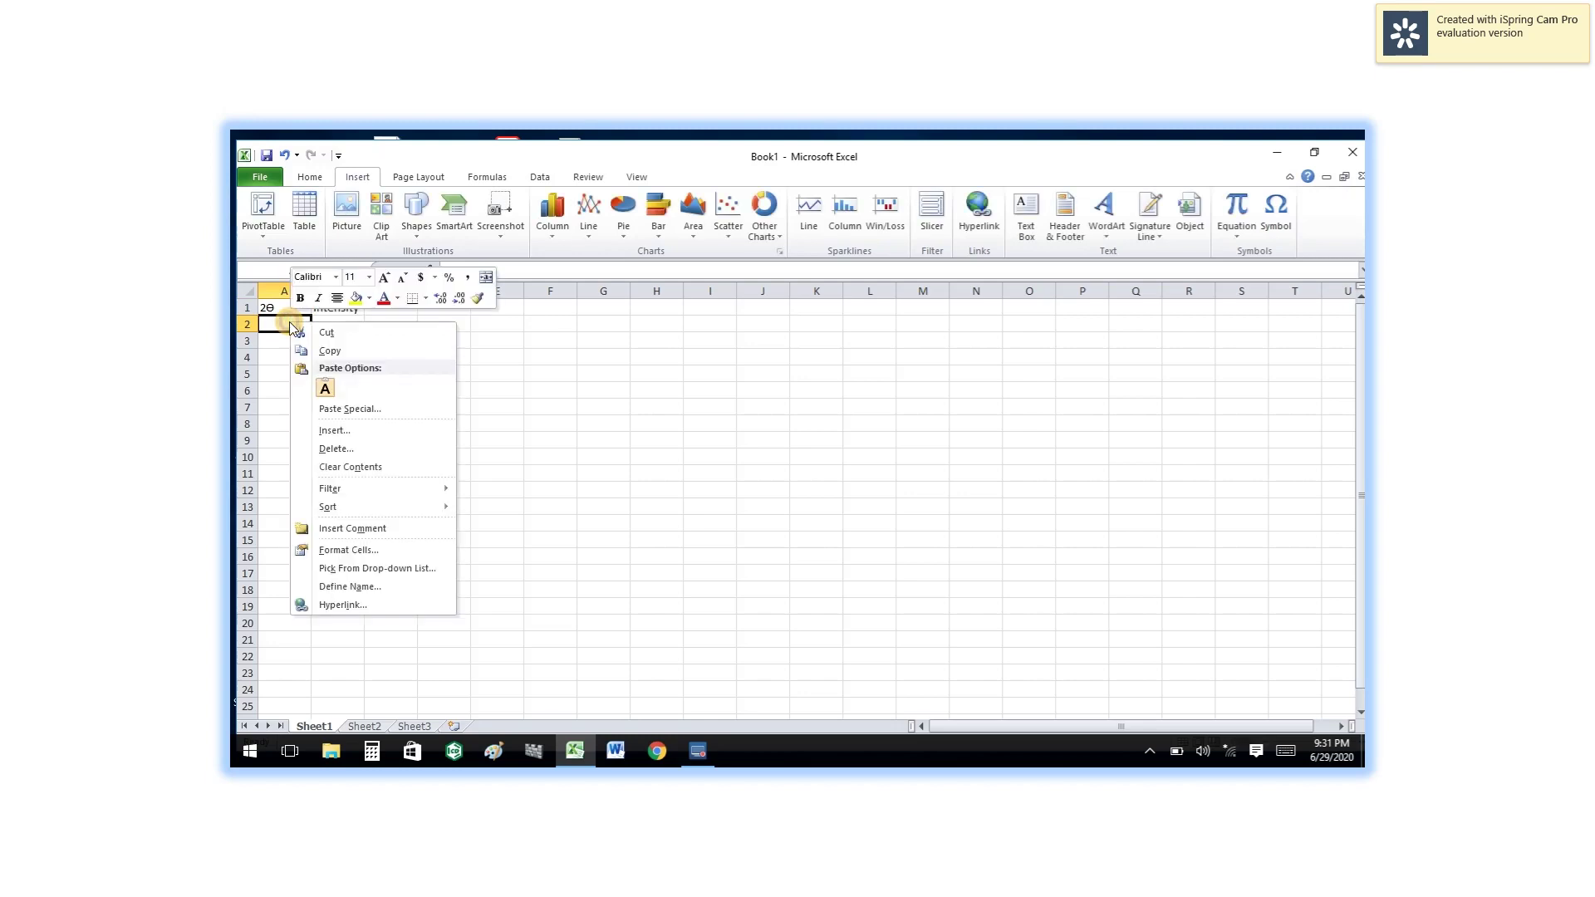
click(325, 388)
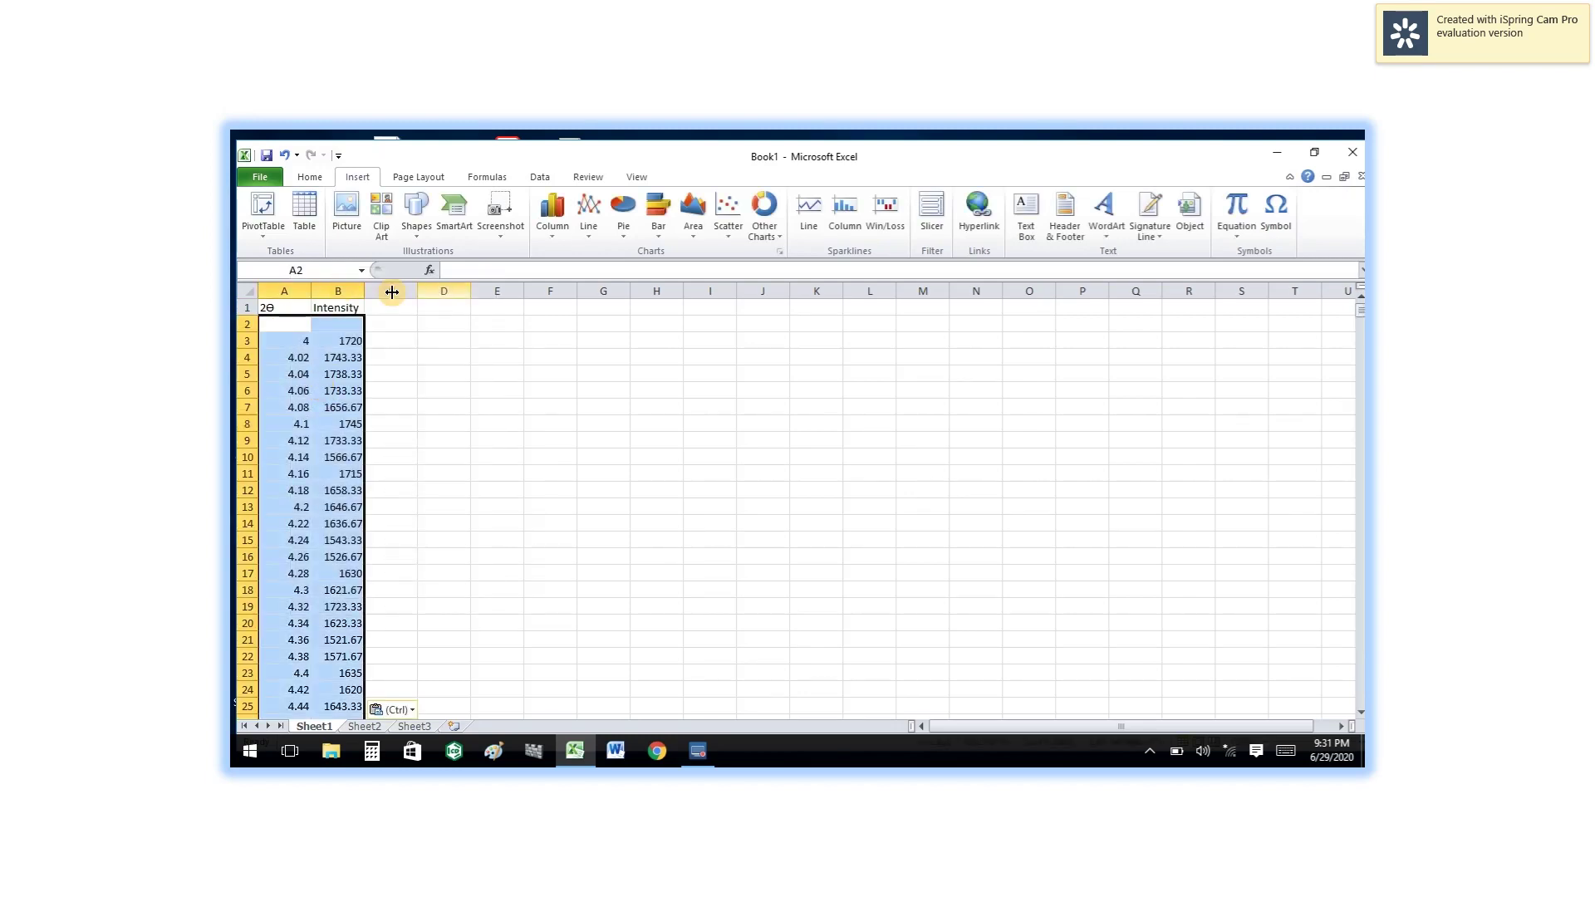
Insert a scatter chart with smooth lines from the pasted data and move it over columns N to U, starting at row 11
click(733, 214)
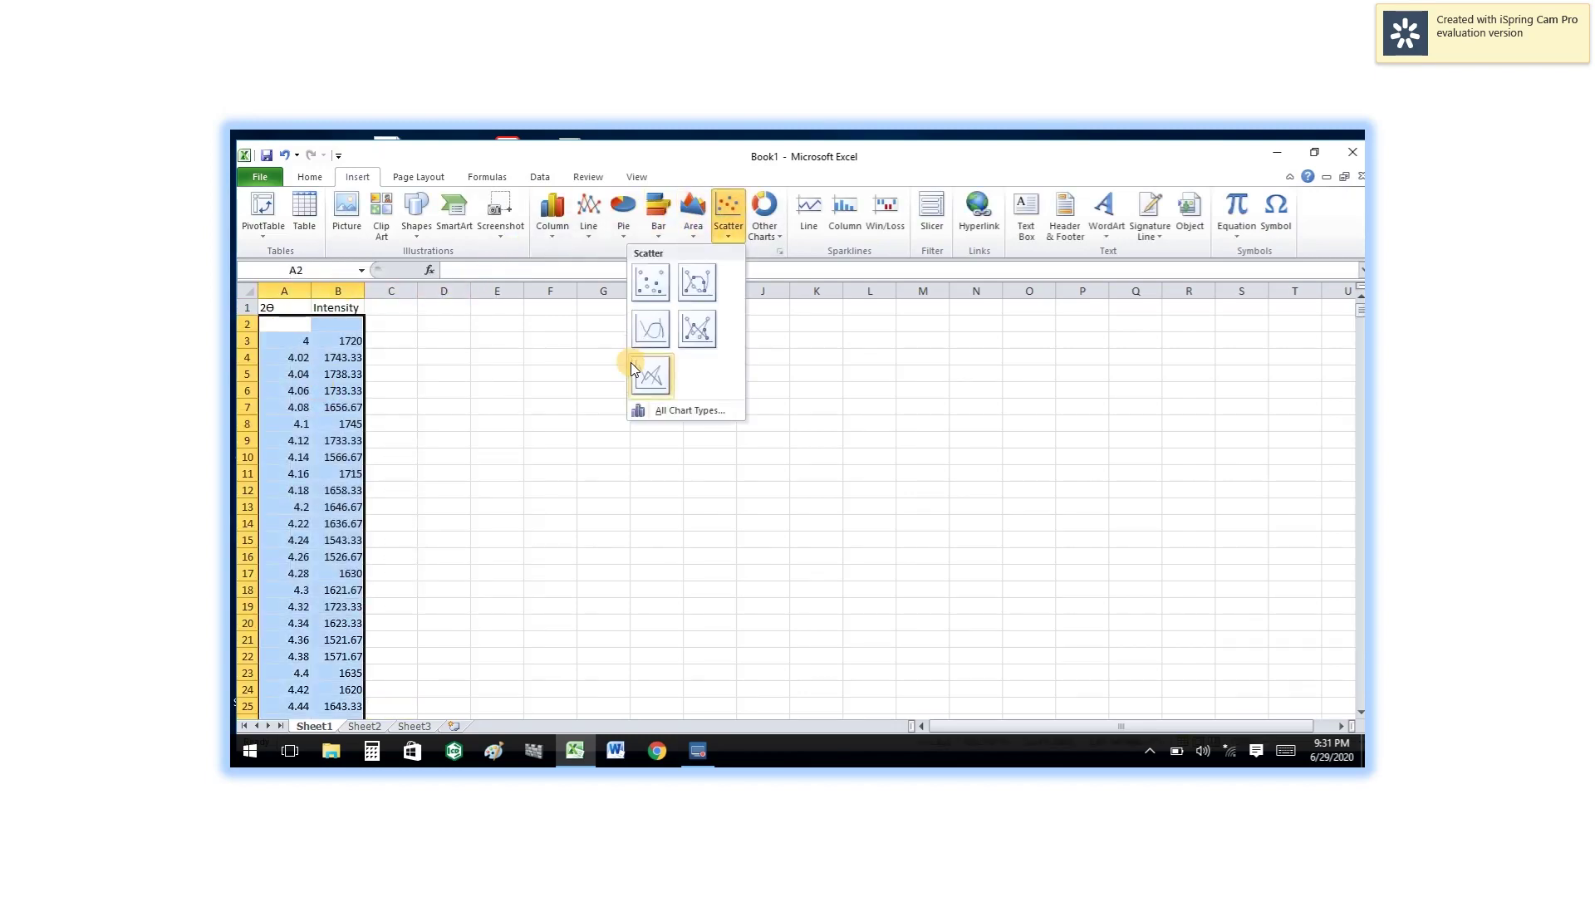
click(648, 328)
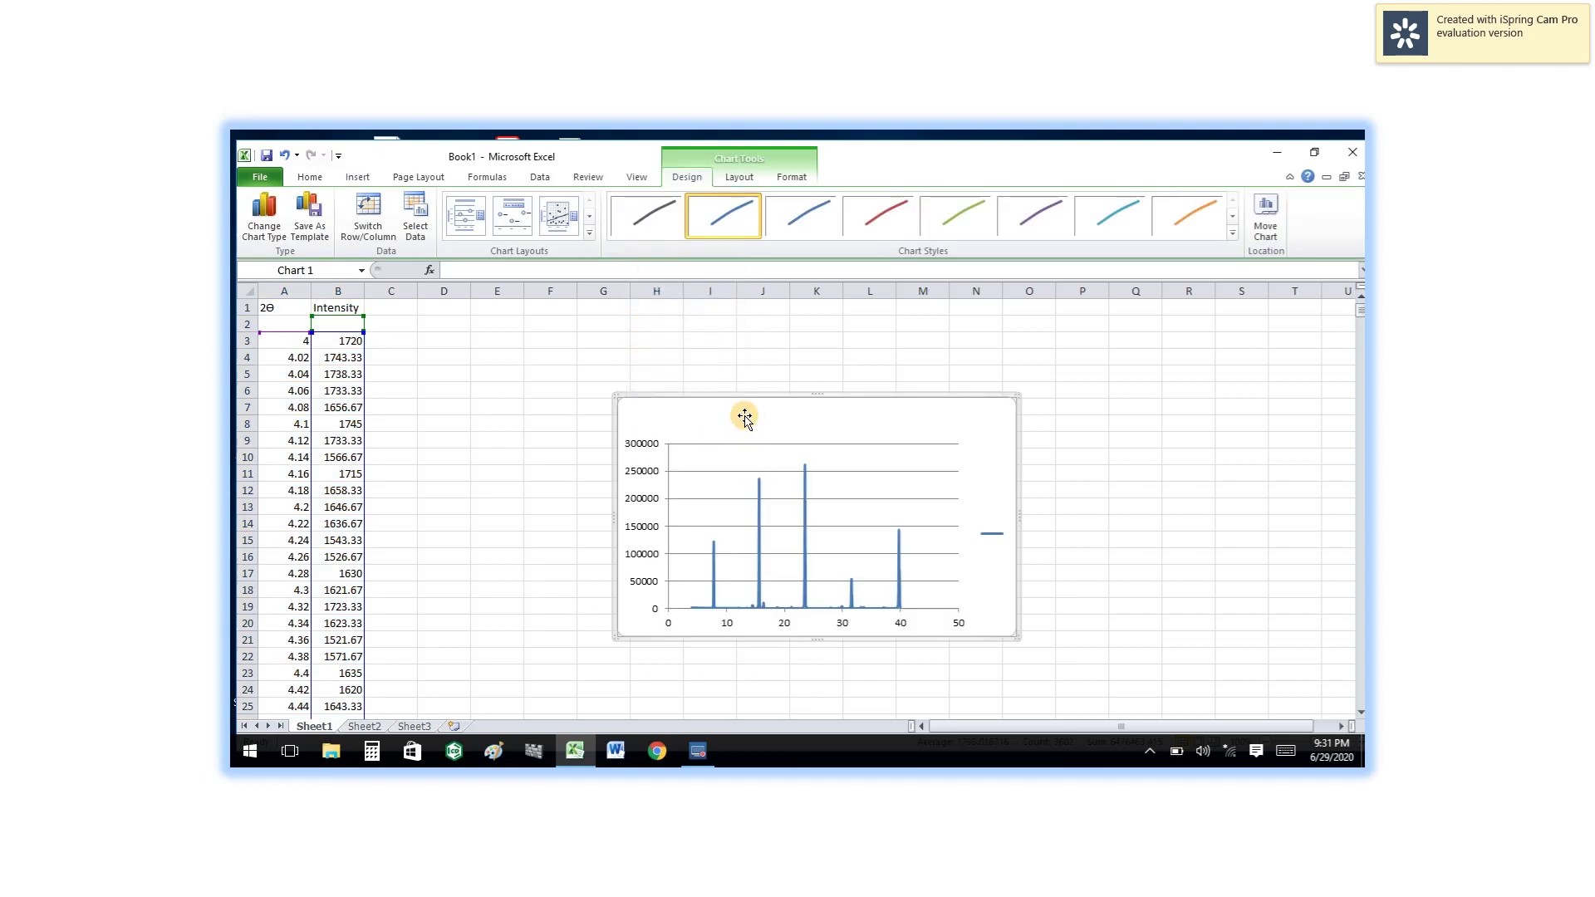
drag(744, 412, 1068, 495)
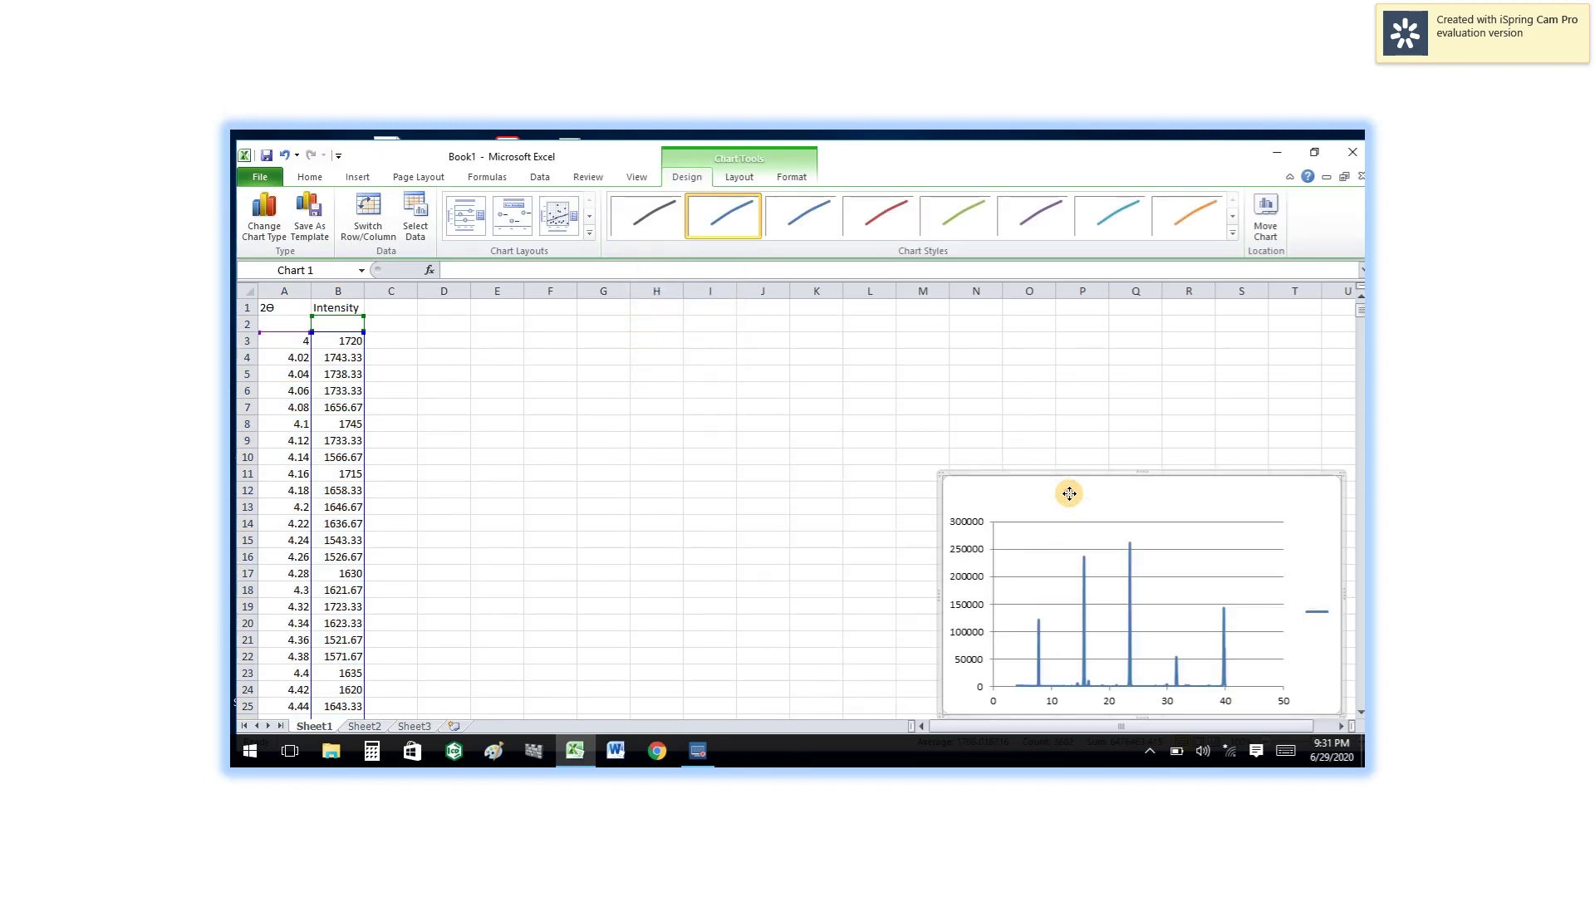
Delete the horizontal gridlines from the scatter chart
click(1279, 549)
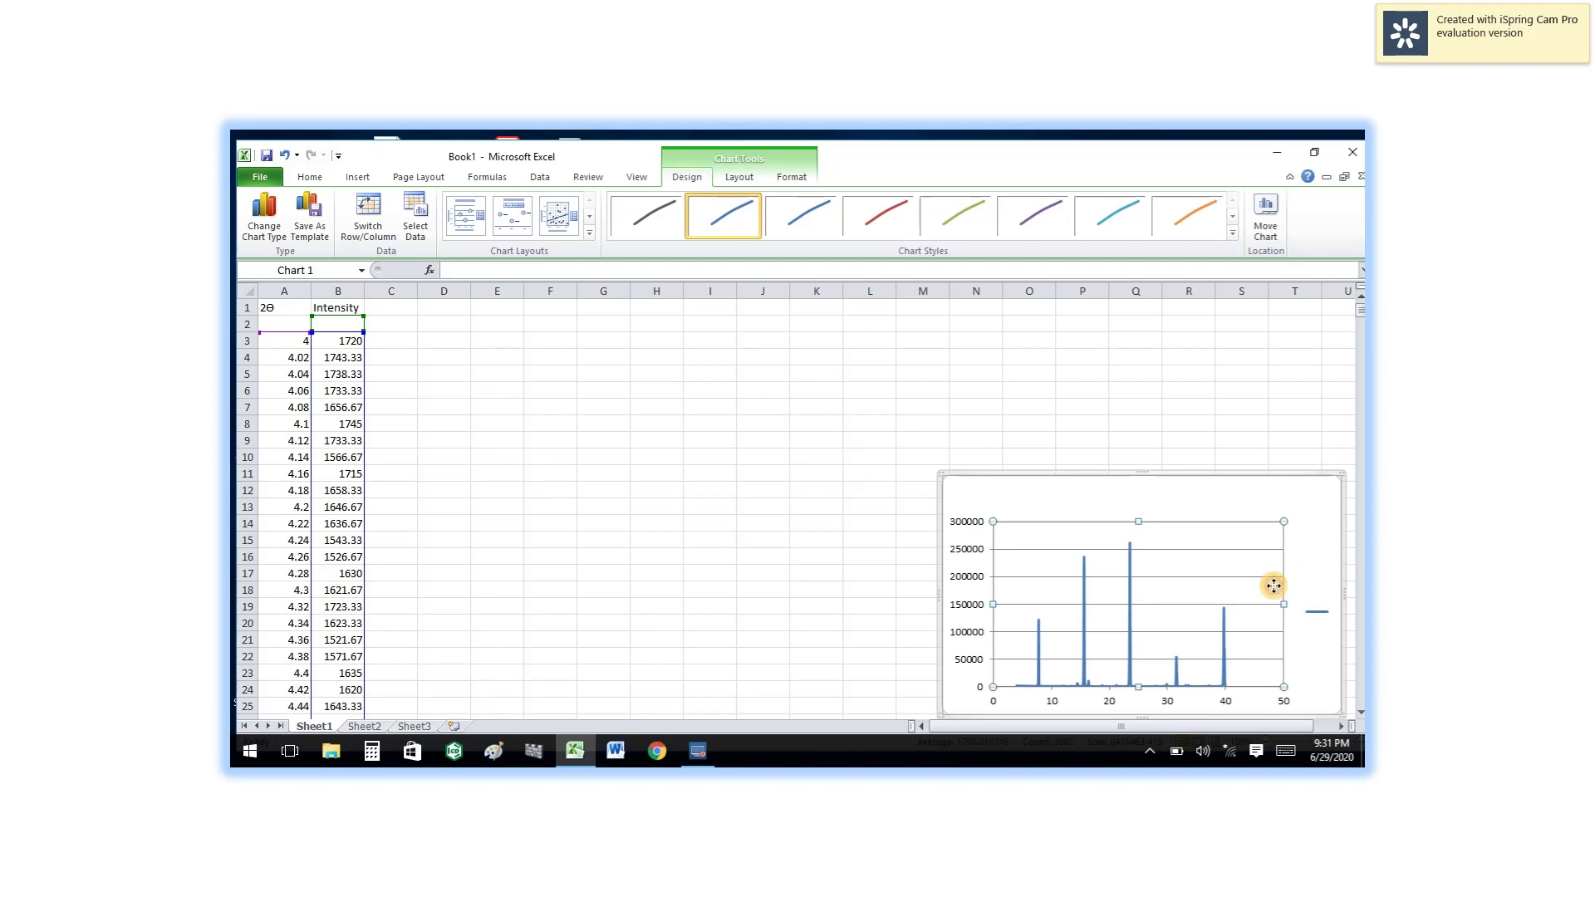
click(1227, 443)
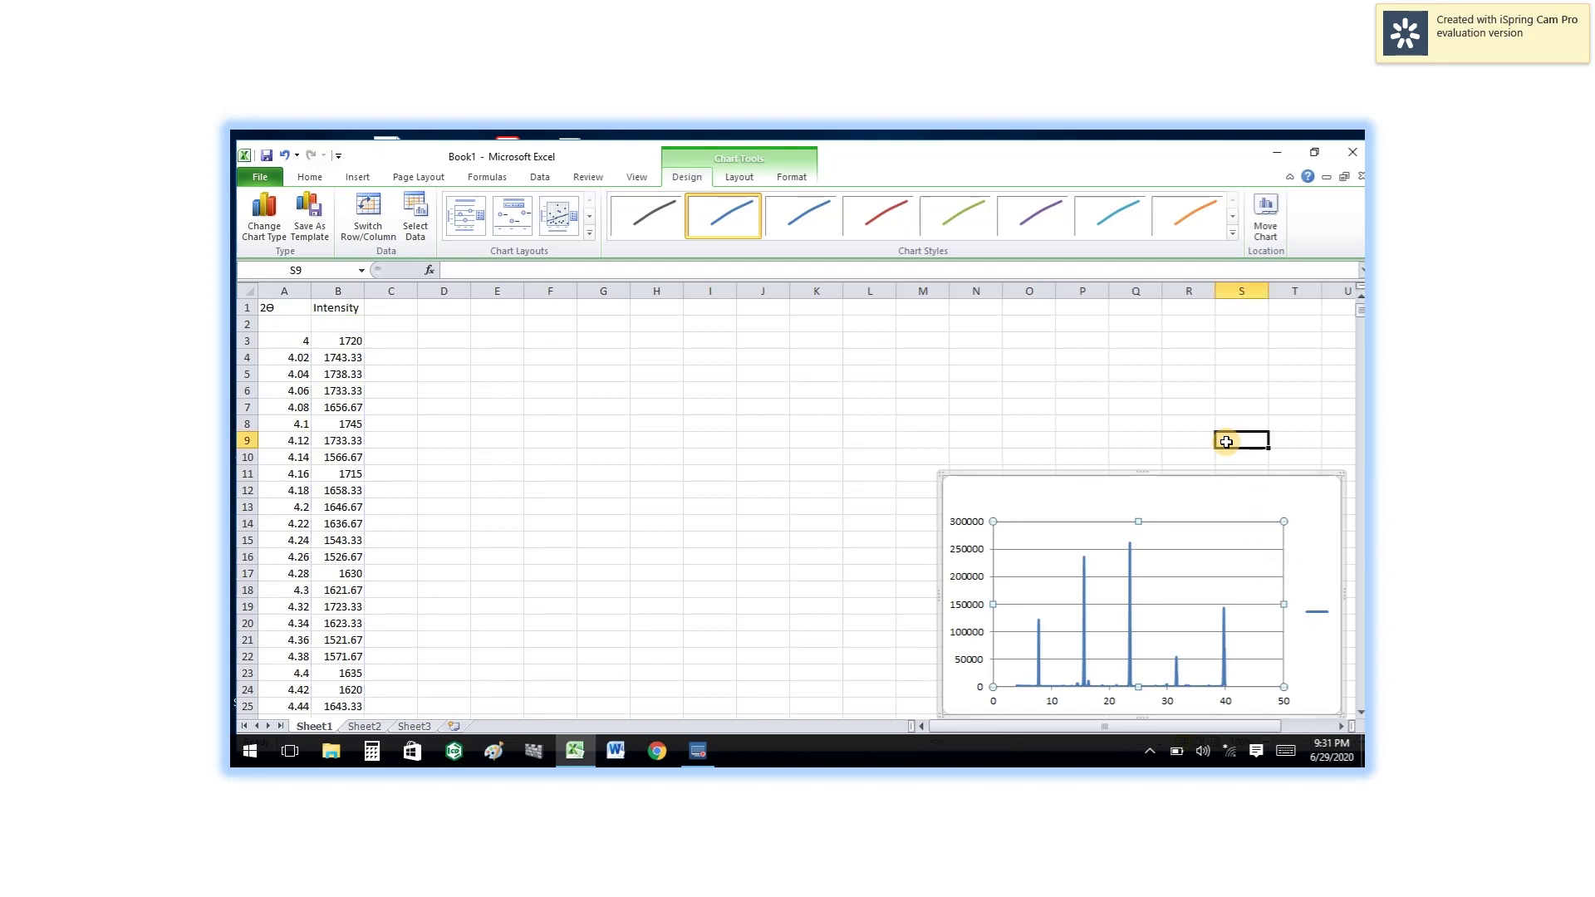
click(1280, 550)
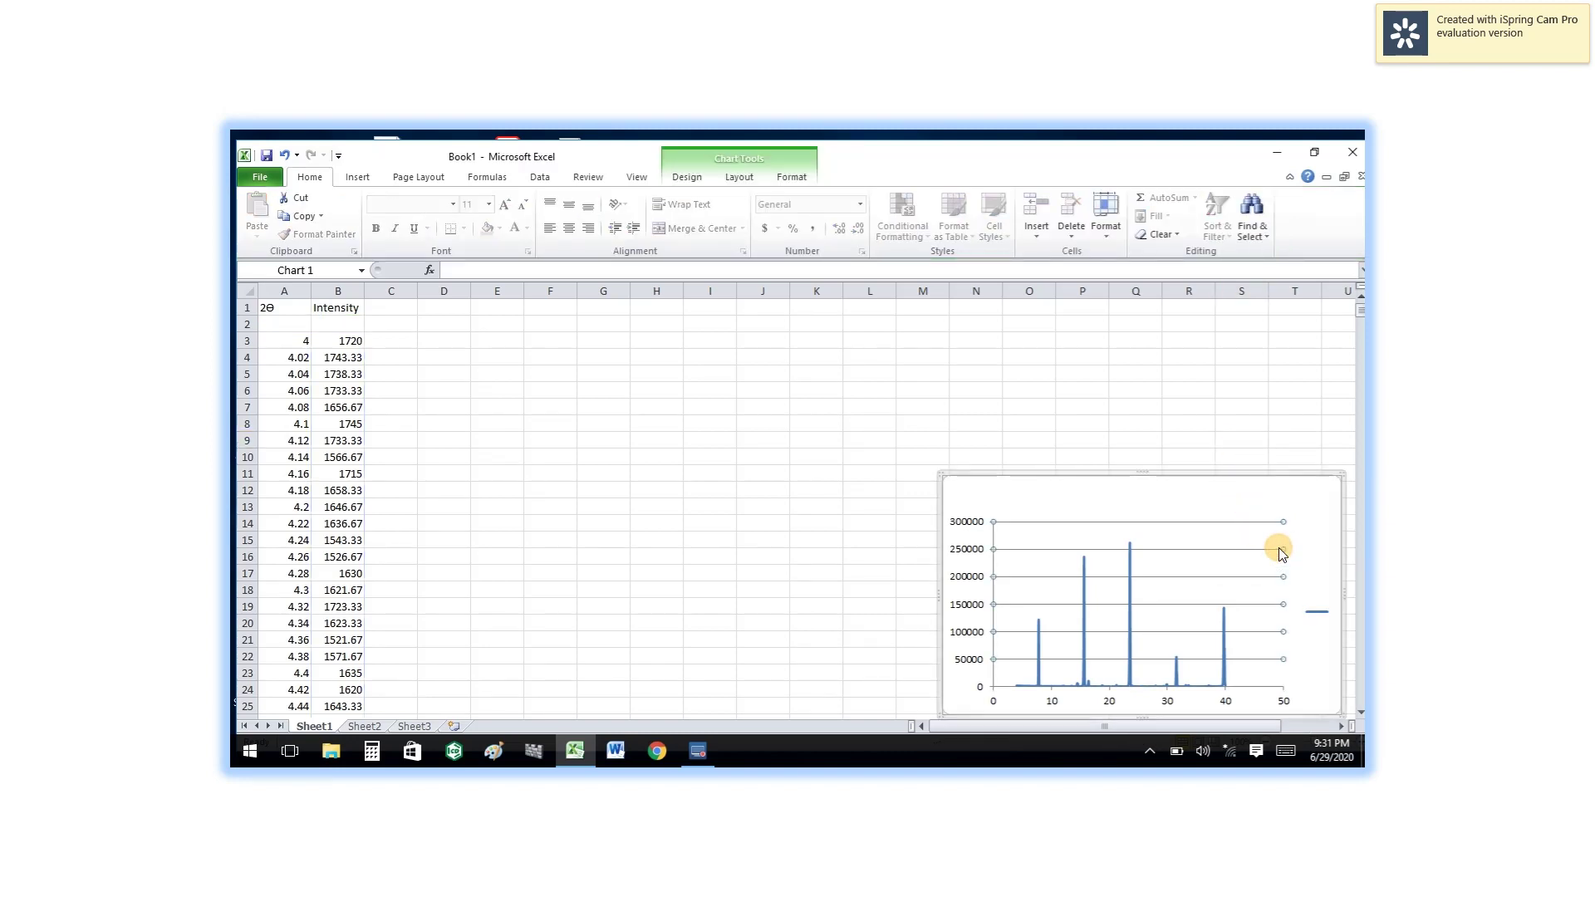
key(Delete)
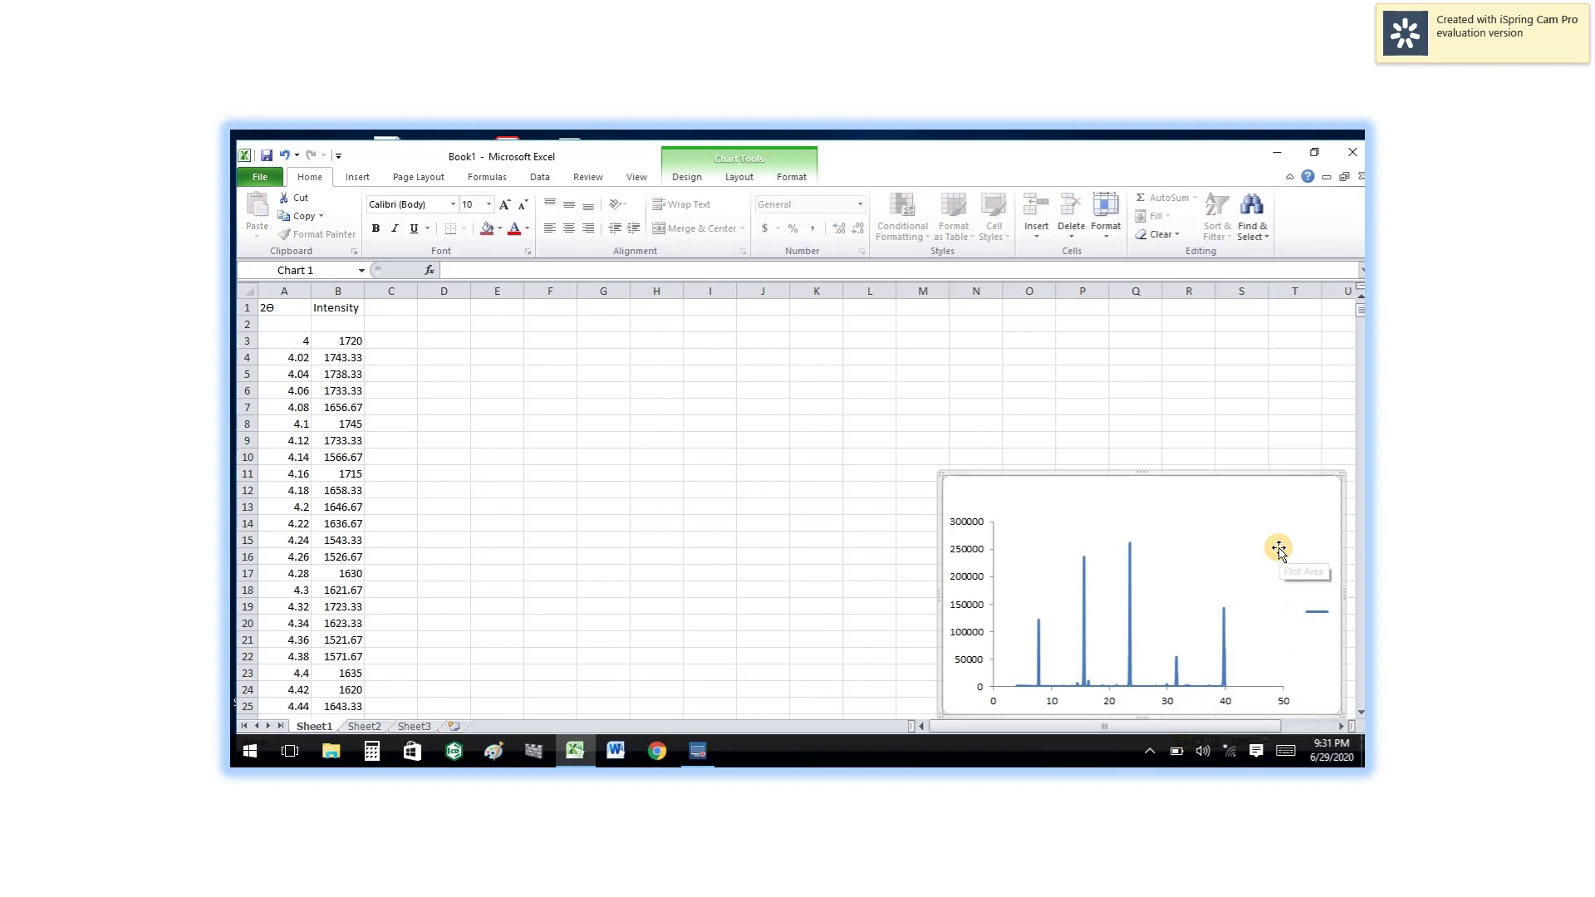
Enter the header 2Ө in cell C1, inserting the Ө as a symbol after the 2
click(387, 308)
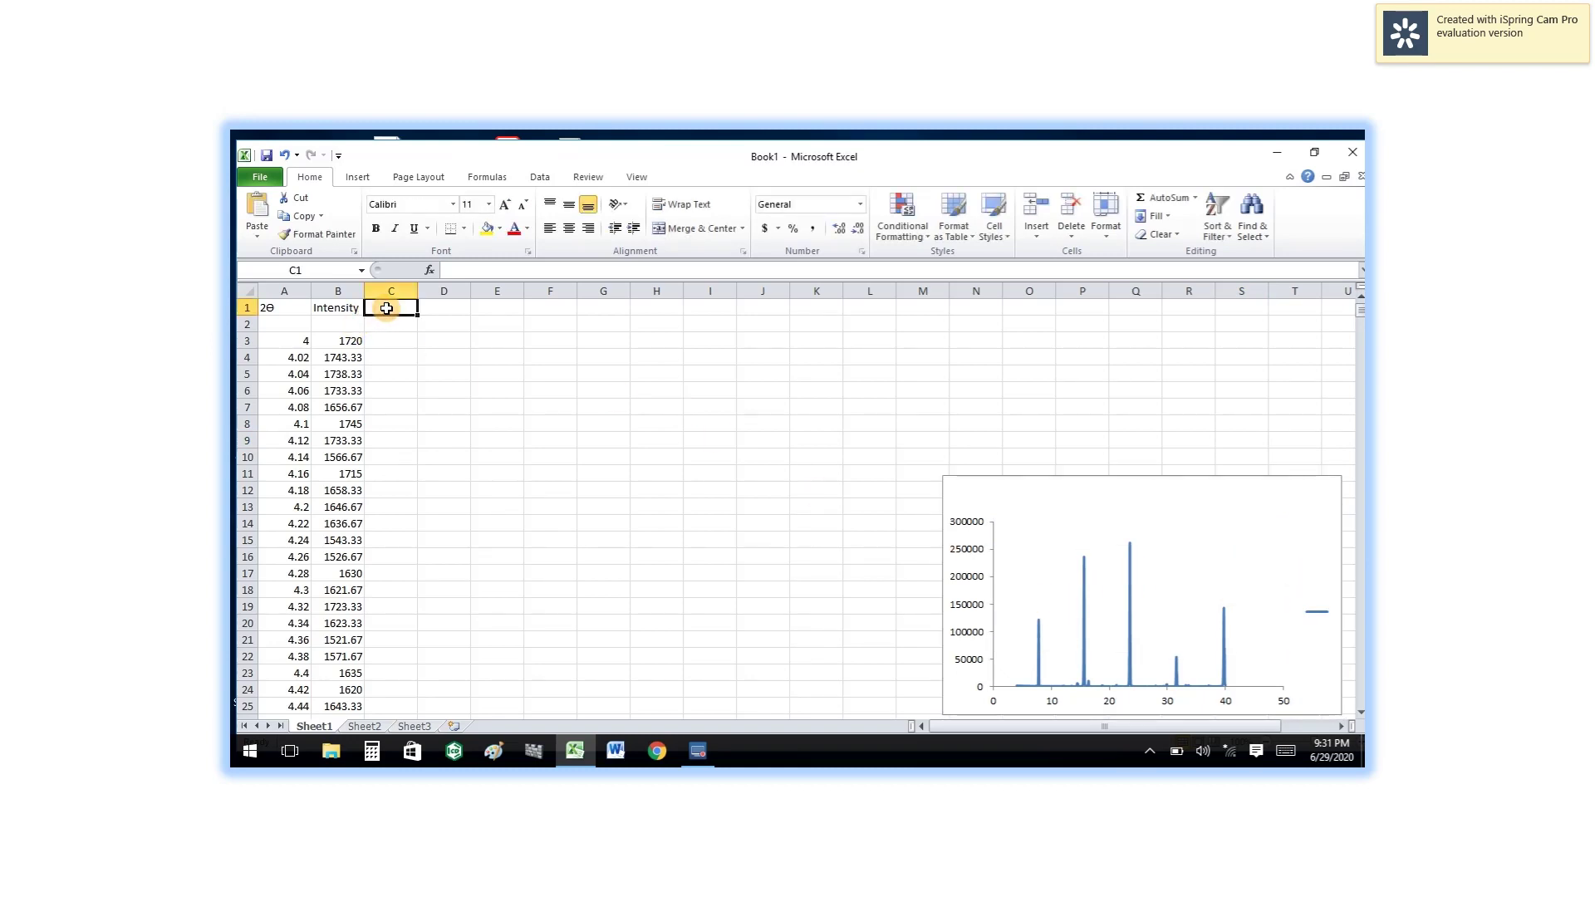
text(2)
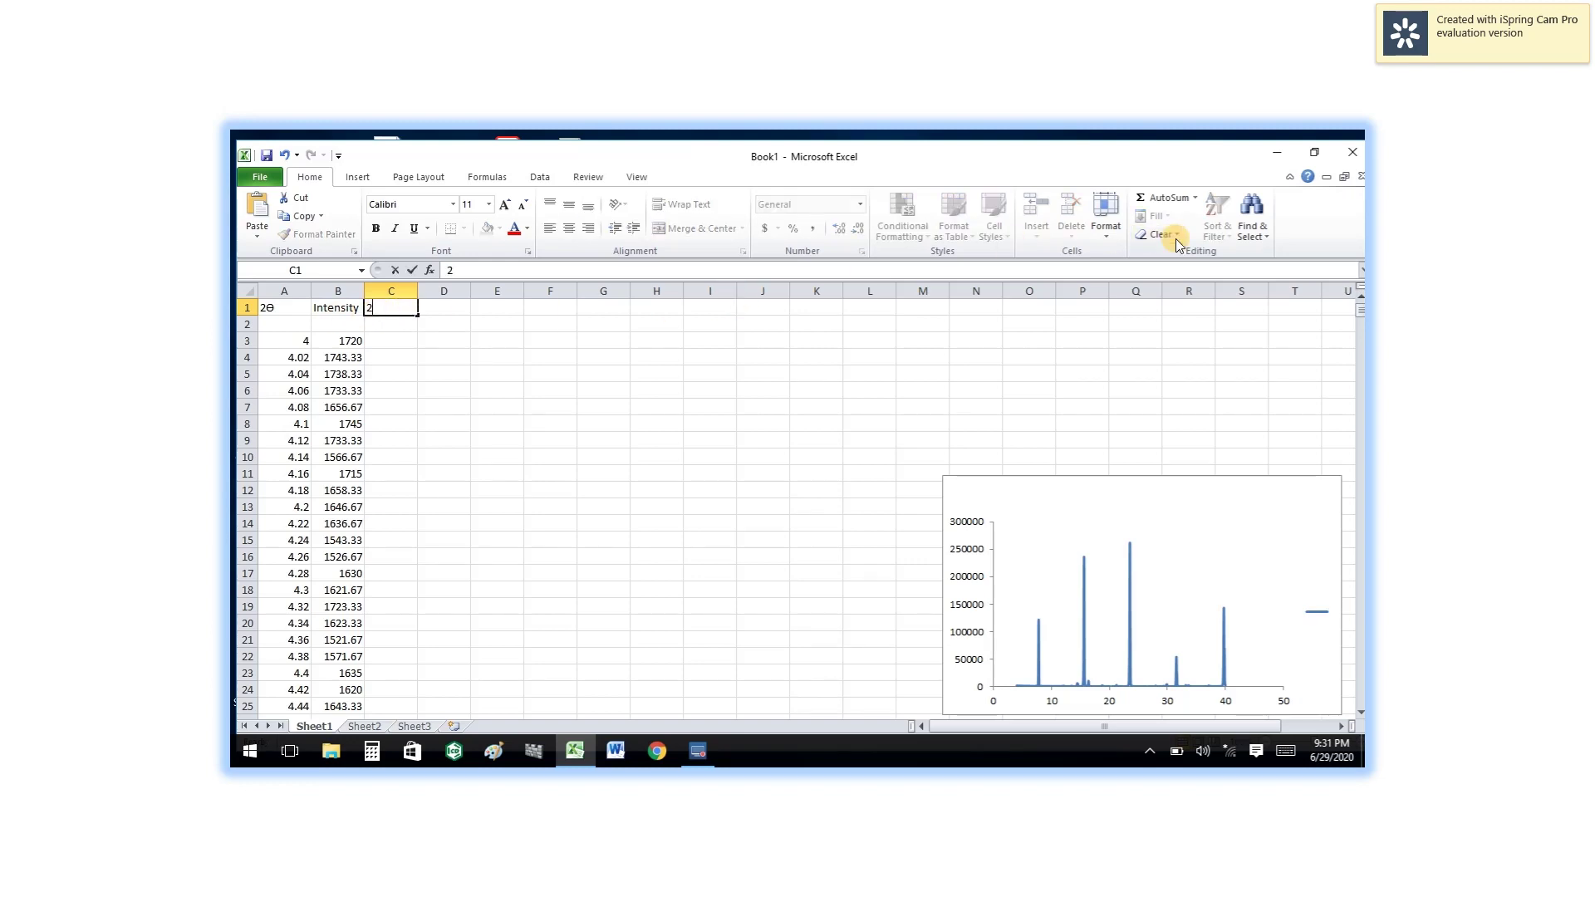
click(359, 177)
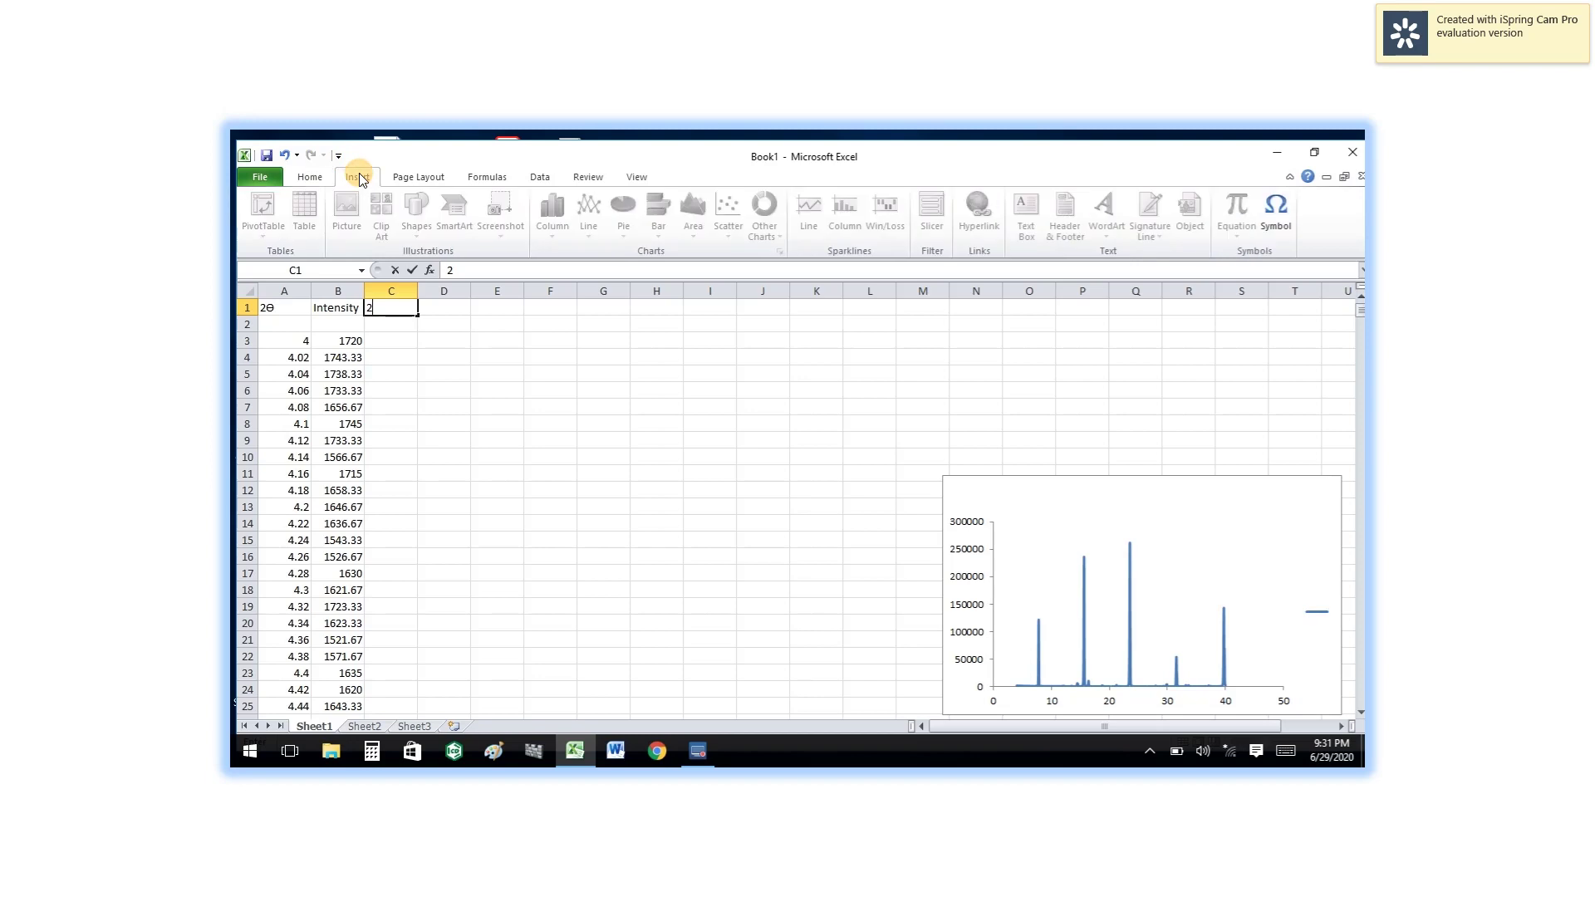
click(1275, 212)
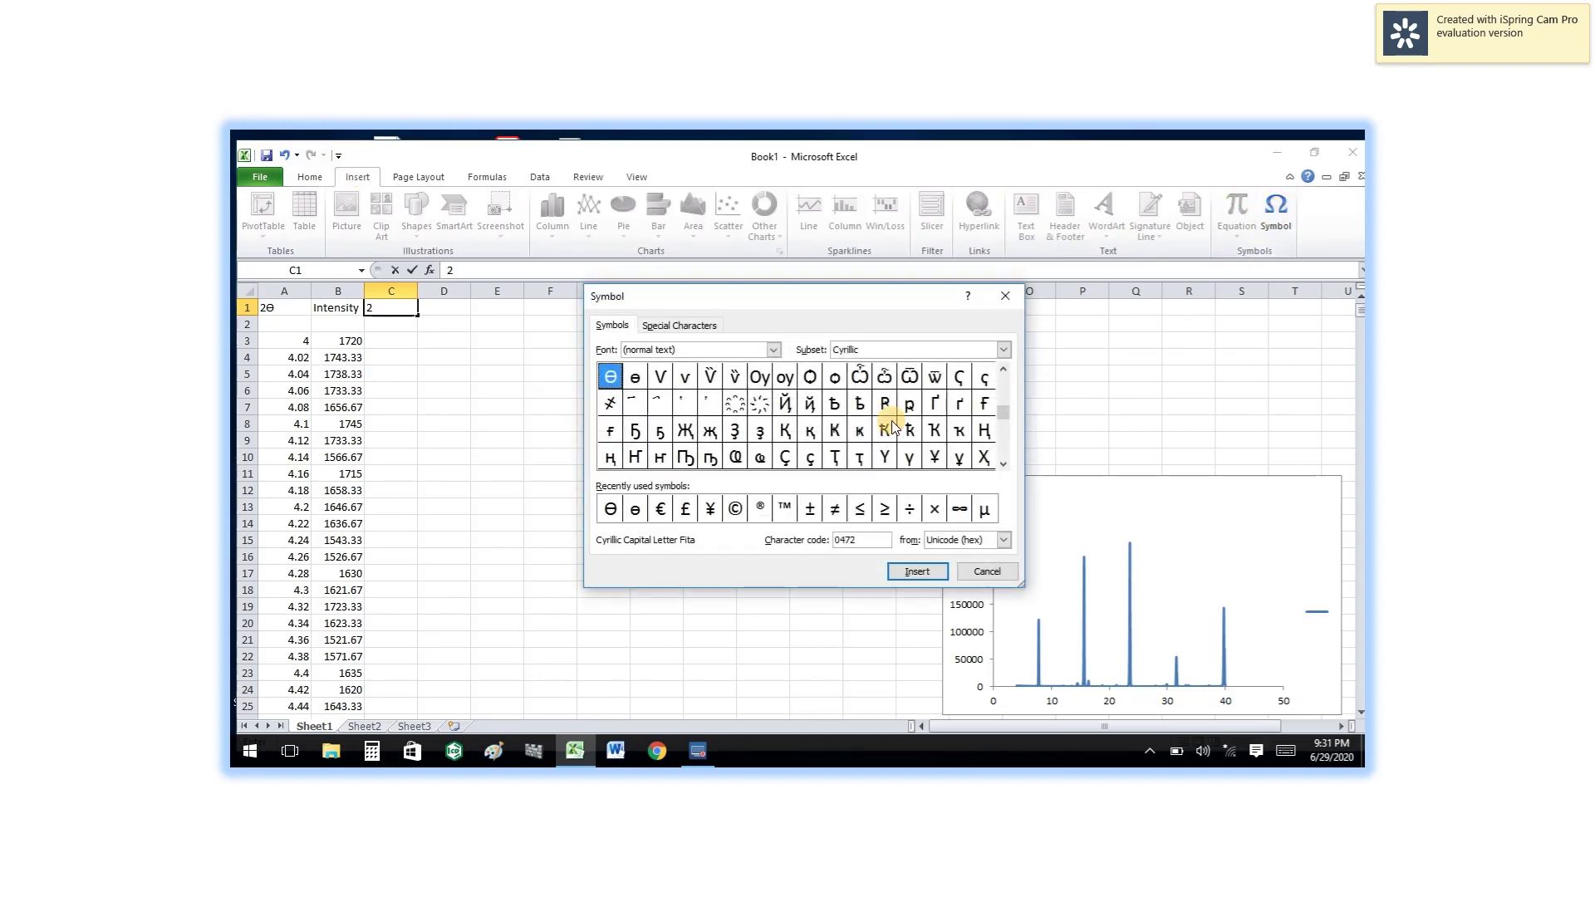
click(612, 509)
click(919, 573)
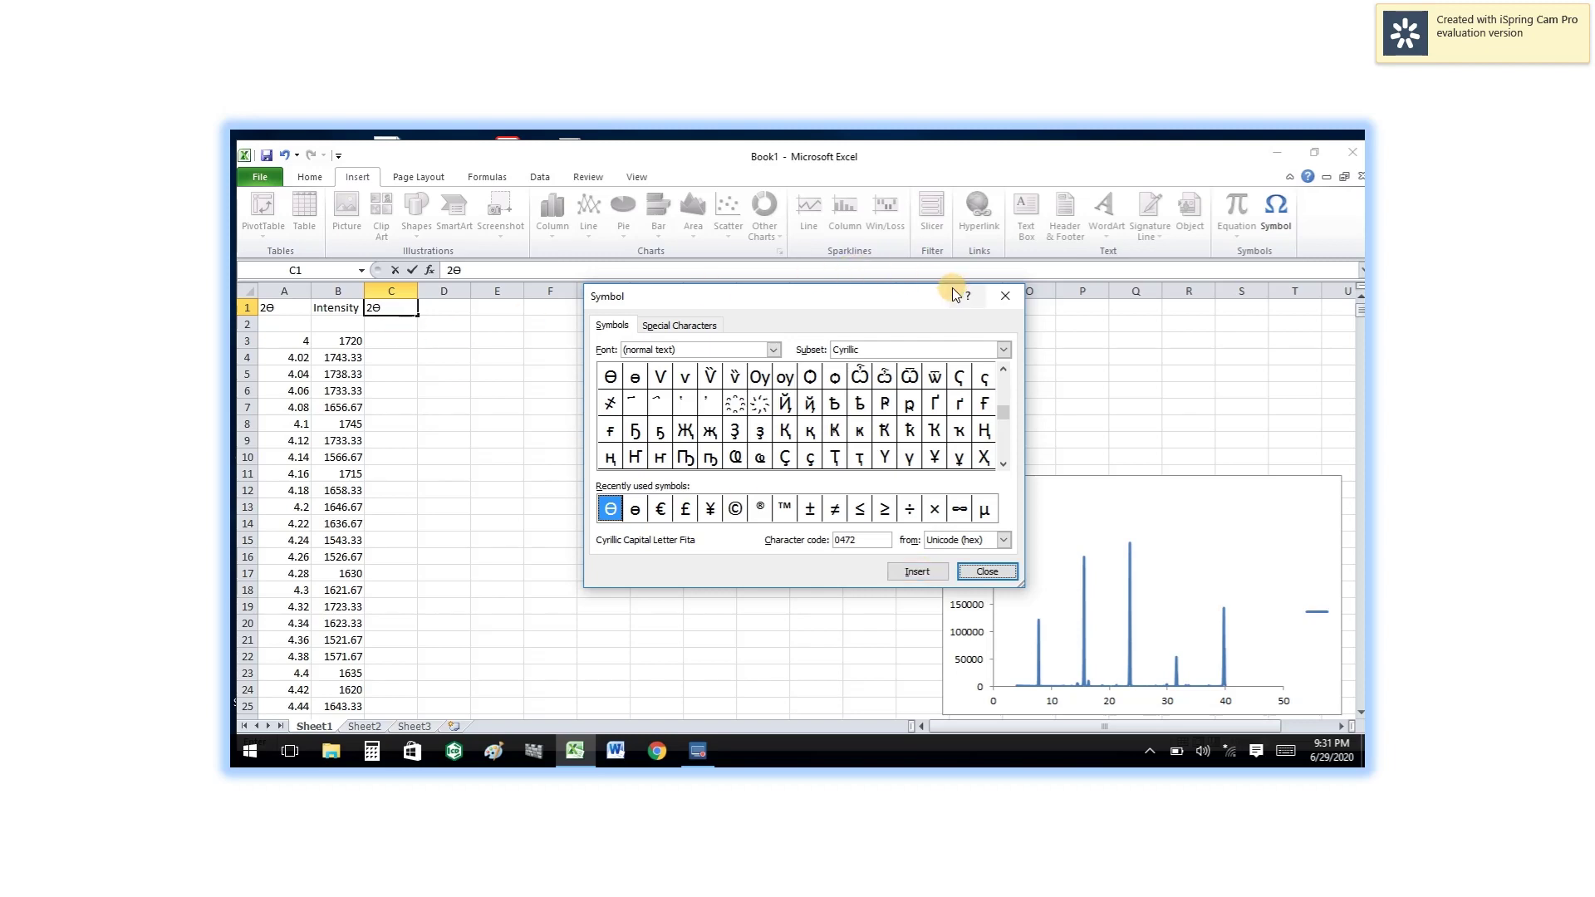
click(1002, 297)
Read the 2Ө positions of the five main peaks from the chart and enter 7.78, 15.62, 23.52, 31.52 and 39.72 in cells C2 to C6
click(388, 329)
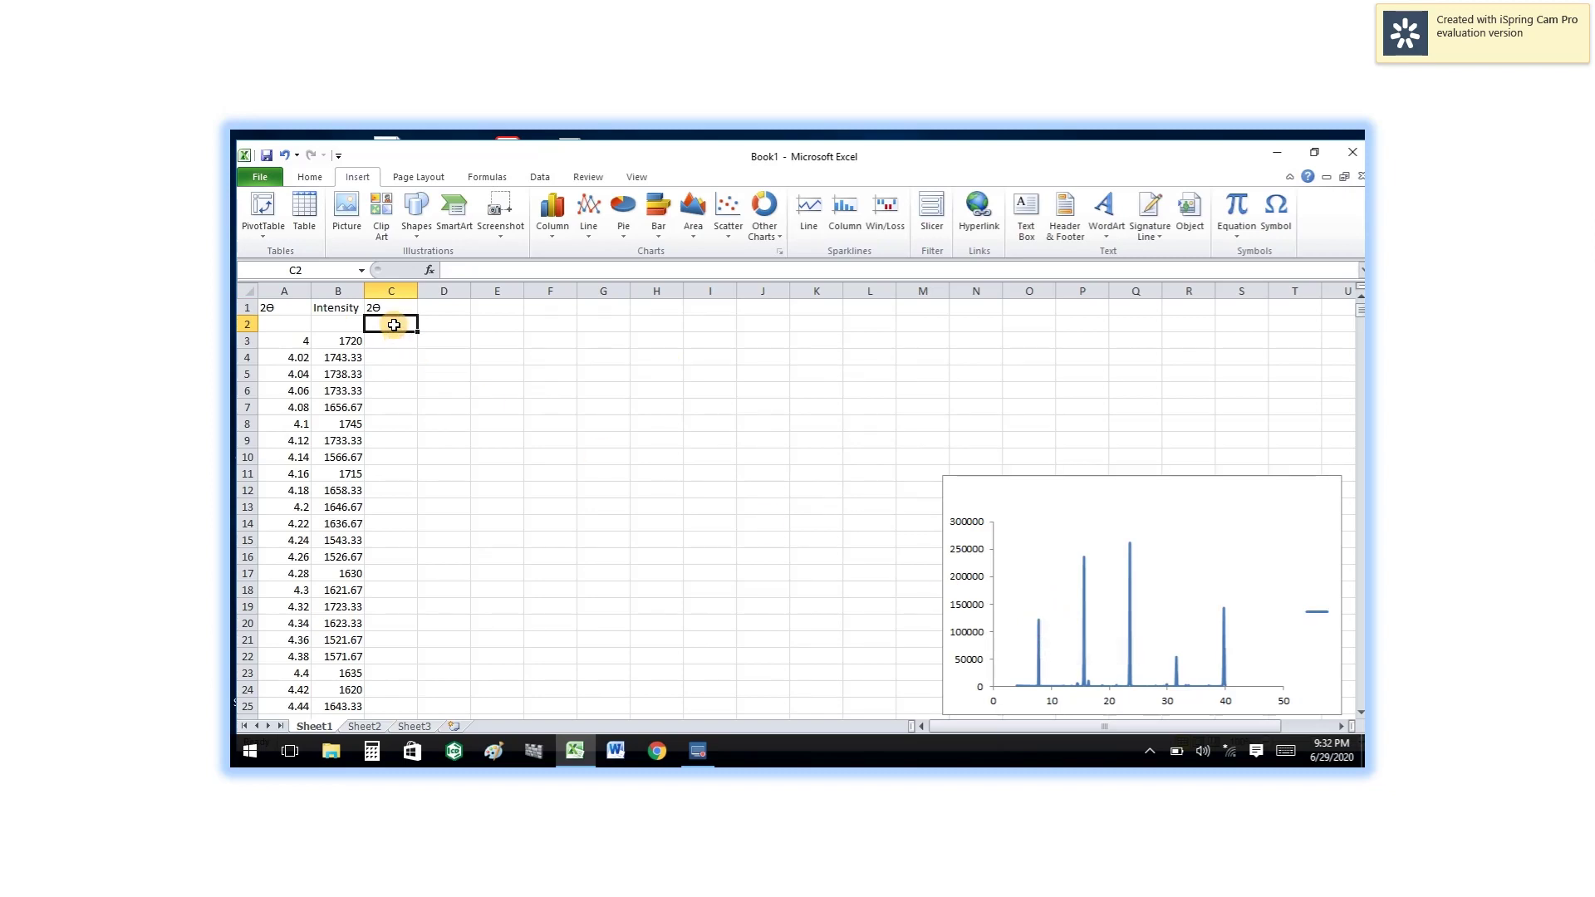
text(7.78)
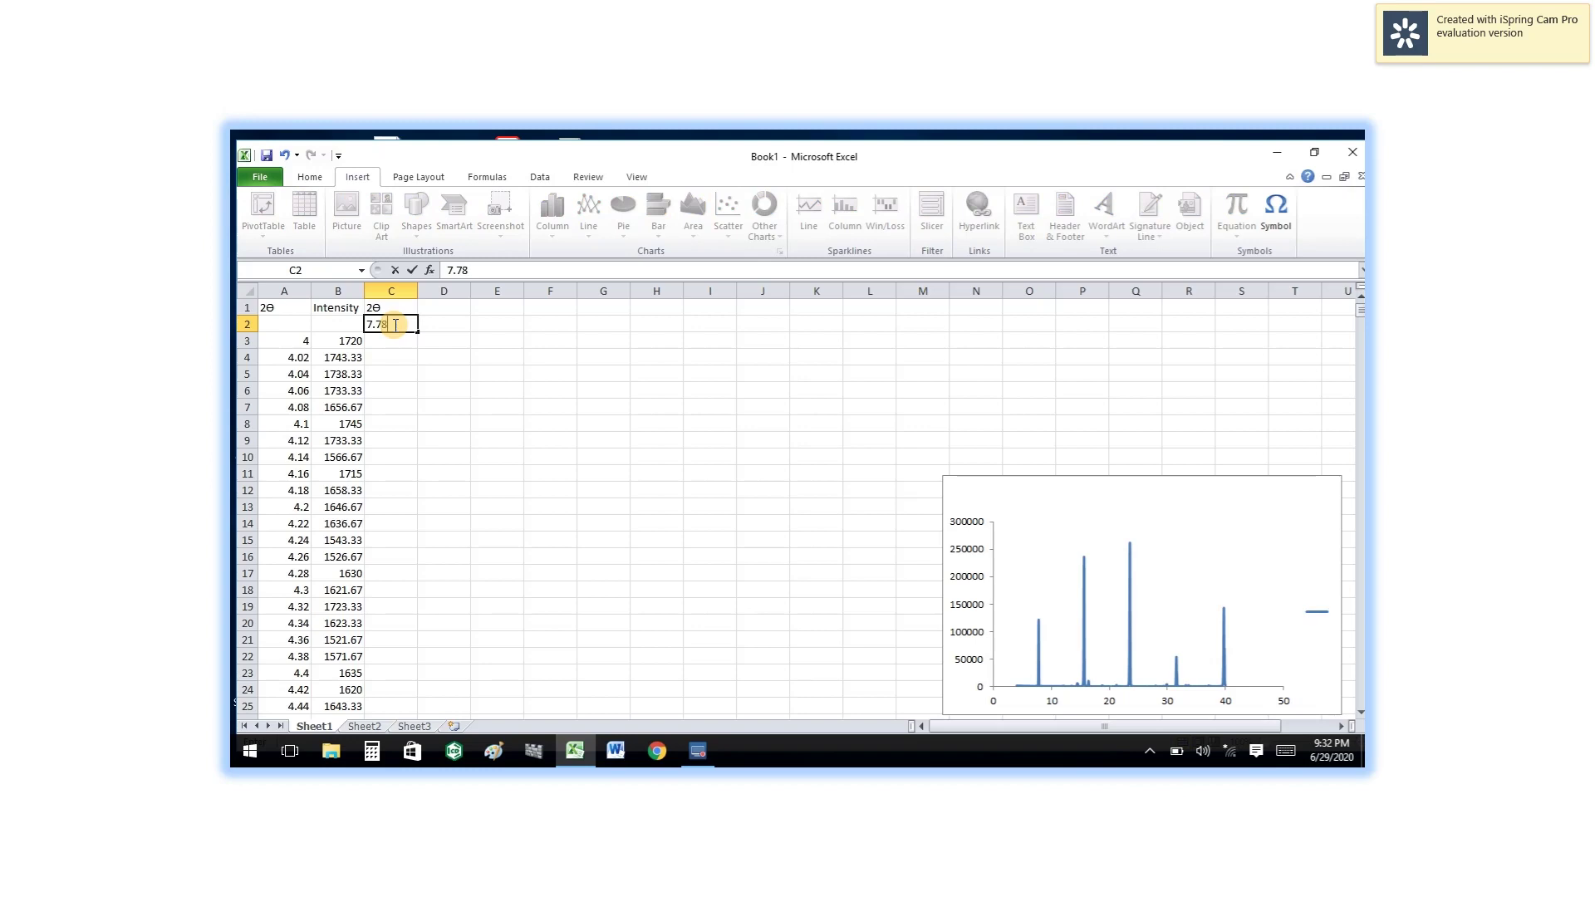
mouse_move(1085, 557)
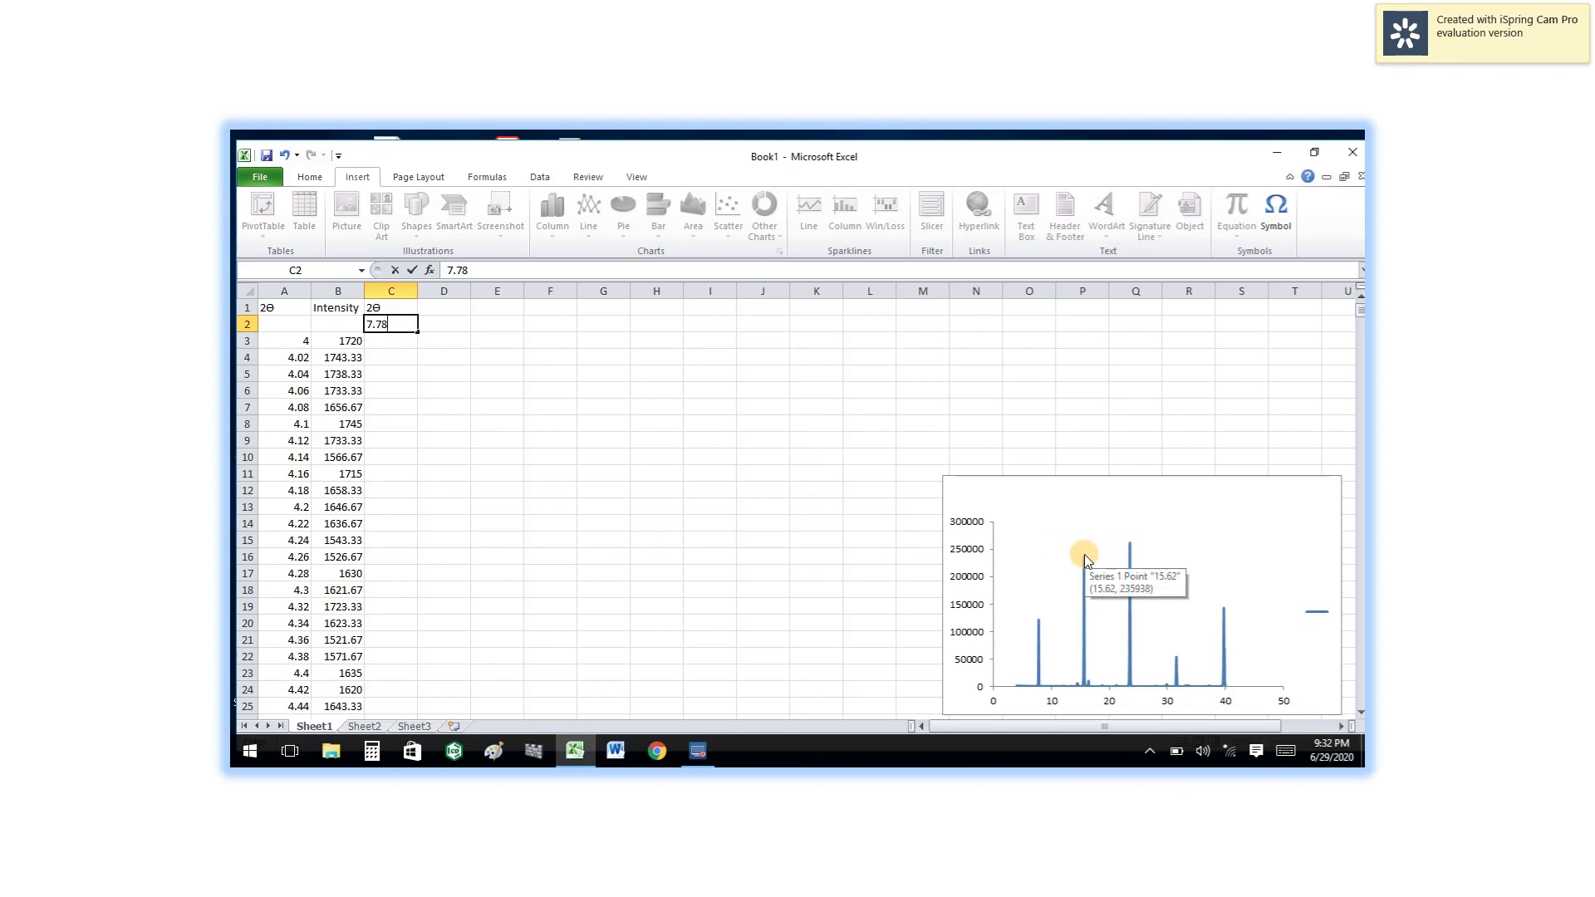
click(393, 346)
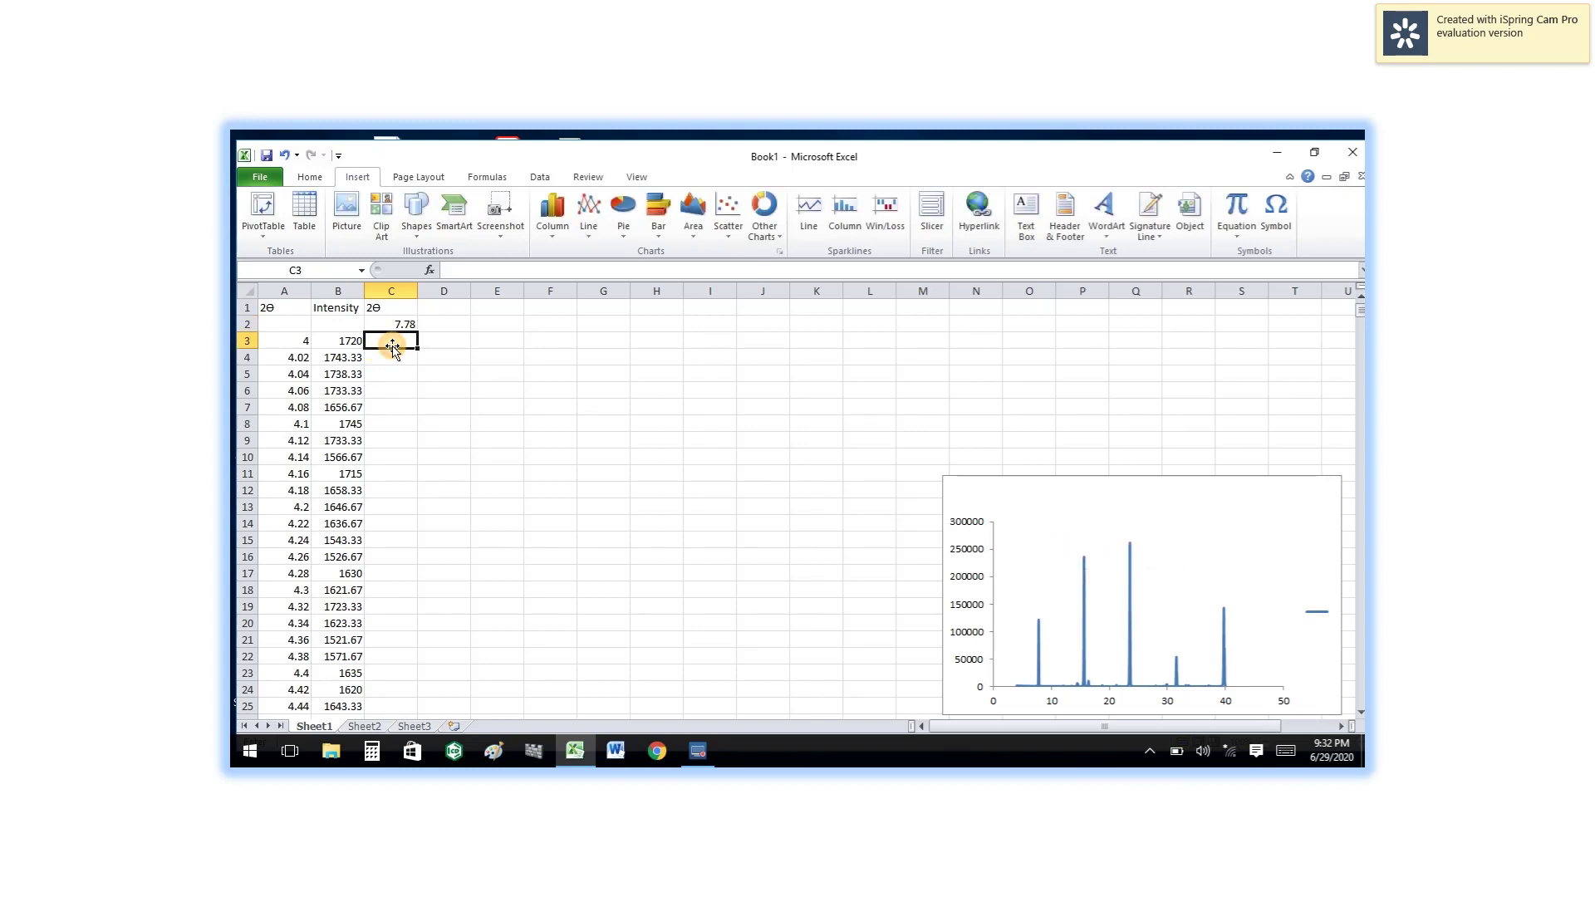
text(15.62)
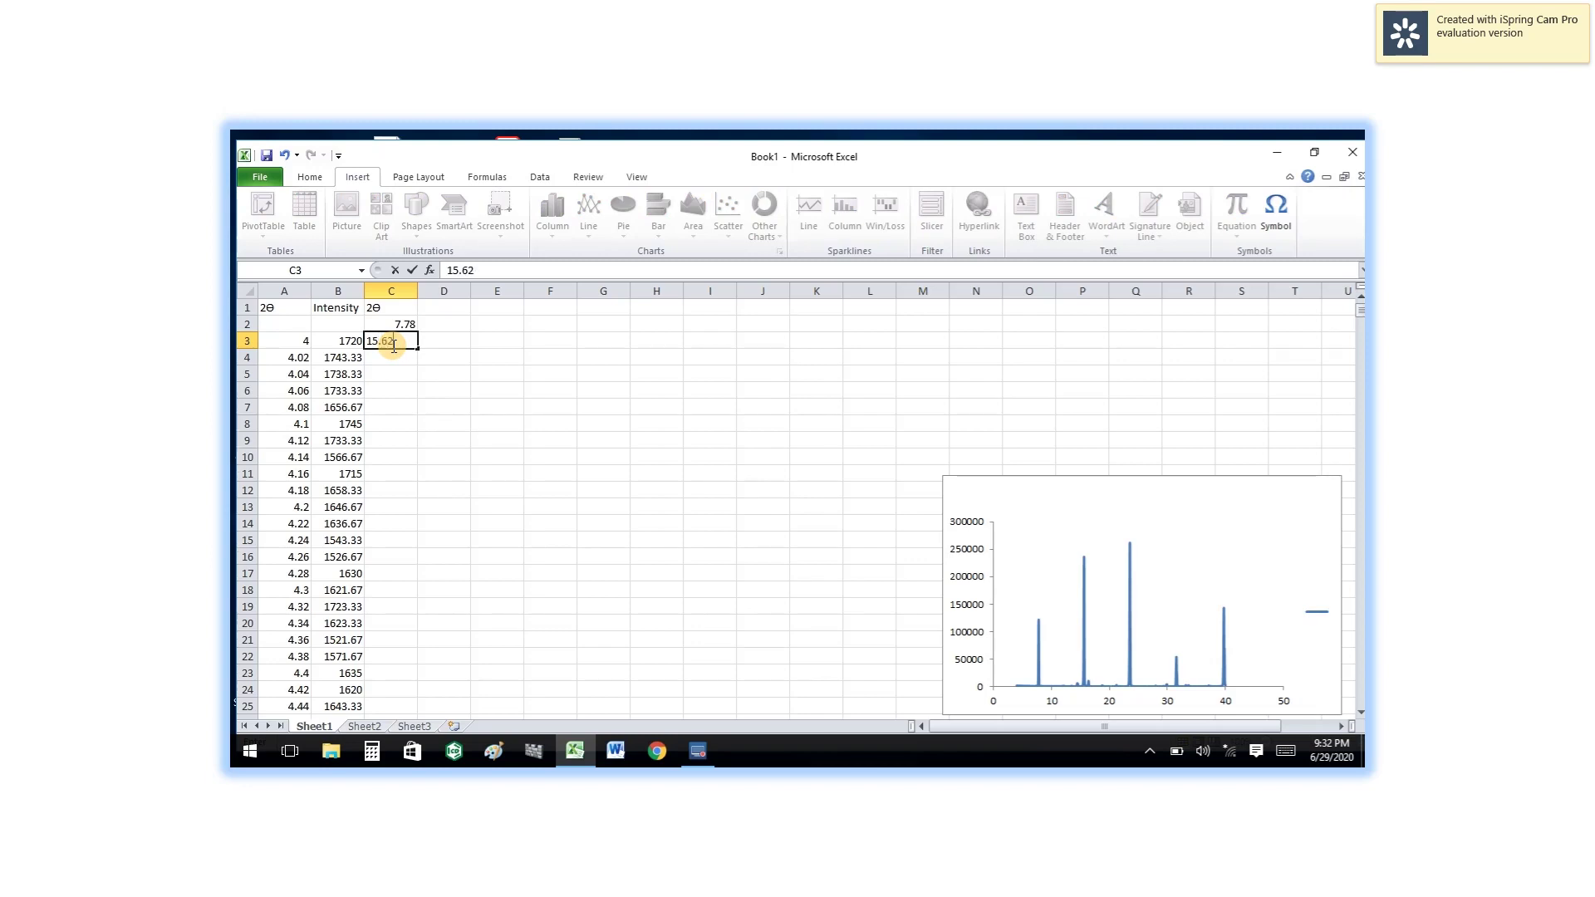
mouse_move(1129, 543)
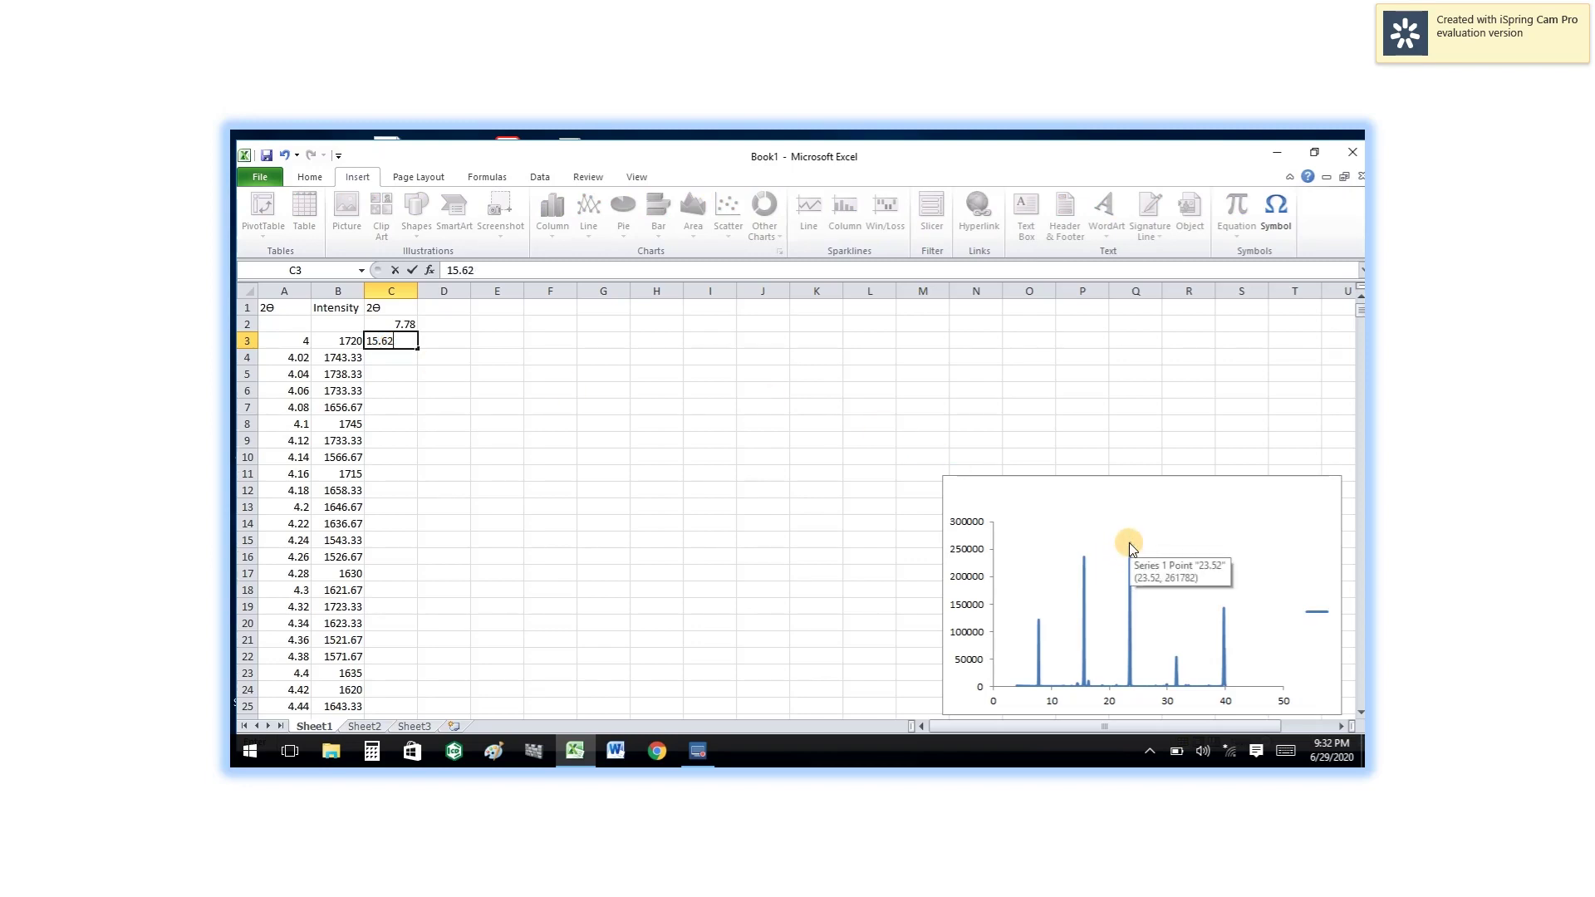
click(382, 355)
text(23.52)
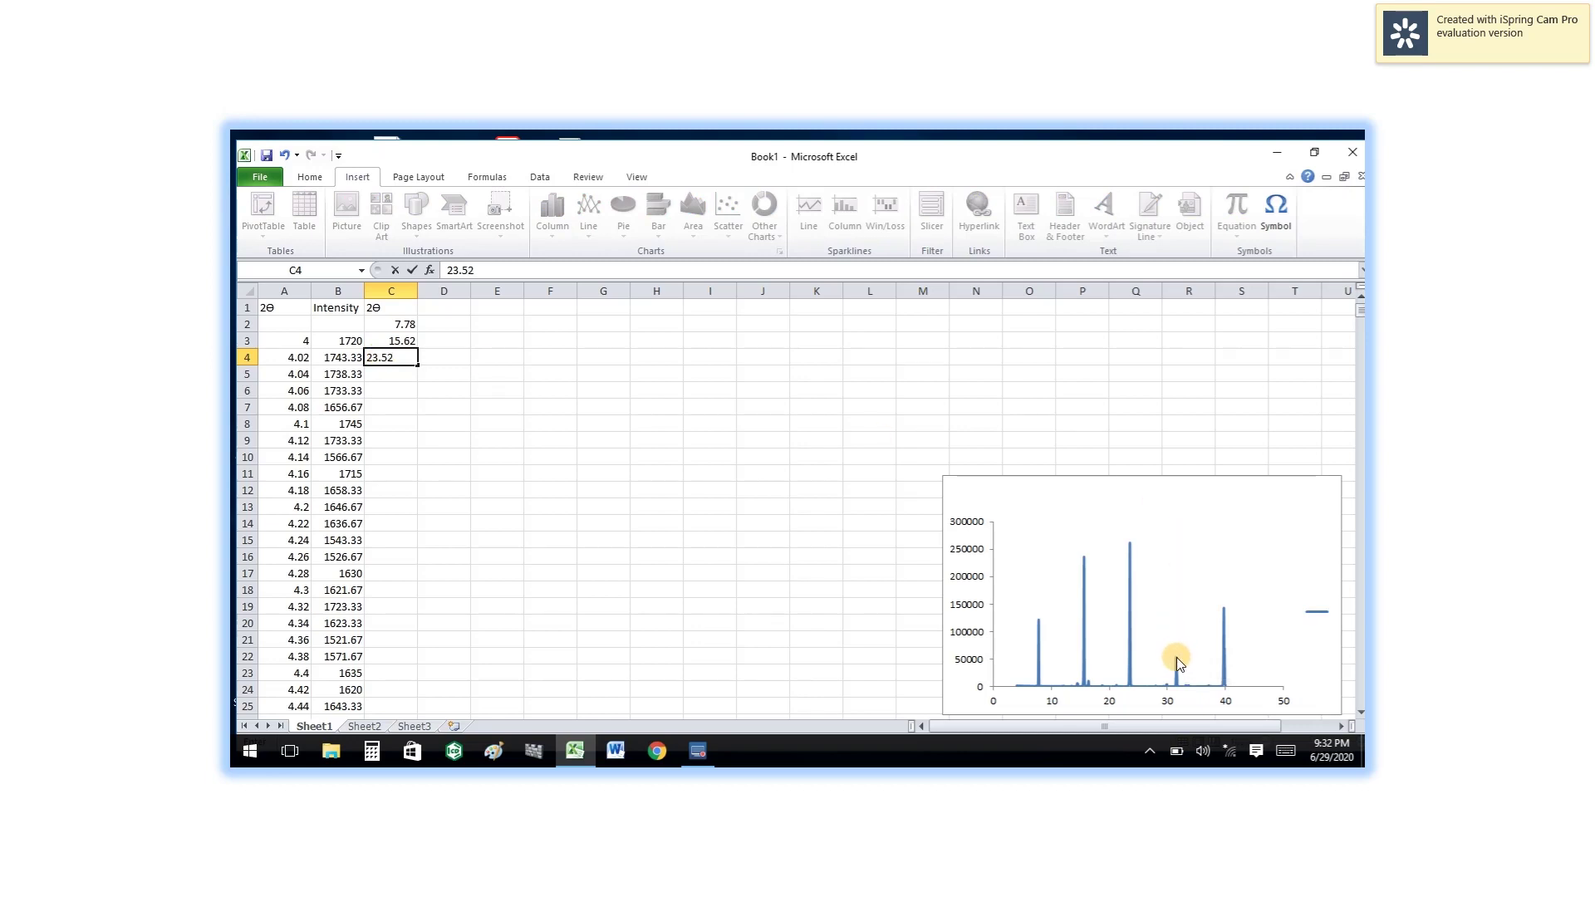
mouse_move(1175, 657)
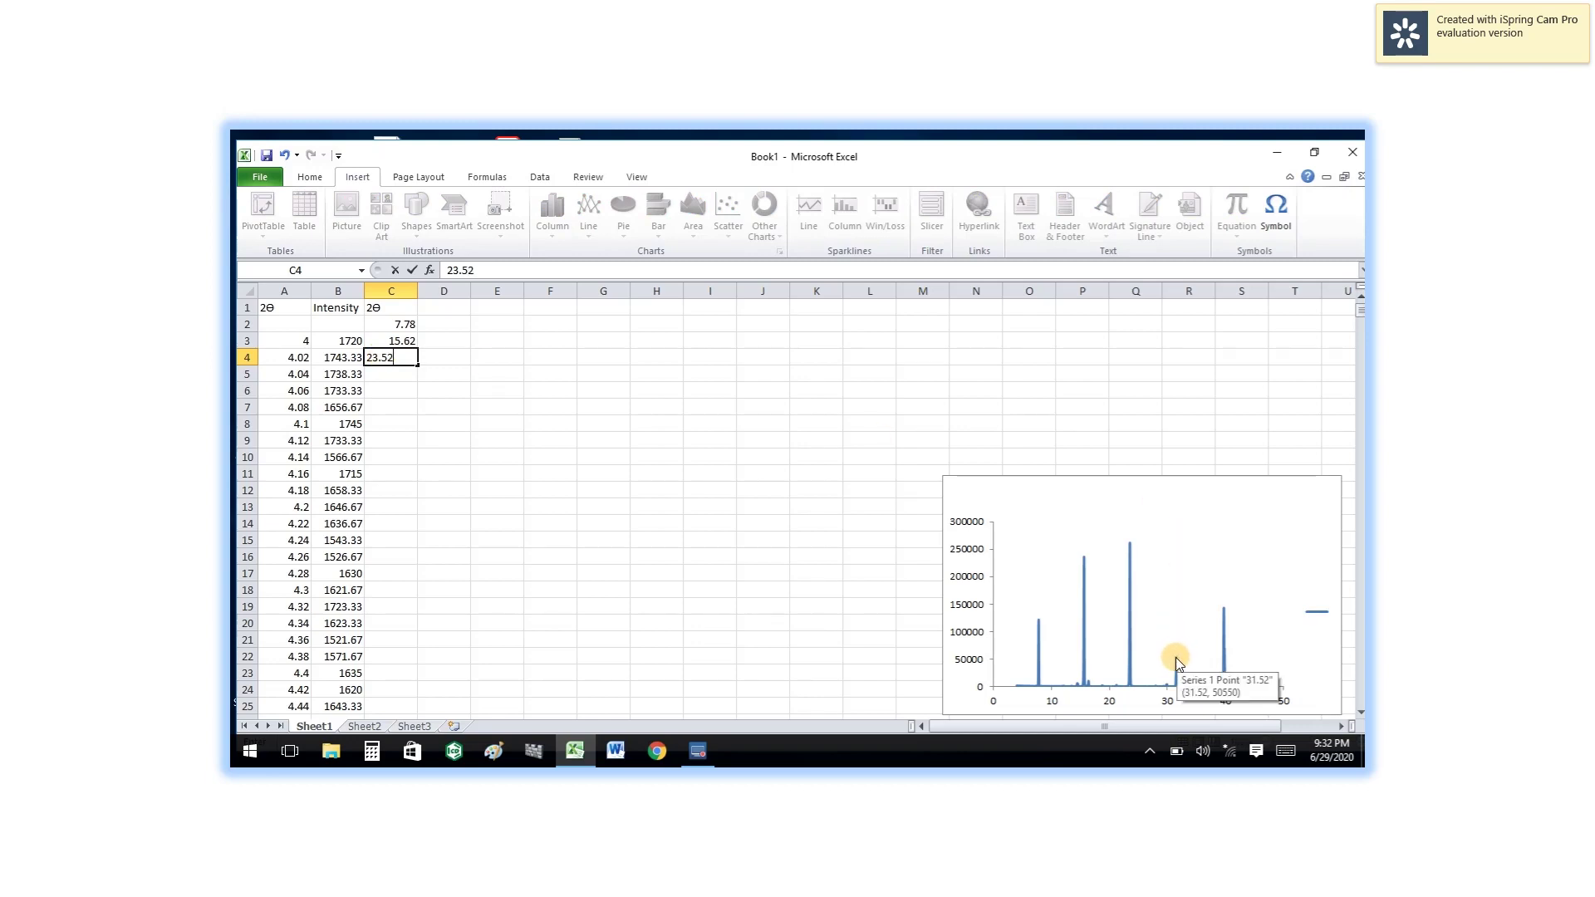
click(387, 374)
text(31.52)
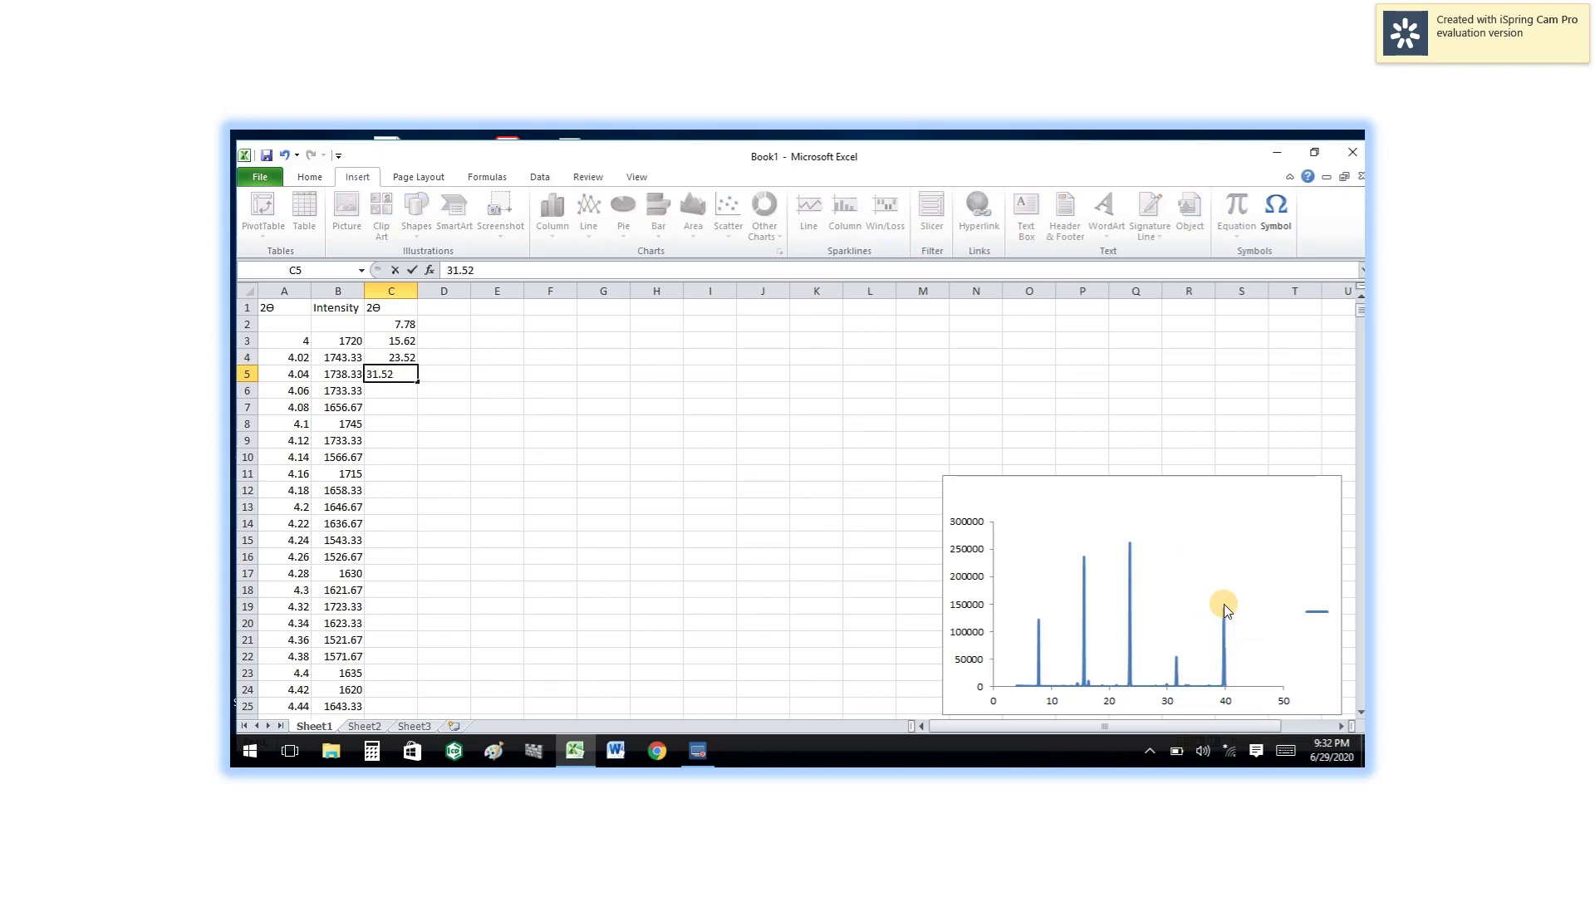
mouse_move(1224, 605)
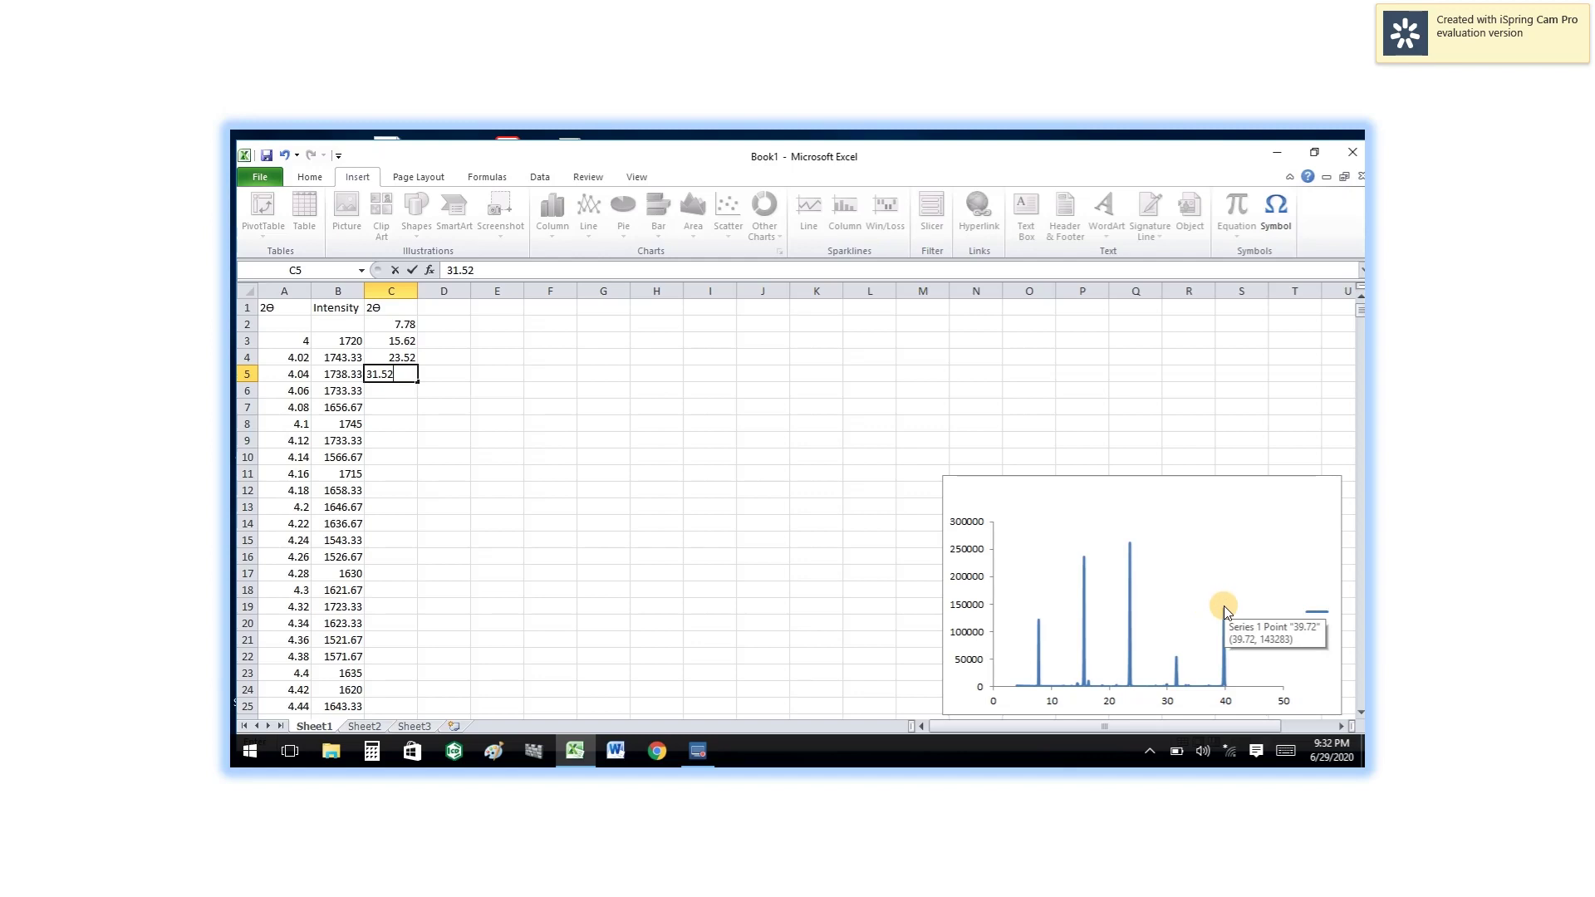
click(399, 390)
text(39.72)
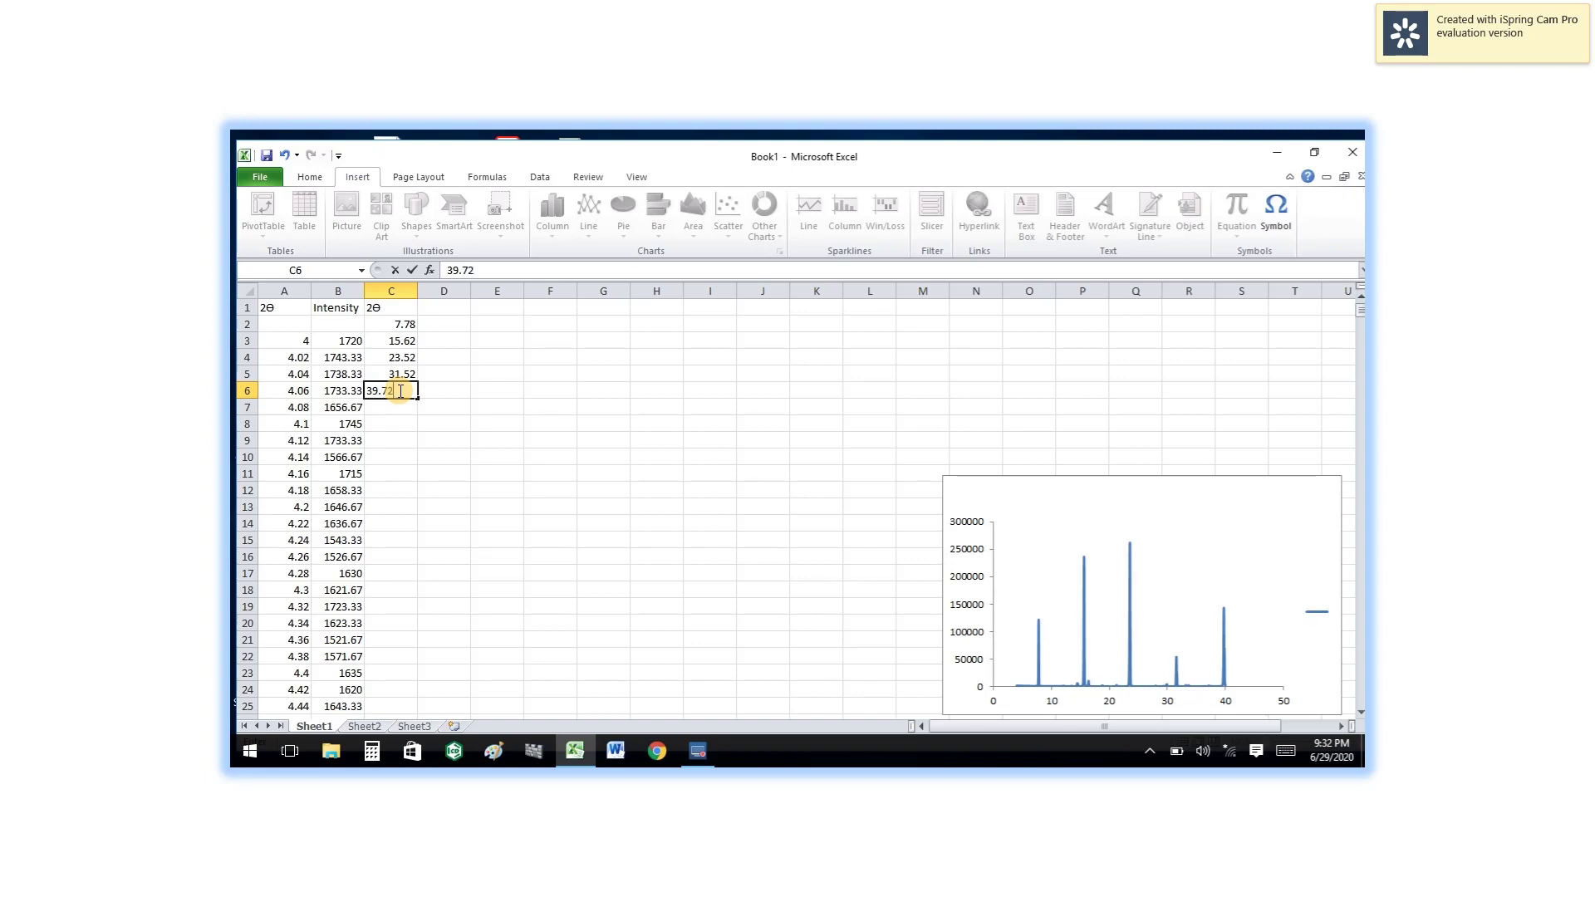
Copy the peak positions in cells C2 to C6 and paste them into column D starting at cell D2
click(397, 323)
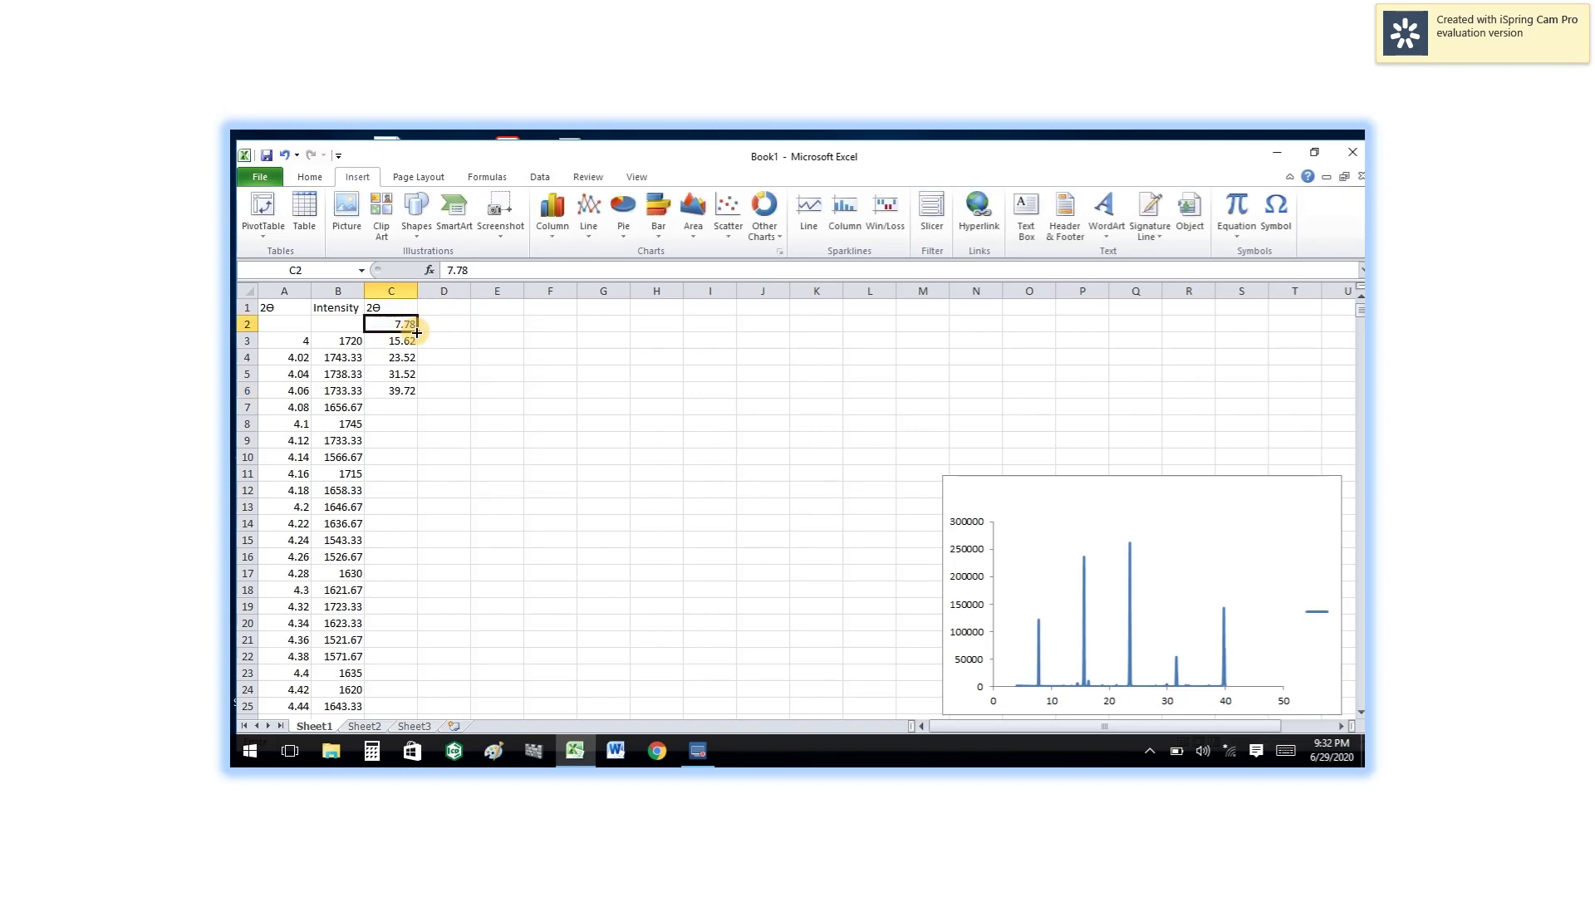
drag(406, 323, 399, 380)
right_click(399, 380)
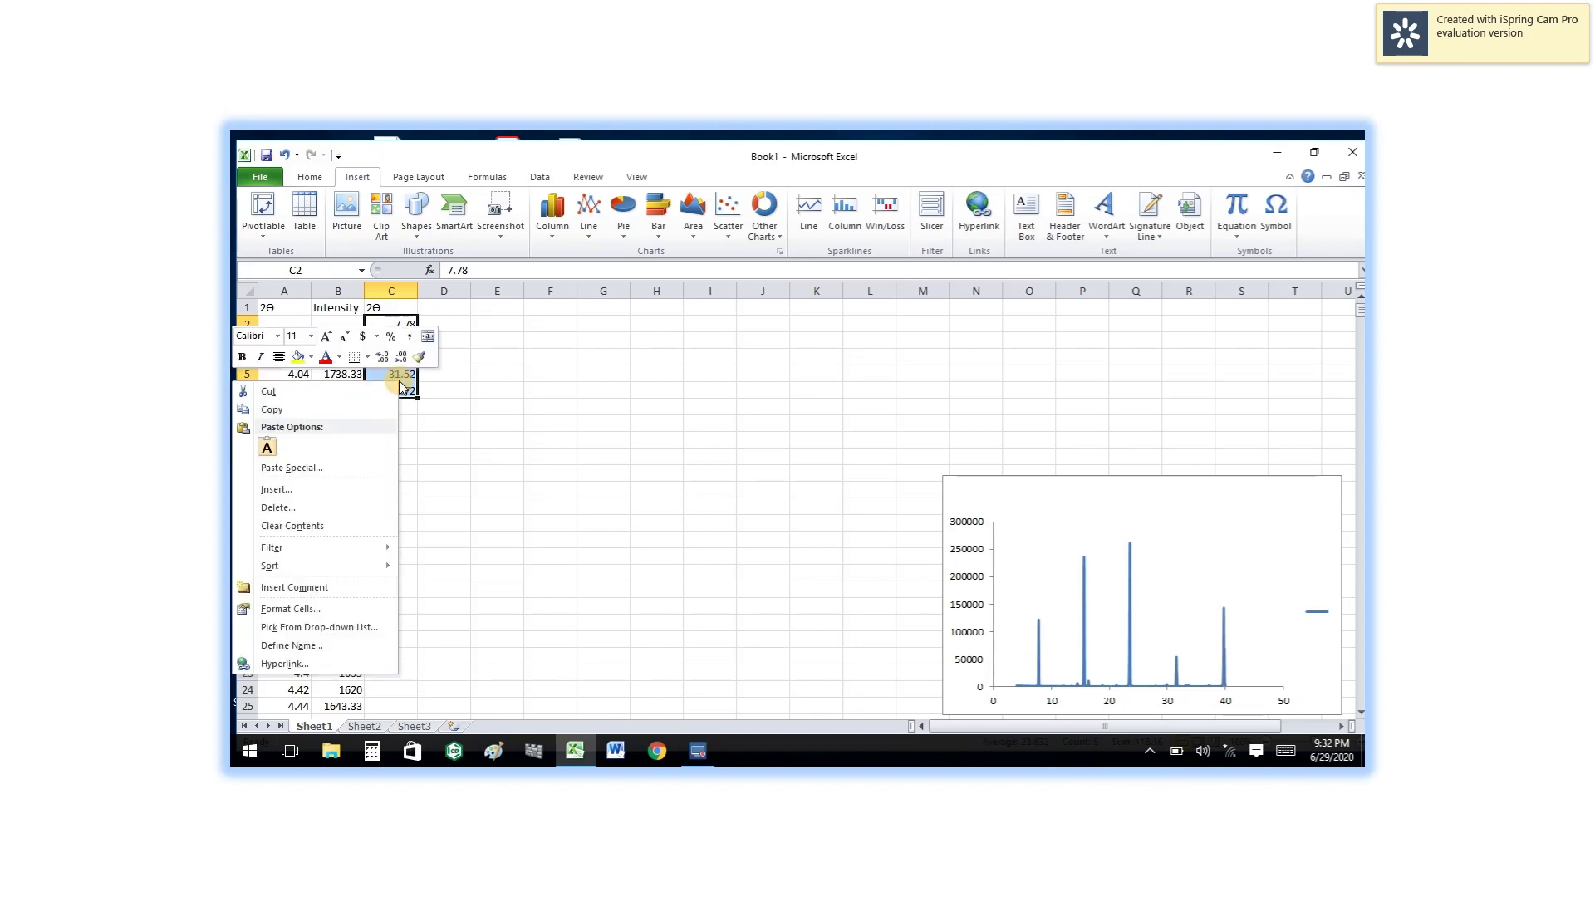
click(298, 410)
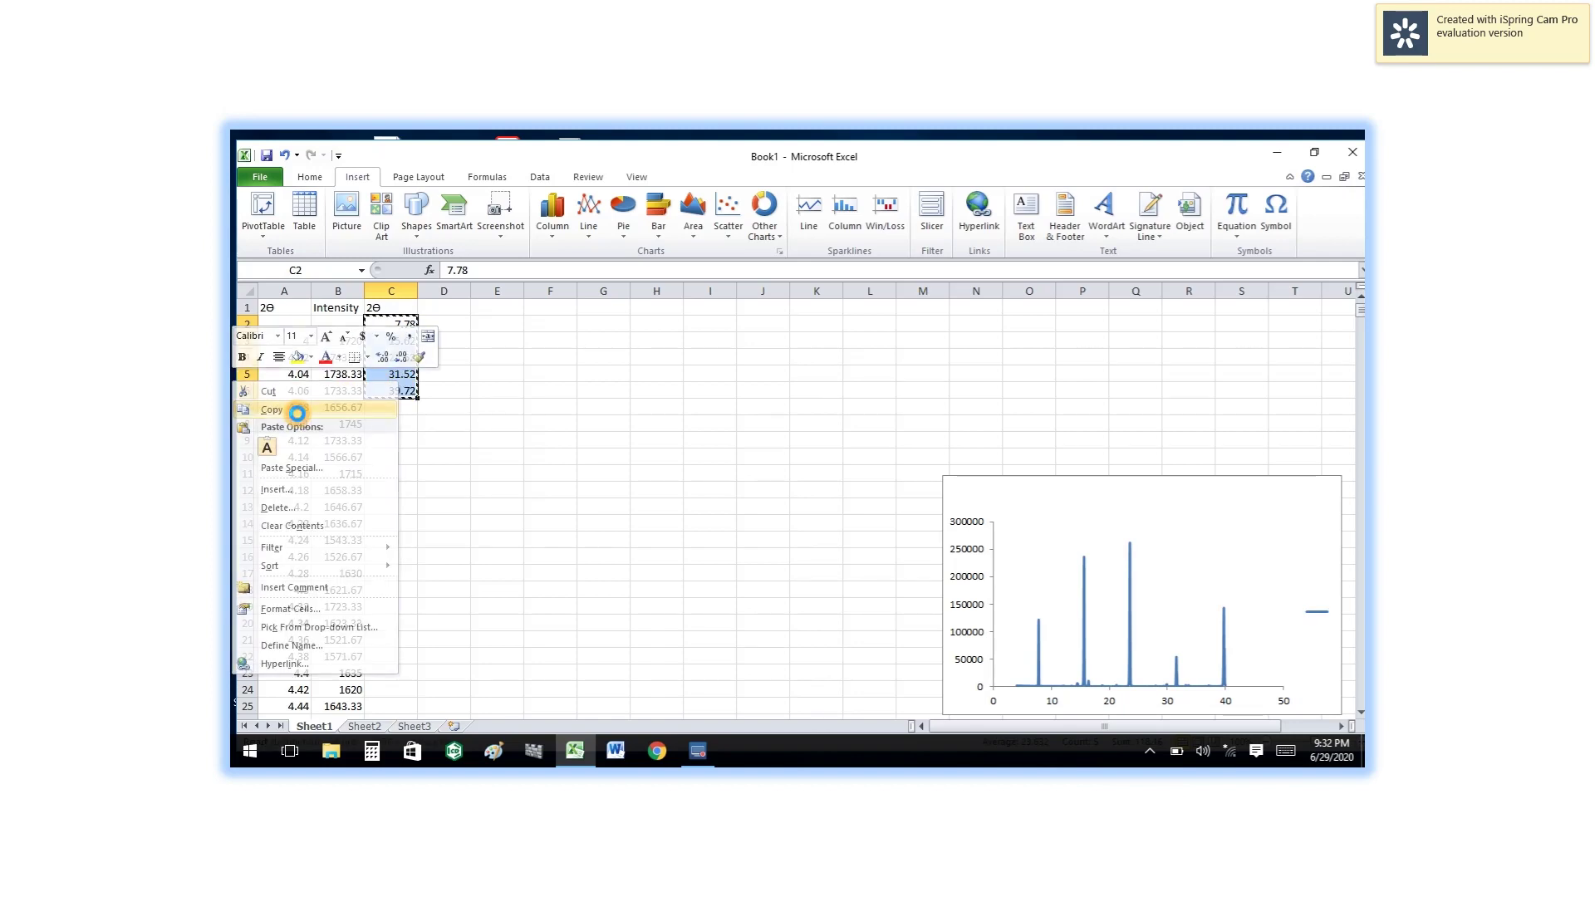
click(449, 323)
right_click(449, 323)
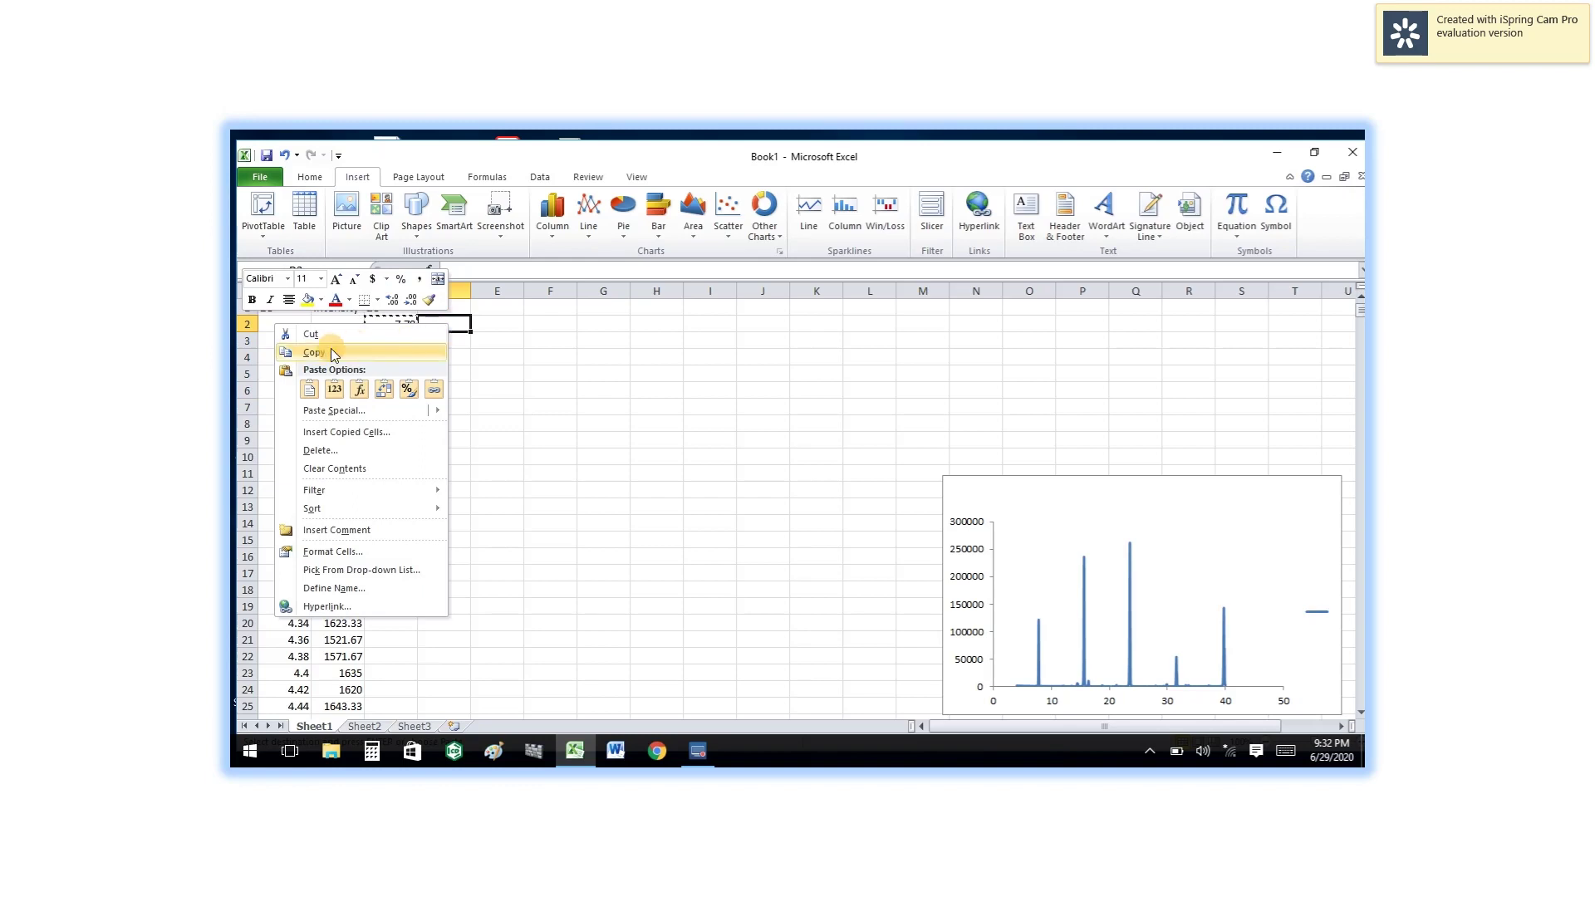
click(309, 399)
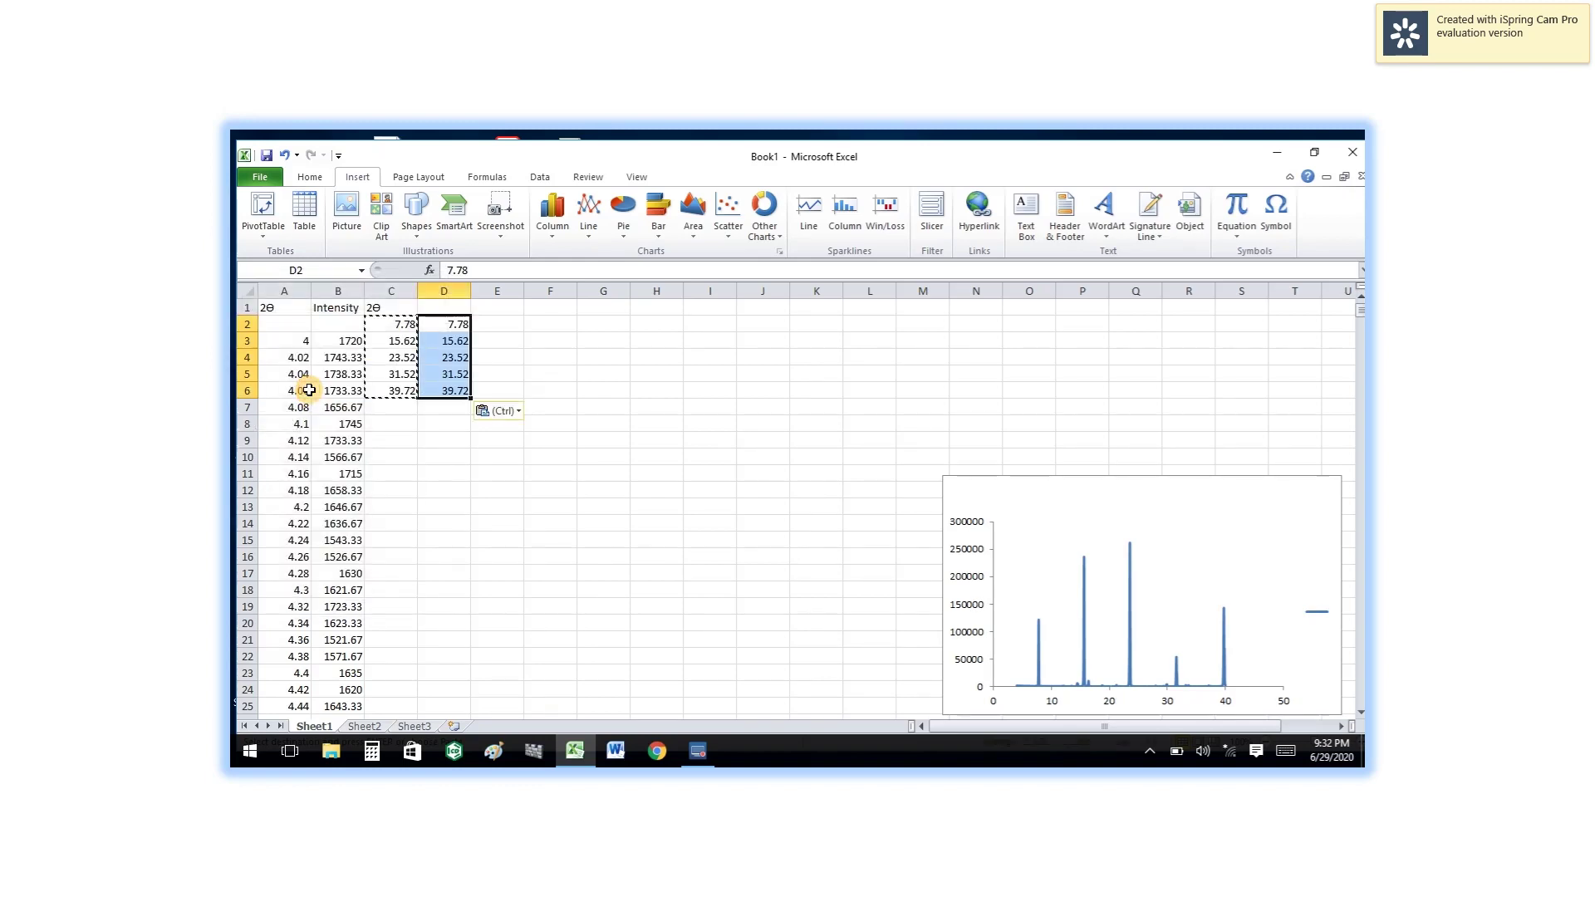
click(448, 307)
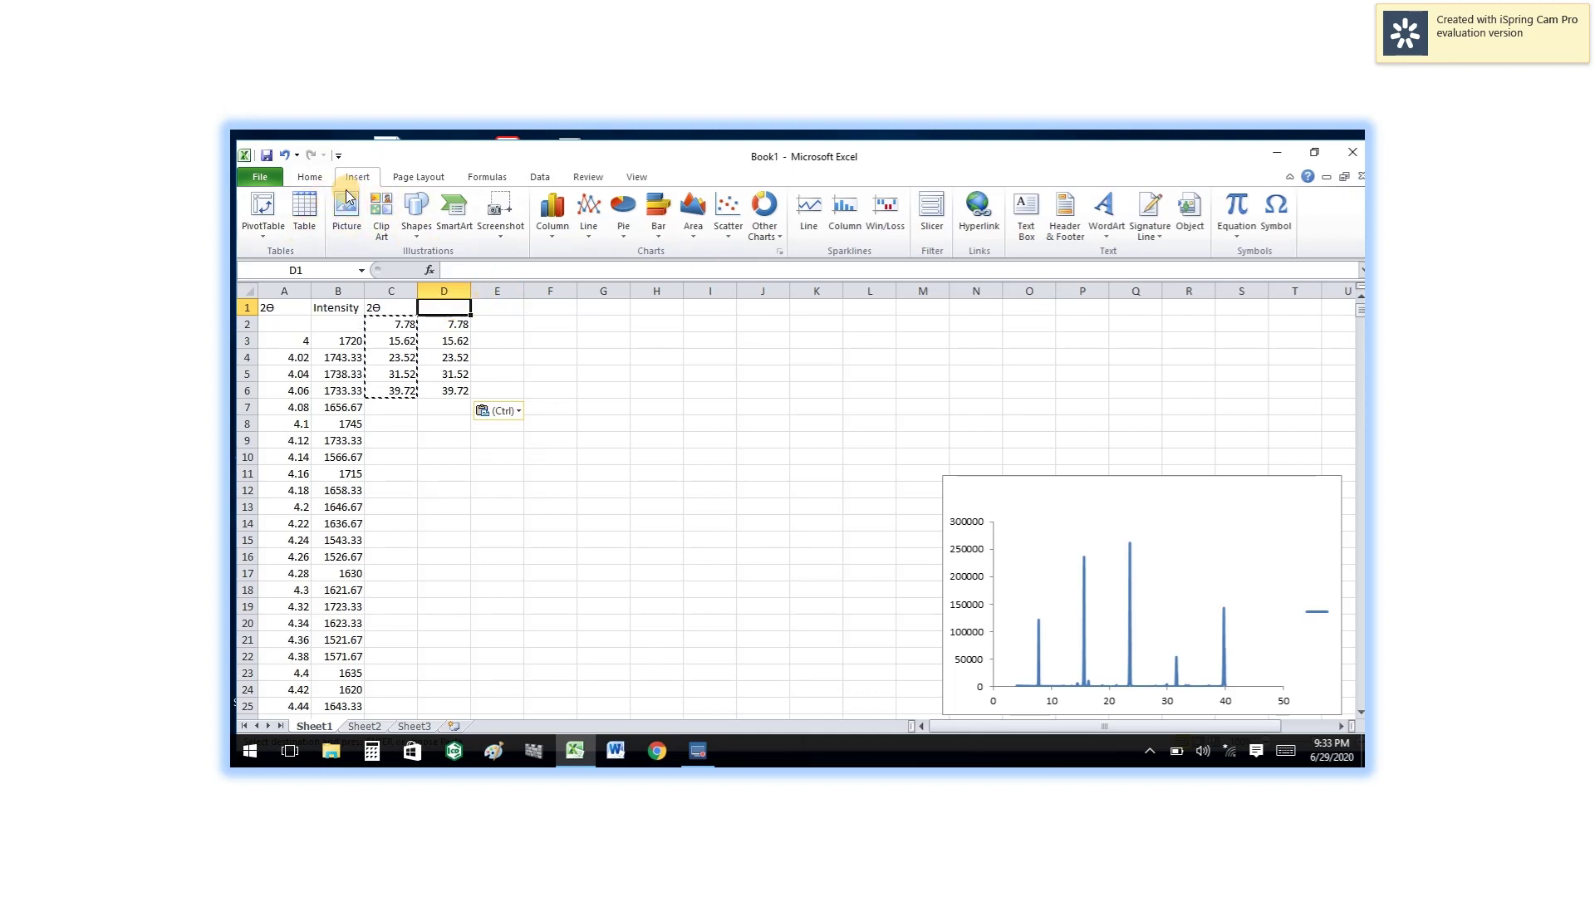
click(1273, 209)
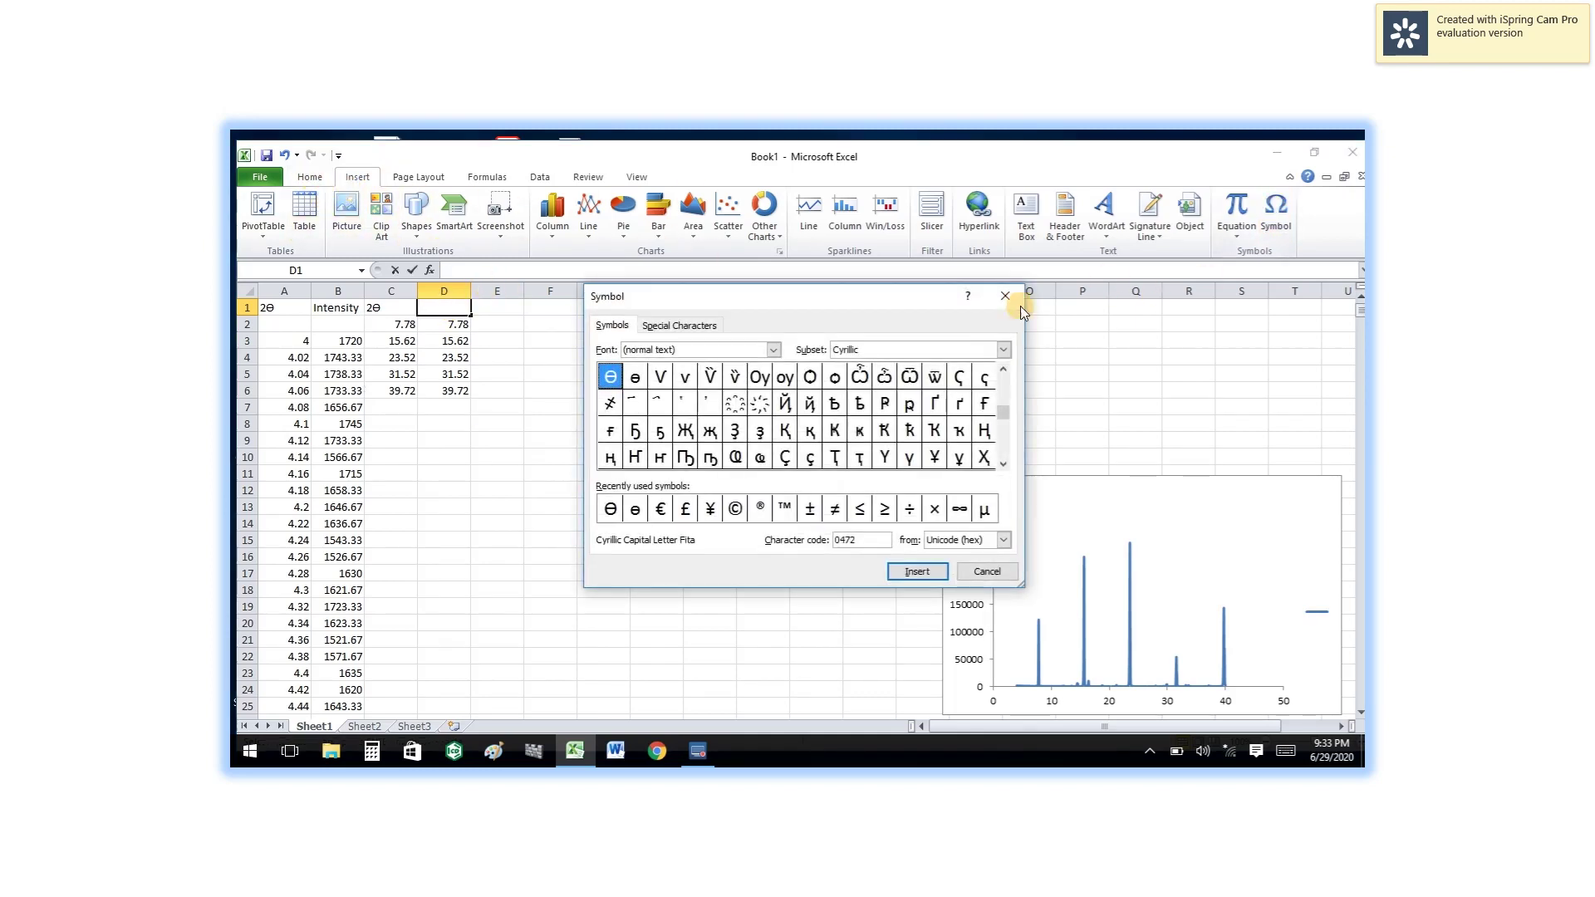
click(609, 507)
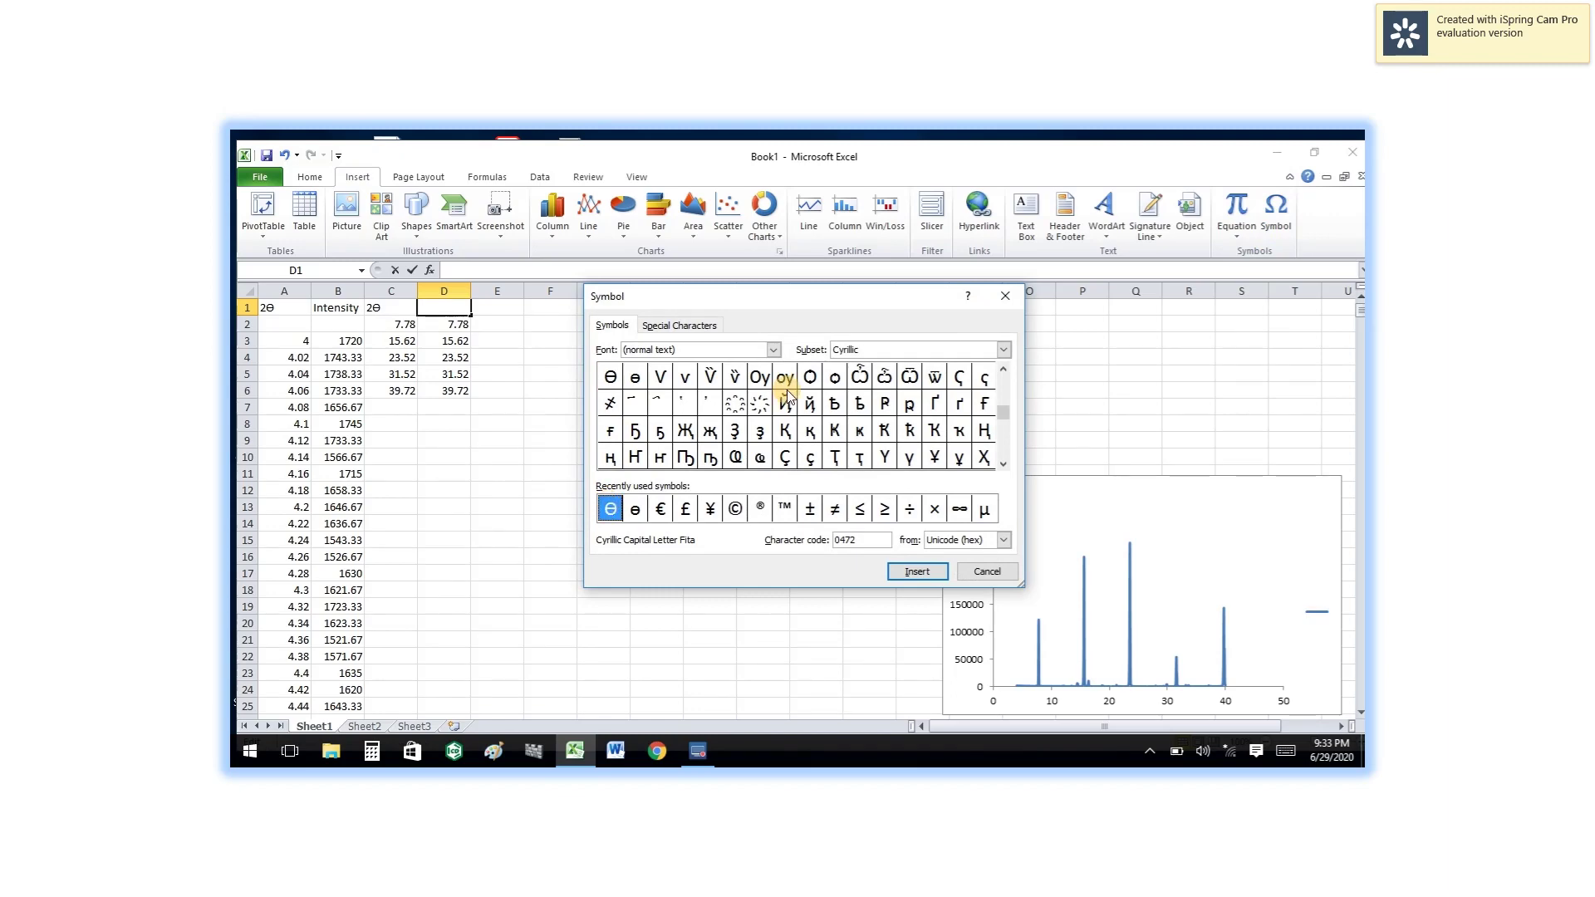
click(1005, 295)
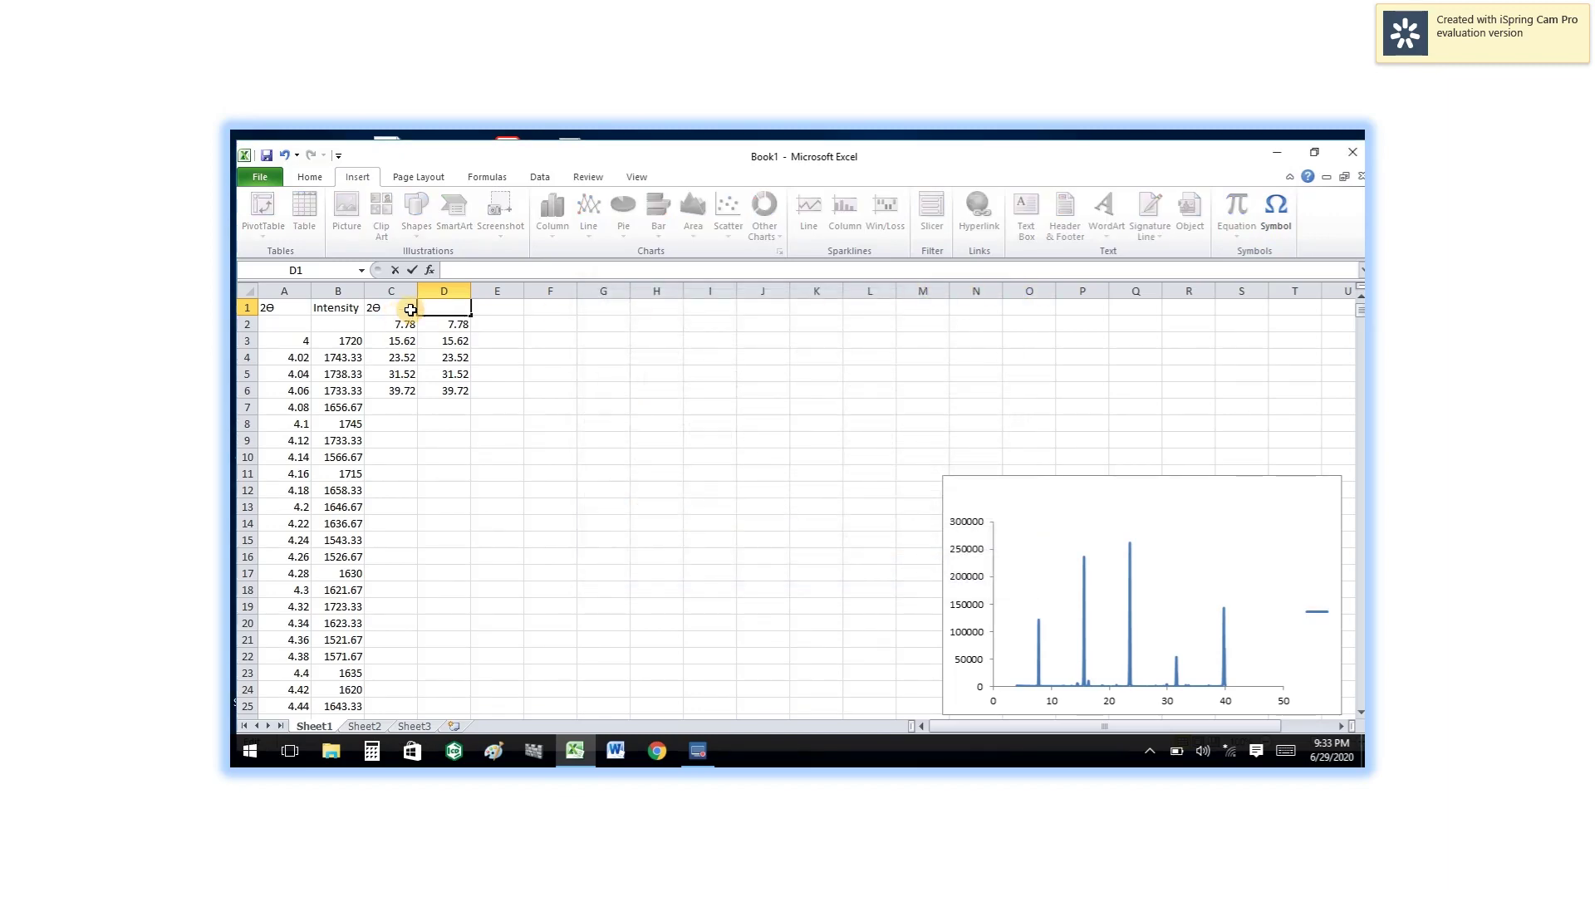
Enter the header Ө in cell D1 by inserting it as a symbol
click(1278, 213)
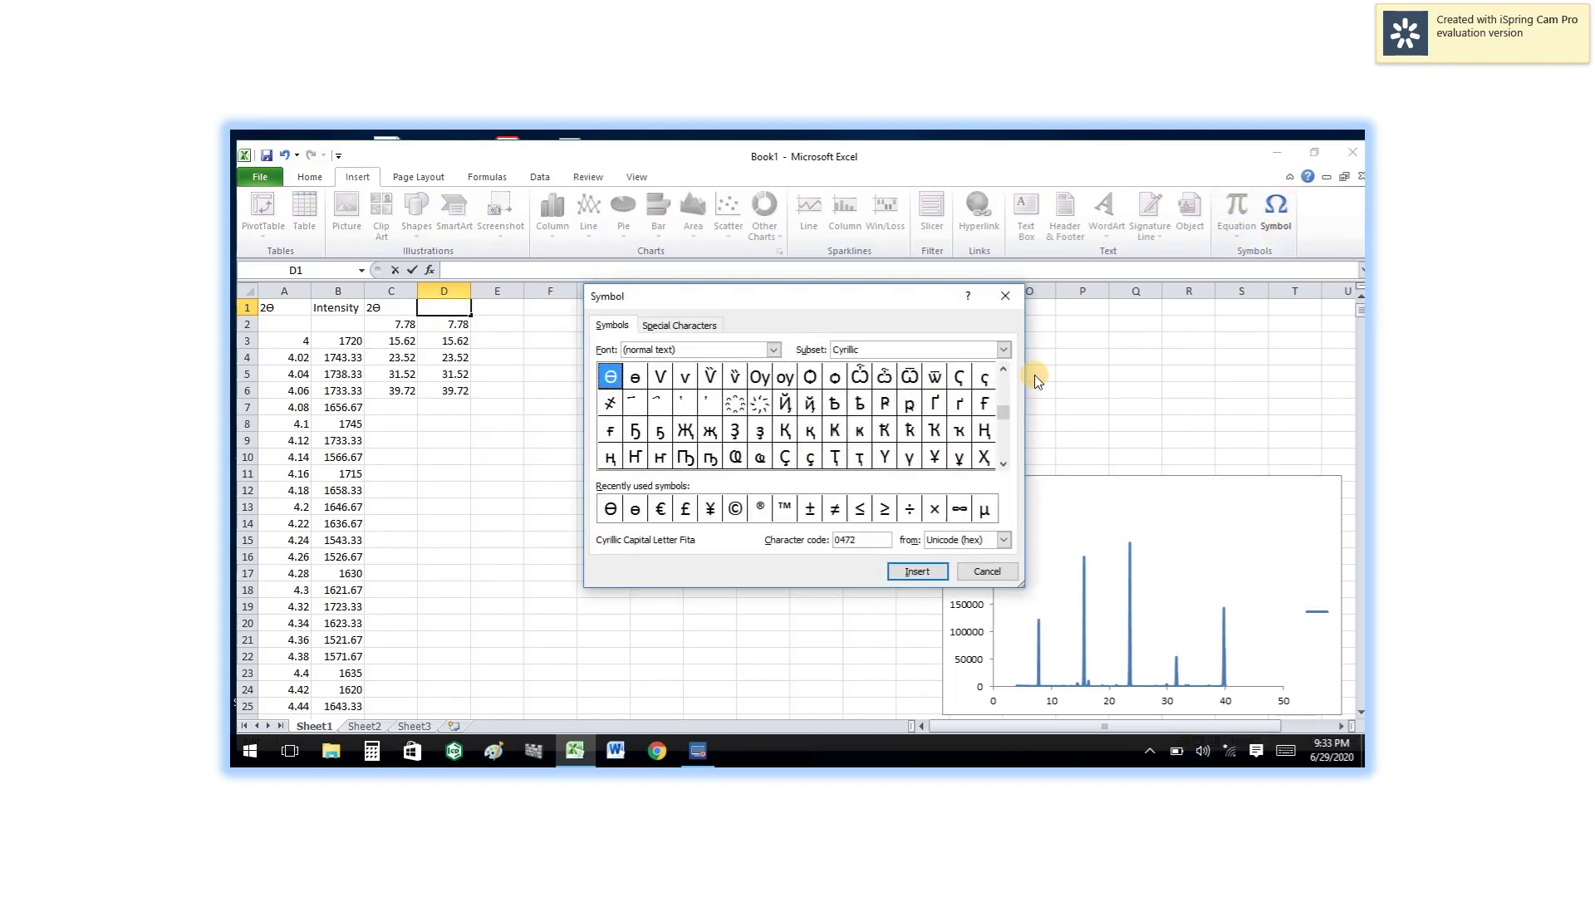
click(610, 509)
click(914, 572)
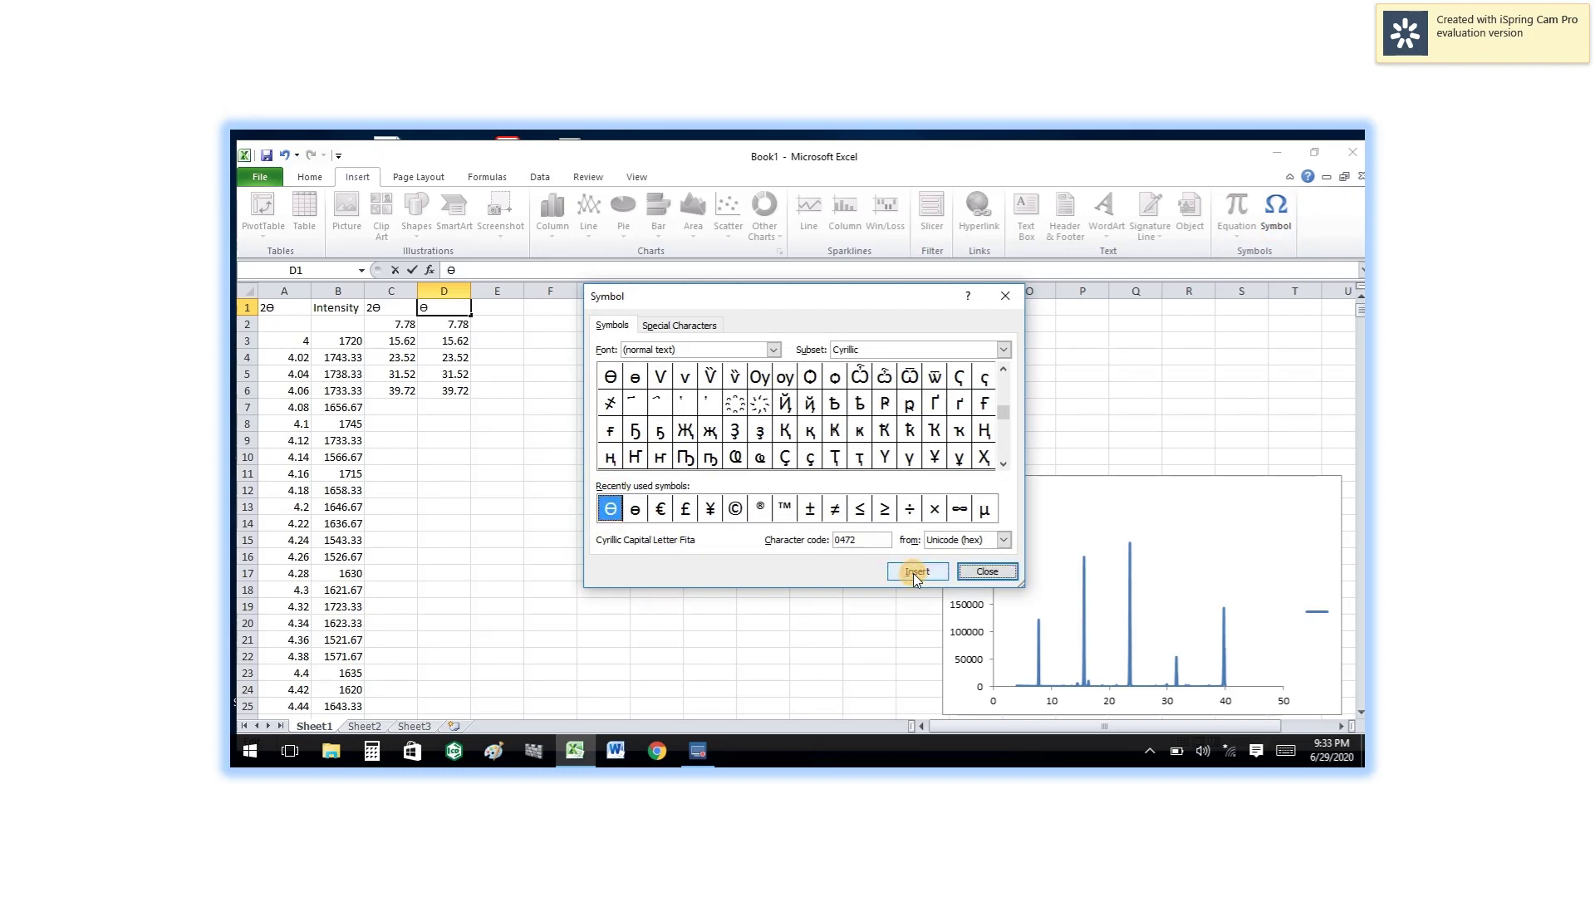
click(1003, 294)
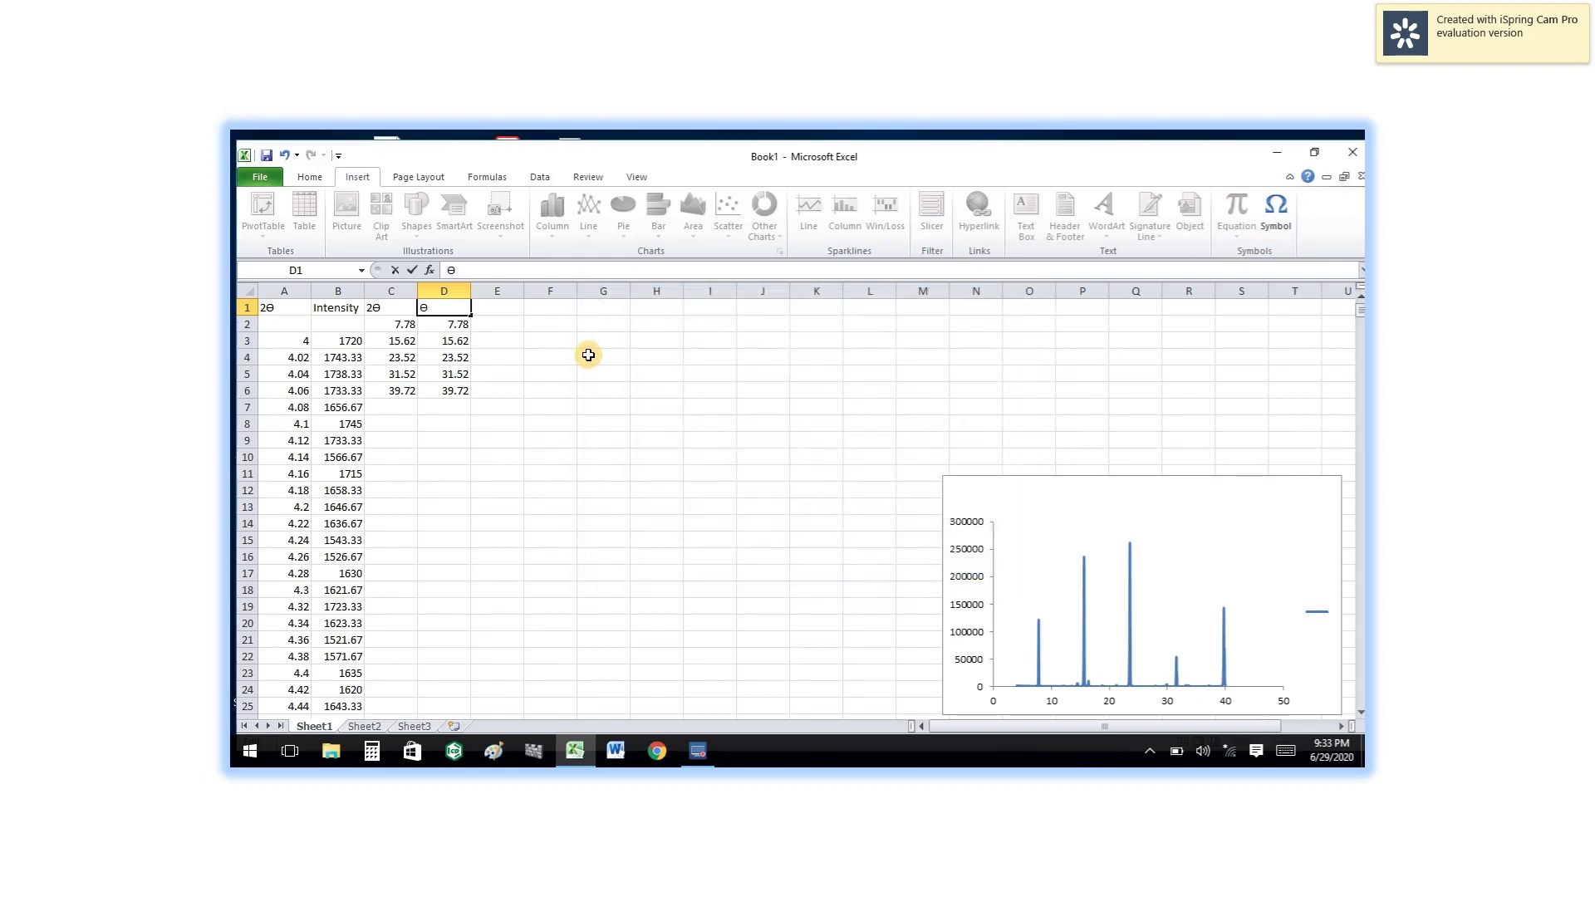
Enter the divisor 2 in the empty cell P2 and copy that cell
click(1074, 328)
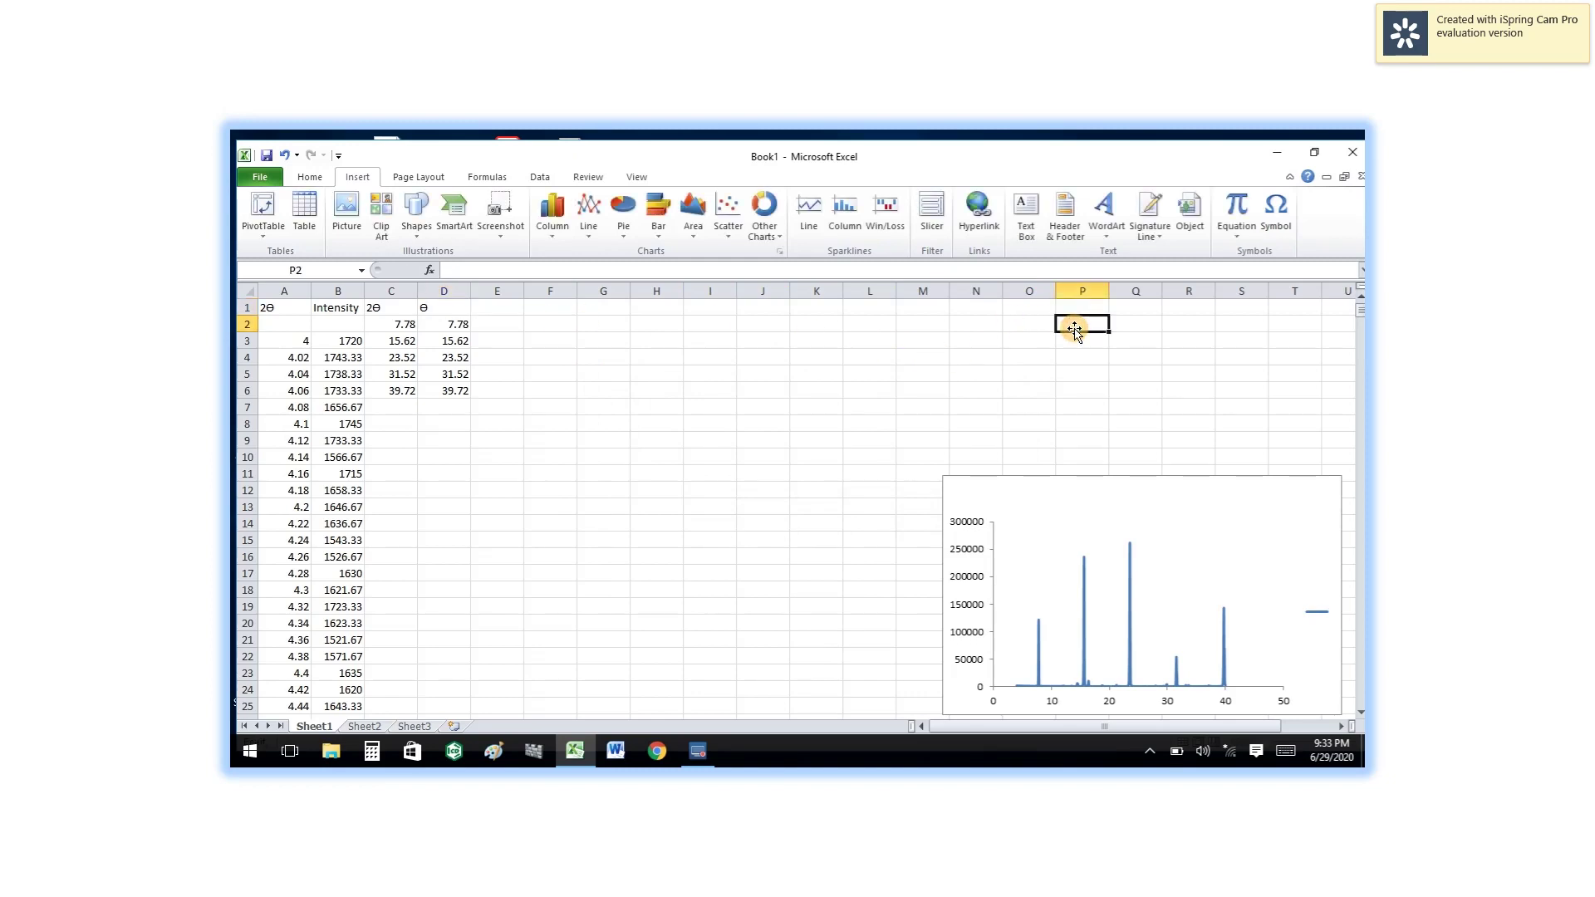
text(2)
click(1192, 372)
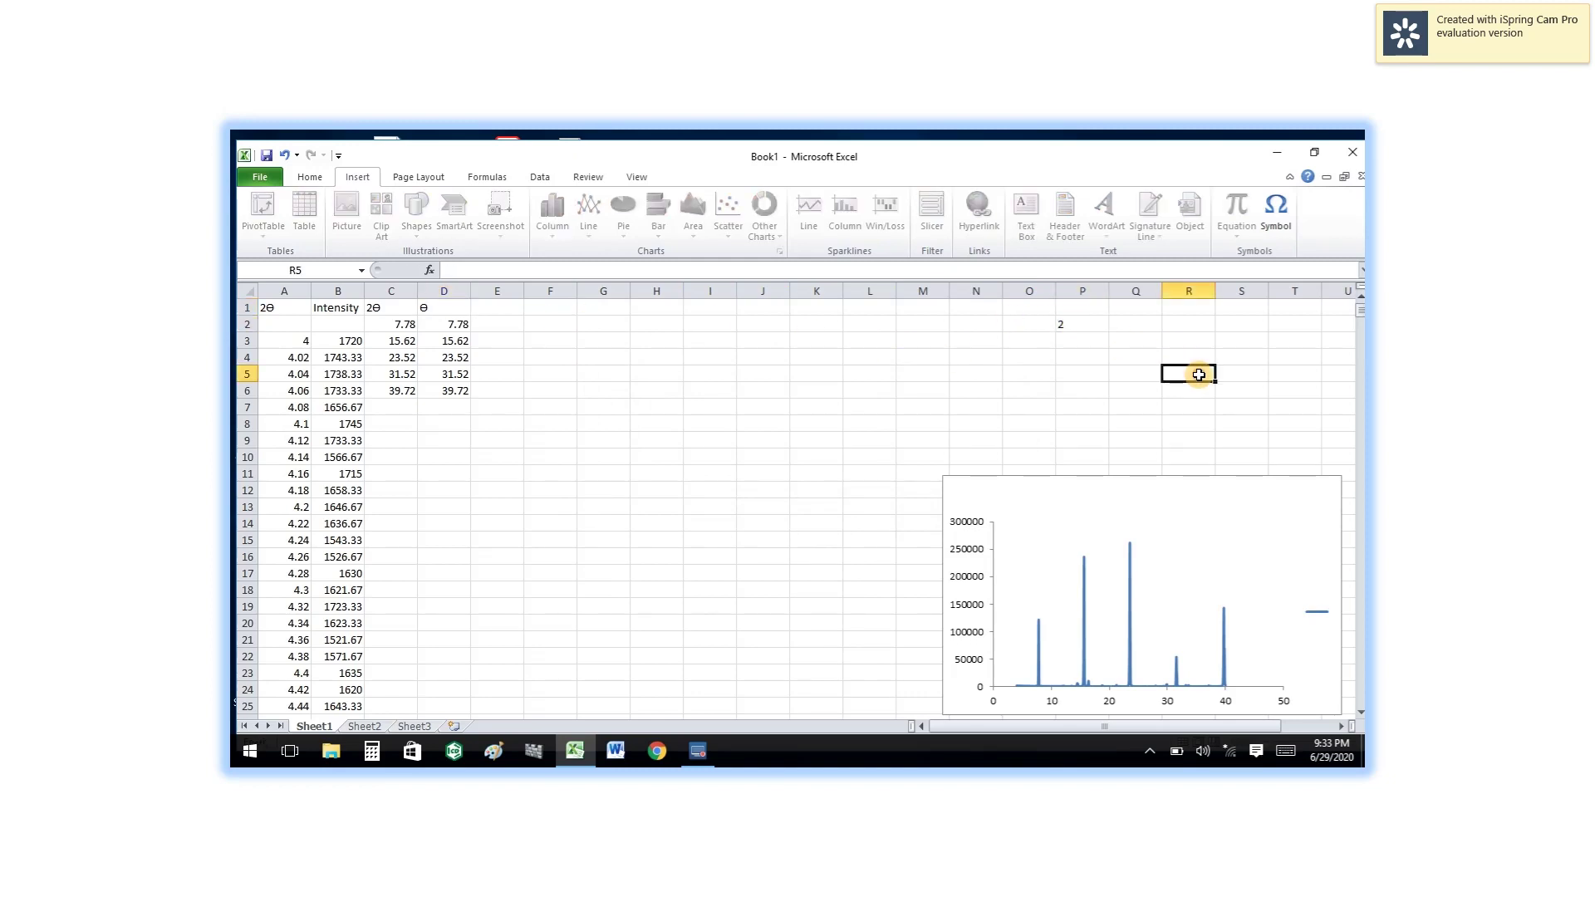
click(1100, 323)
right_click(1098, 324)
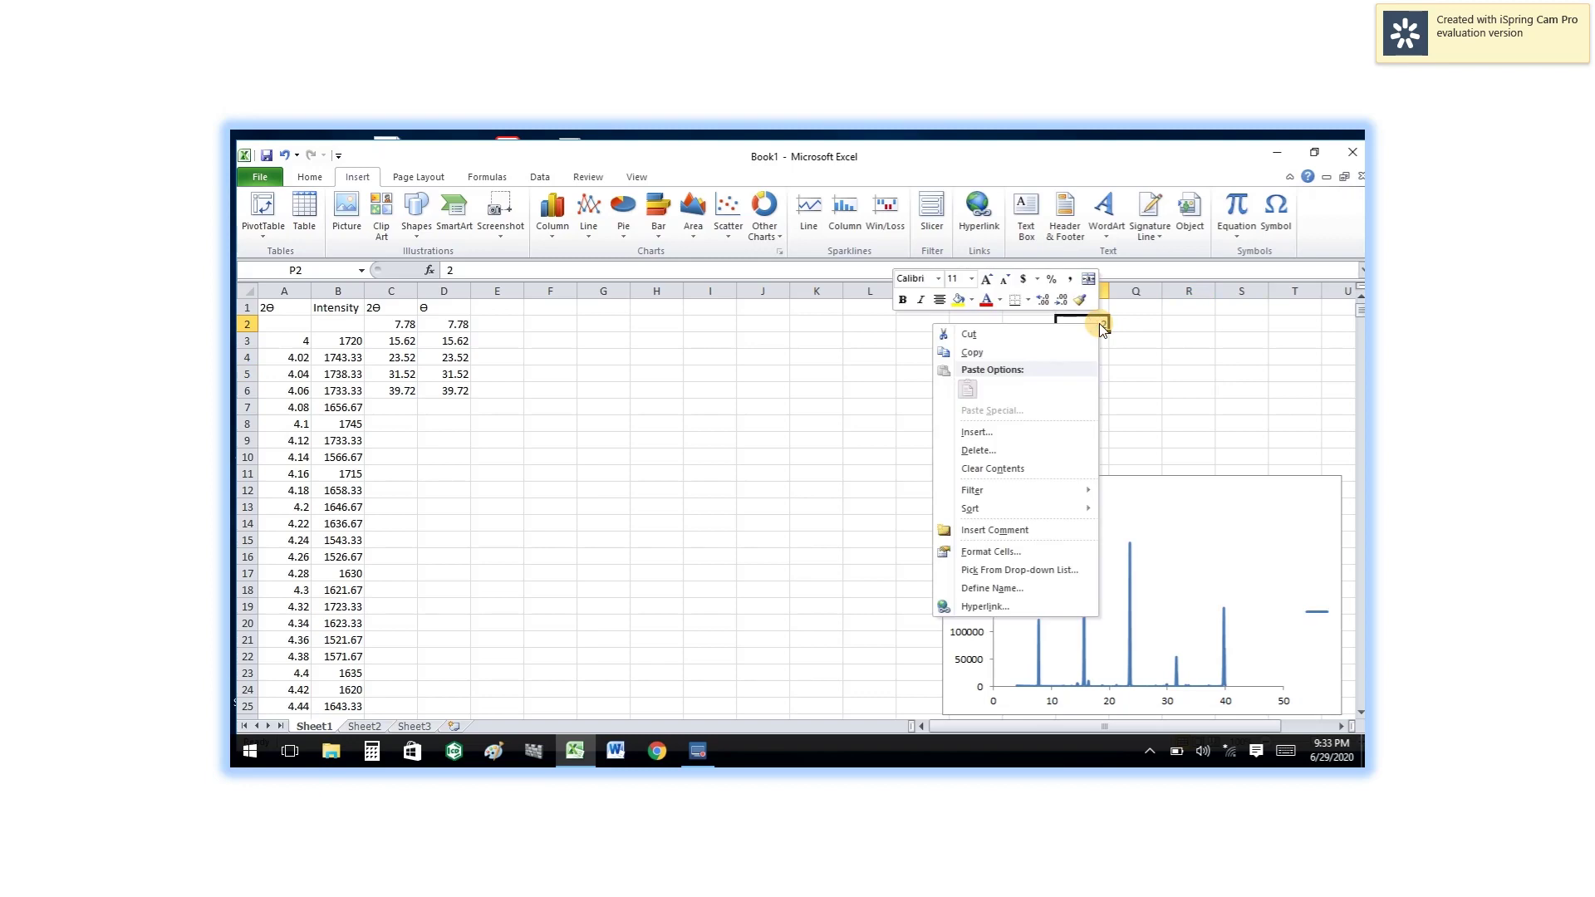
click(1007, 351)
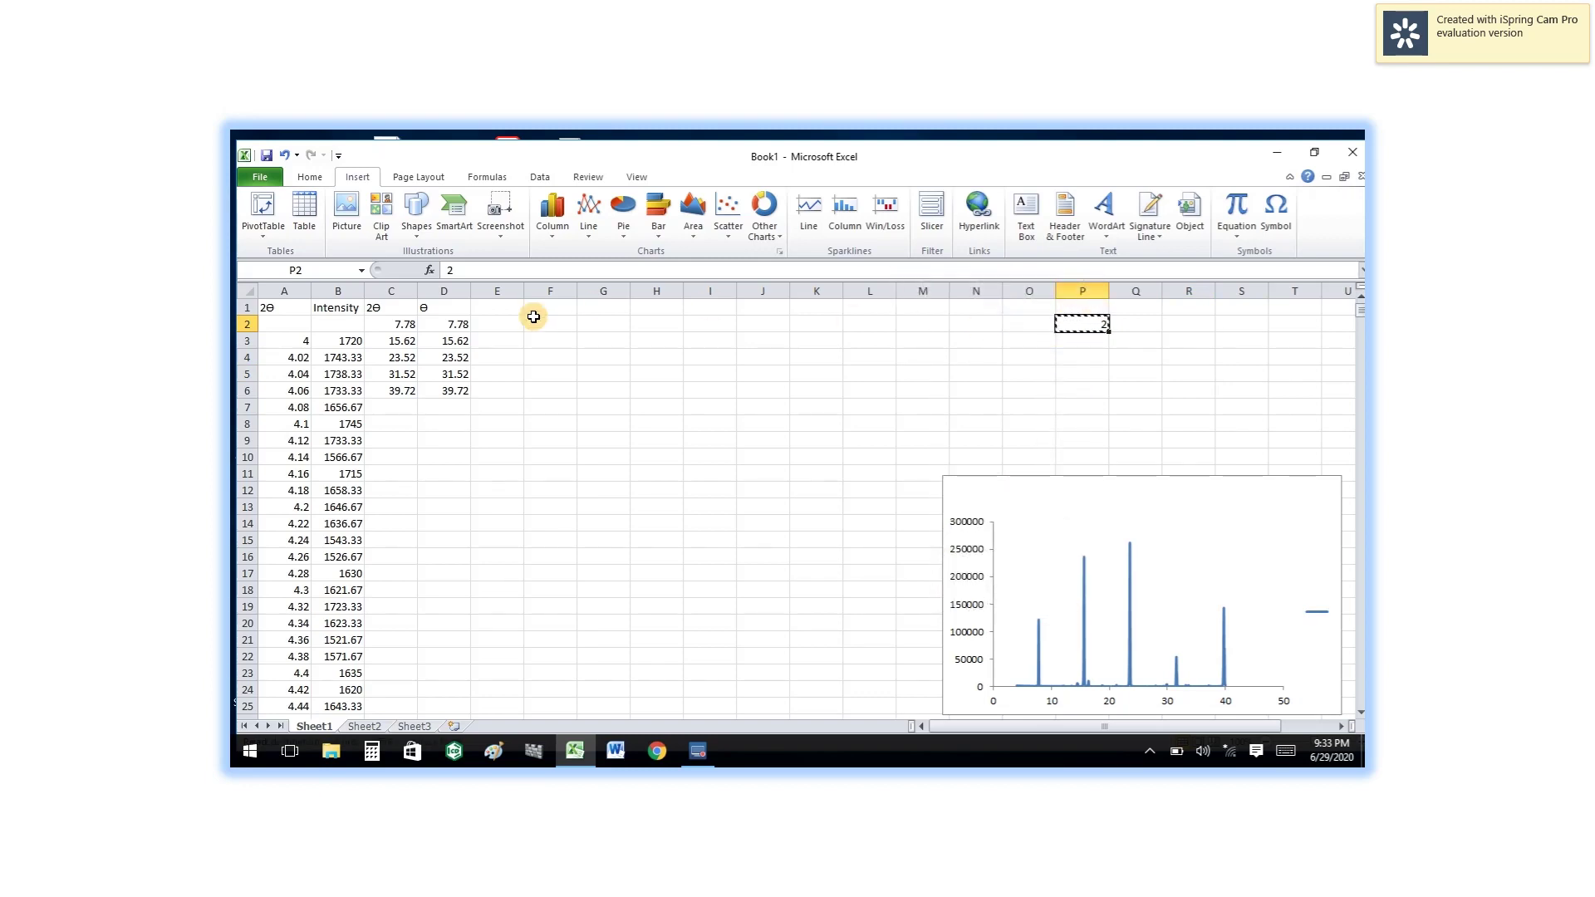
Divide the values in cells D2 to D6 by the copied 2 using Paste Special with the Divide operation
drag(462, 323, 457, 390)
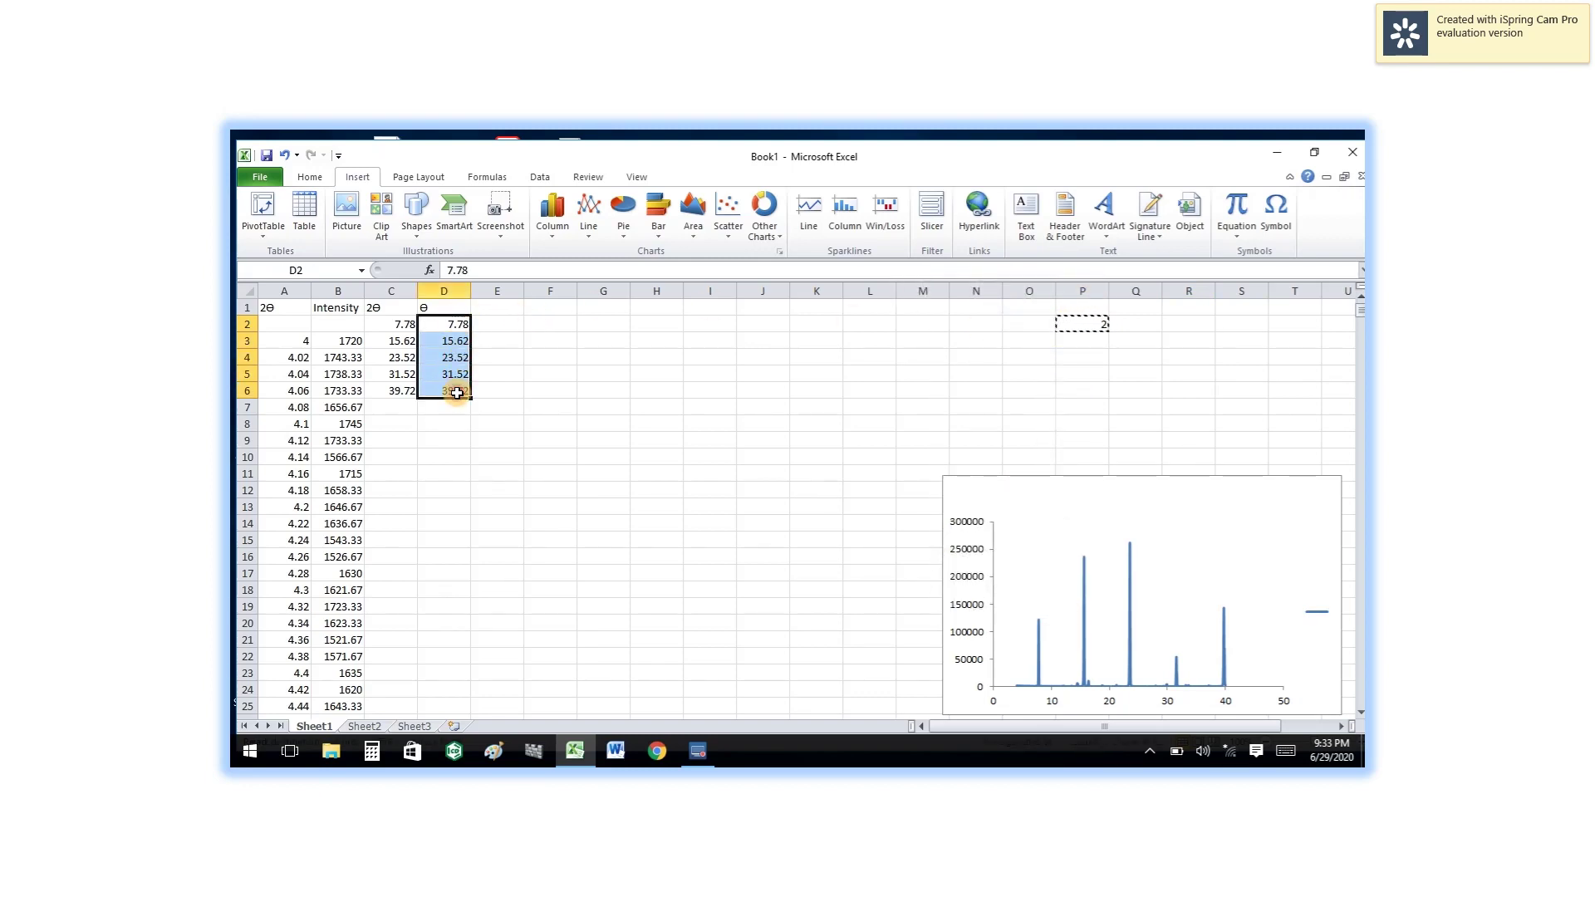
right_click(457, 392)
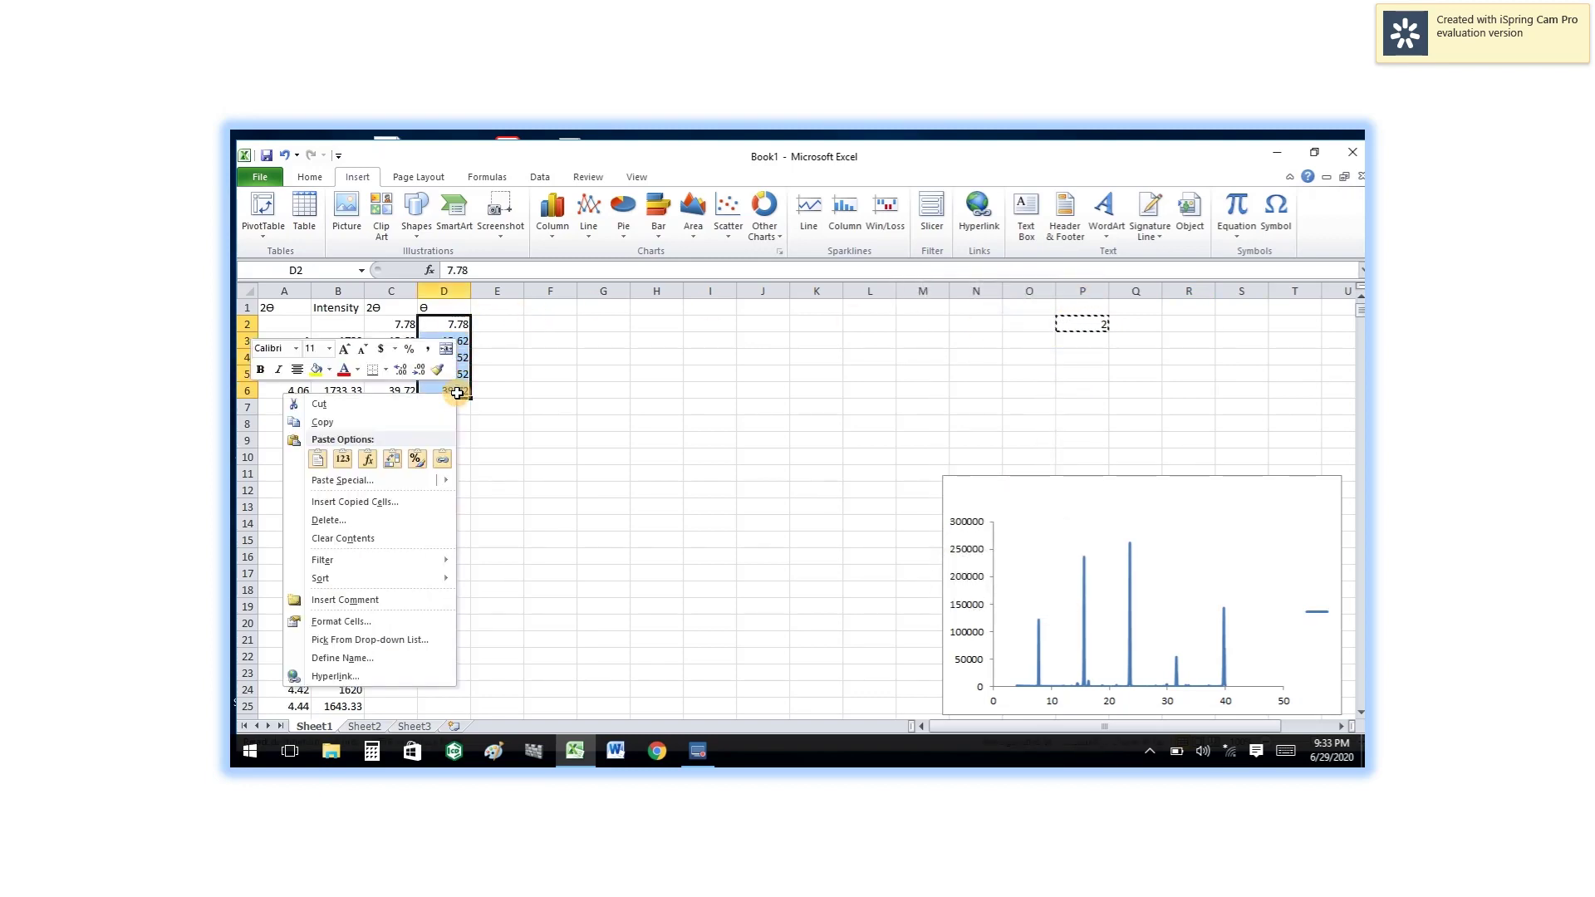
click(347, 482)
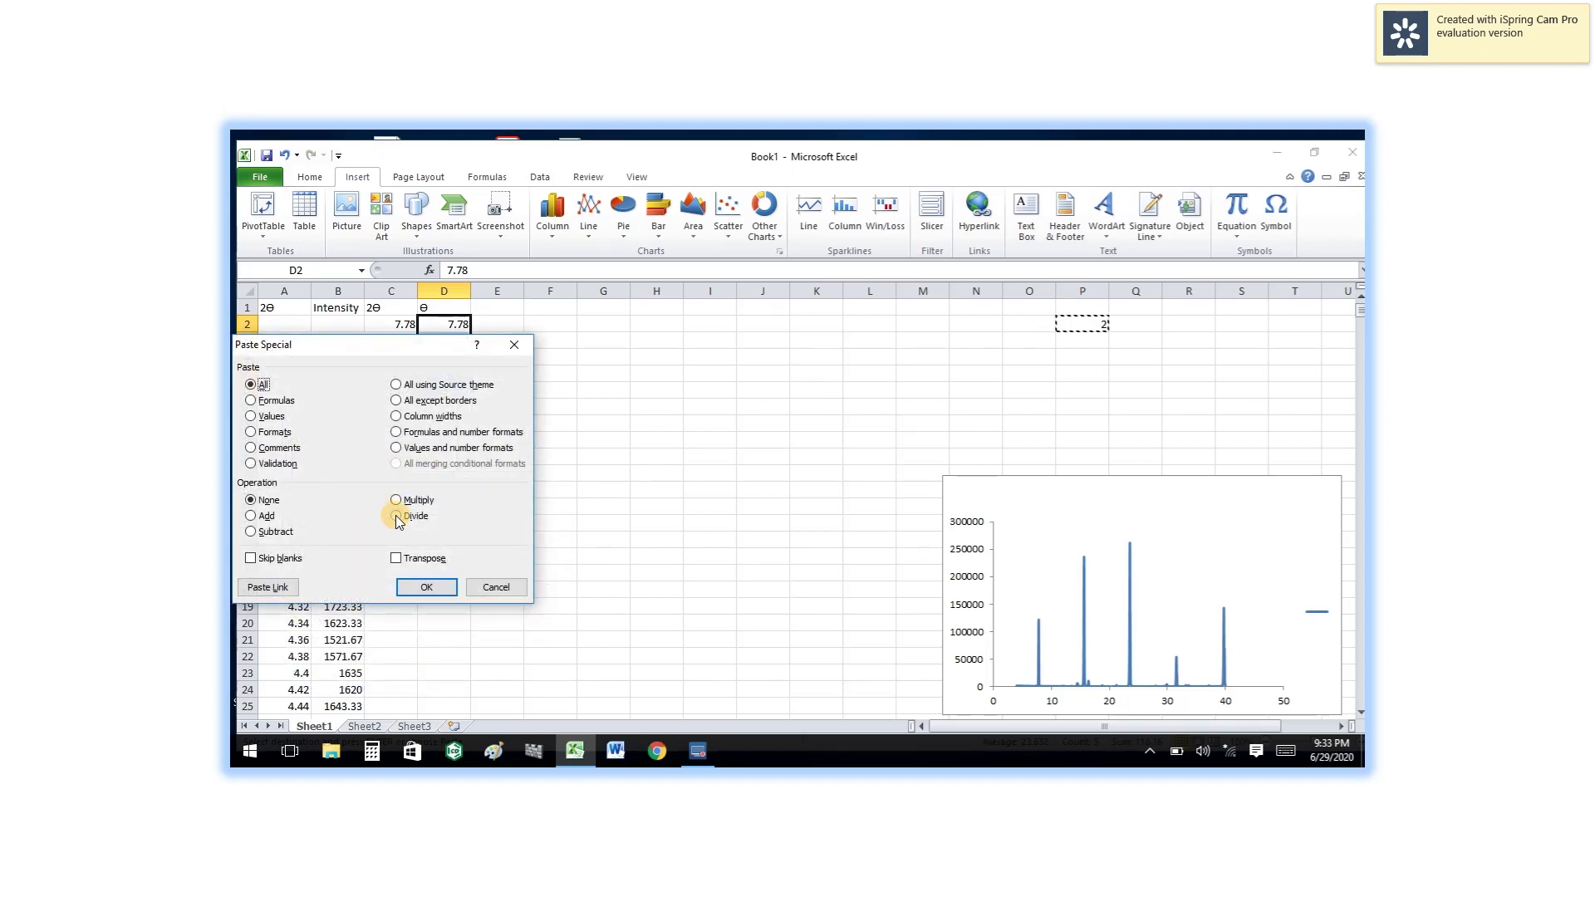
click(397, 517)
click(426, 587)
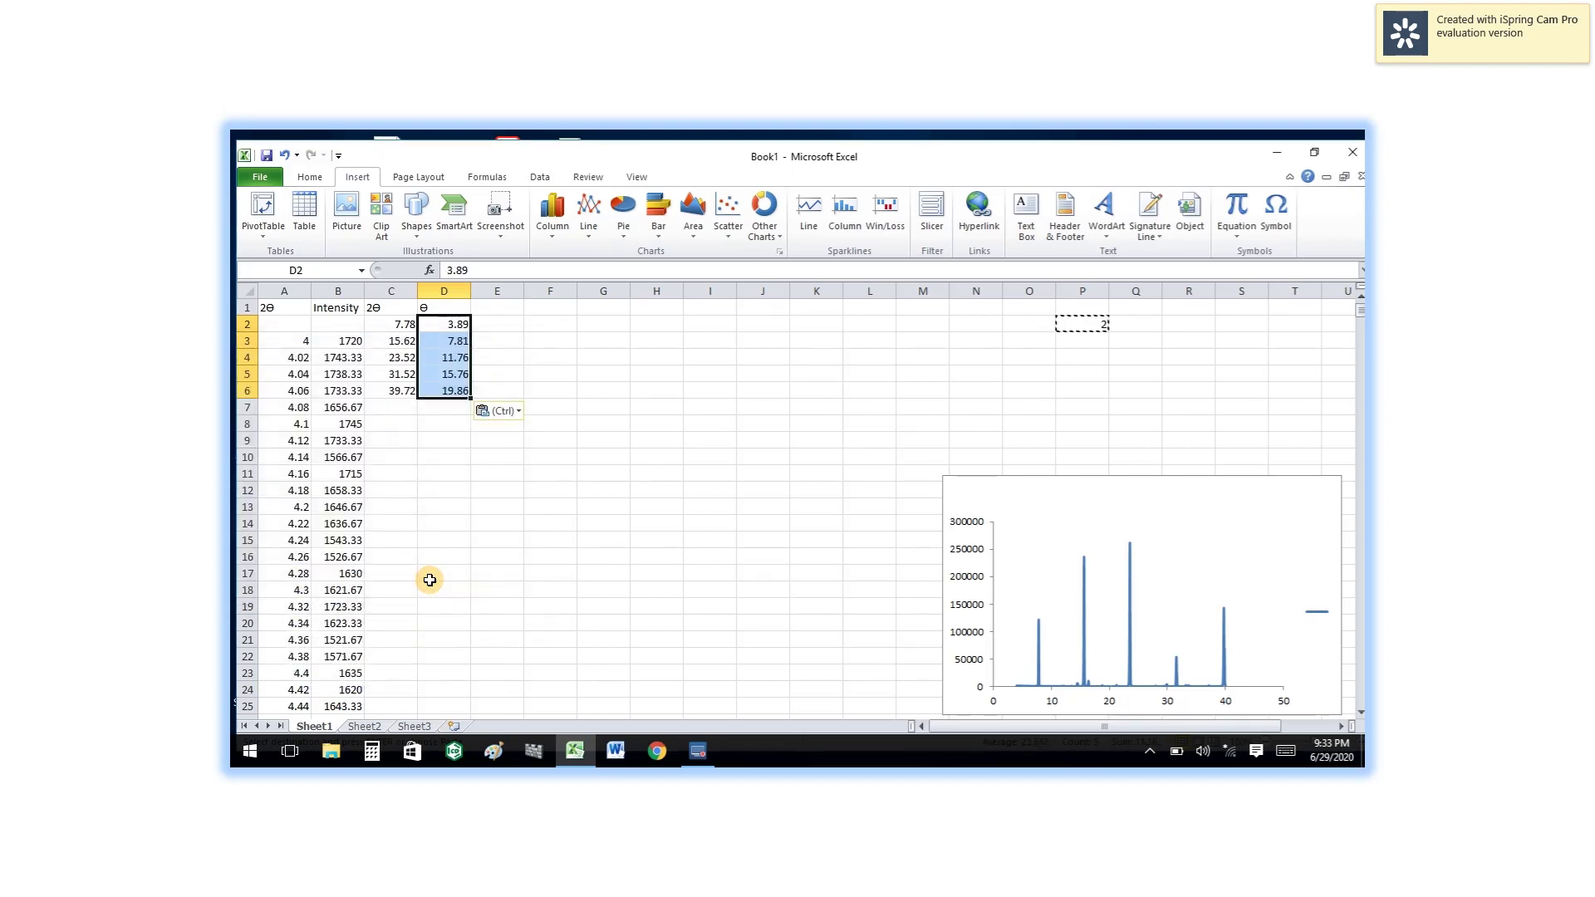
Enter the header SINӨ in cell E1, inserting the Ө as a symbol after the text
click(498, 309)
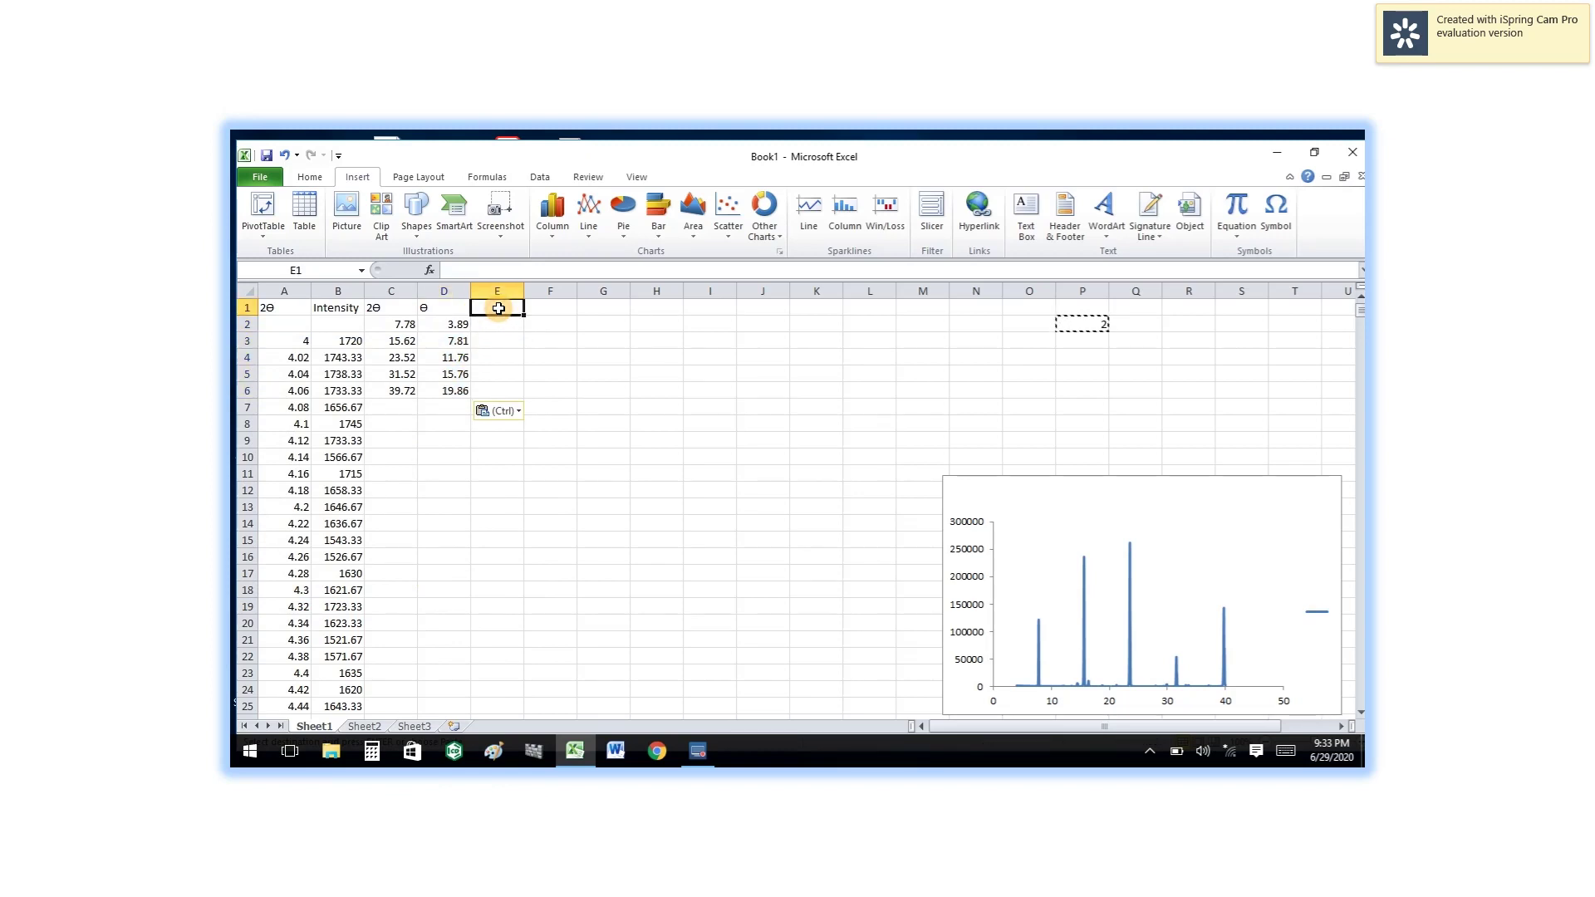
text(SIN)
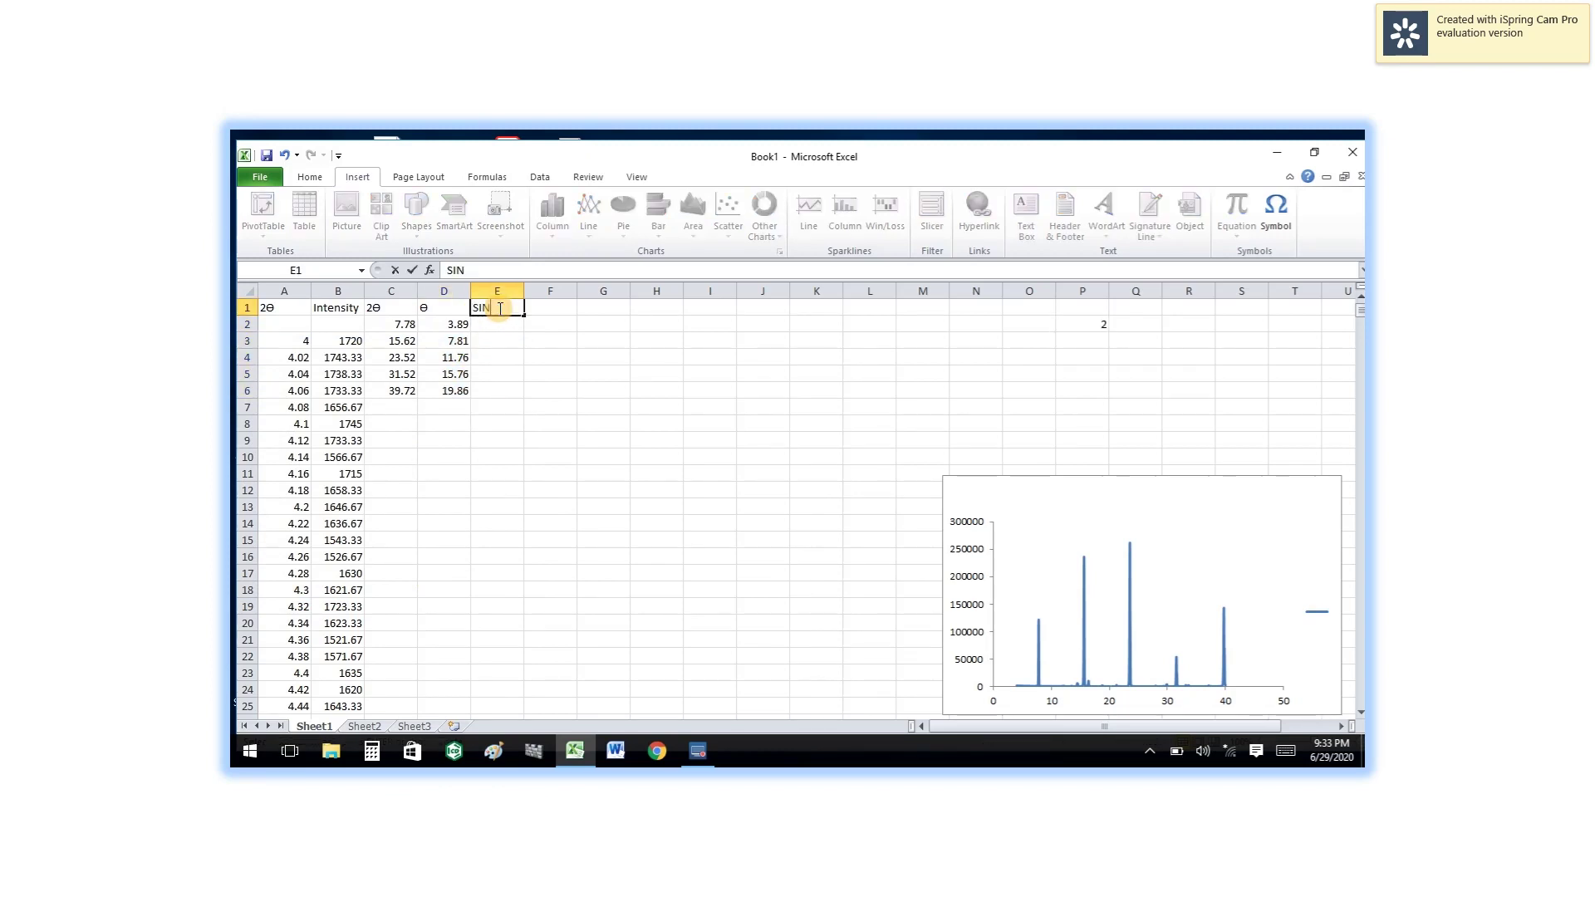
click(1283, 223)
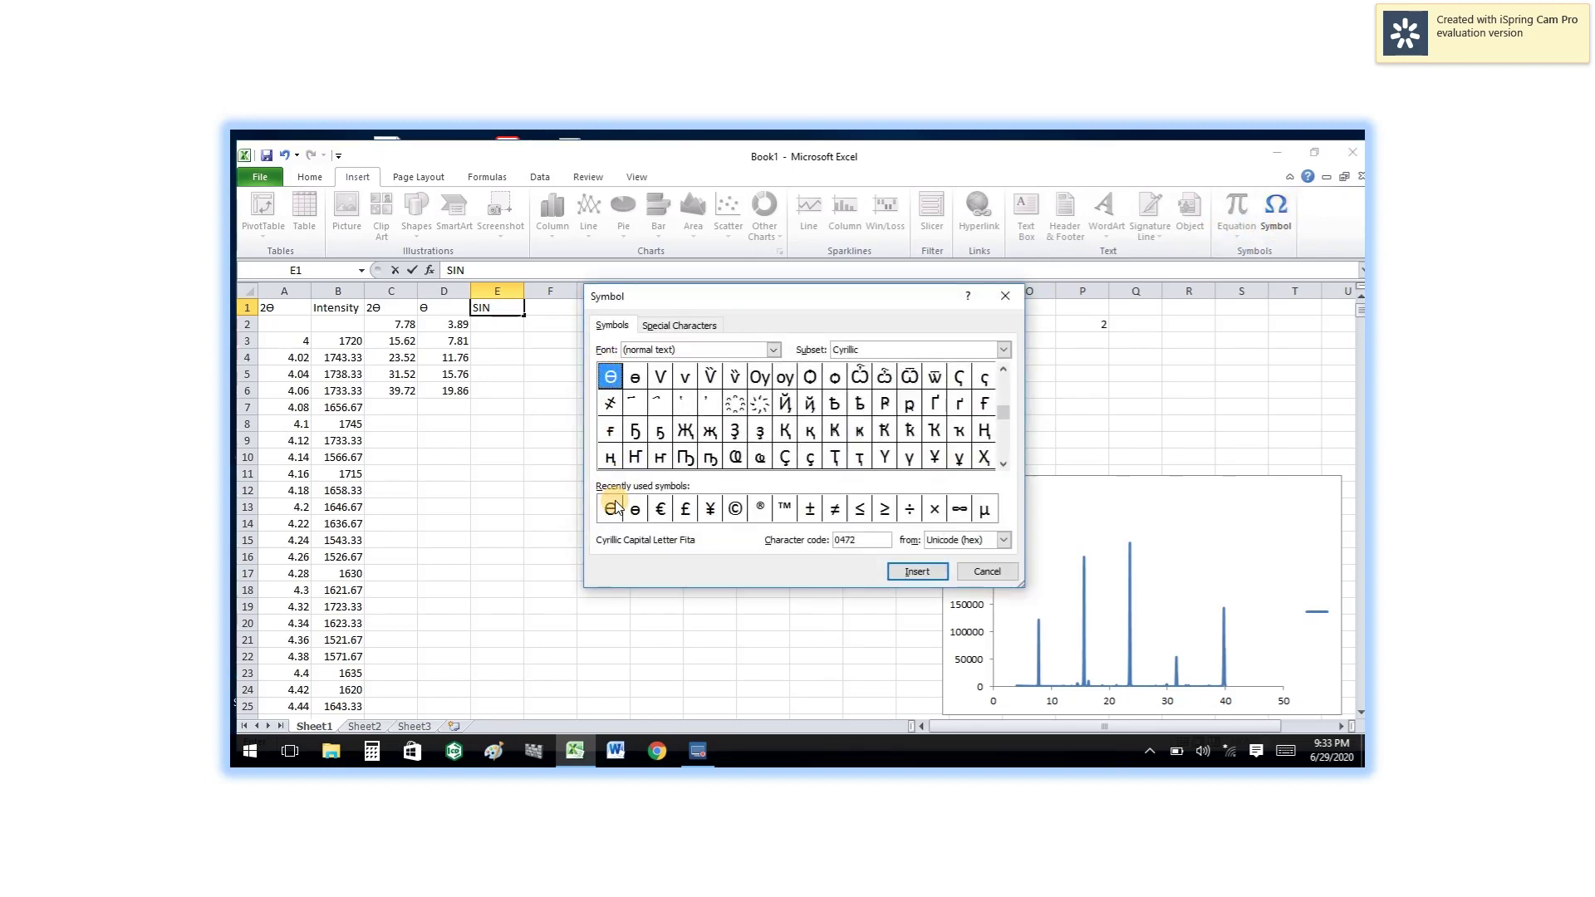
click(612, 508)
click(909, 571)
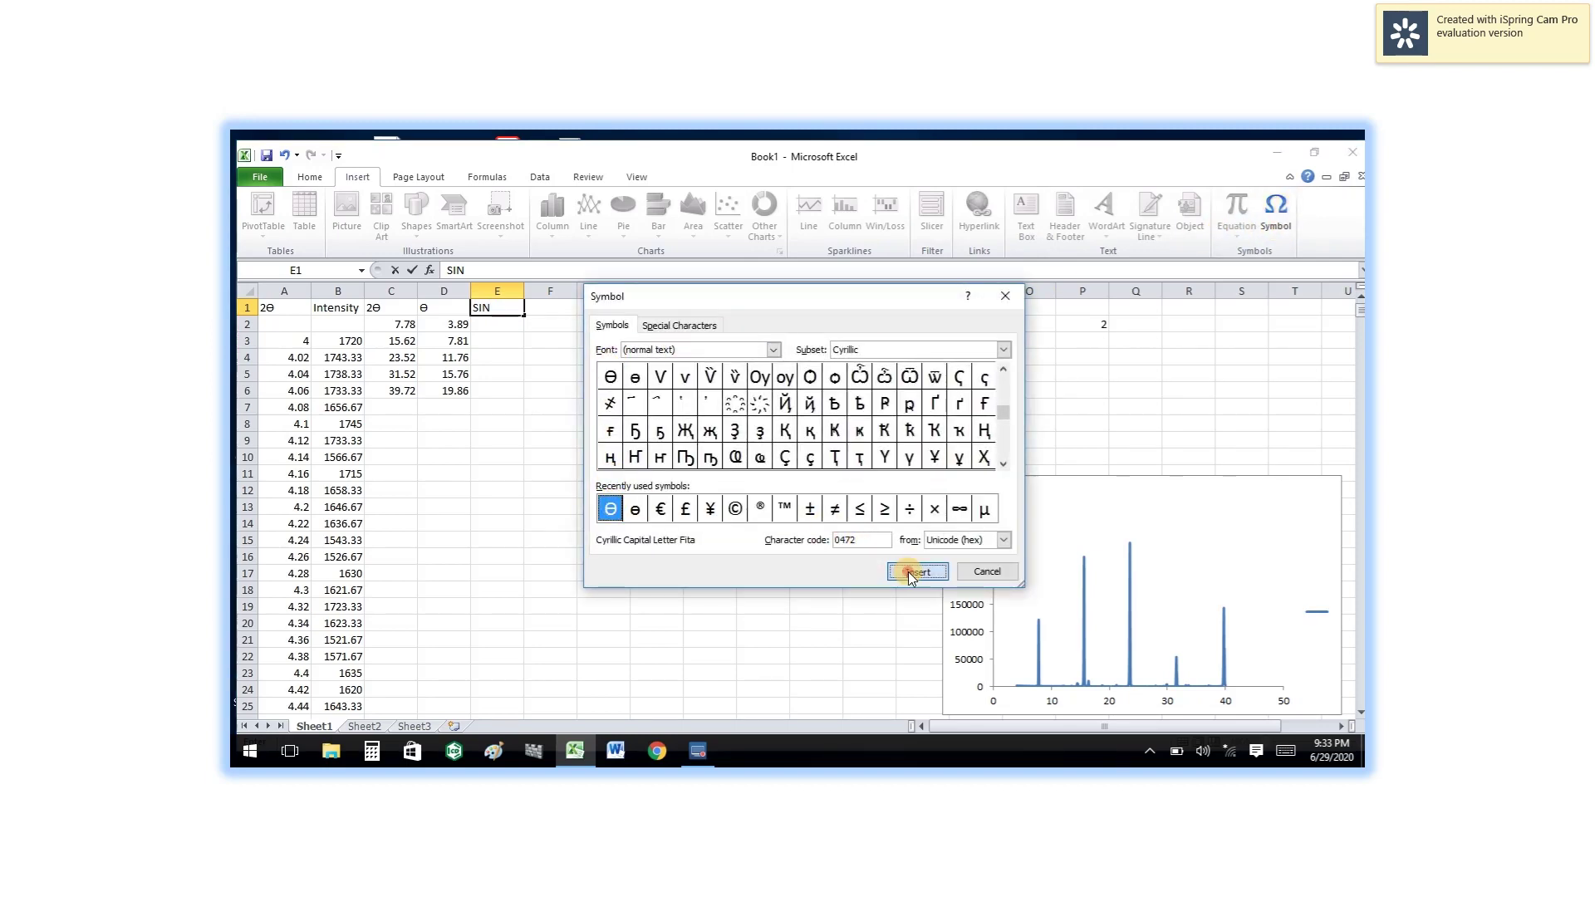
click(1005, 296)
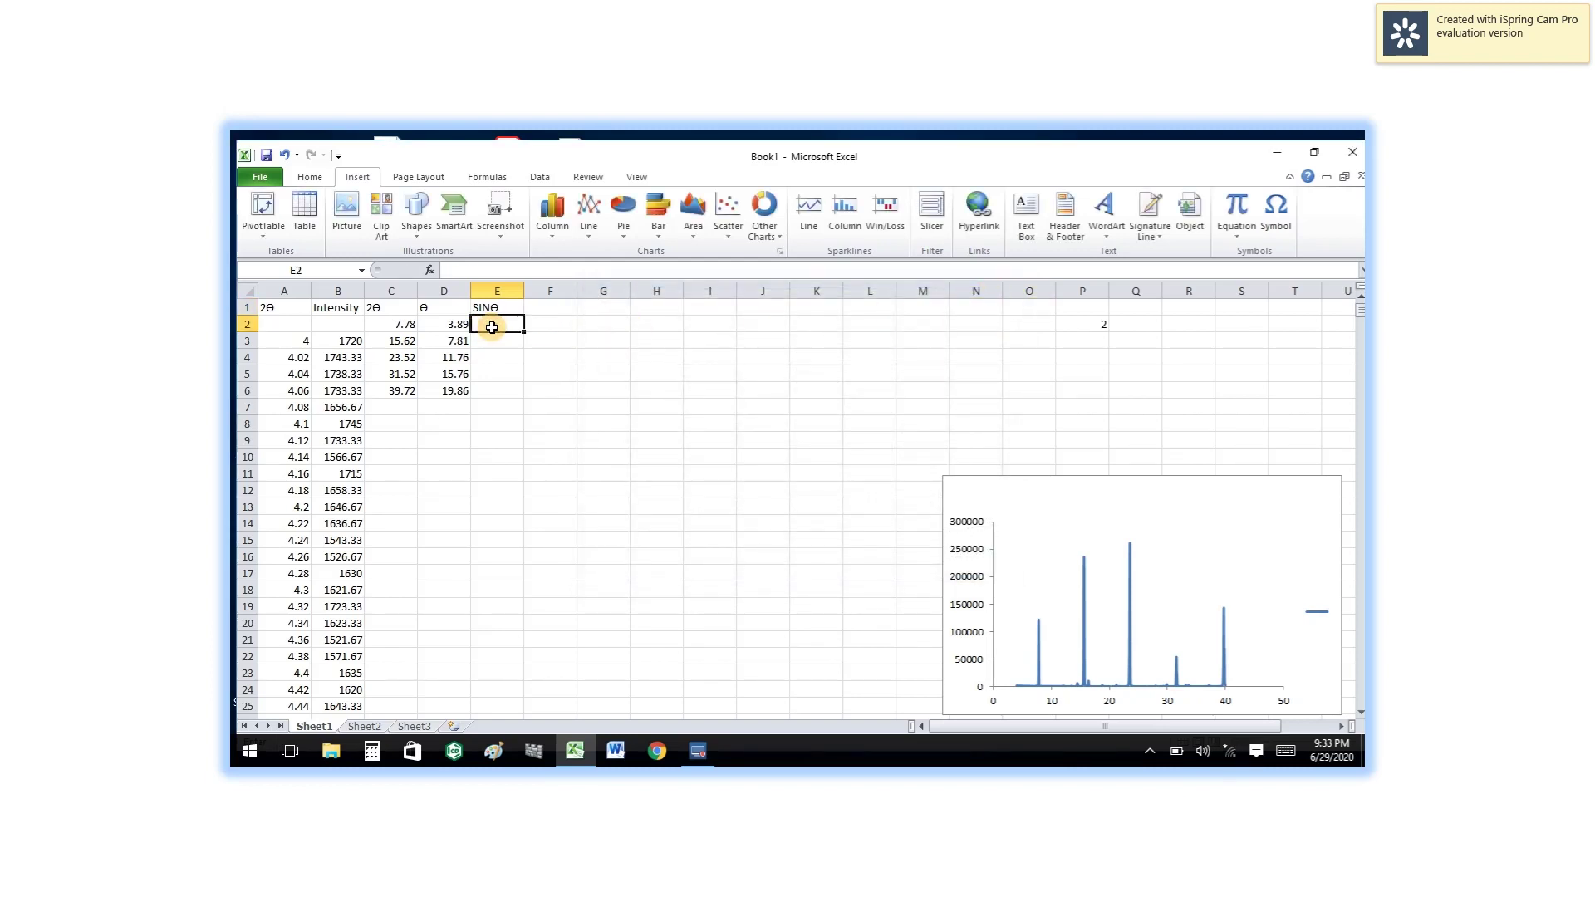
Calculate the sine of the first Ө value in cell E2 with the formula =SIN(D2)
text(=)
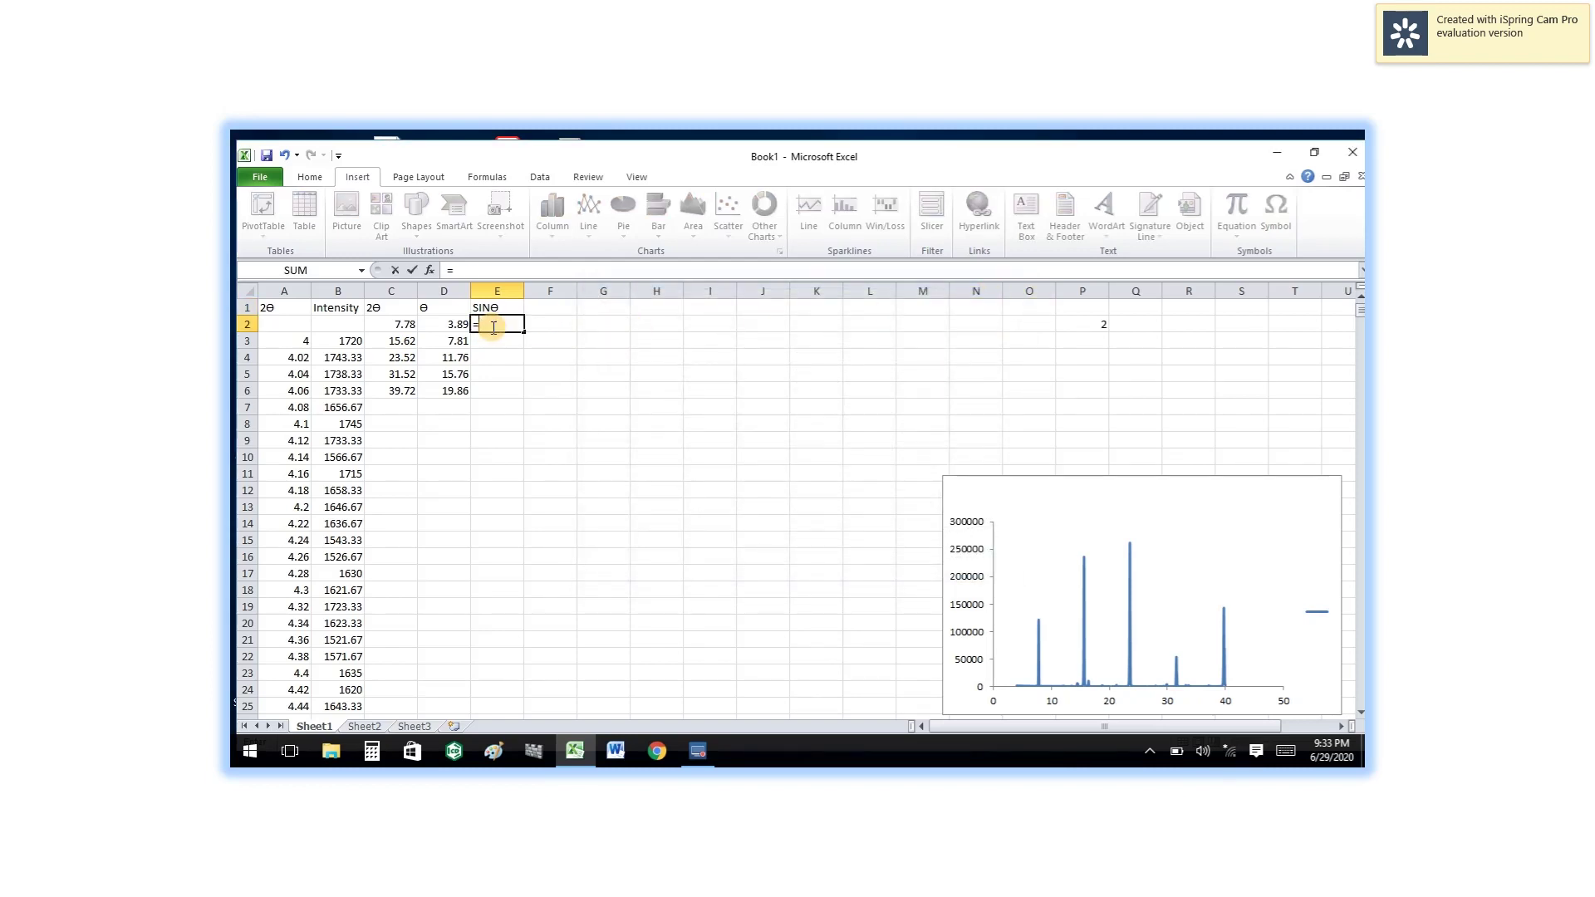
text(SIN)
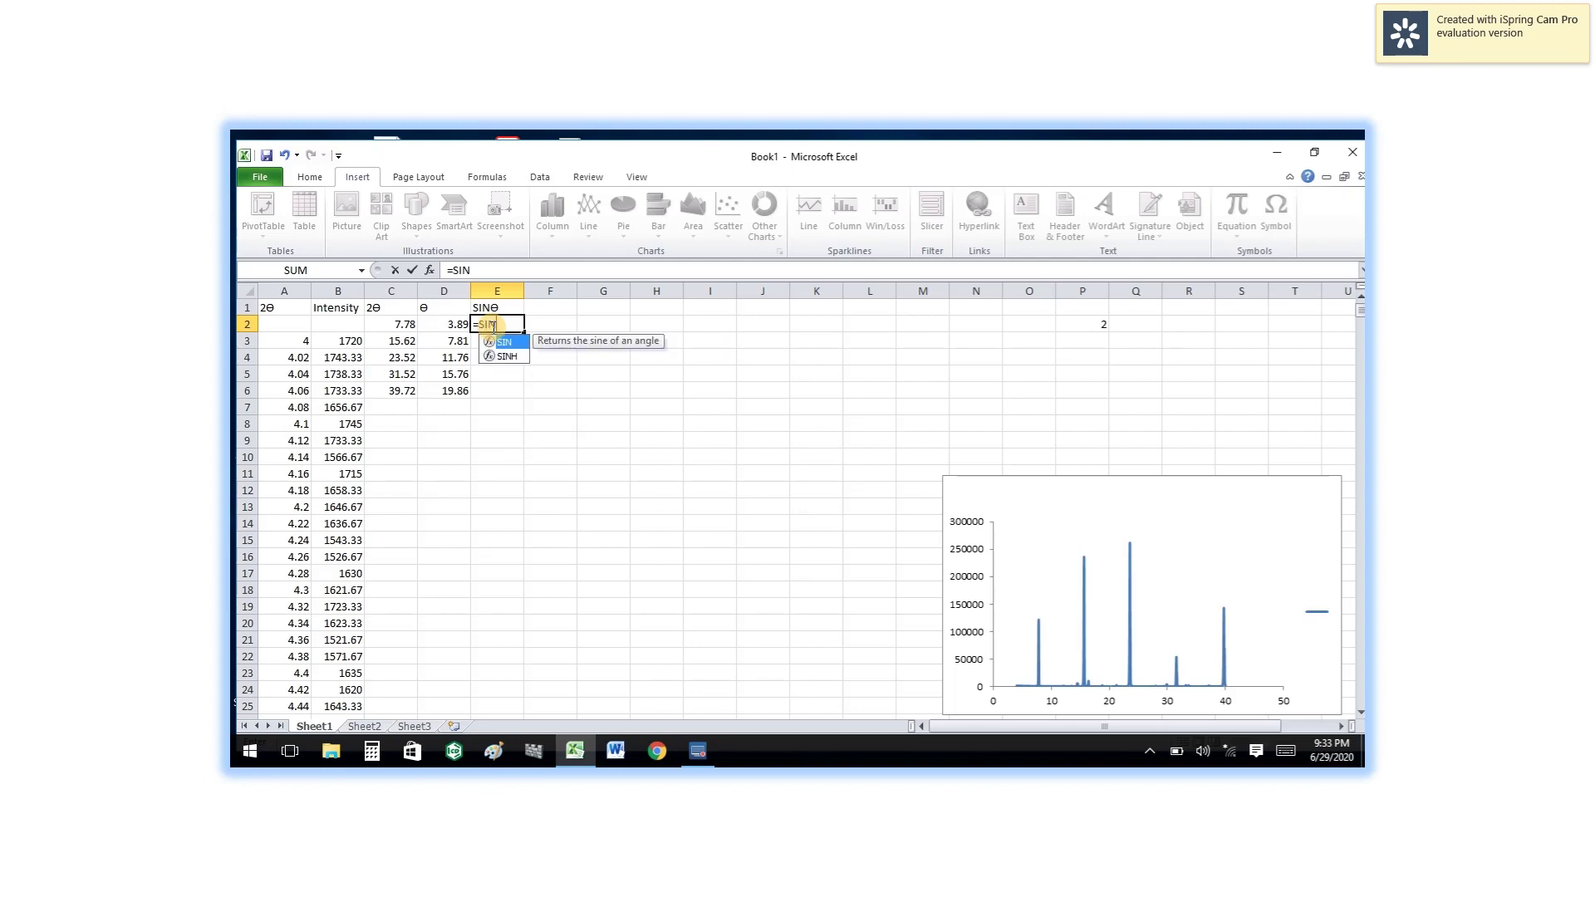
text(()
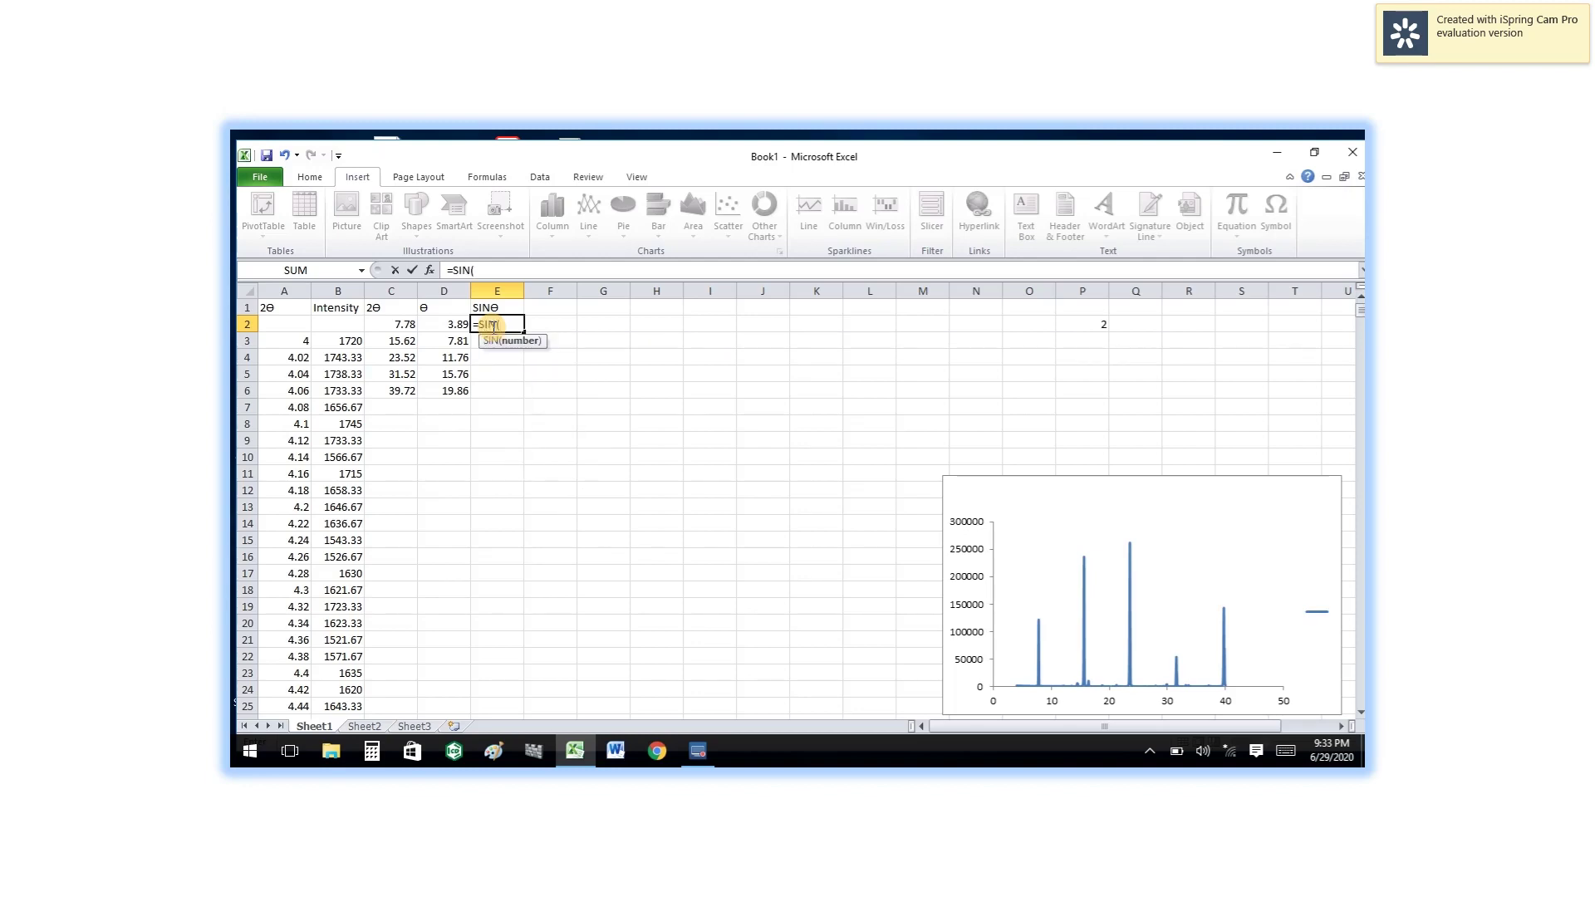
click(451, 323)
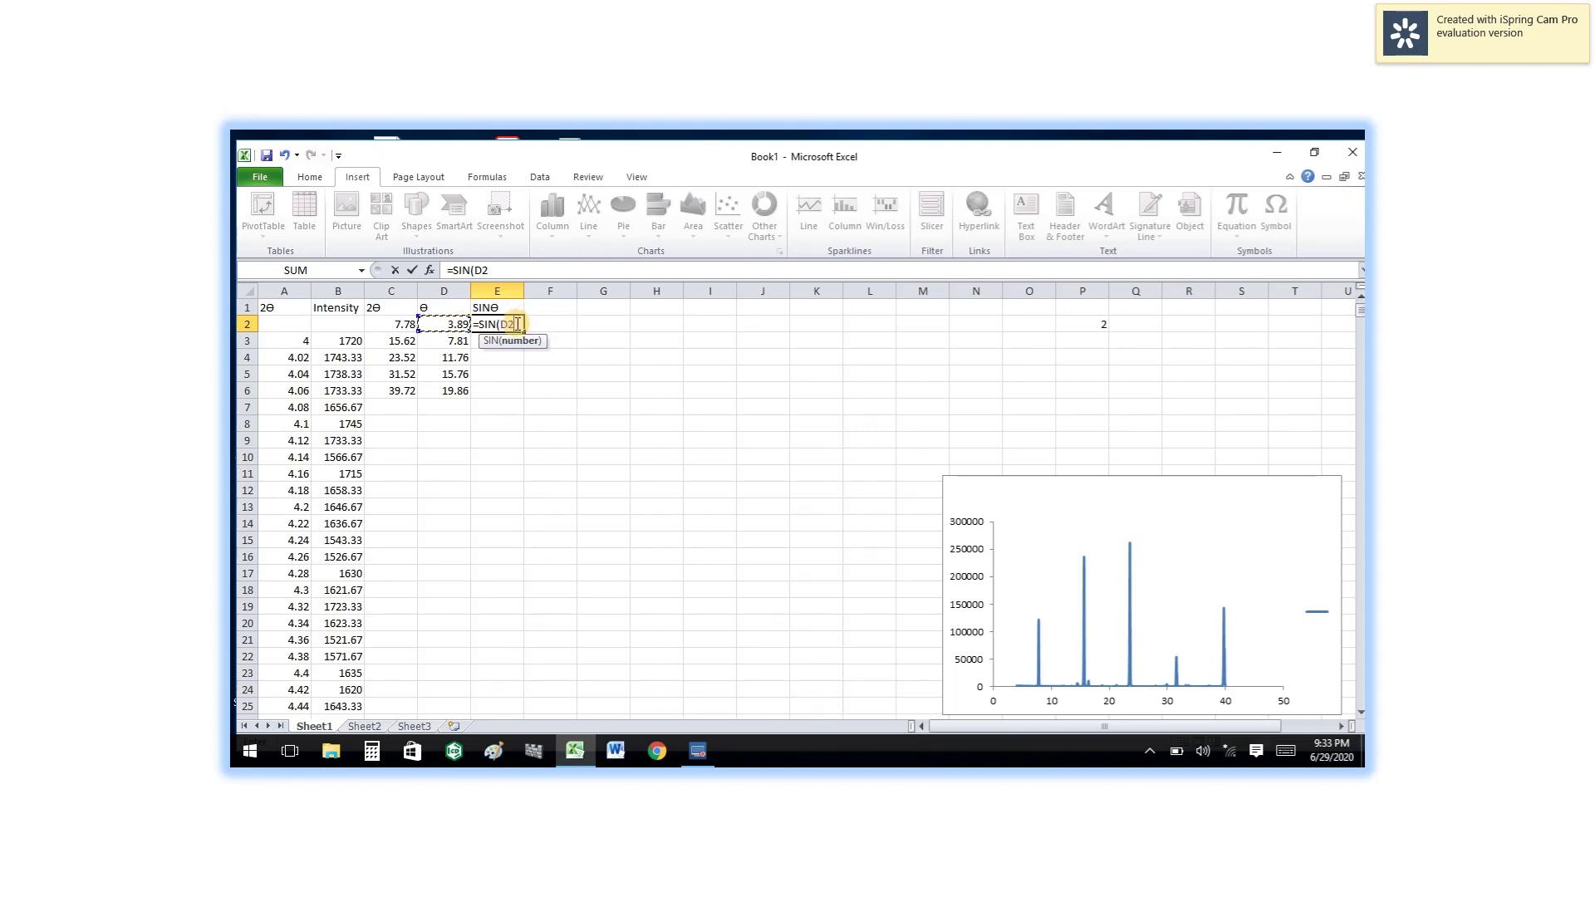
text())
key(Return)
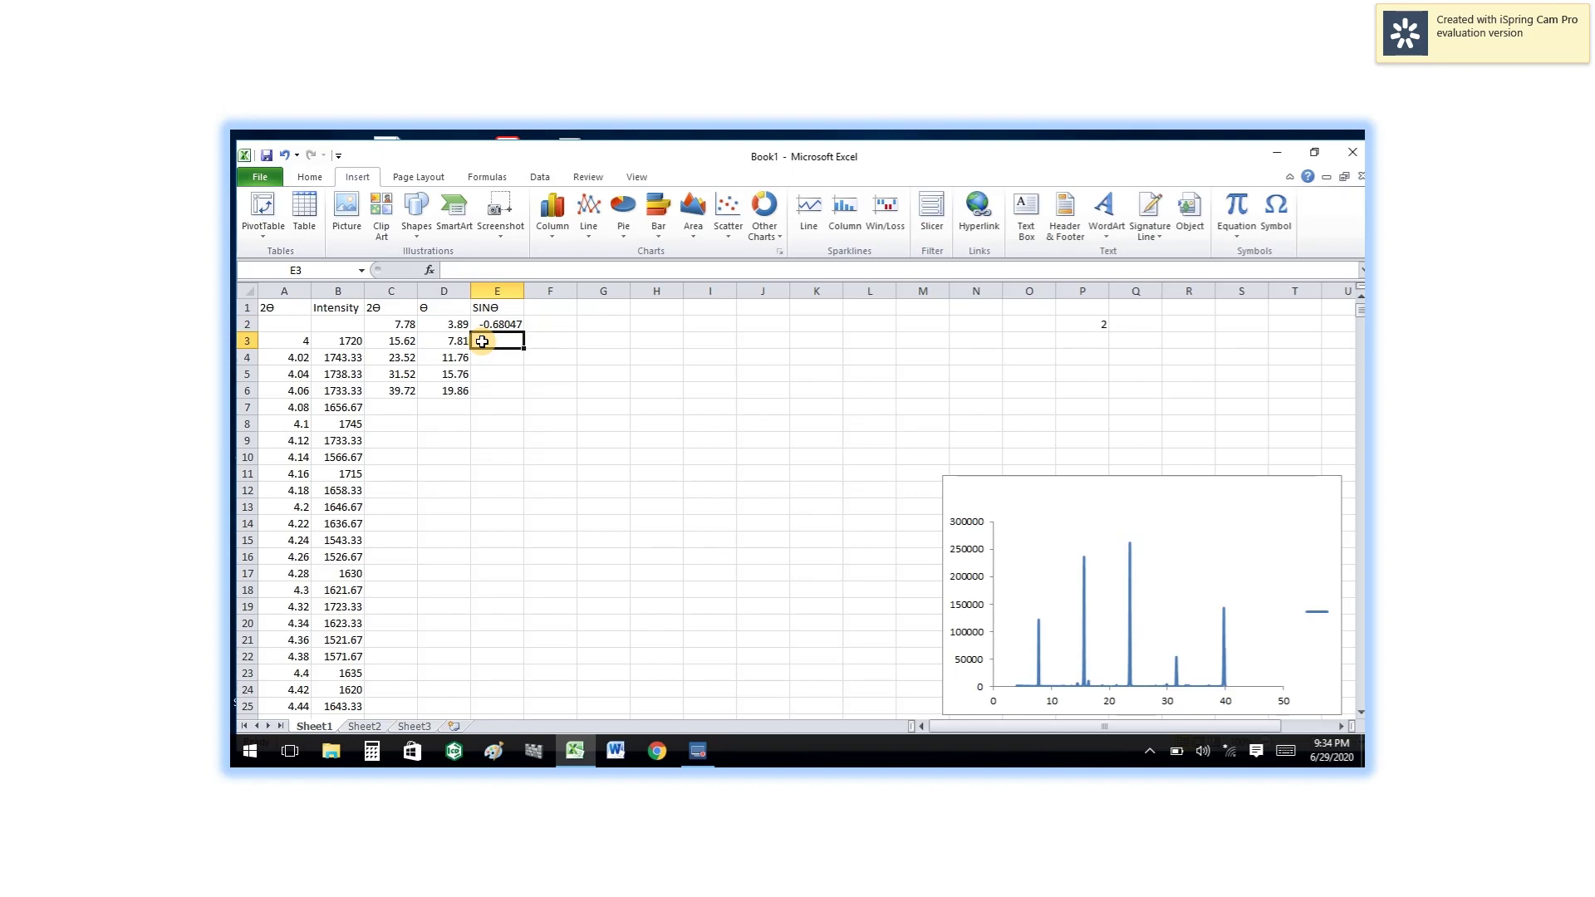
Calculate the sine of the second Ө value in cell E3 with the formula =SIN(D3)
text(=S)
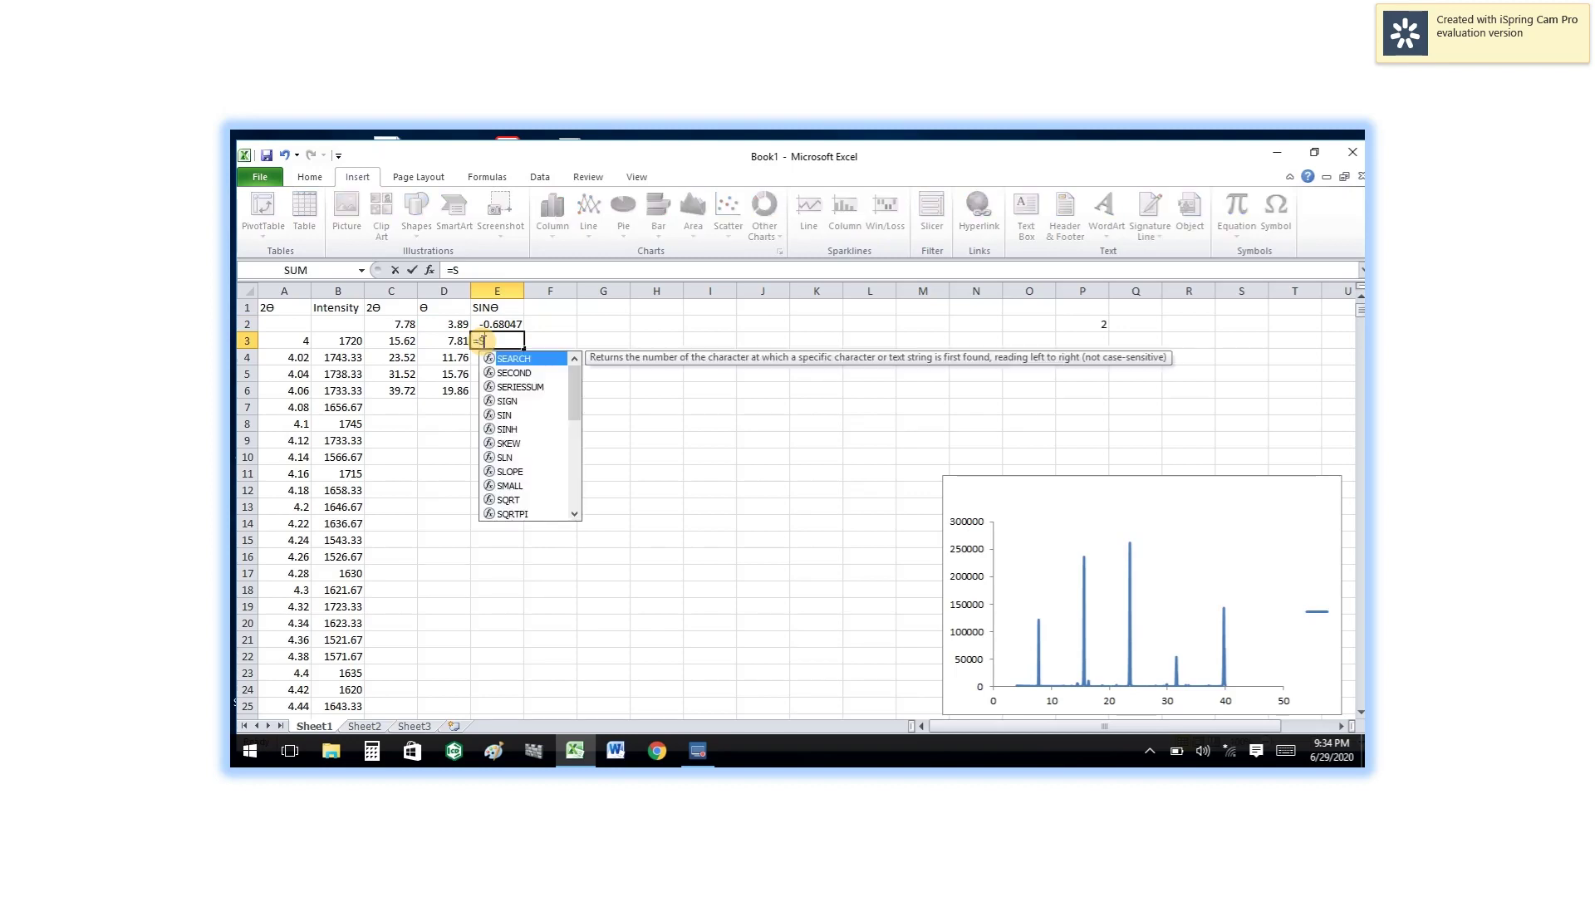
text(IN()
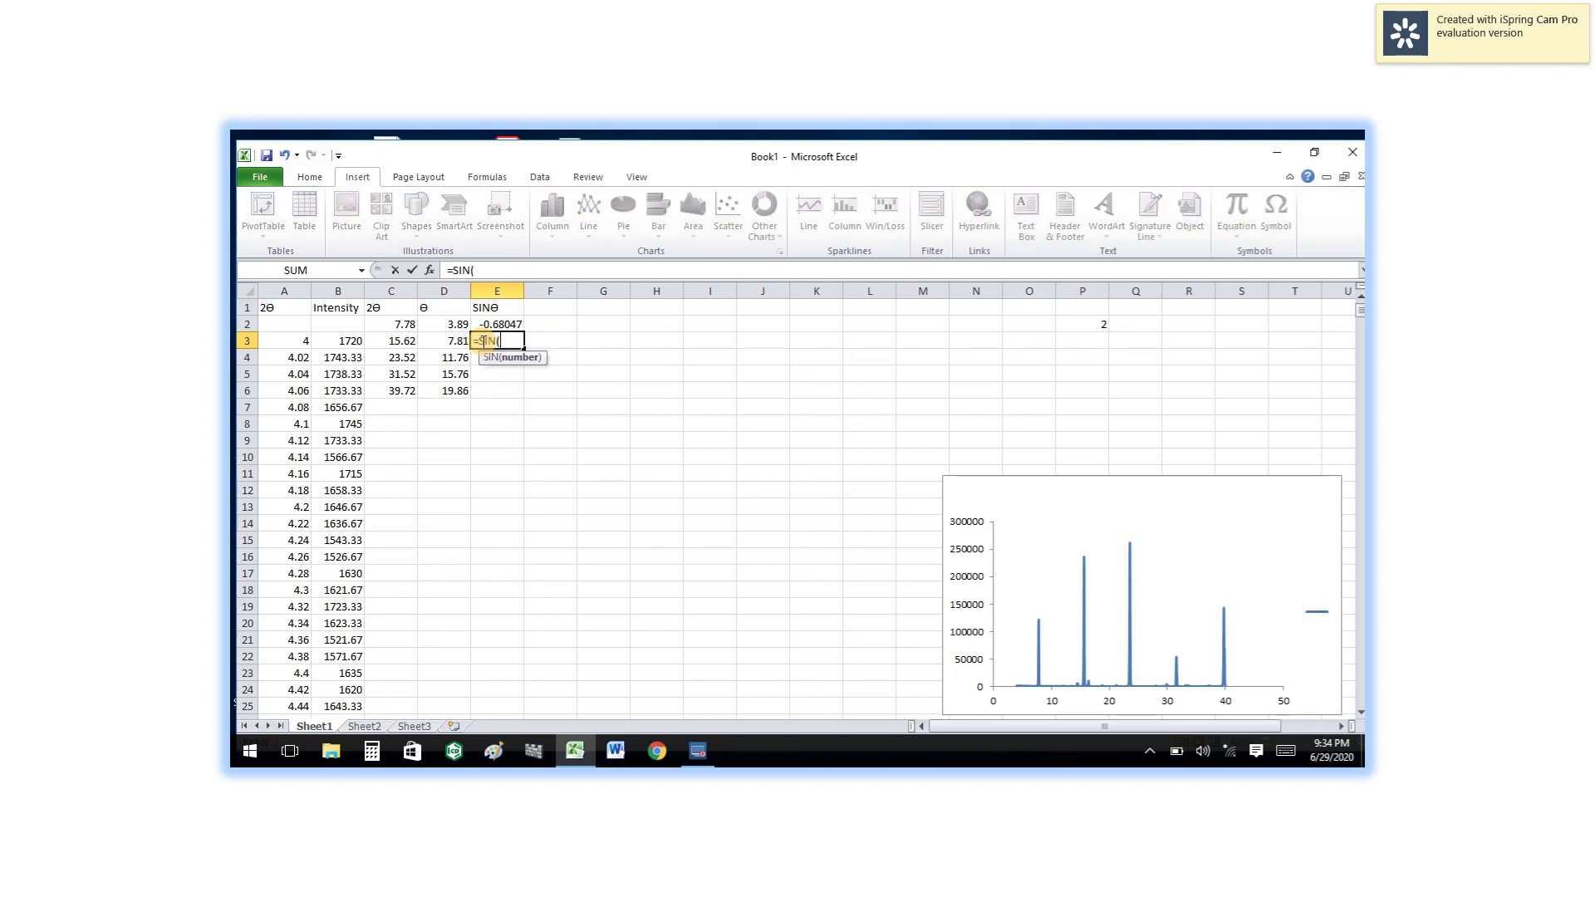
click(447, 341)
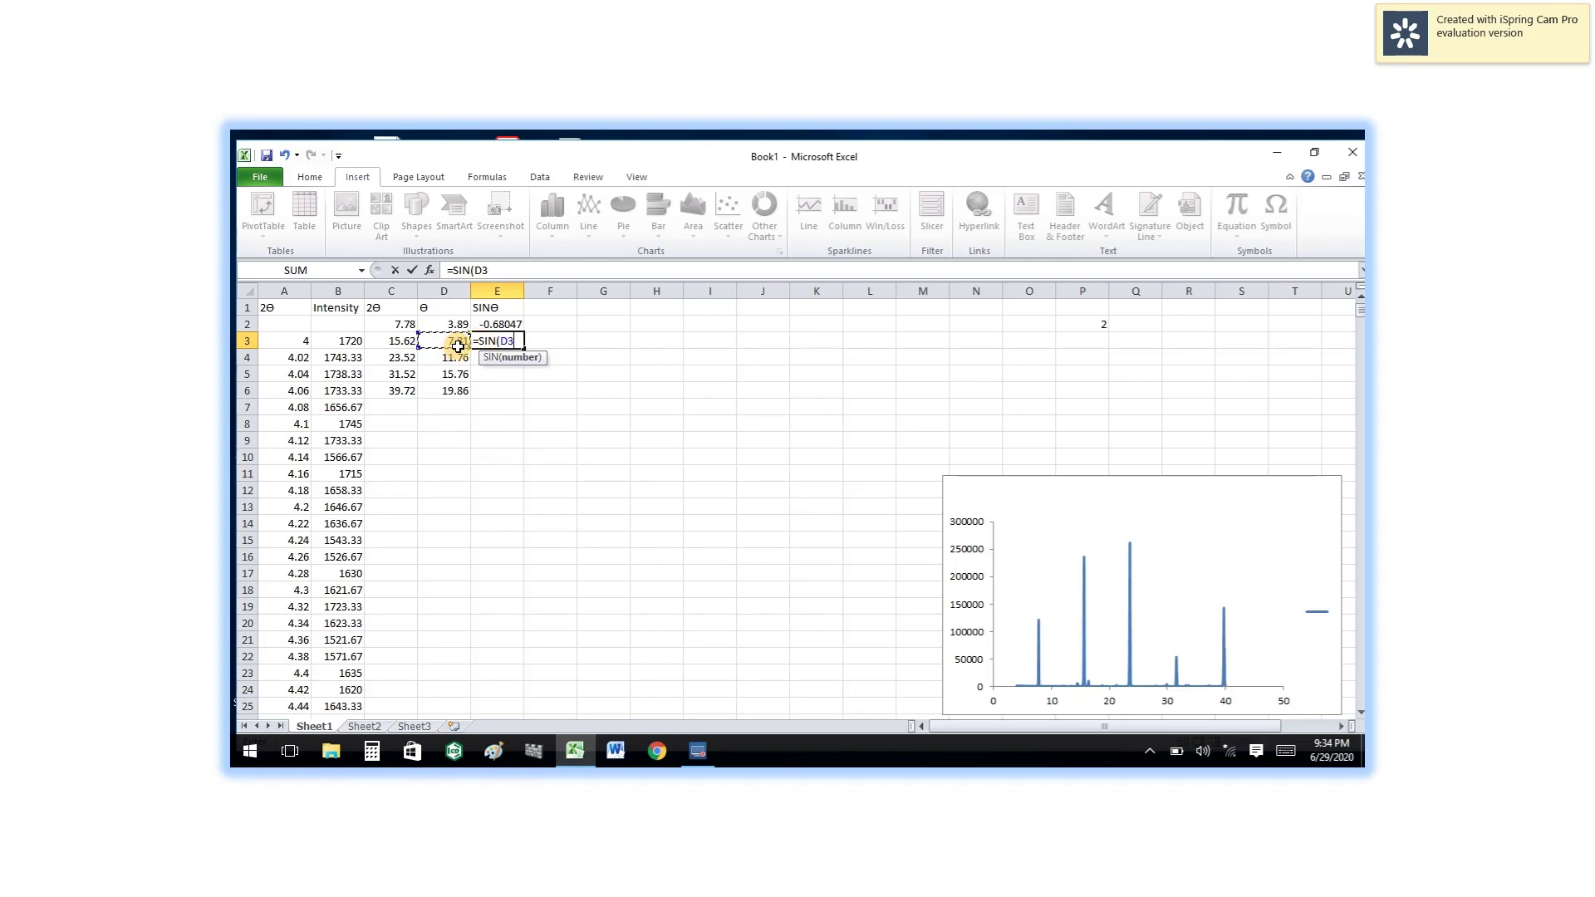
text())
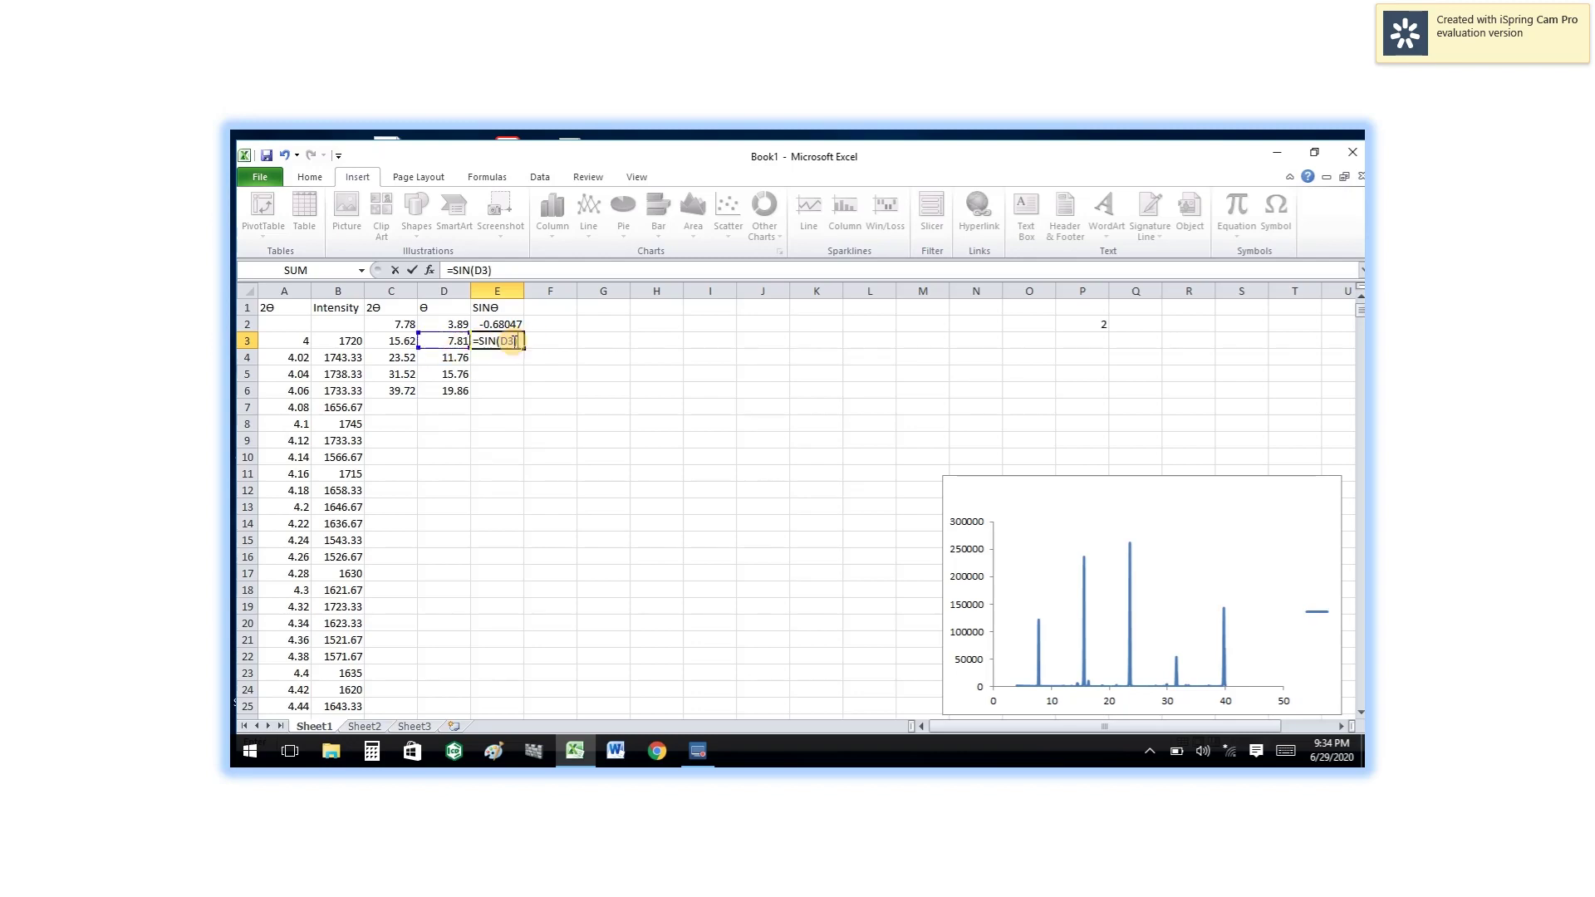
key(Return)
Calculate the sine of the third Ө value in cell E4 with the formula =SIN(D4)
text(=)
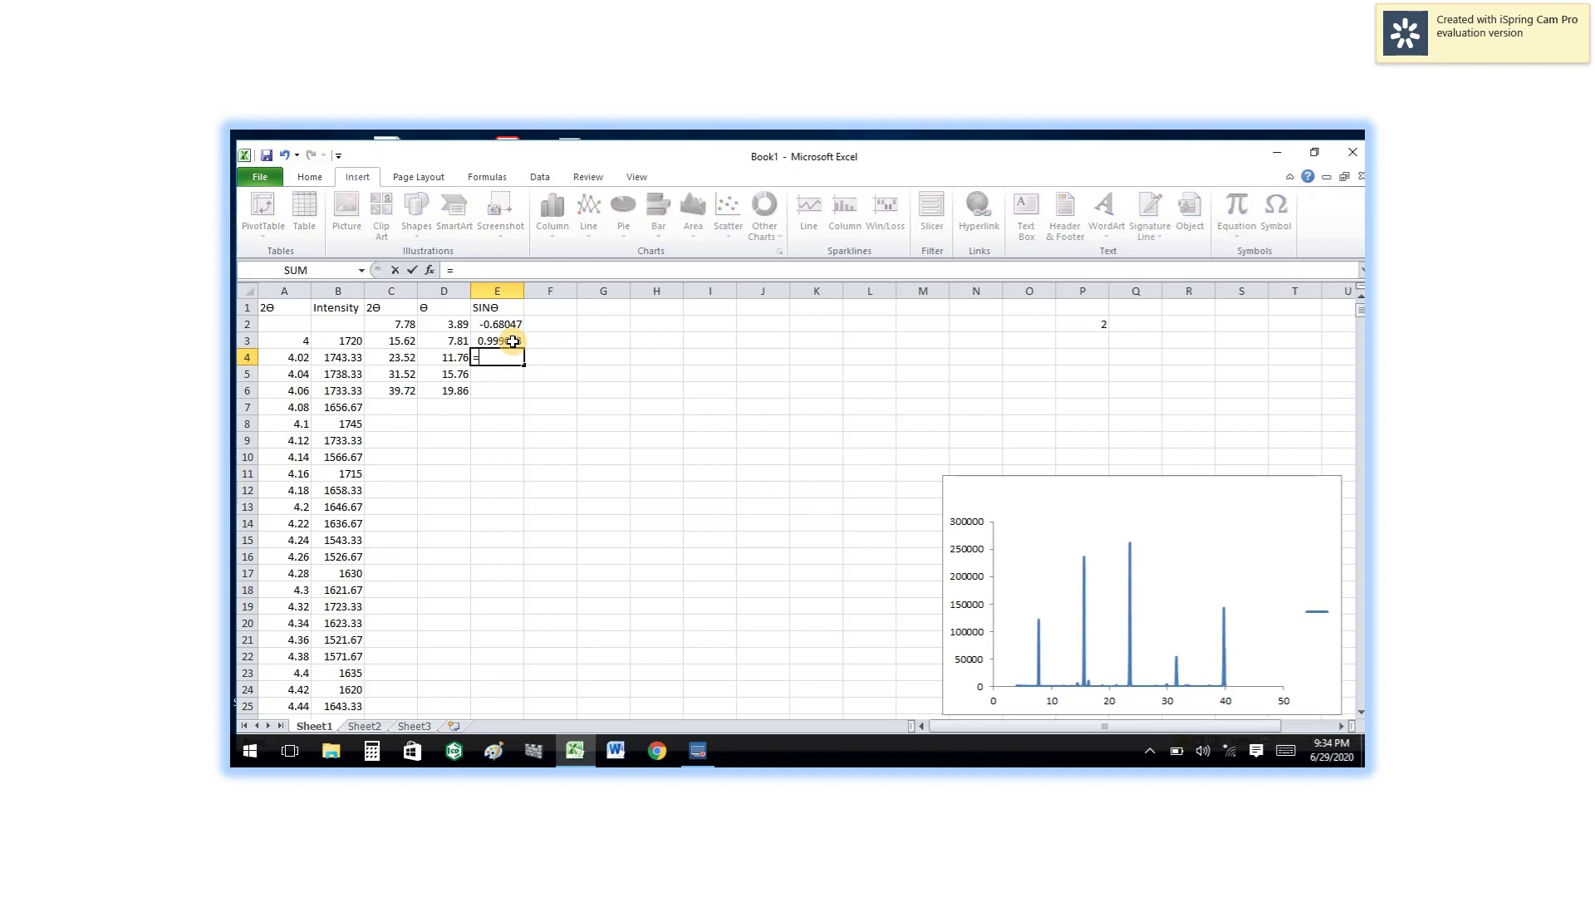
text(SIN)
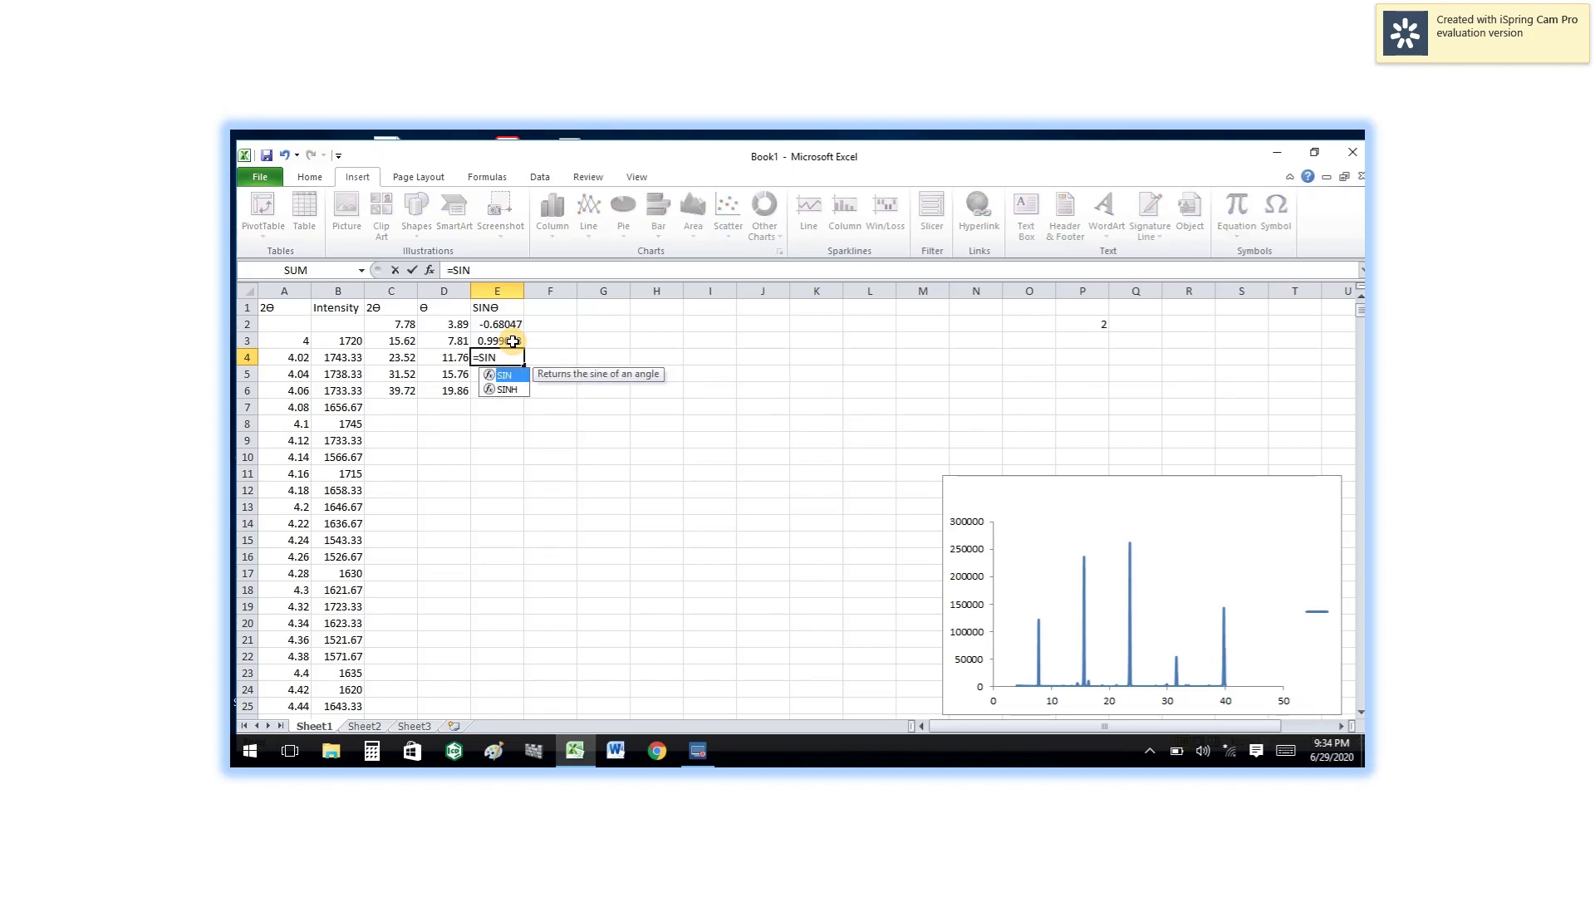
text(()
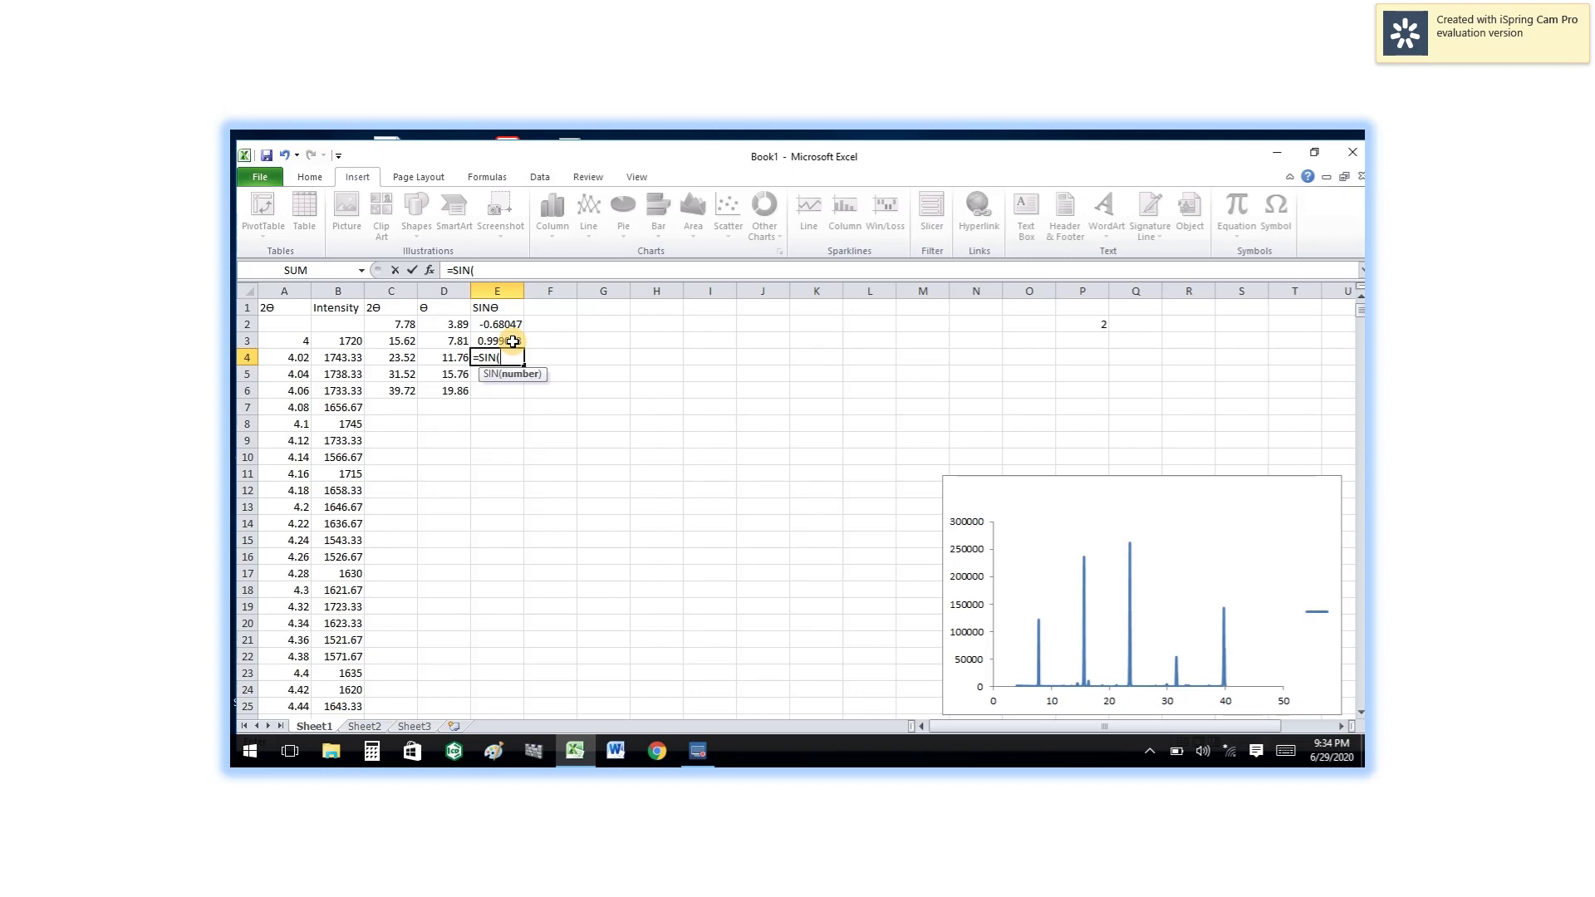
click(469, 363)
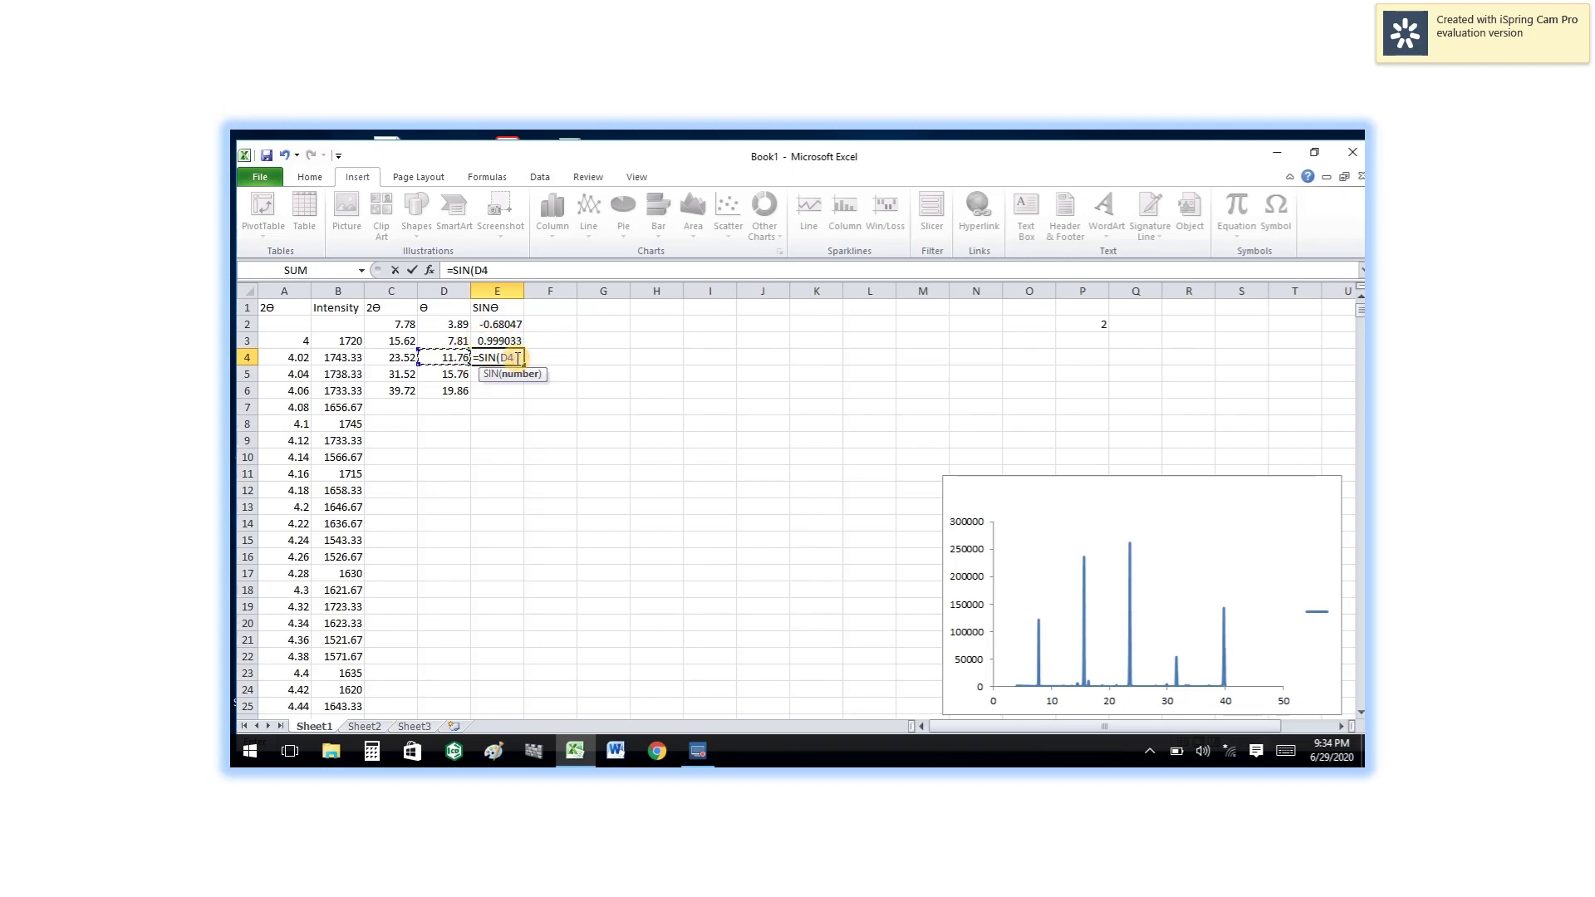
text())
key(Return)
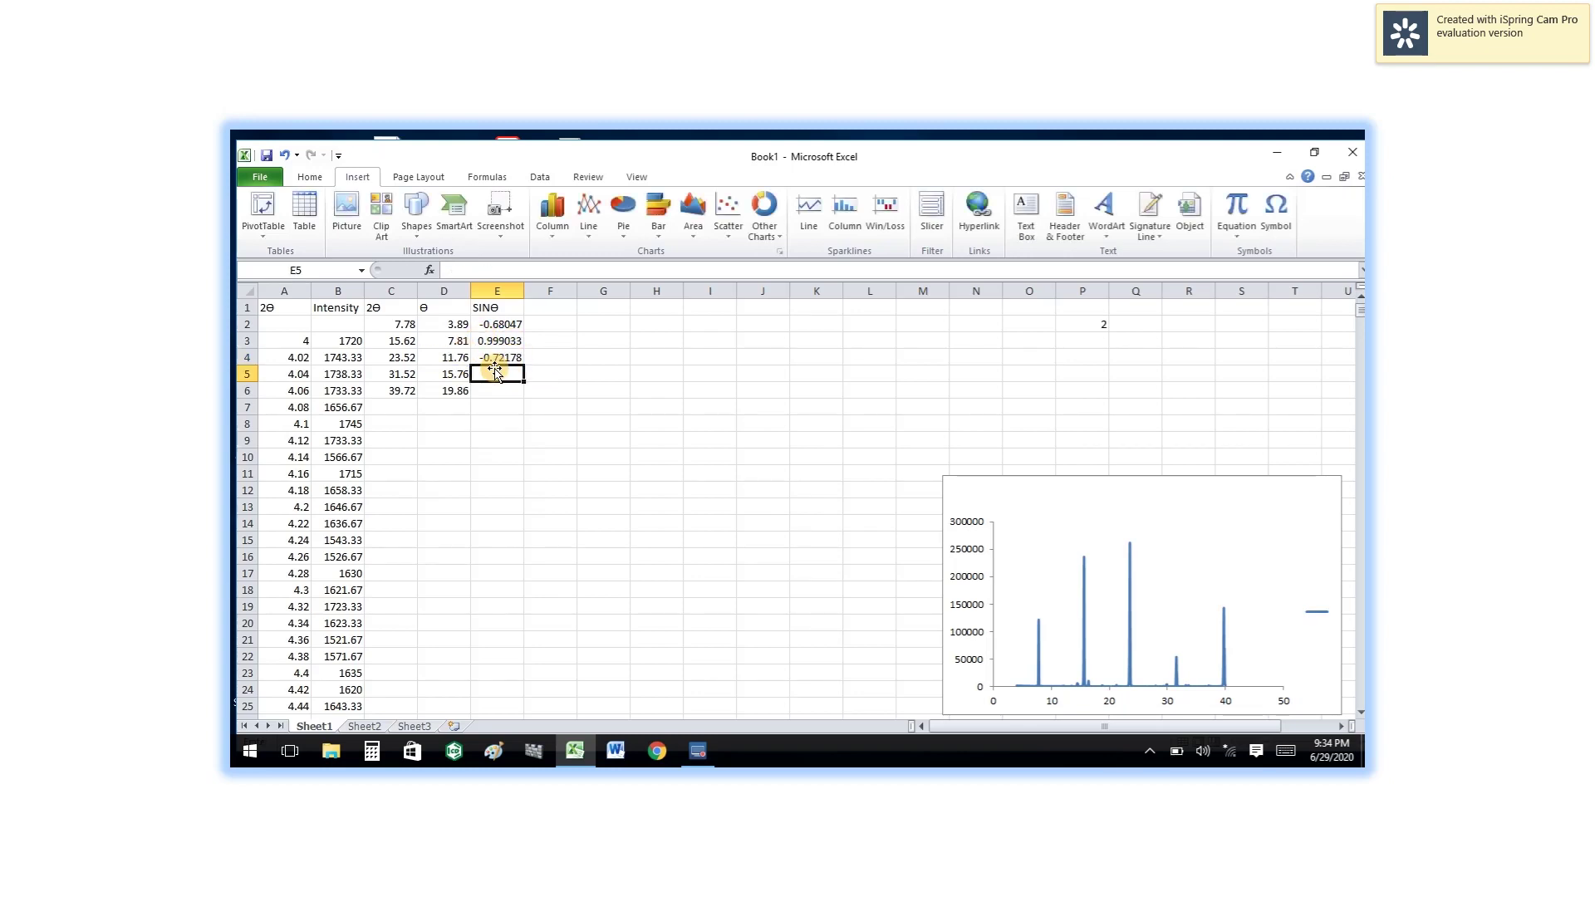
Calculate the sine of the fourth Ө value in cell E5 with the formula =SIN(D5)
text(=)
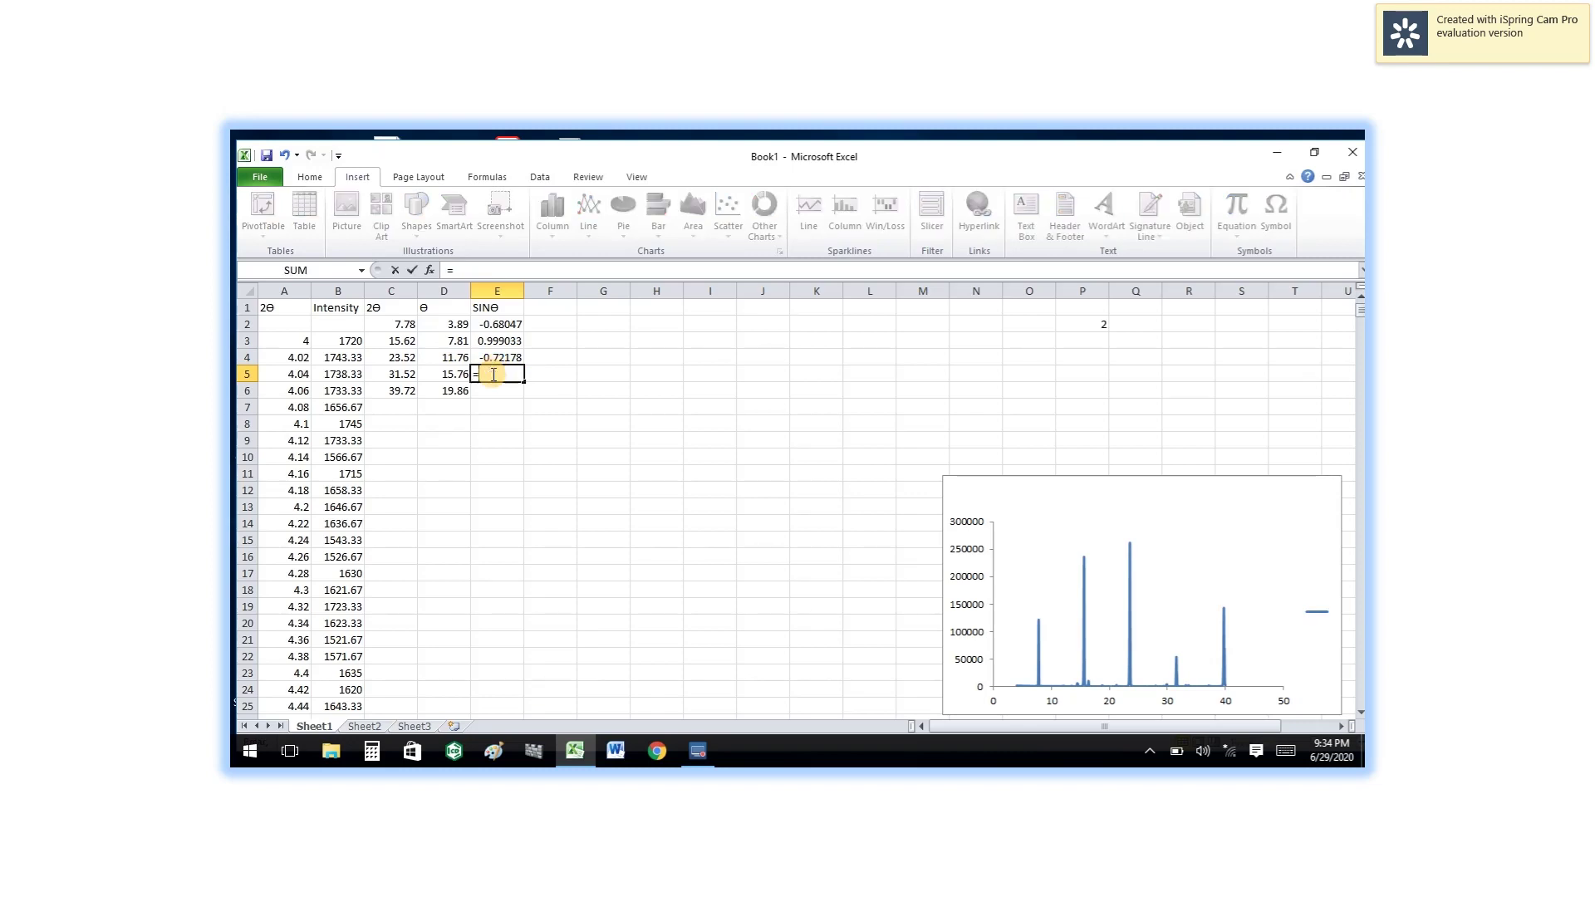
text(SIN)
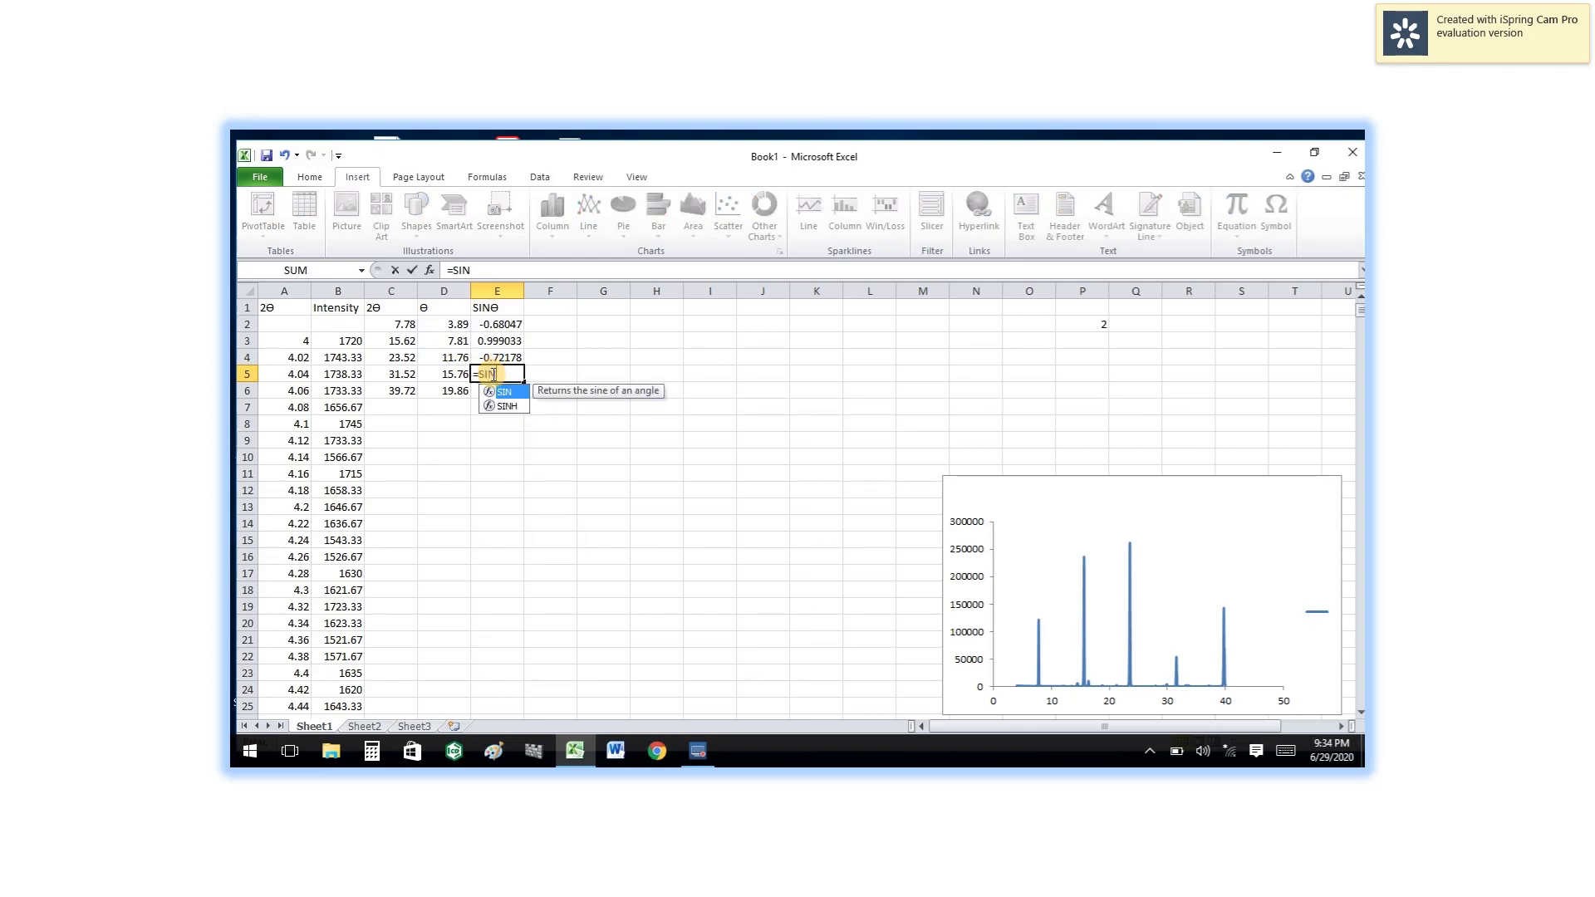
text(()
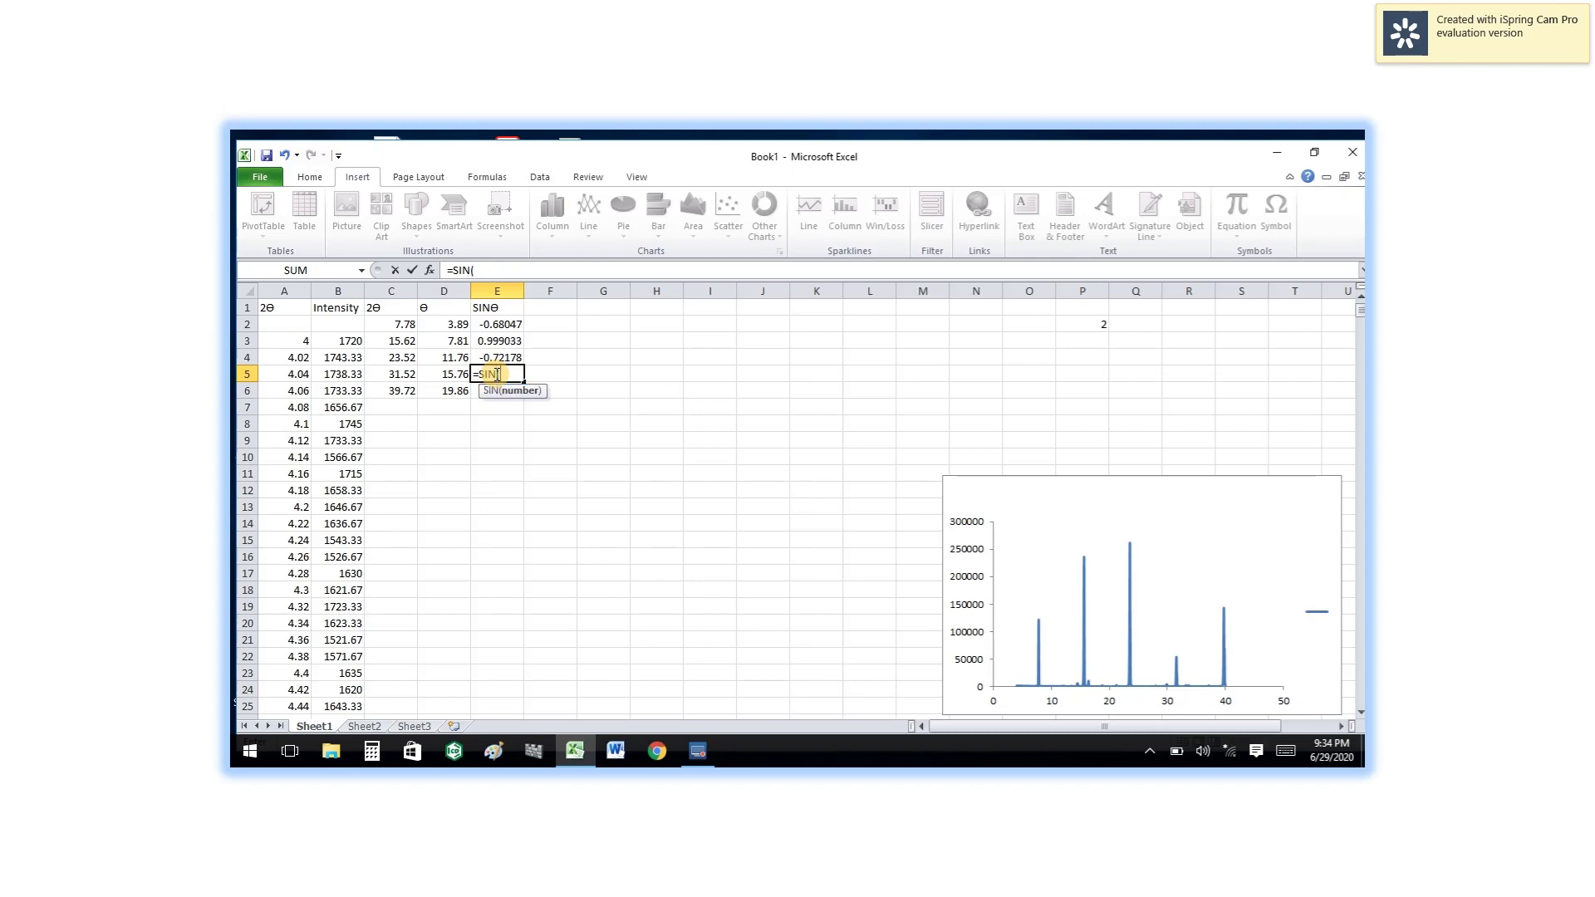
click(448, 374)
text())
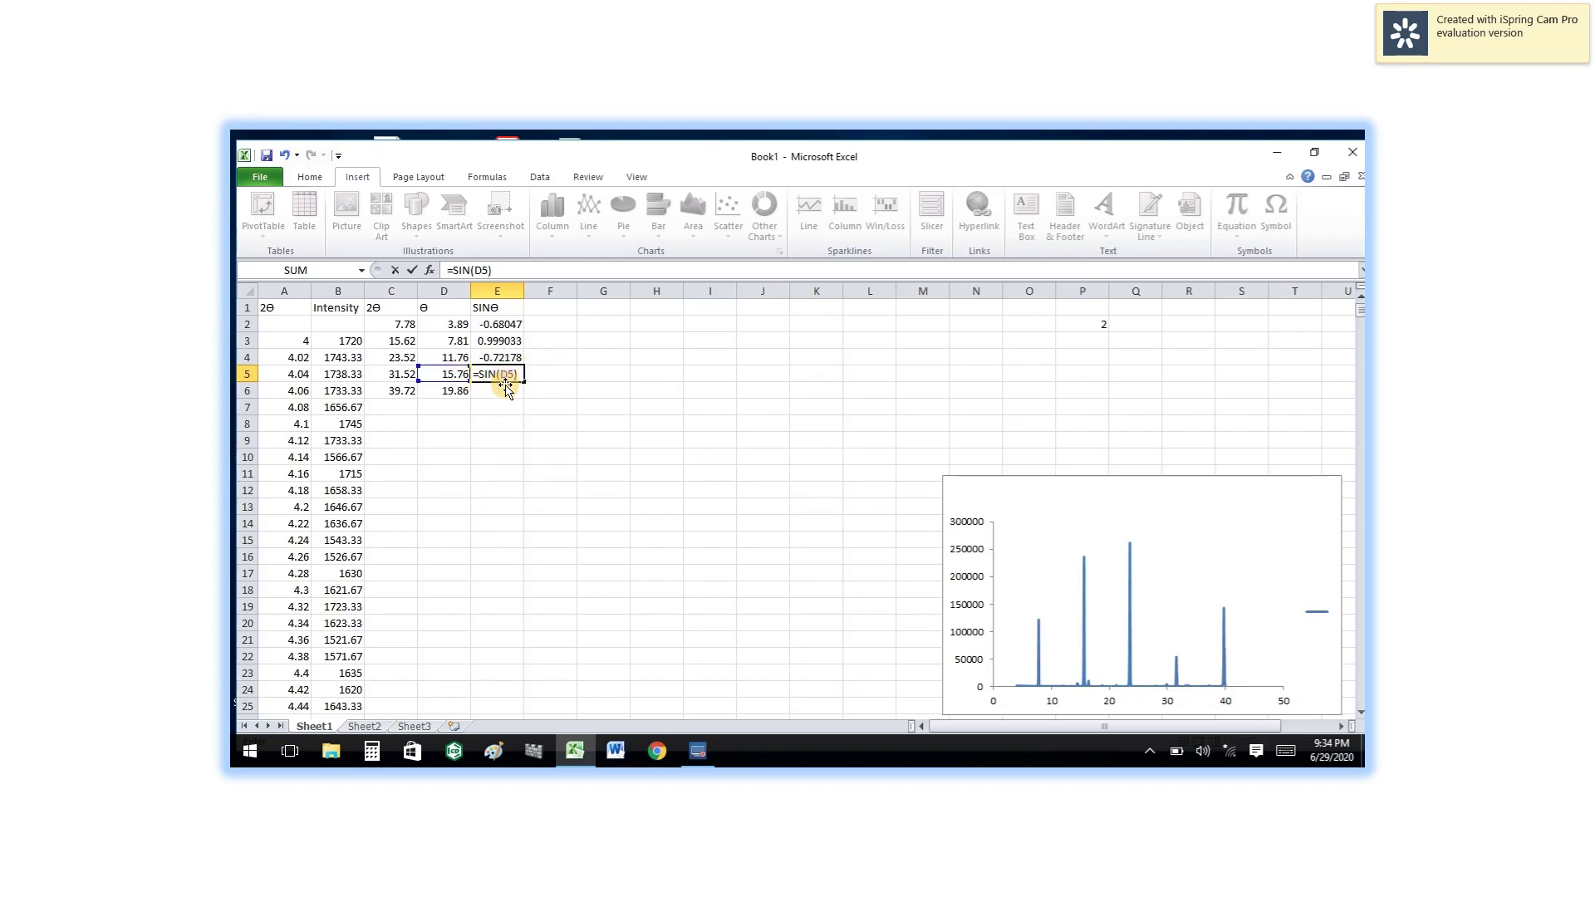
key(Return)
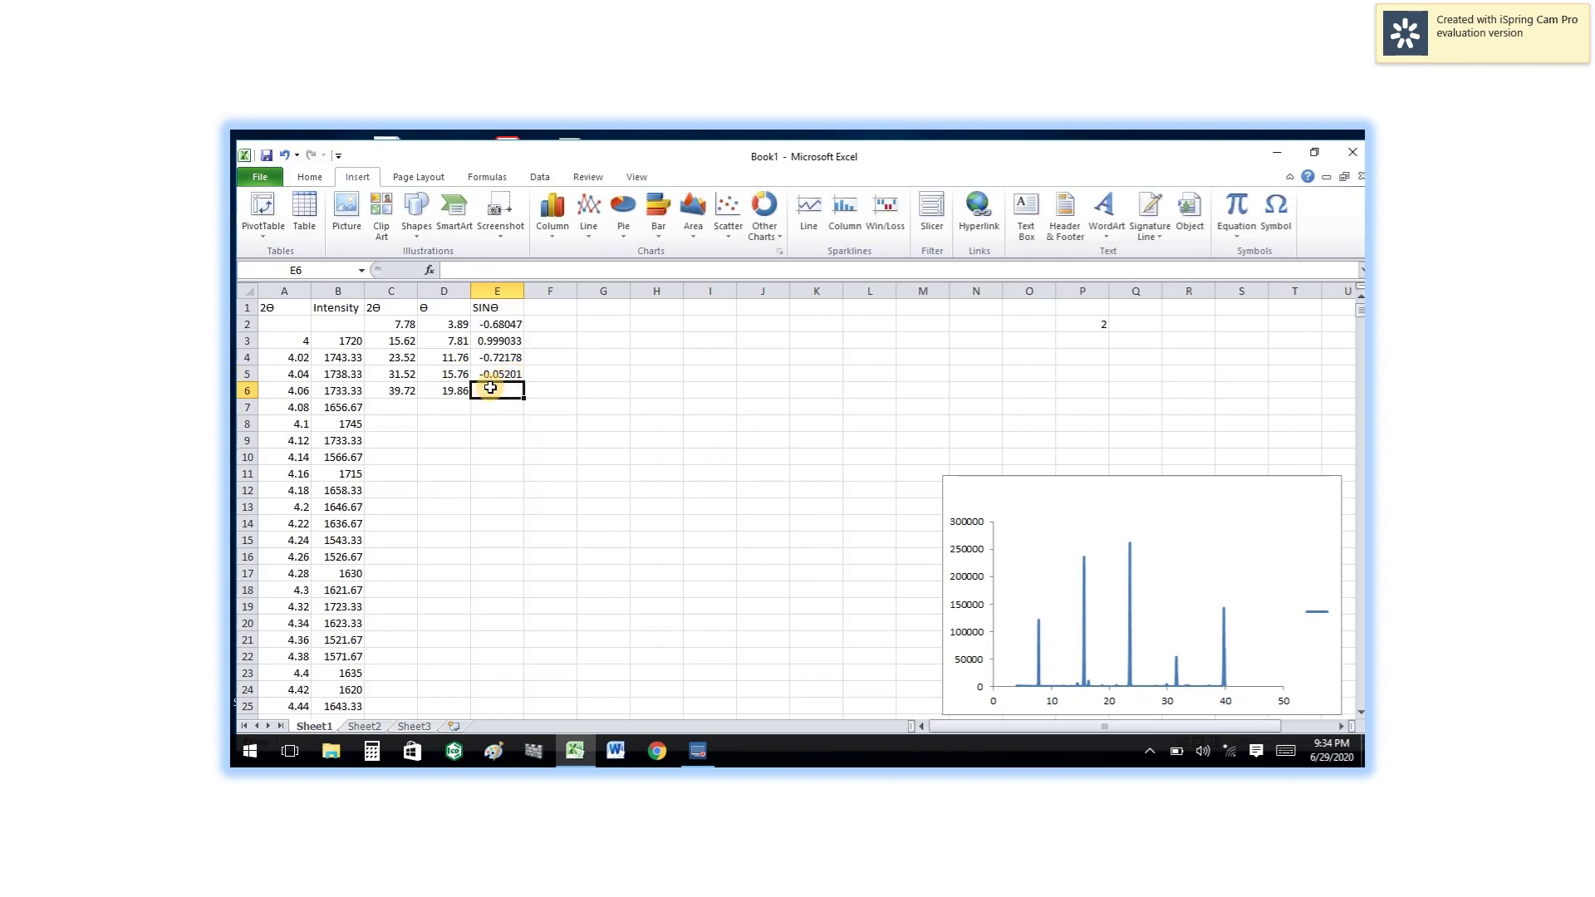
Calculate the sine of the fifth Ө value in cell E6 with the formula =SIN(D6)
text(=S)
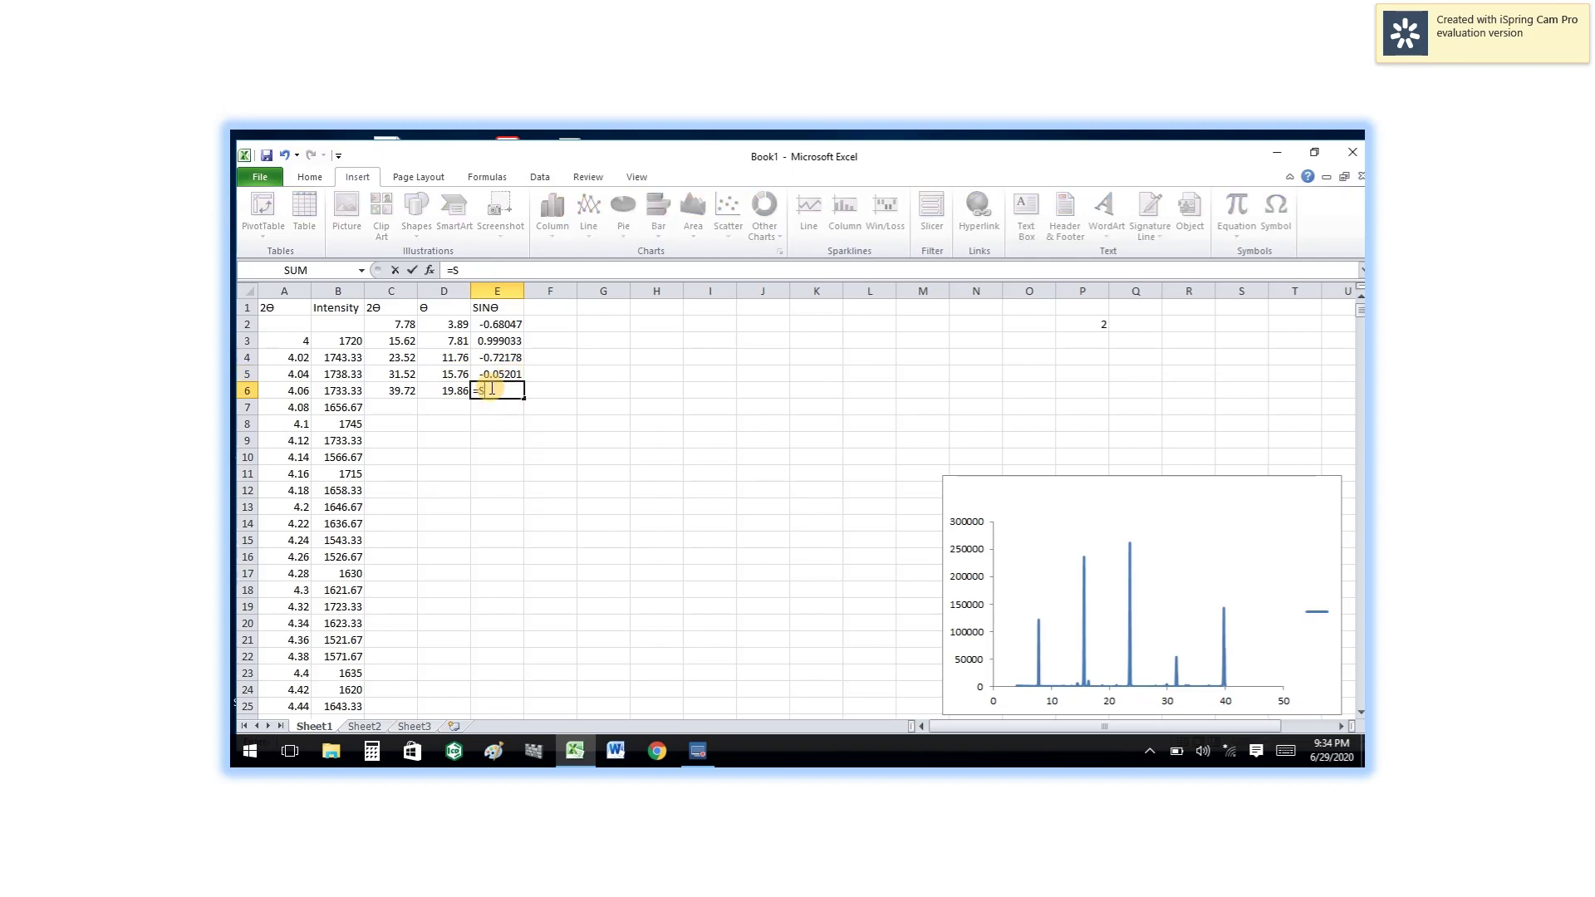
text(IN()
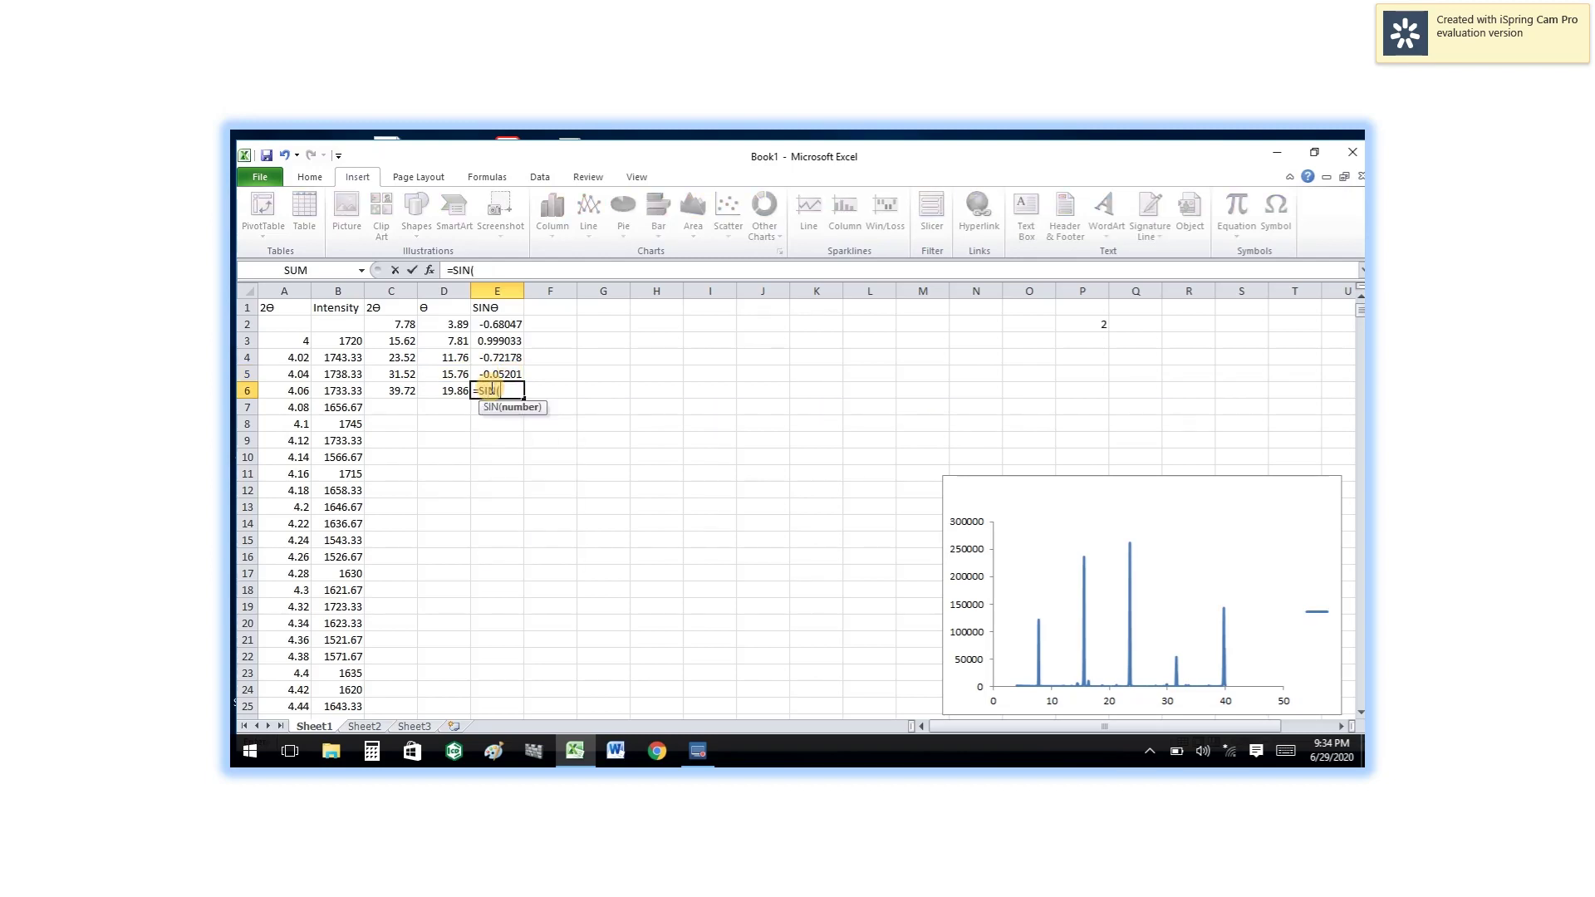
click(452, 391)
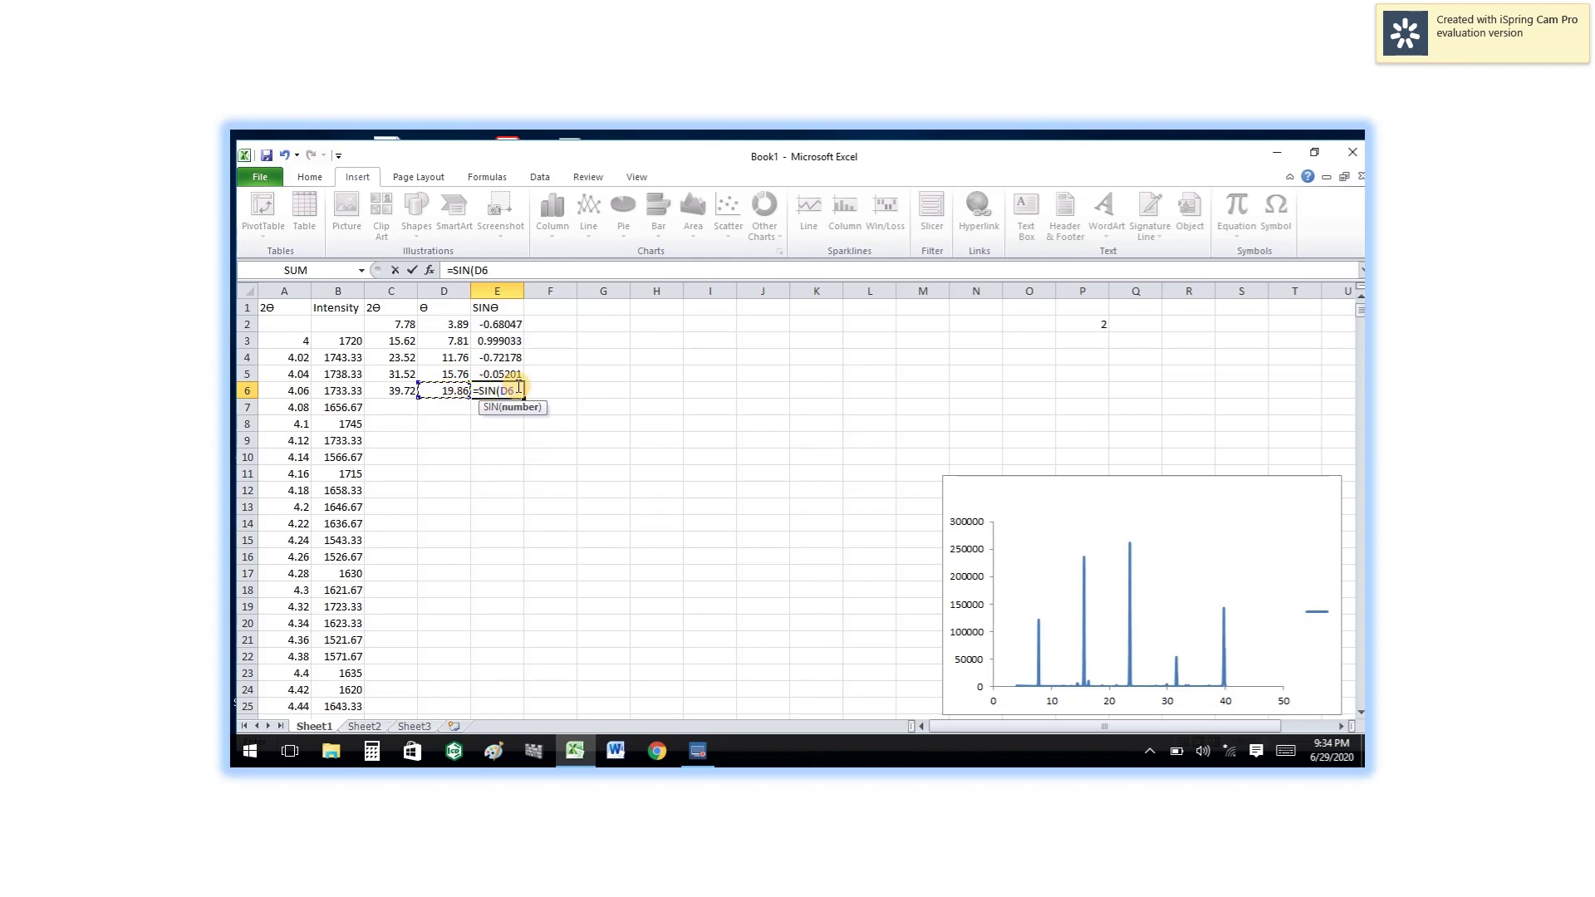
text())
key(Return)
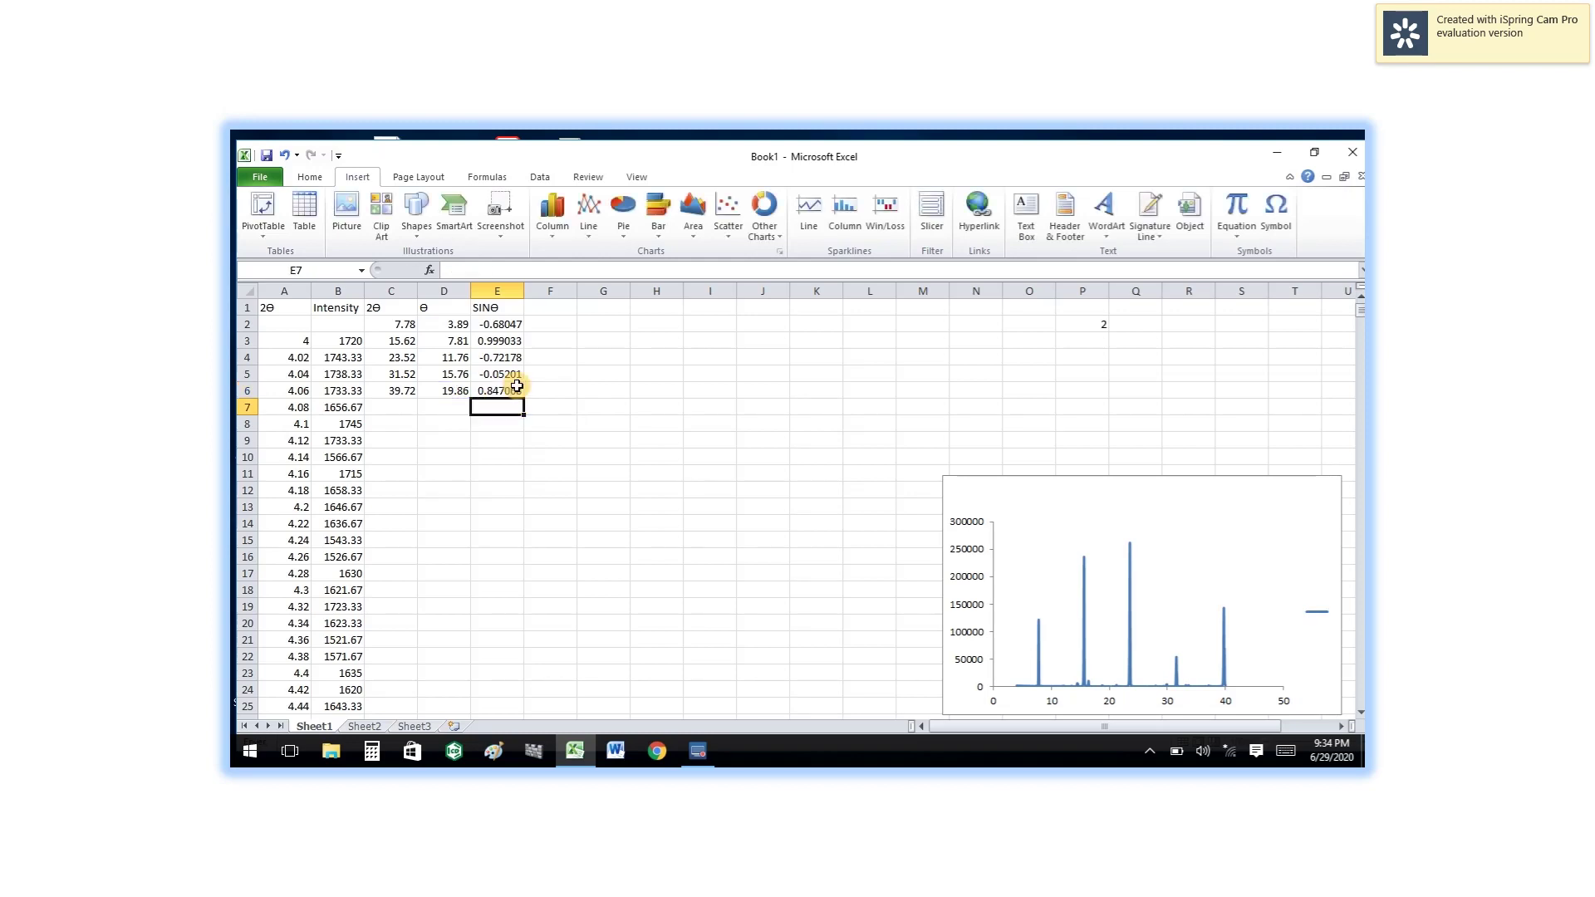
Try to build the header for cell F1 from the text sin2 and the Ө copied from cell D1, and clear the cell
click(544, 313)
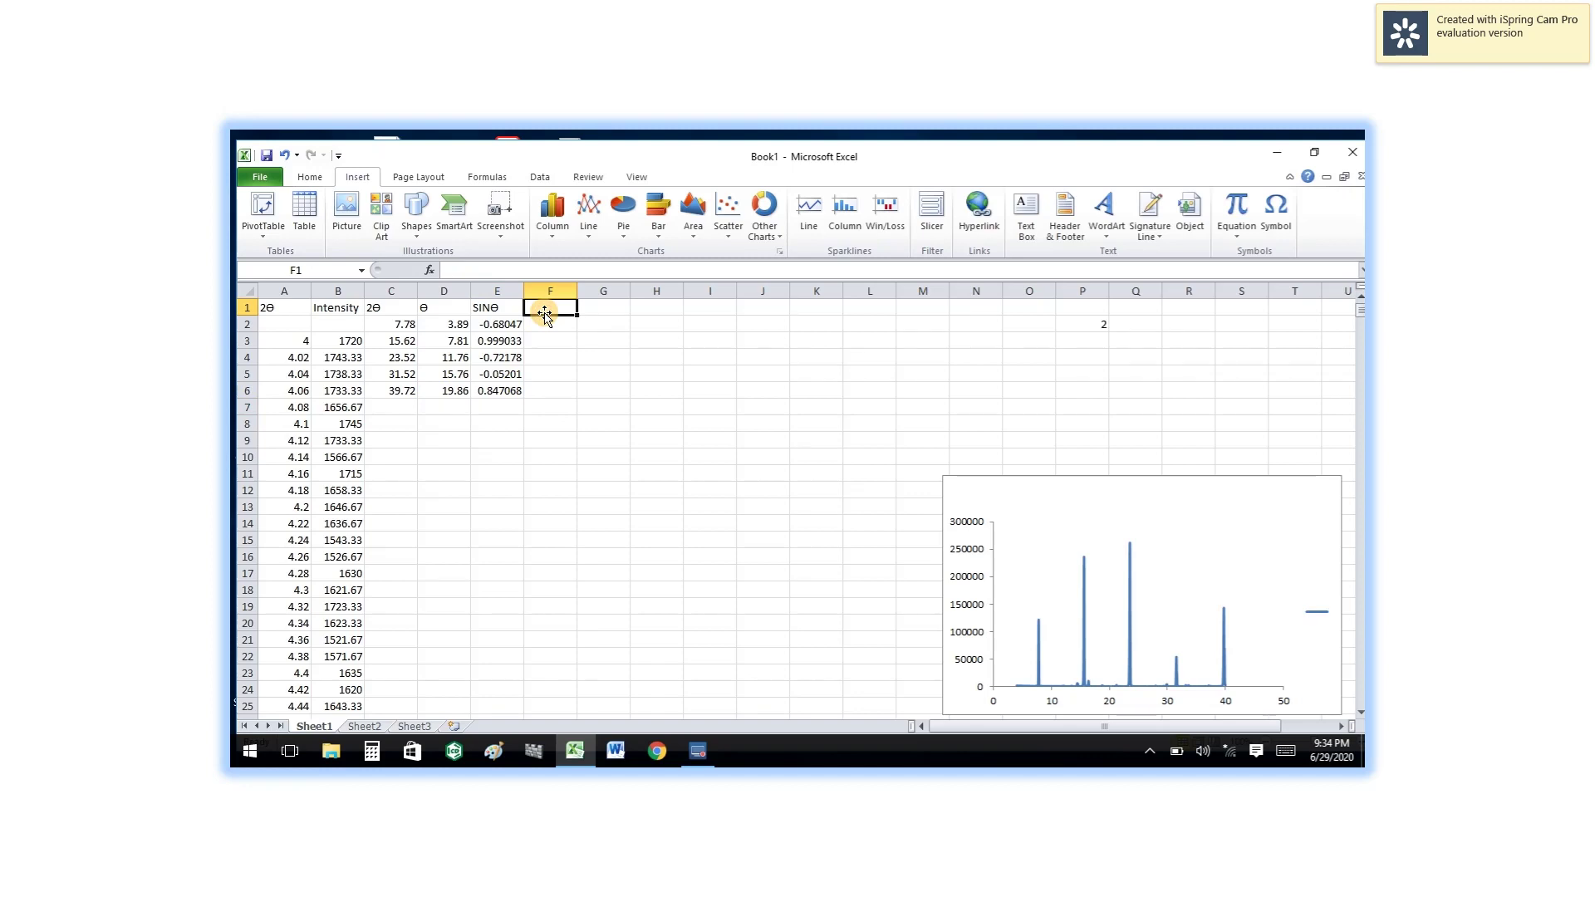
text(sin2)
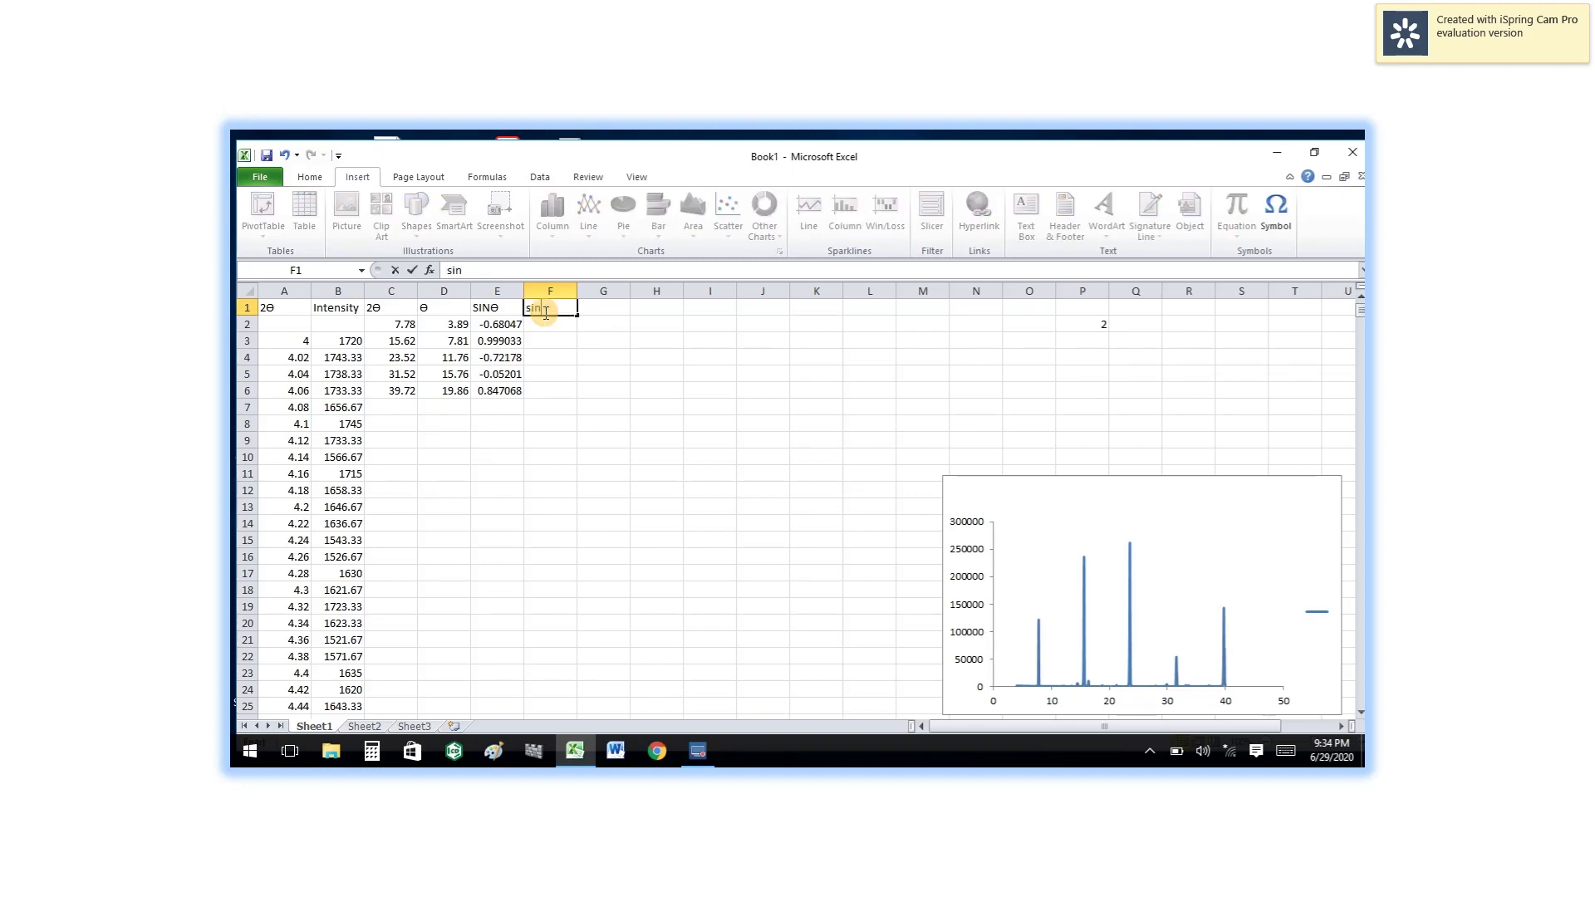
click(421, 310)
right_click(419, 313)
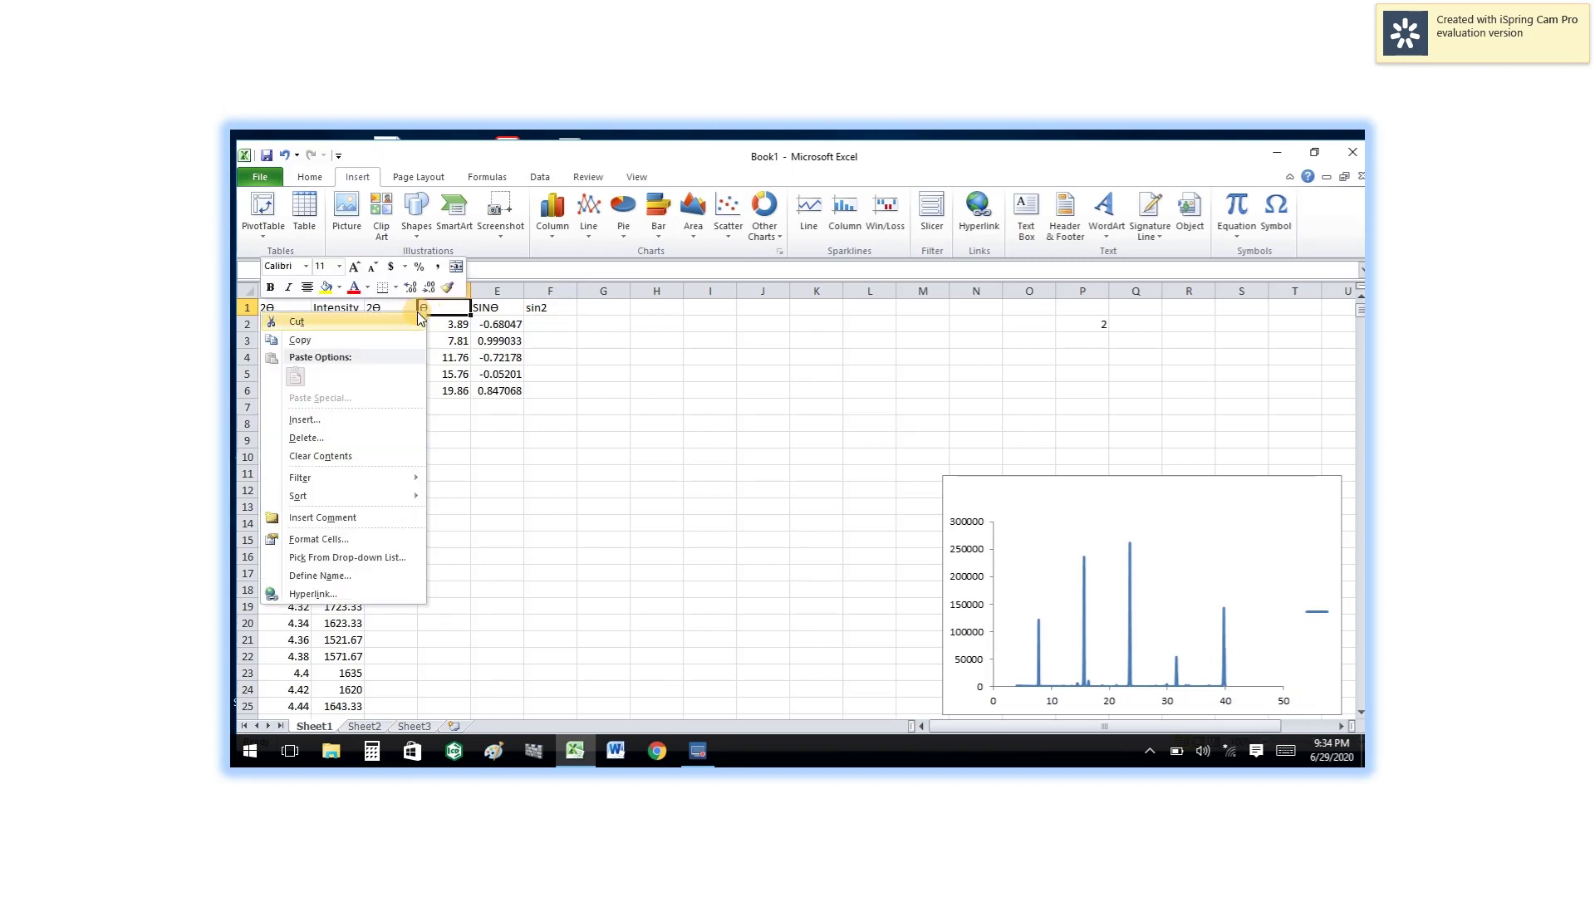
click(319, 337)
click(552, 308)
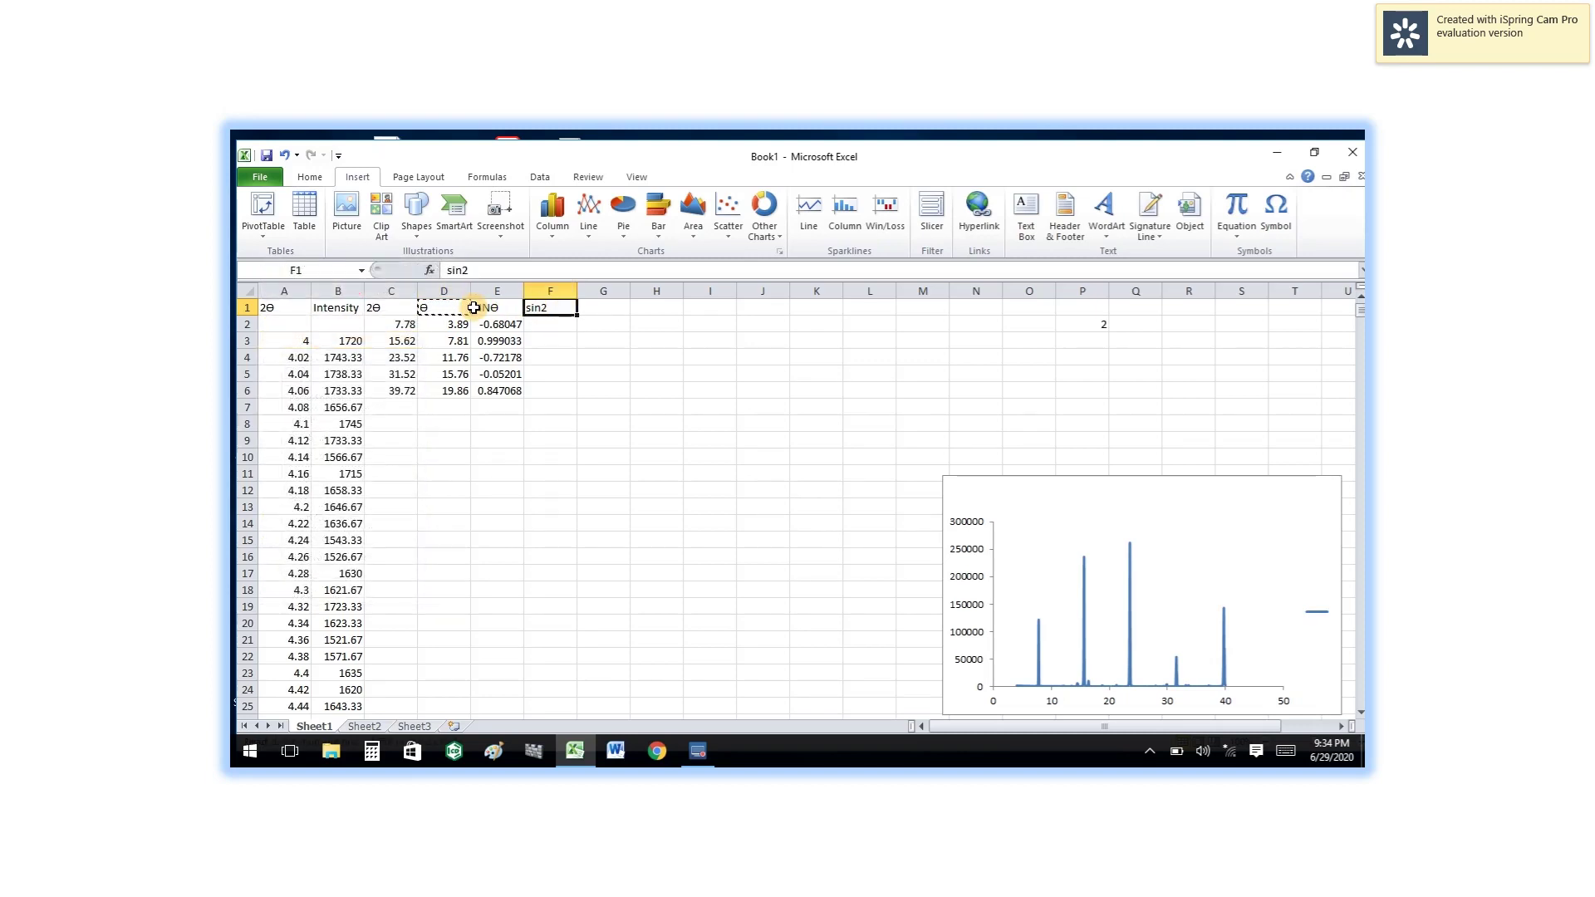
right_click(551, 311)
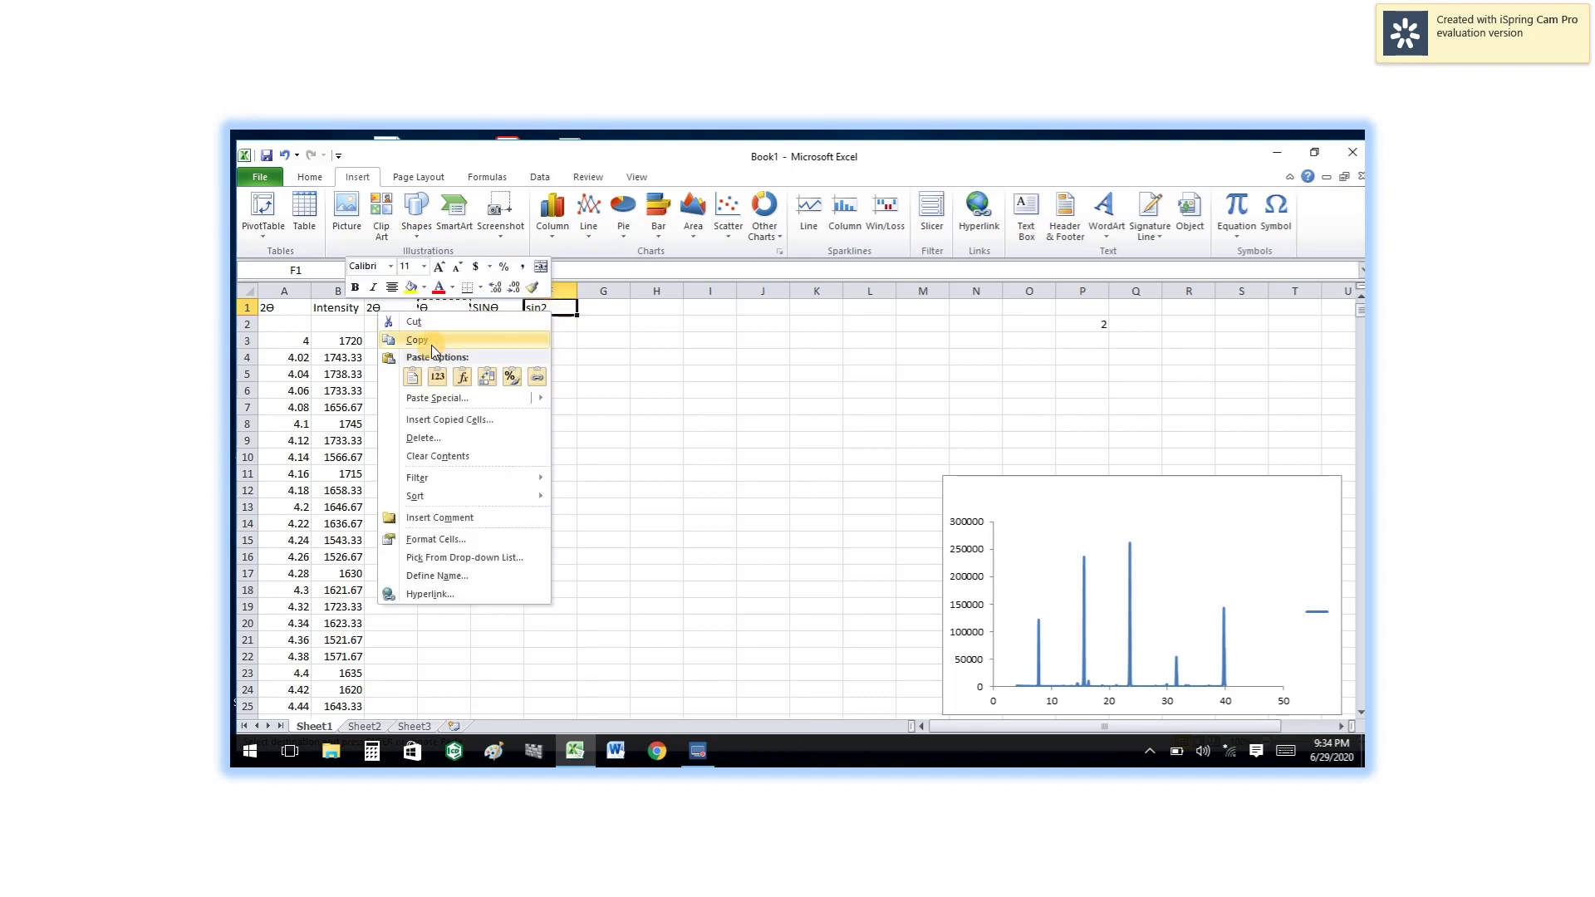
click(411, 377)
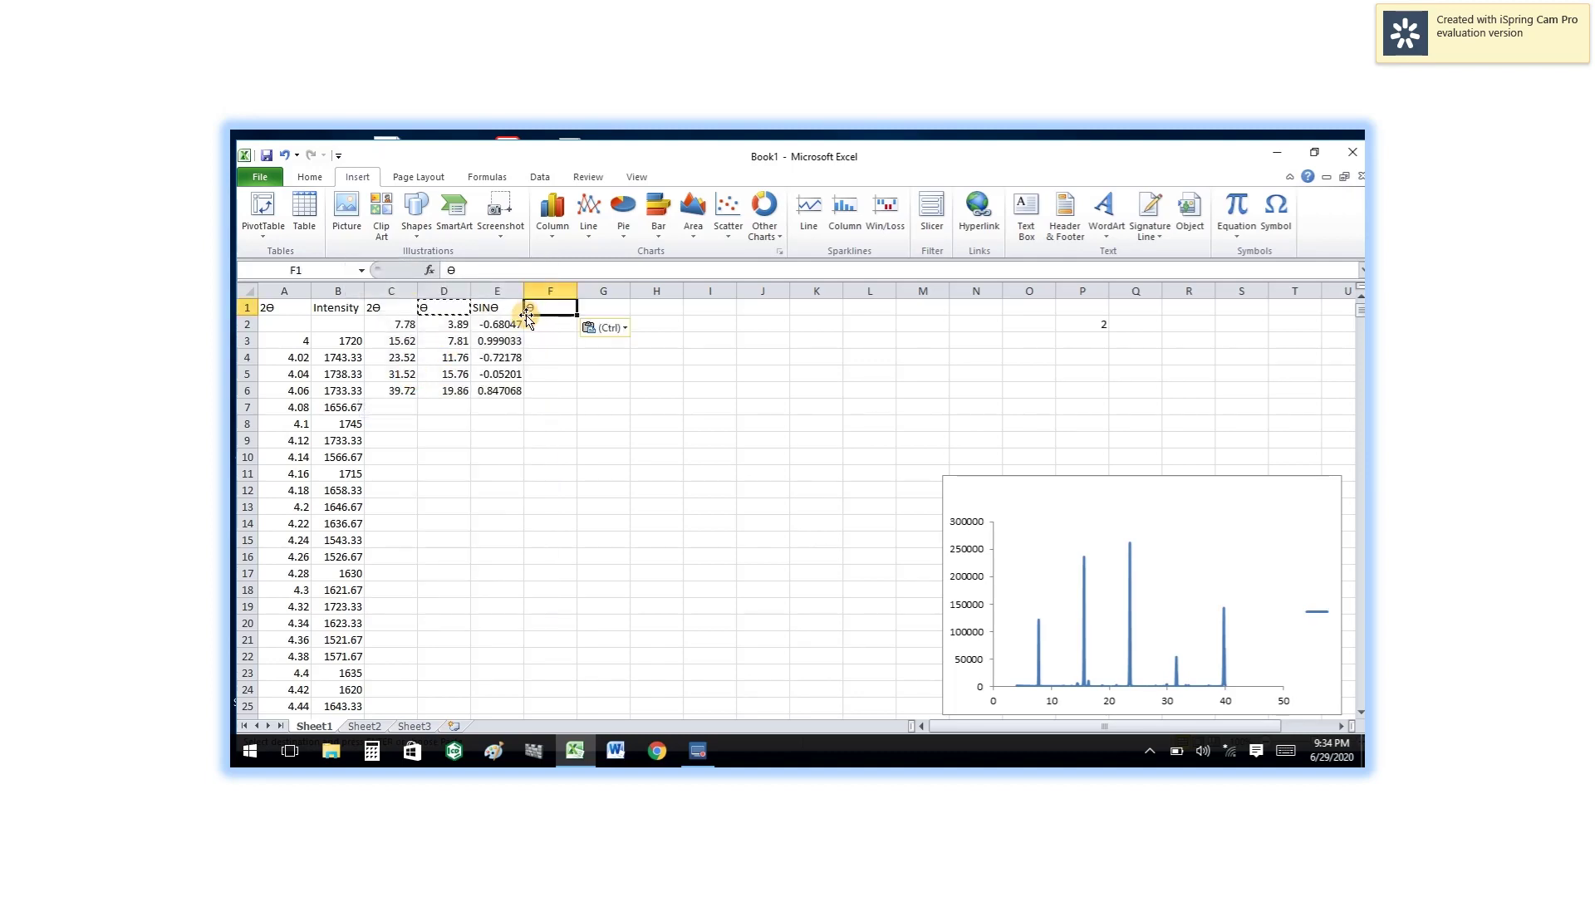
key(BackSpace)
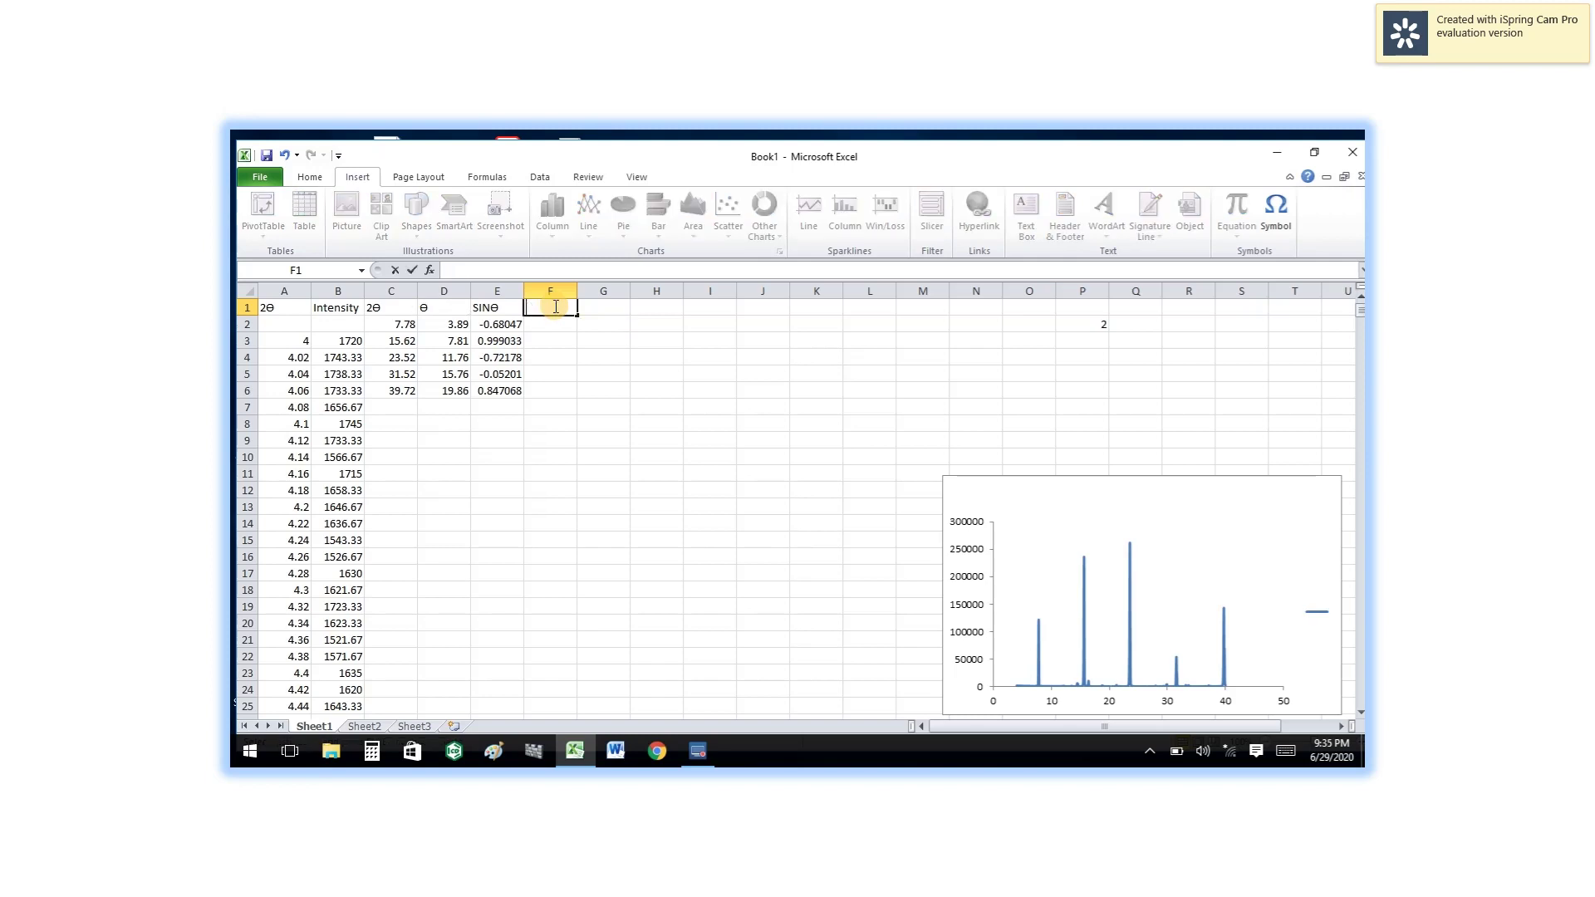
Enter the header sin2Ө in cell F1, adding the Ө as an inserted symbol
text(sin2)
click(1274, 210)
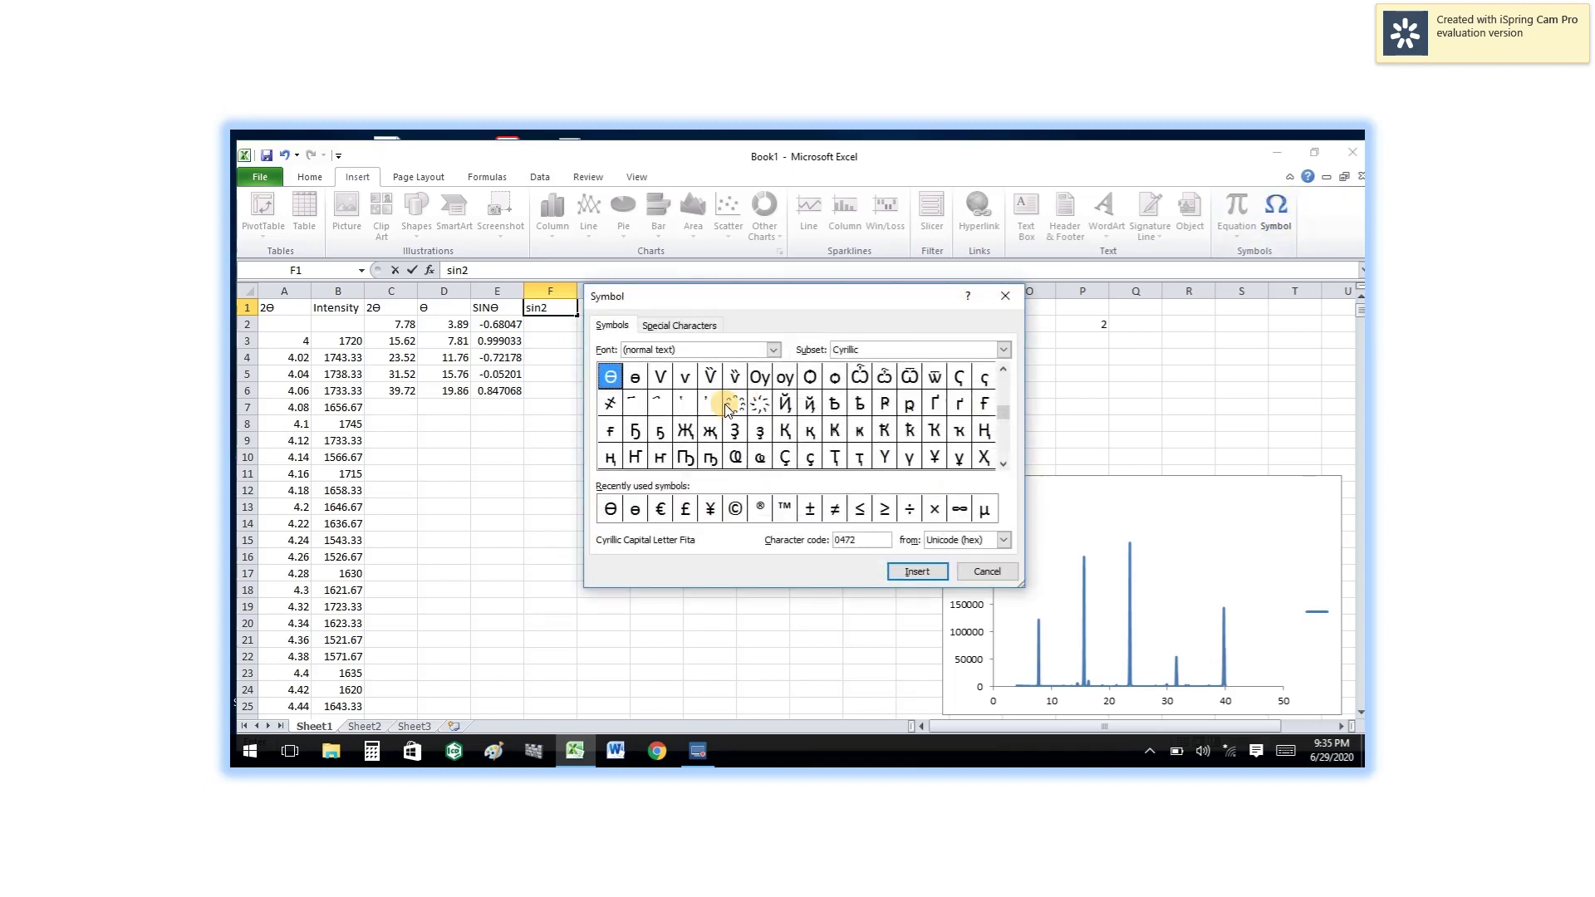
click(612, 510)
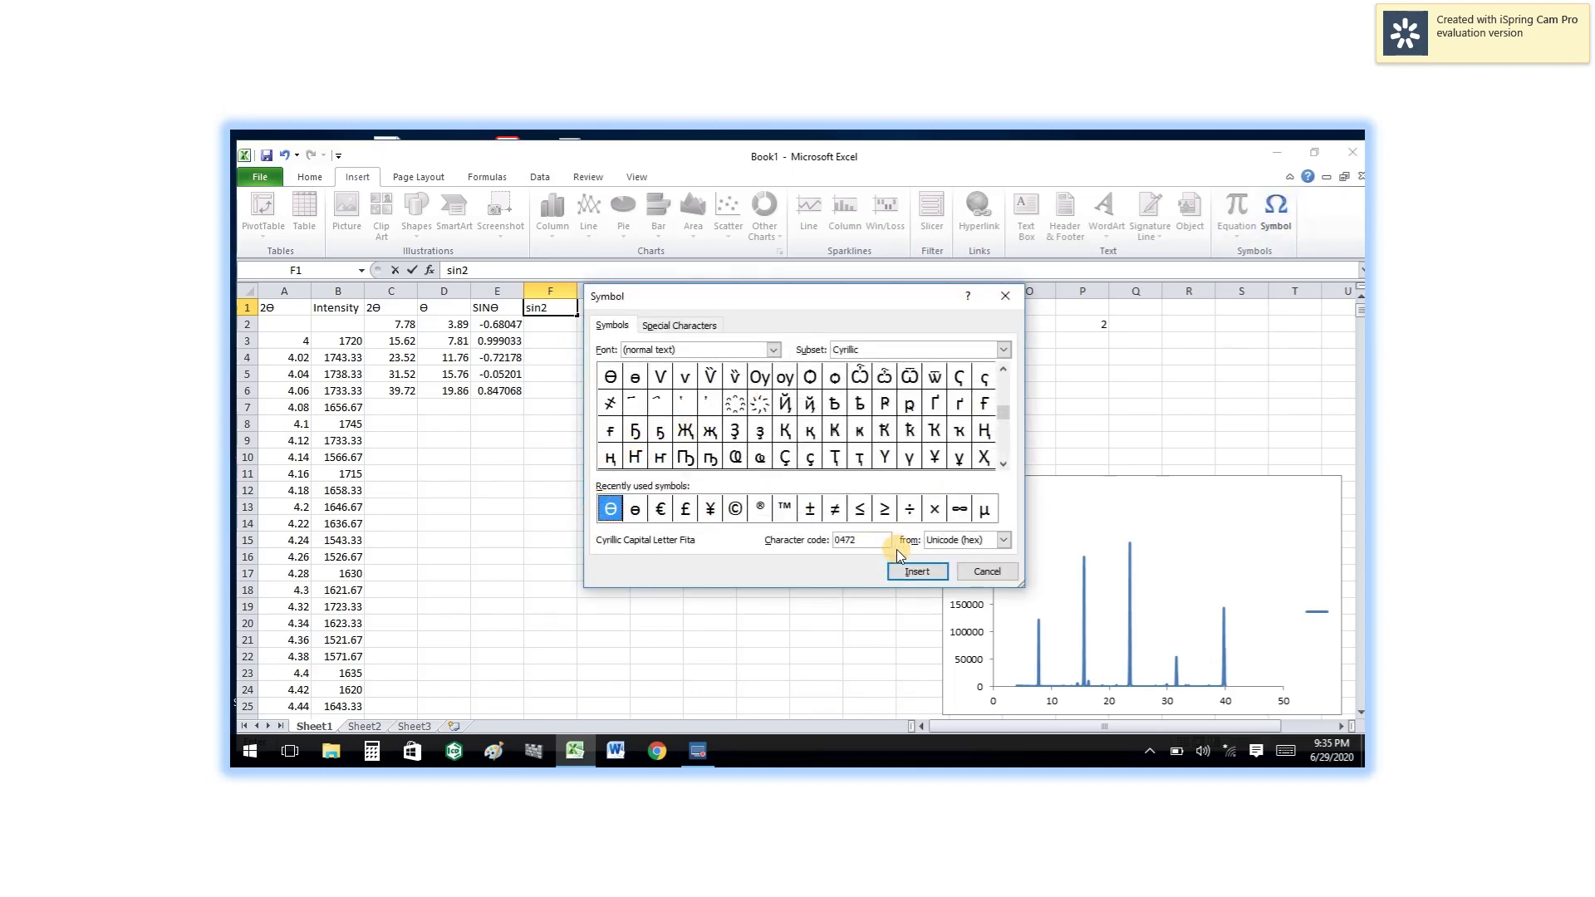
click(916, 572)
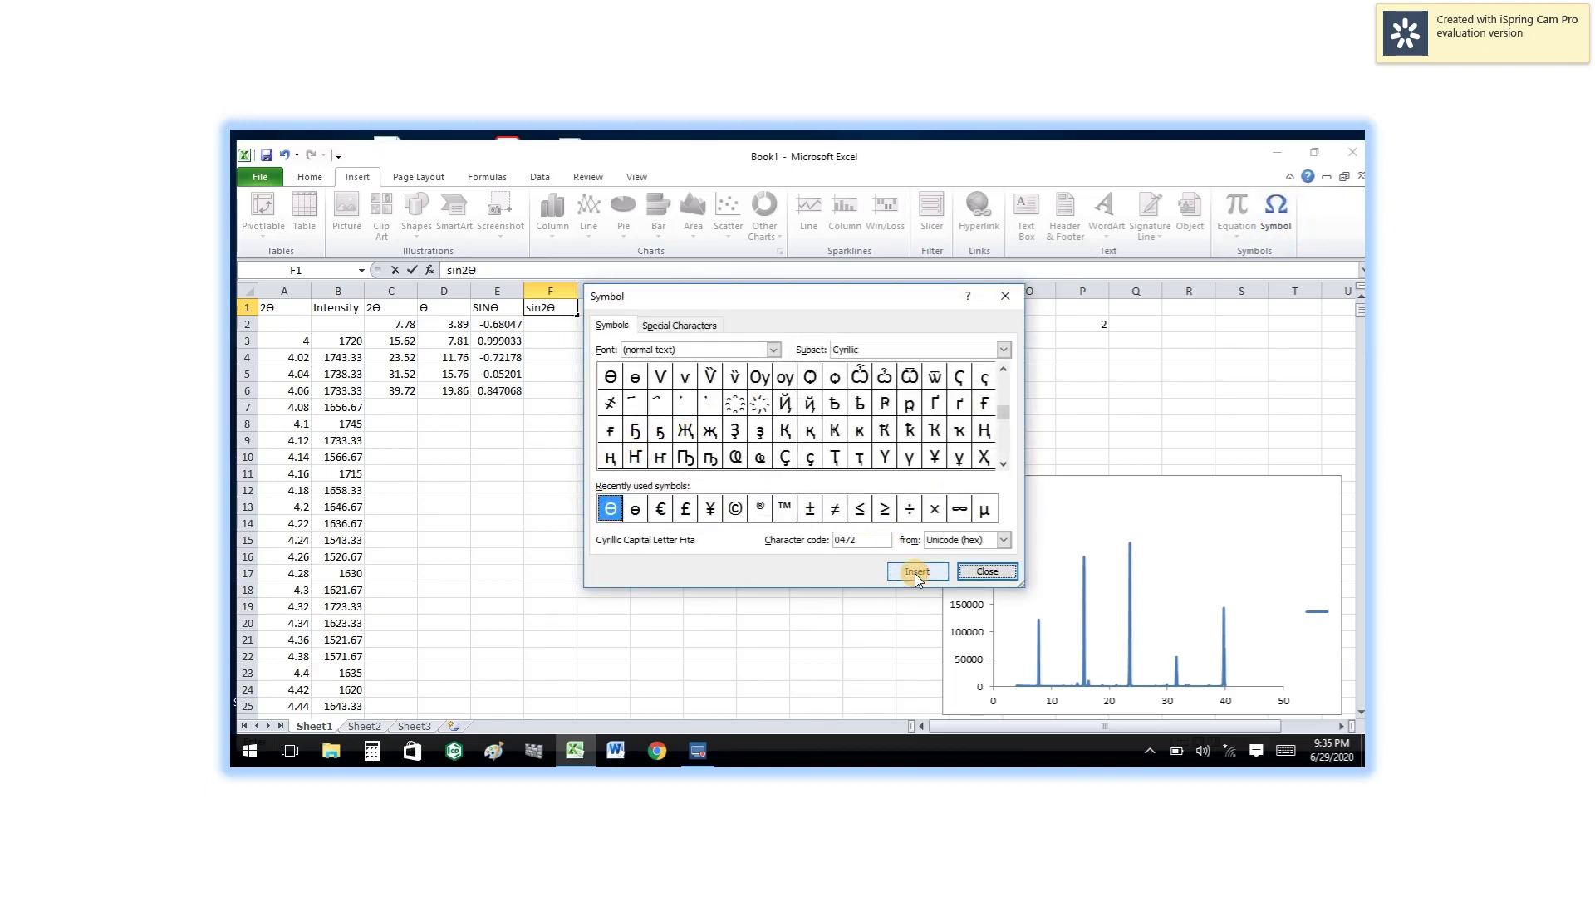
click(1018, 297)
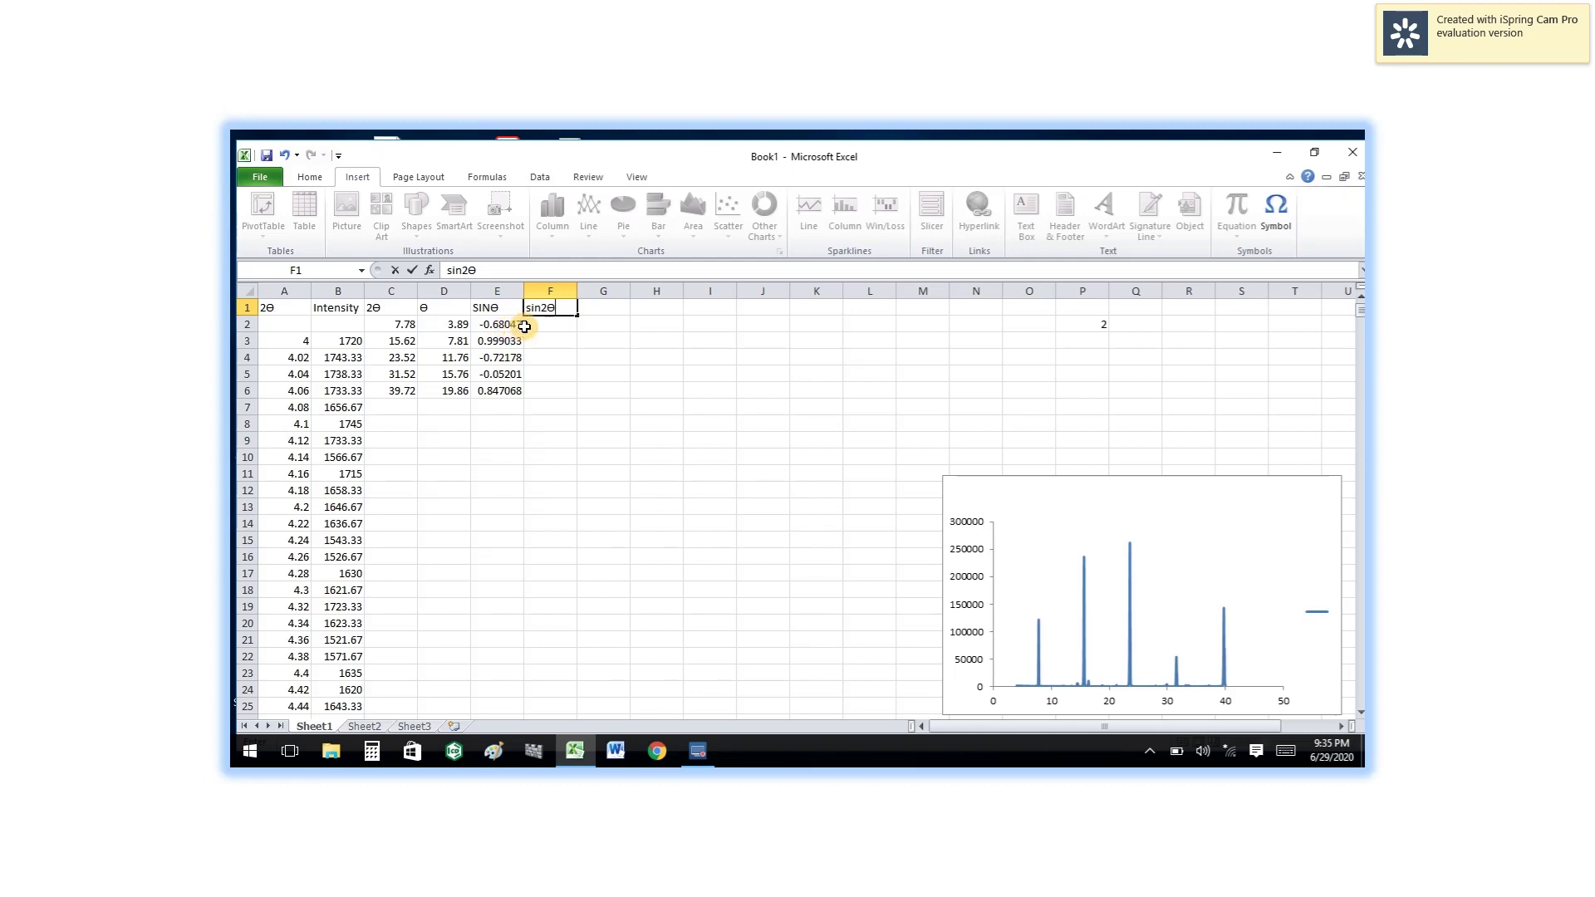
Fill the exponent 2 from P2 down to P8 and square the first sine value in cell F2 with =POWER(E2,P2)
click(1105, 327)
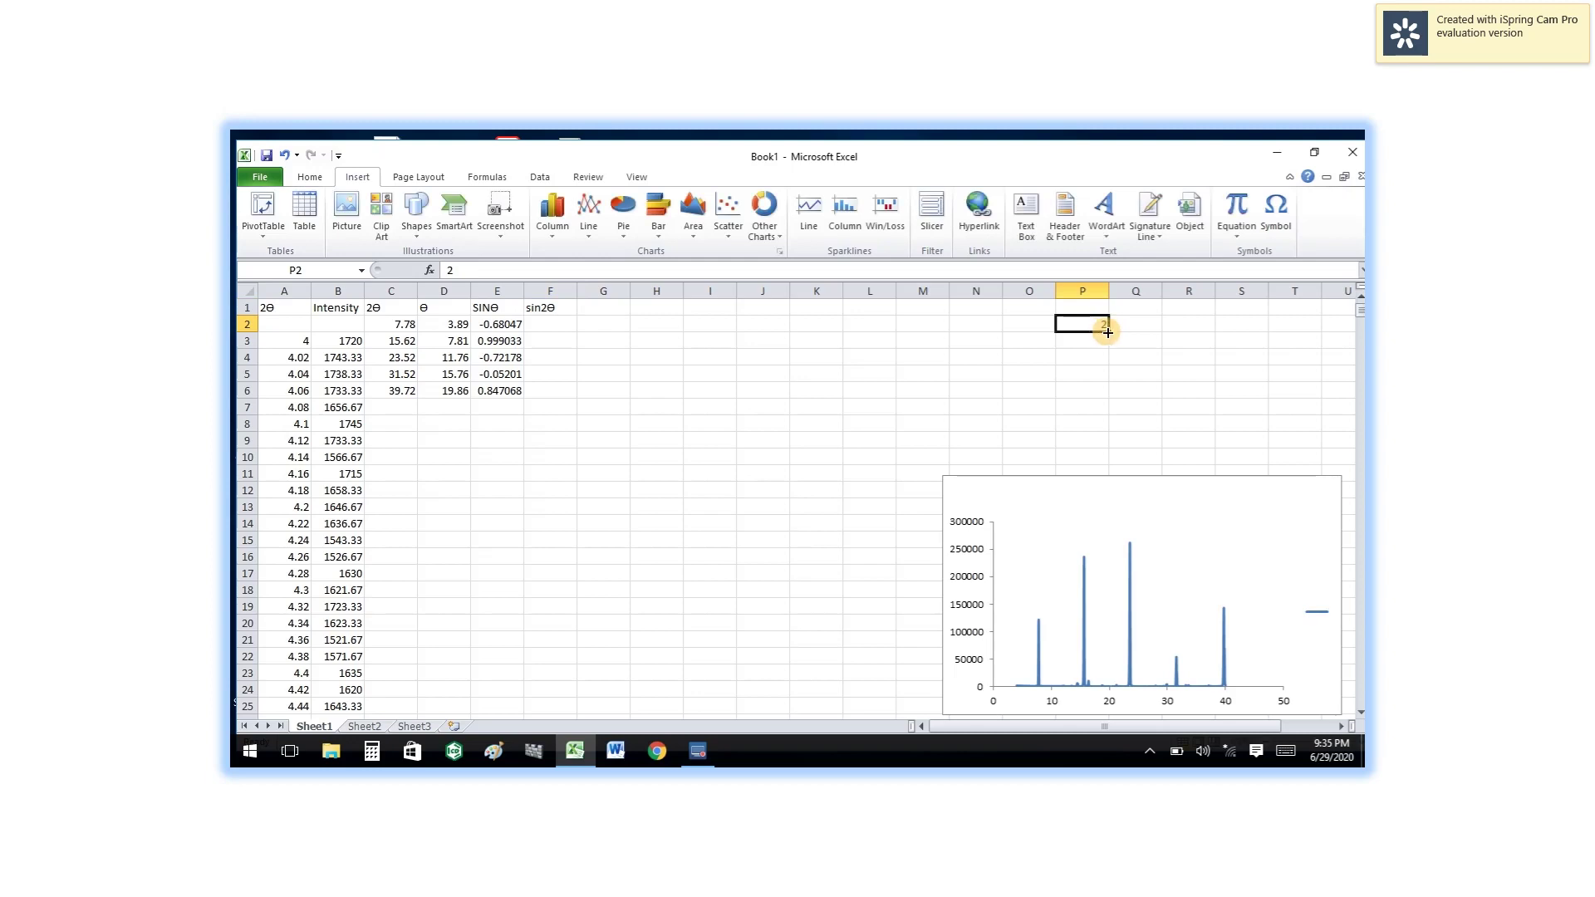
drag(1108, 333, 1106, 429)
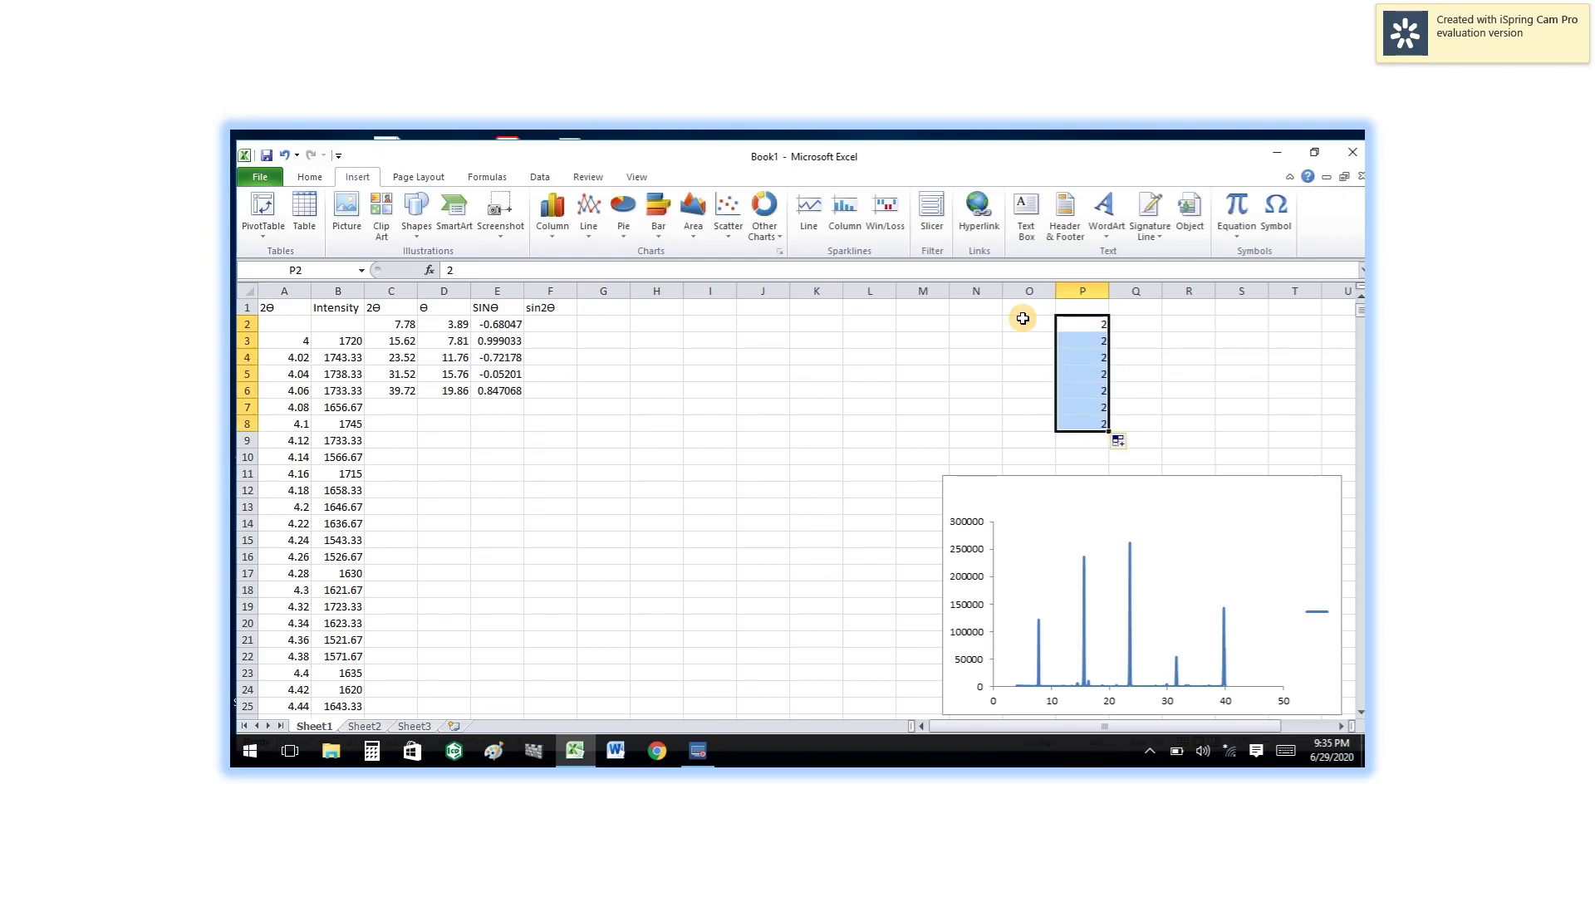
click(535, 327)
text(=)
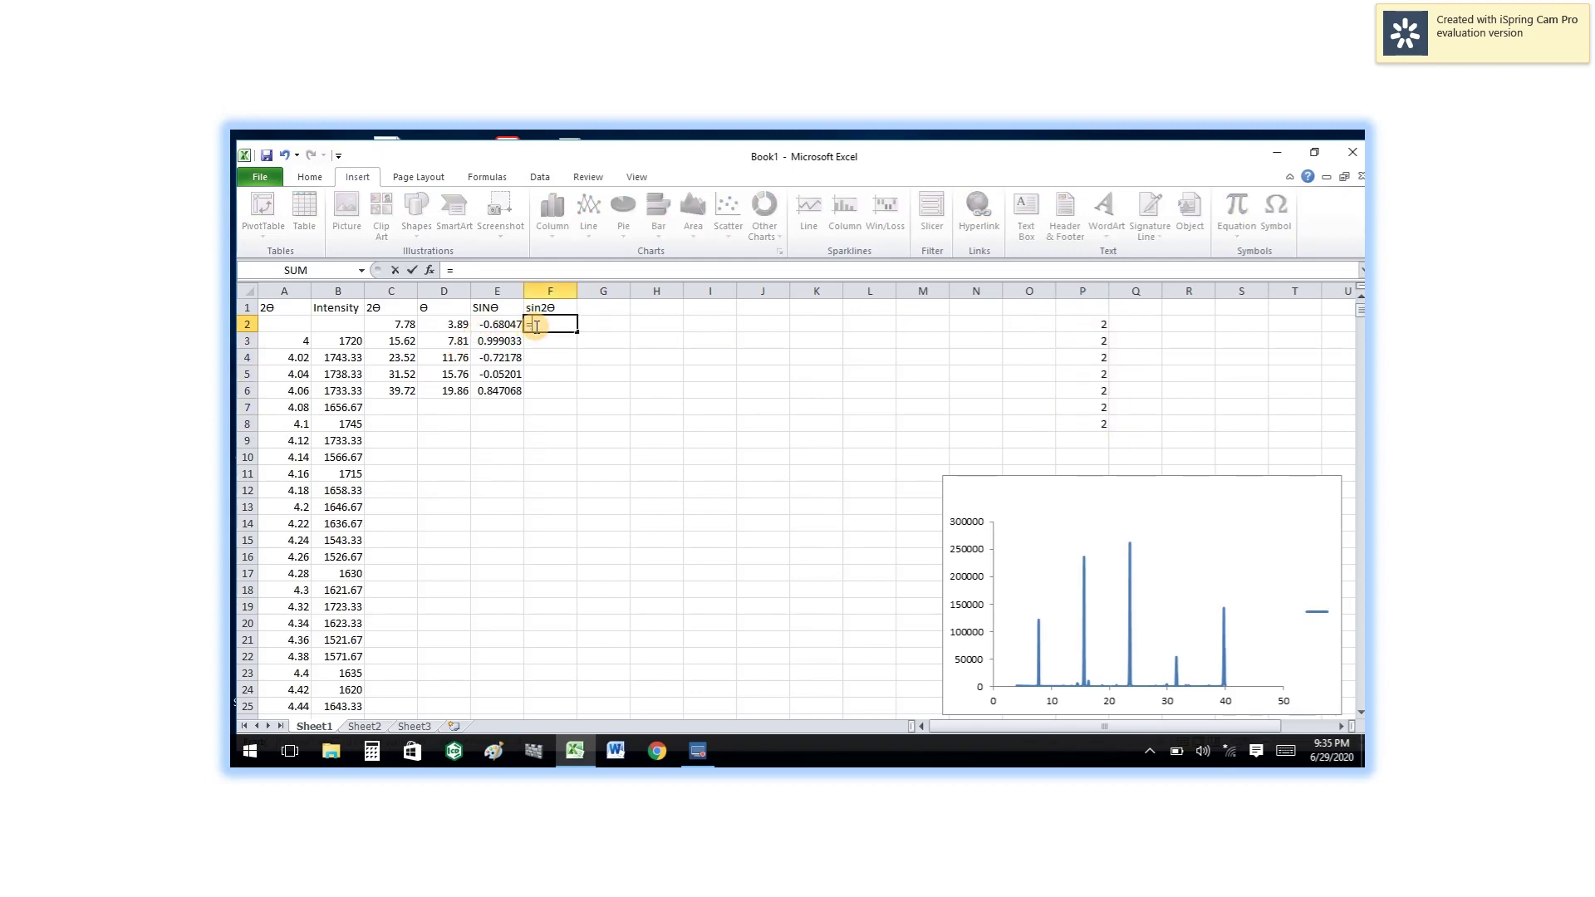
text(P)
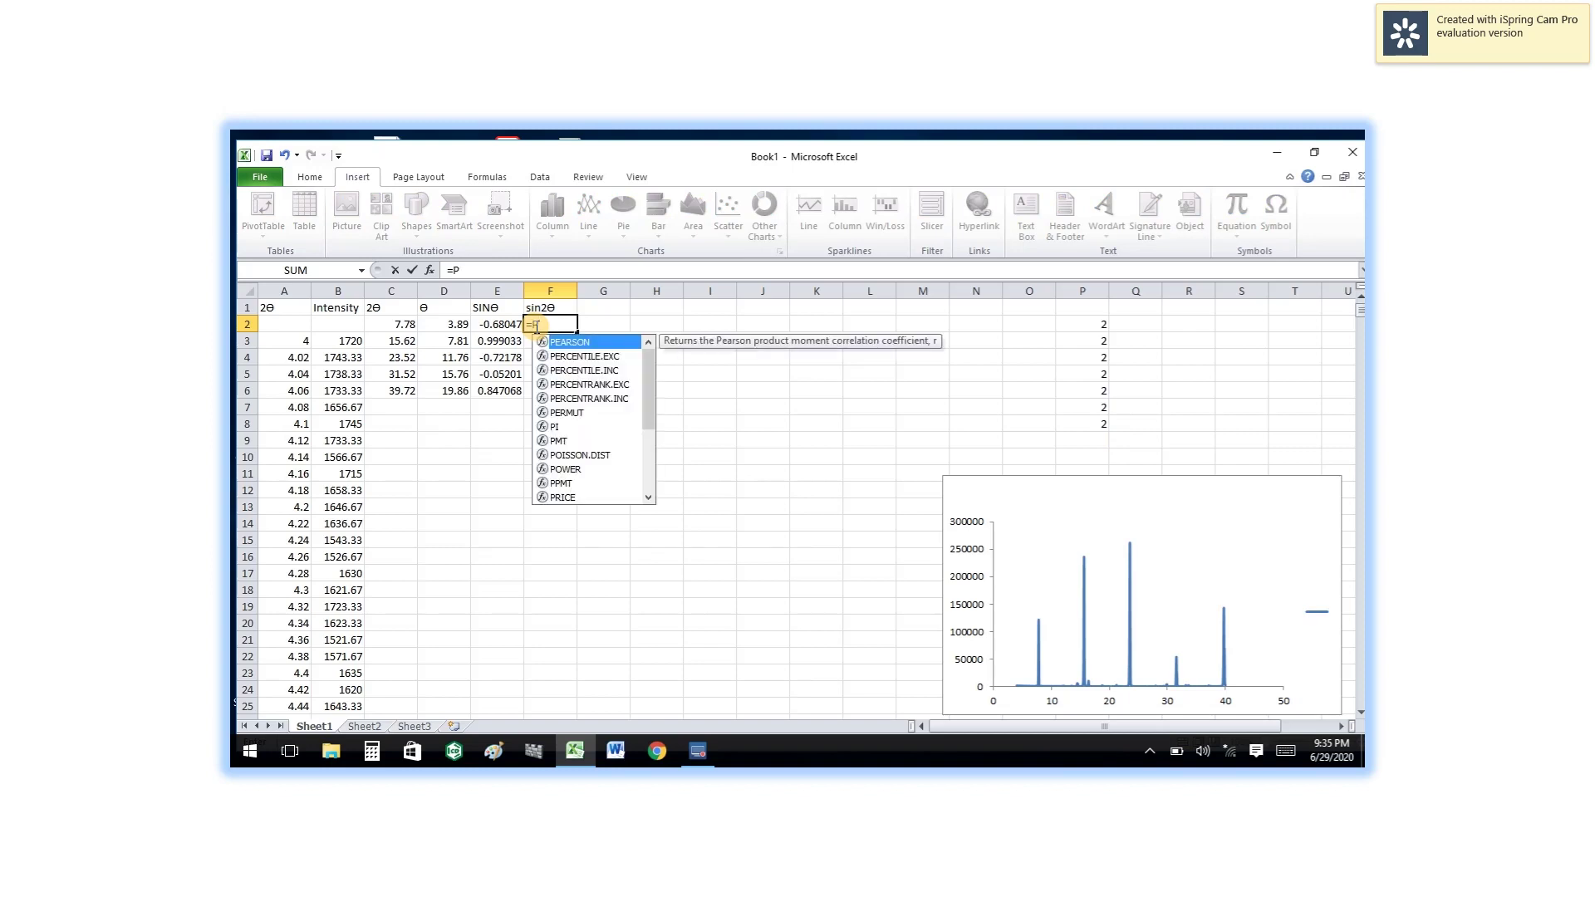
text(OW)
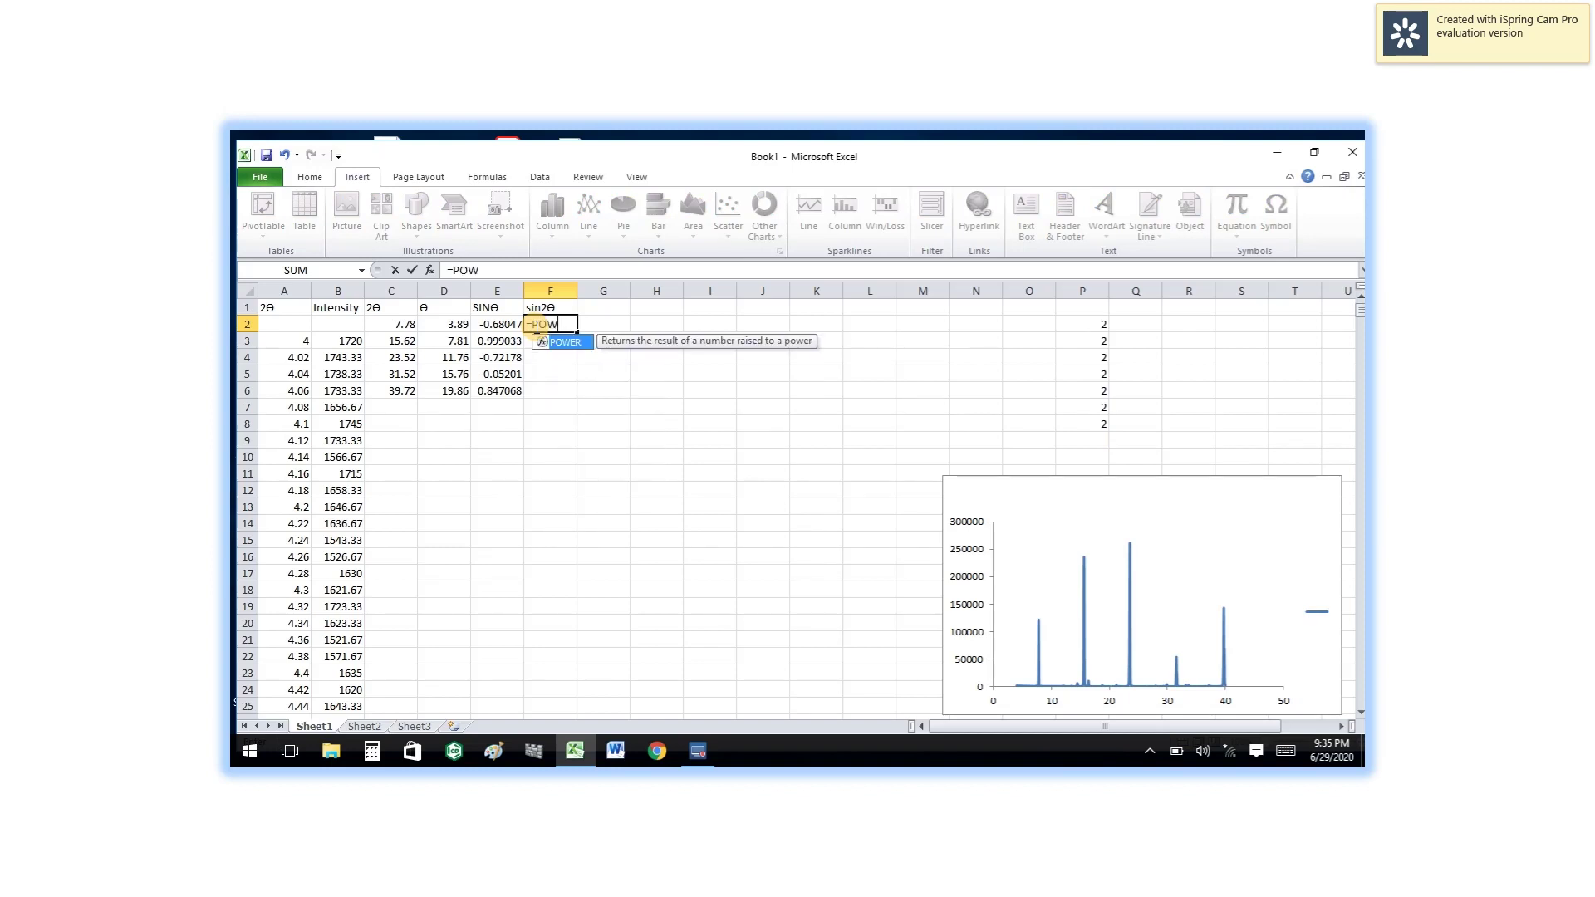
text(ER()
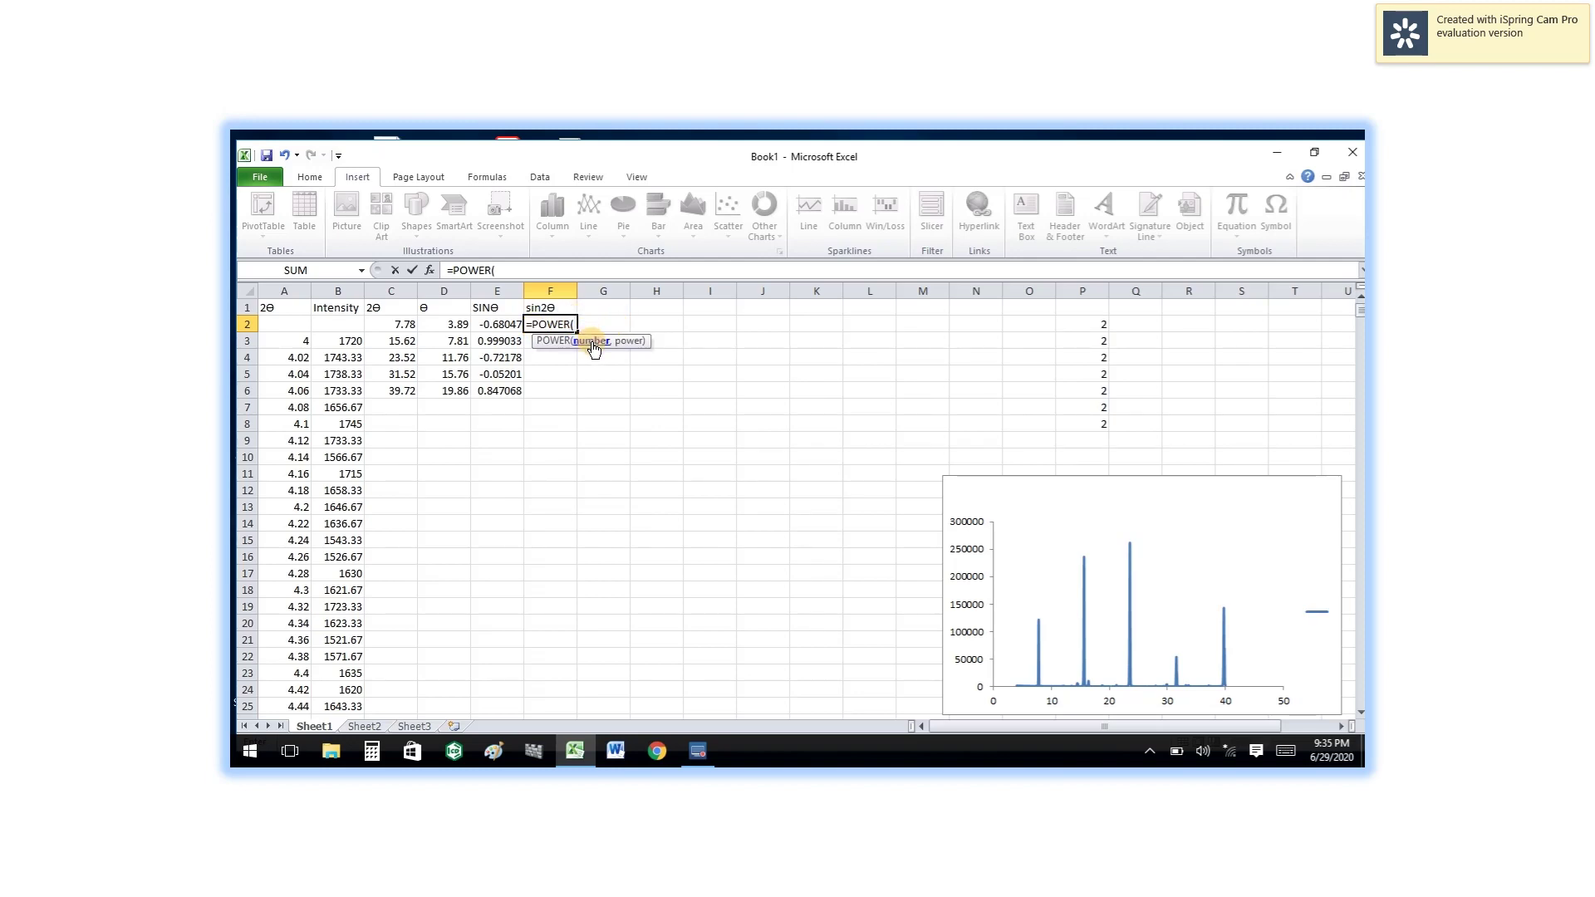
click(502, 326)
text(,)
click(1098, 324)
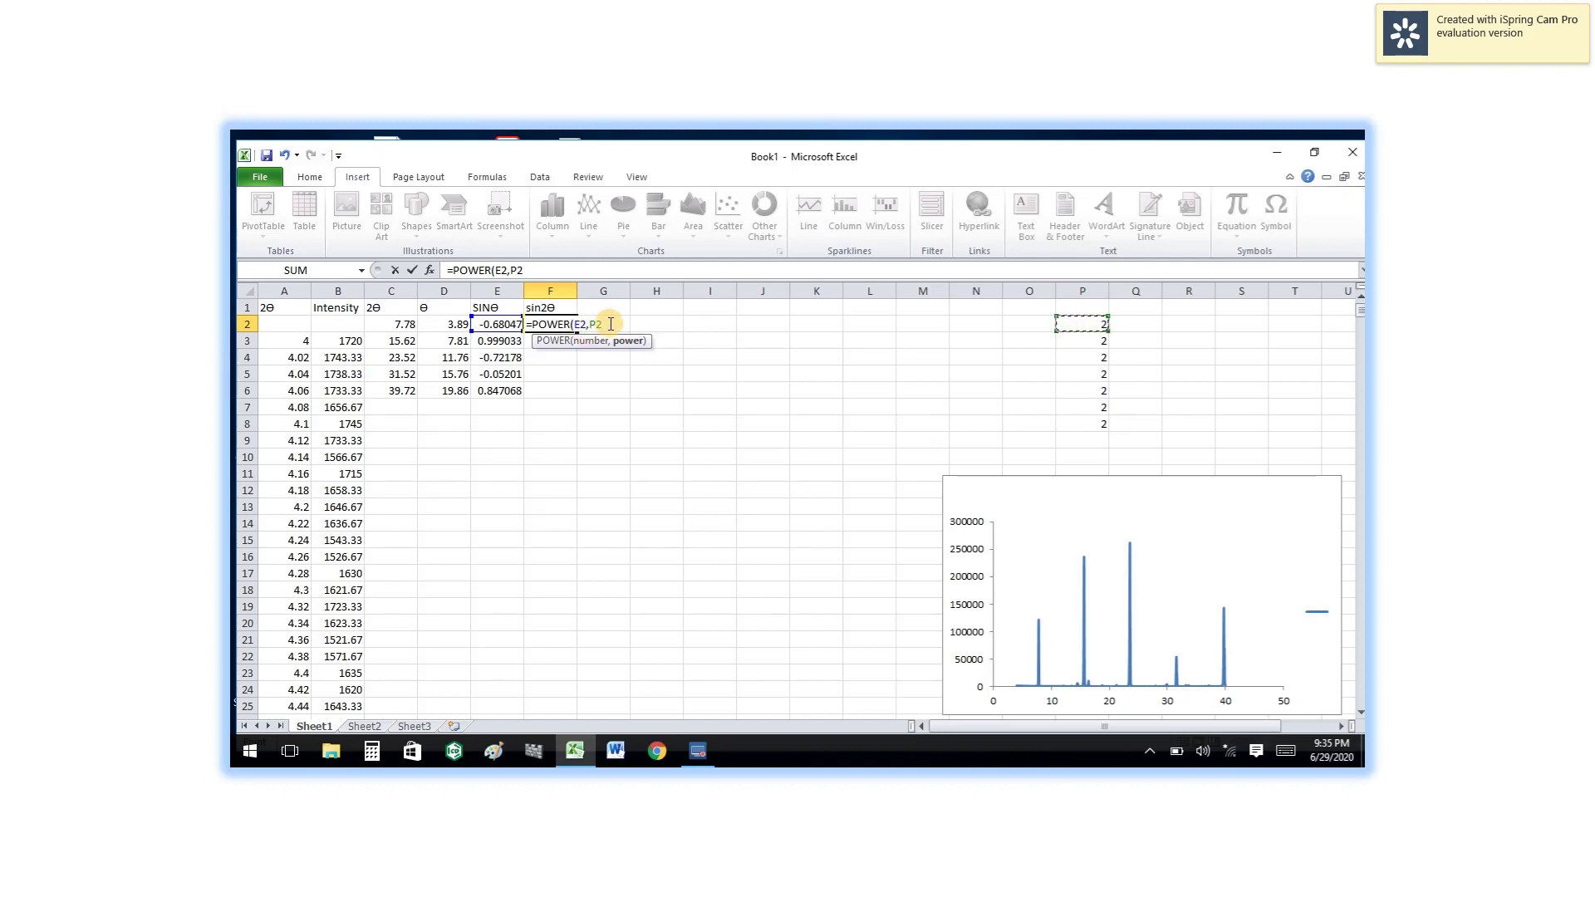
text(0)
key(BackSpace)
text())
key(Return)
Fill the POWER formula from F2 down to F6 for the remaining peaks
click(568, 324)
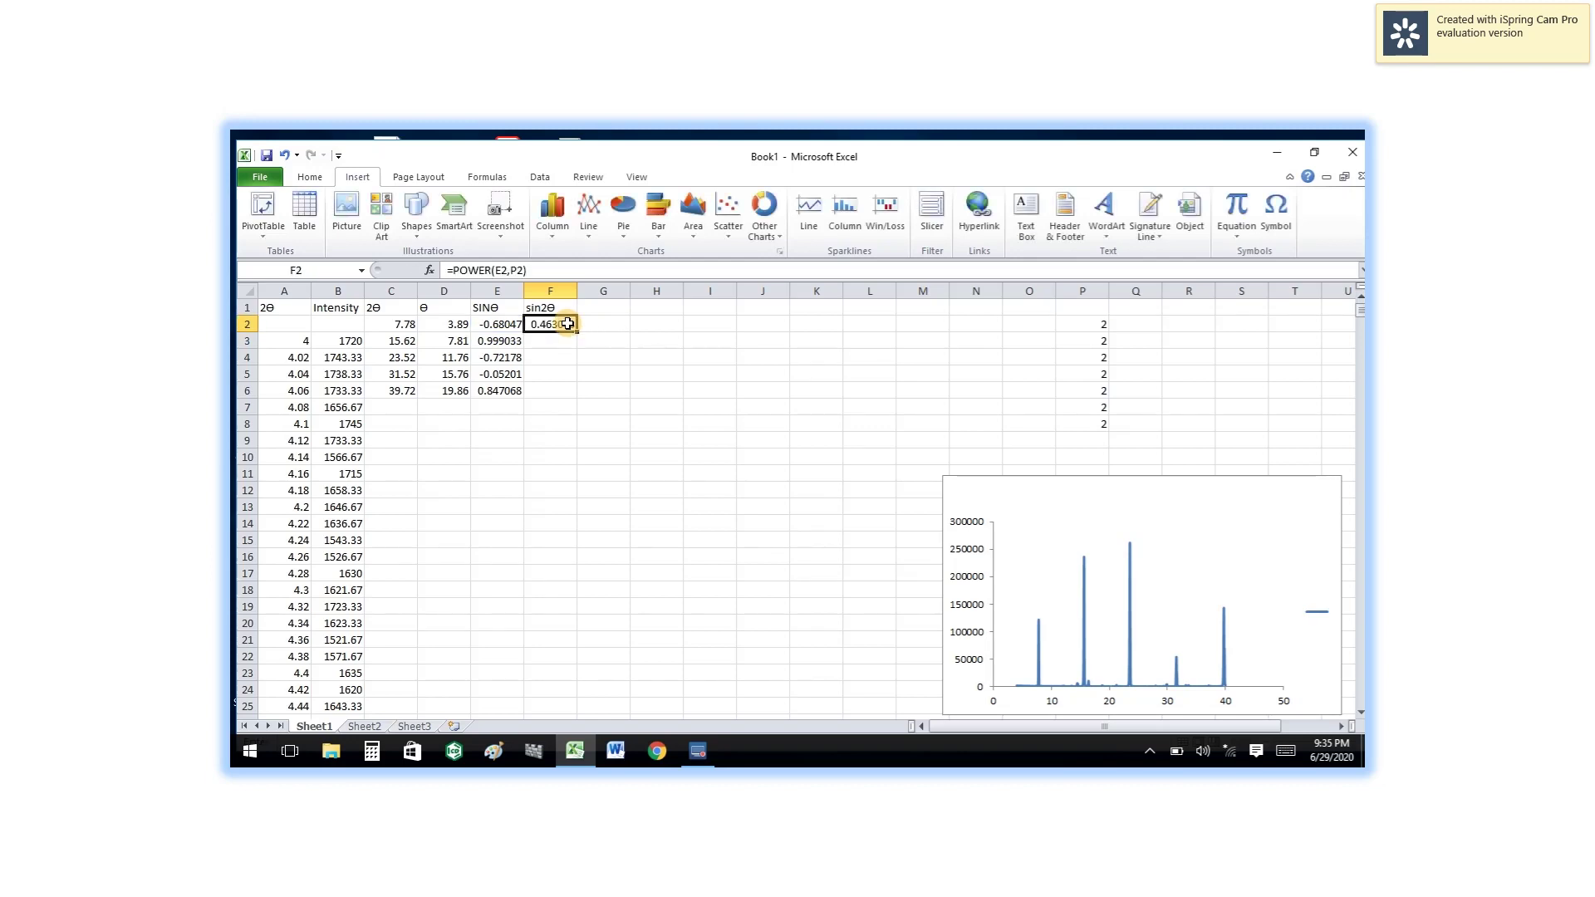
drag(577, 331, 575, 395)
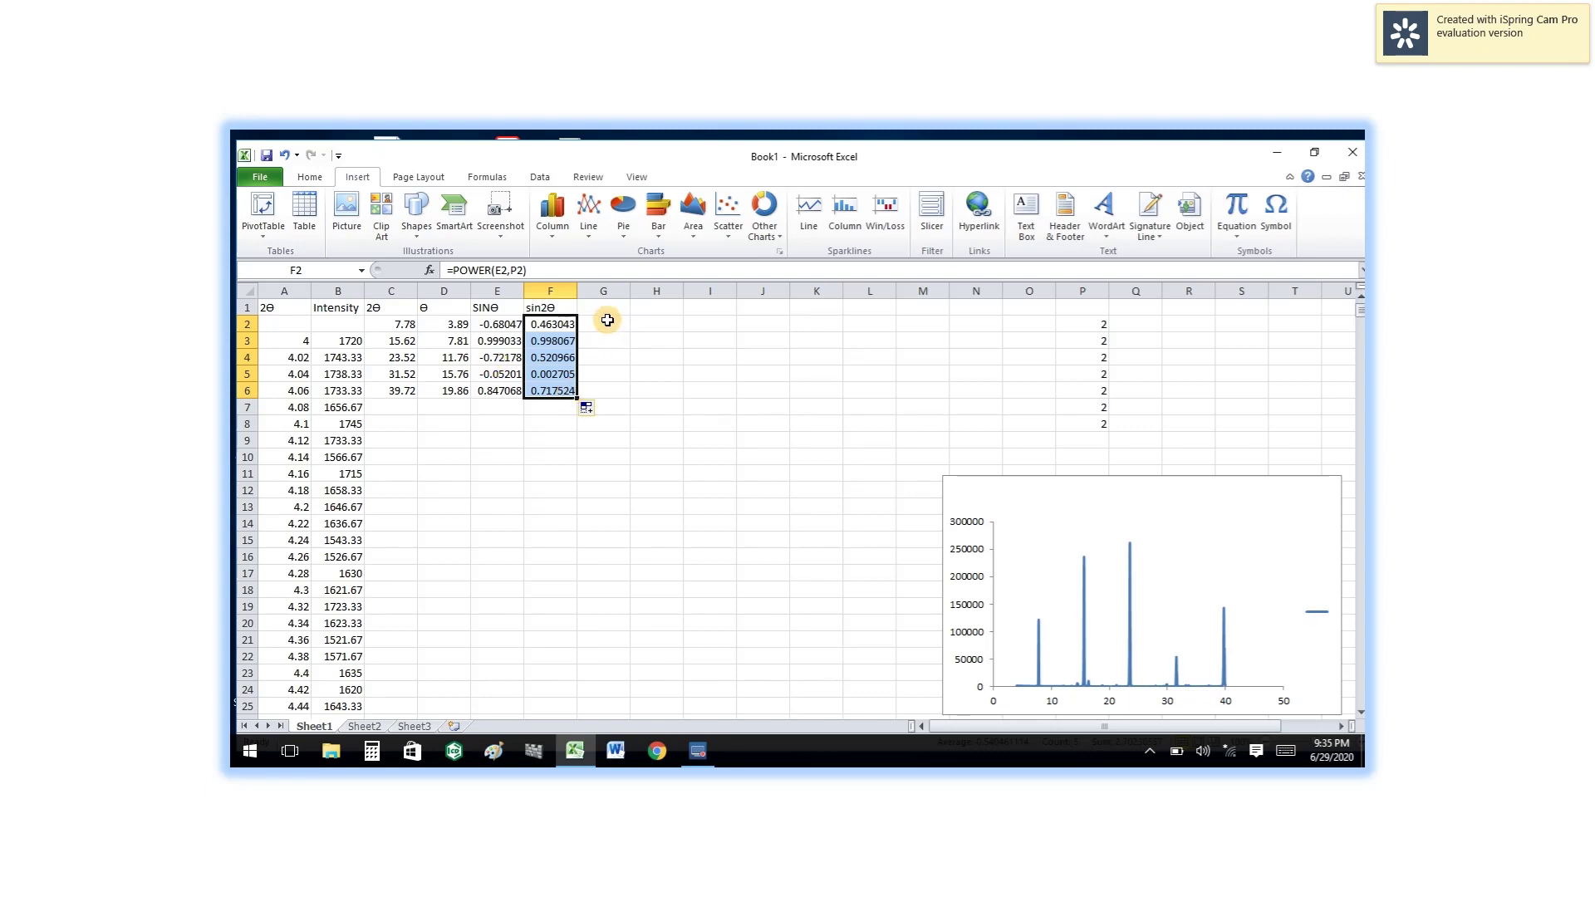
click(924, 325)
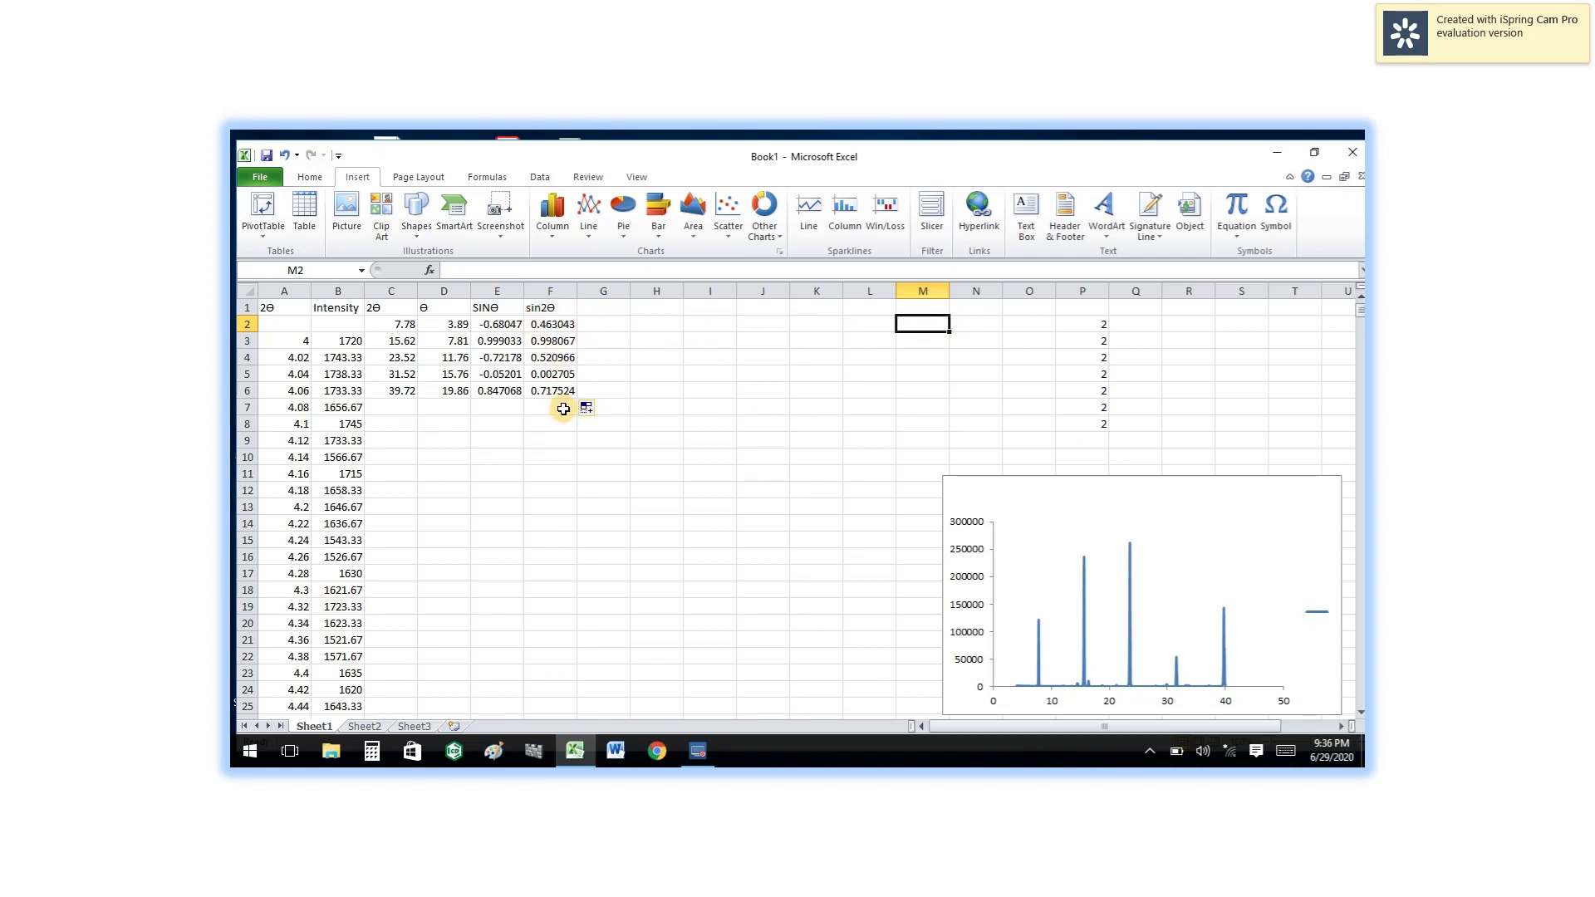
Enter the header text SIN2/SIN2 in cell G1
click(595, 310)
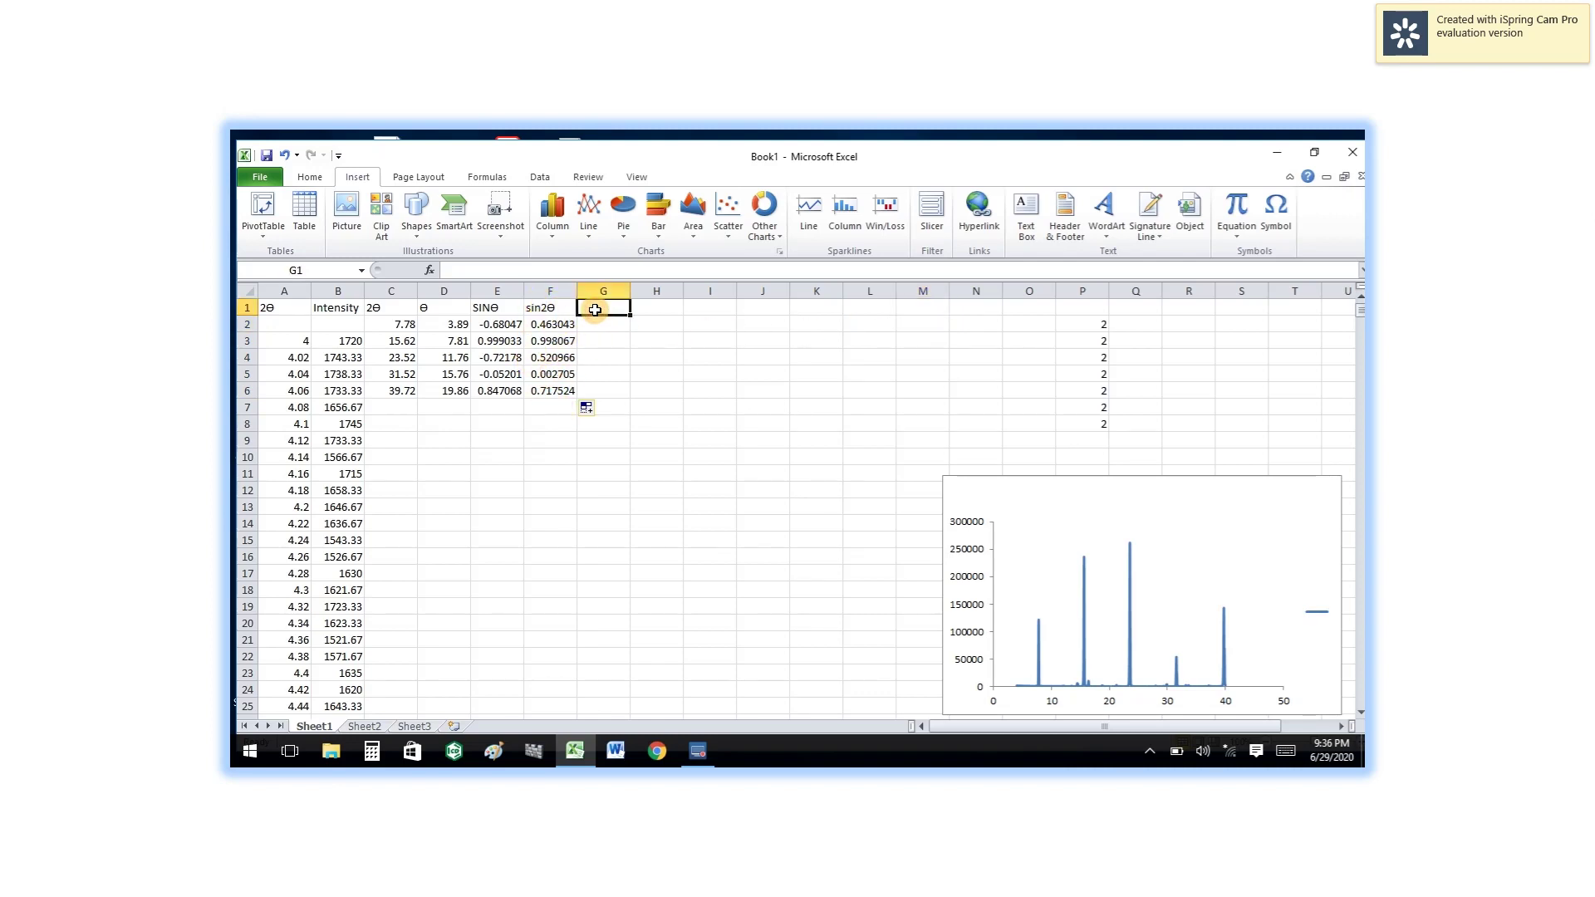
text(SIN2)
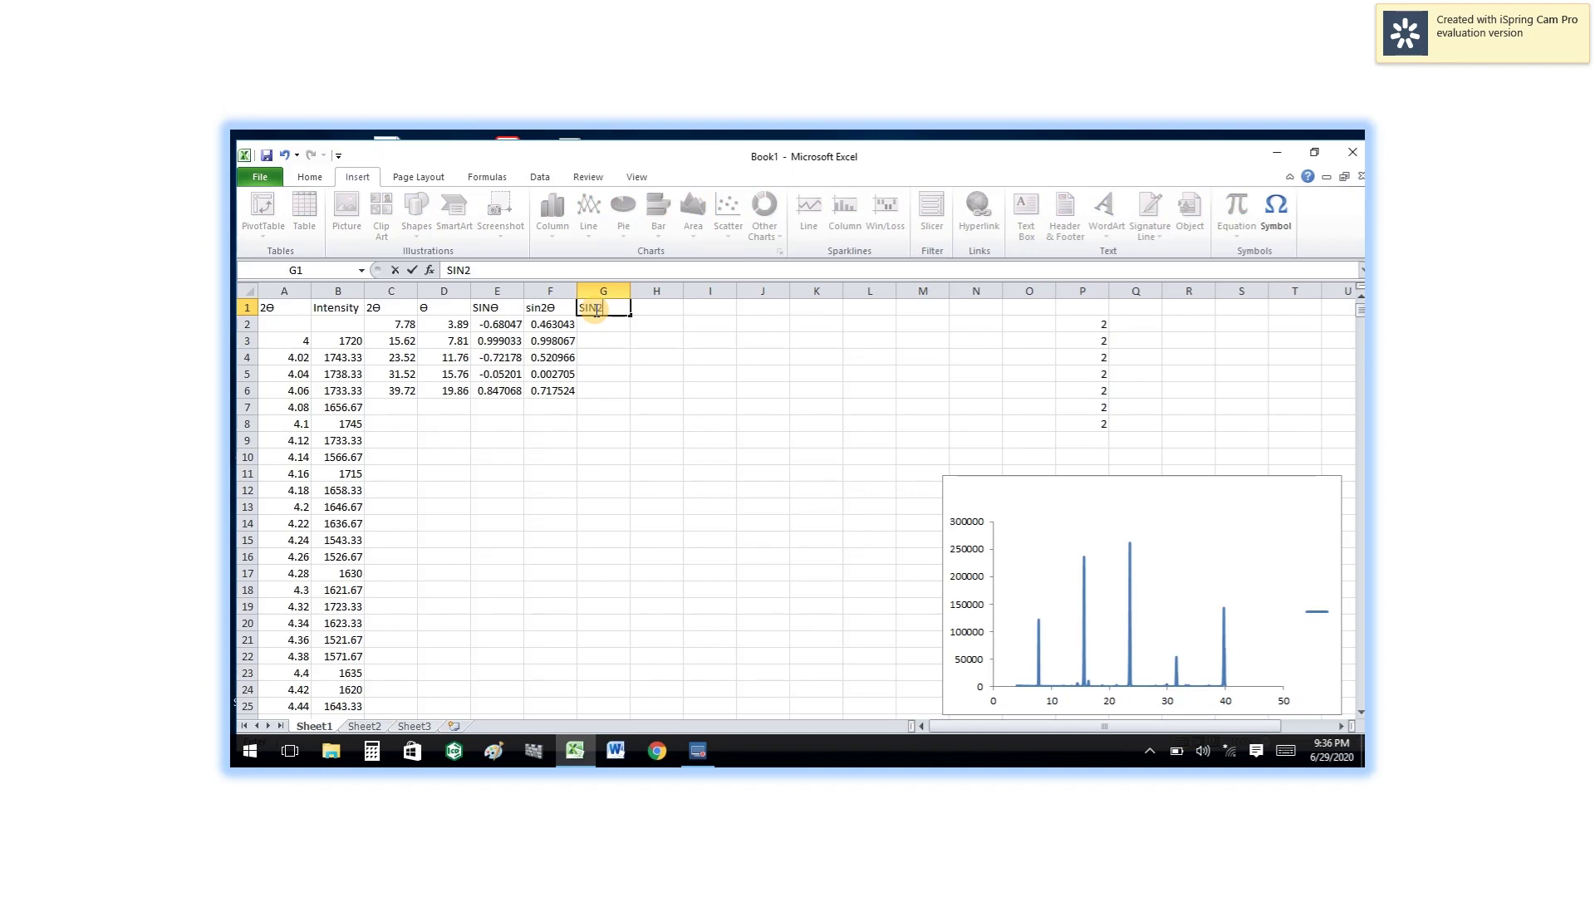
click(1281, 218)
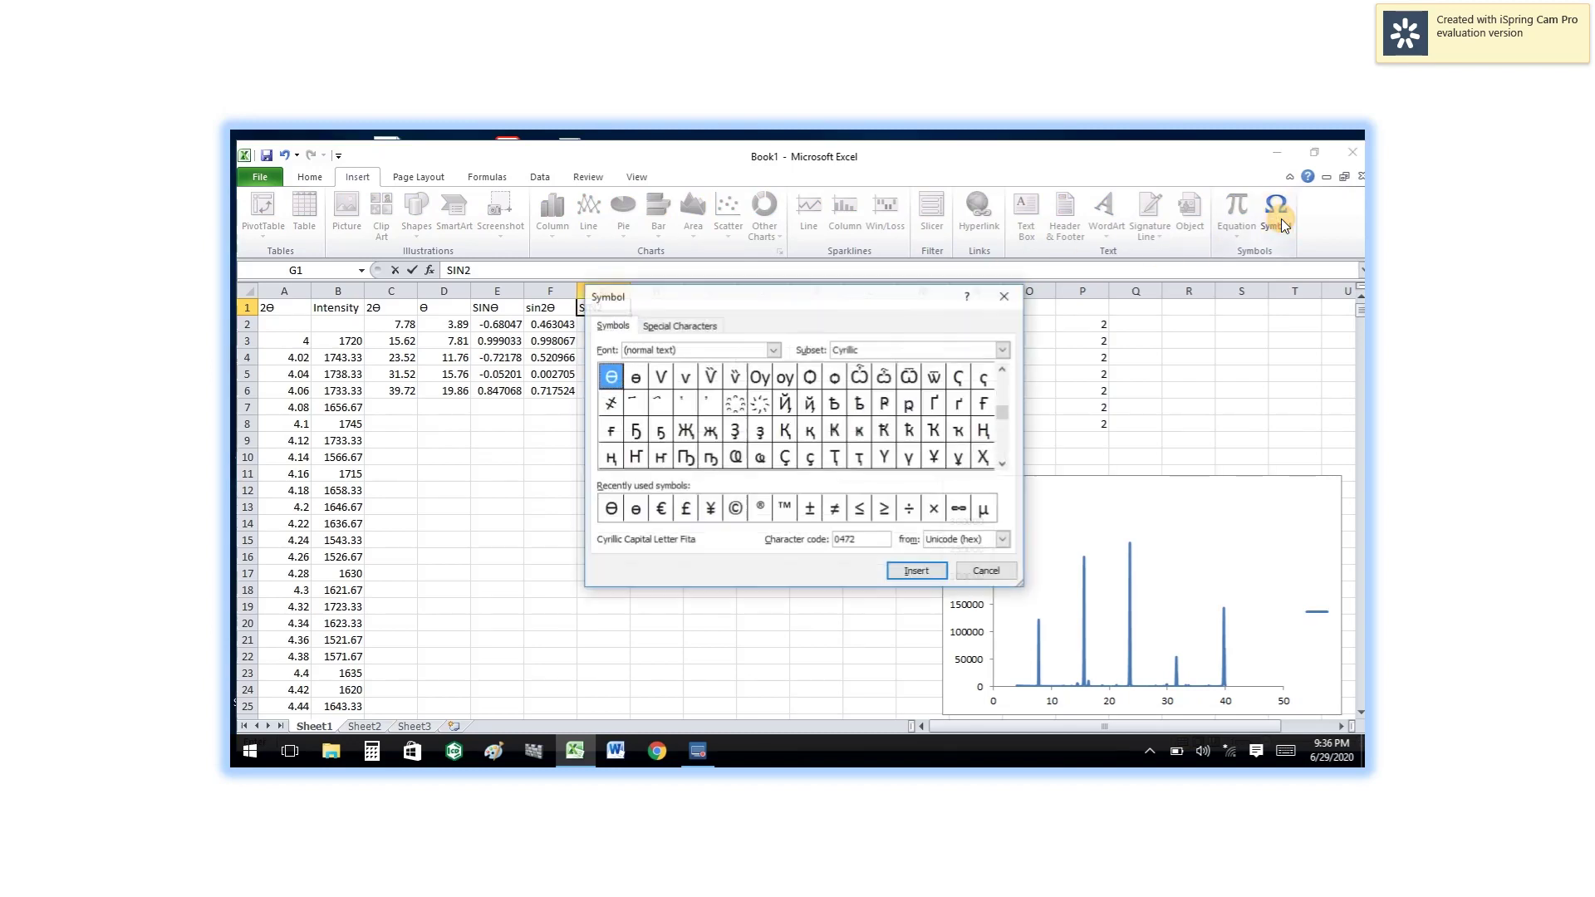
click(608, 511)
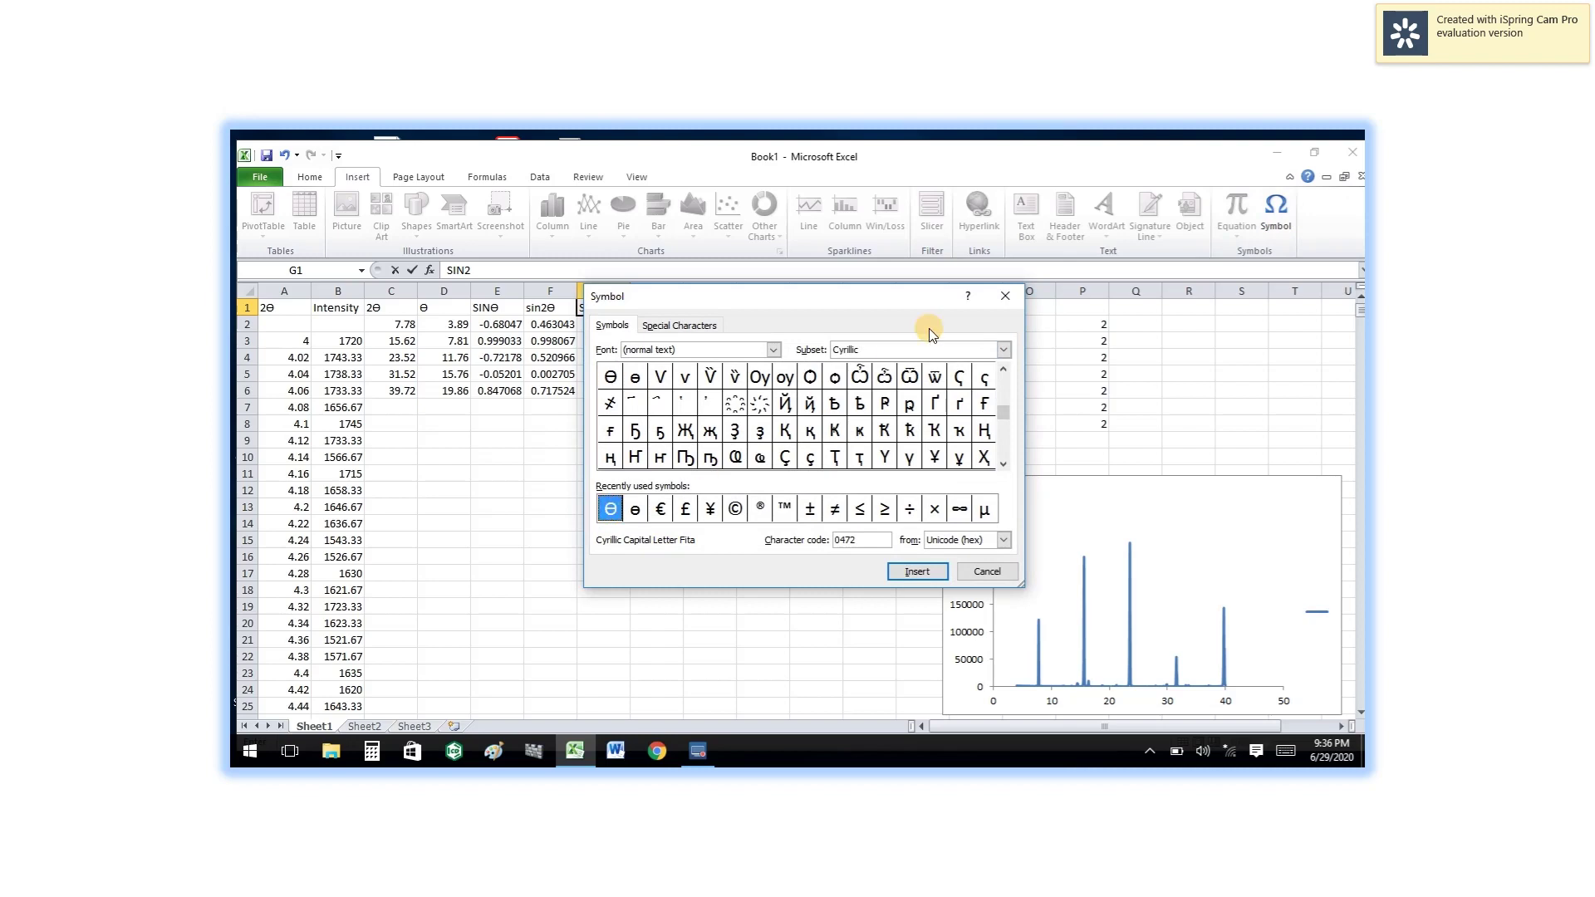
click(1009, 296)
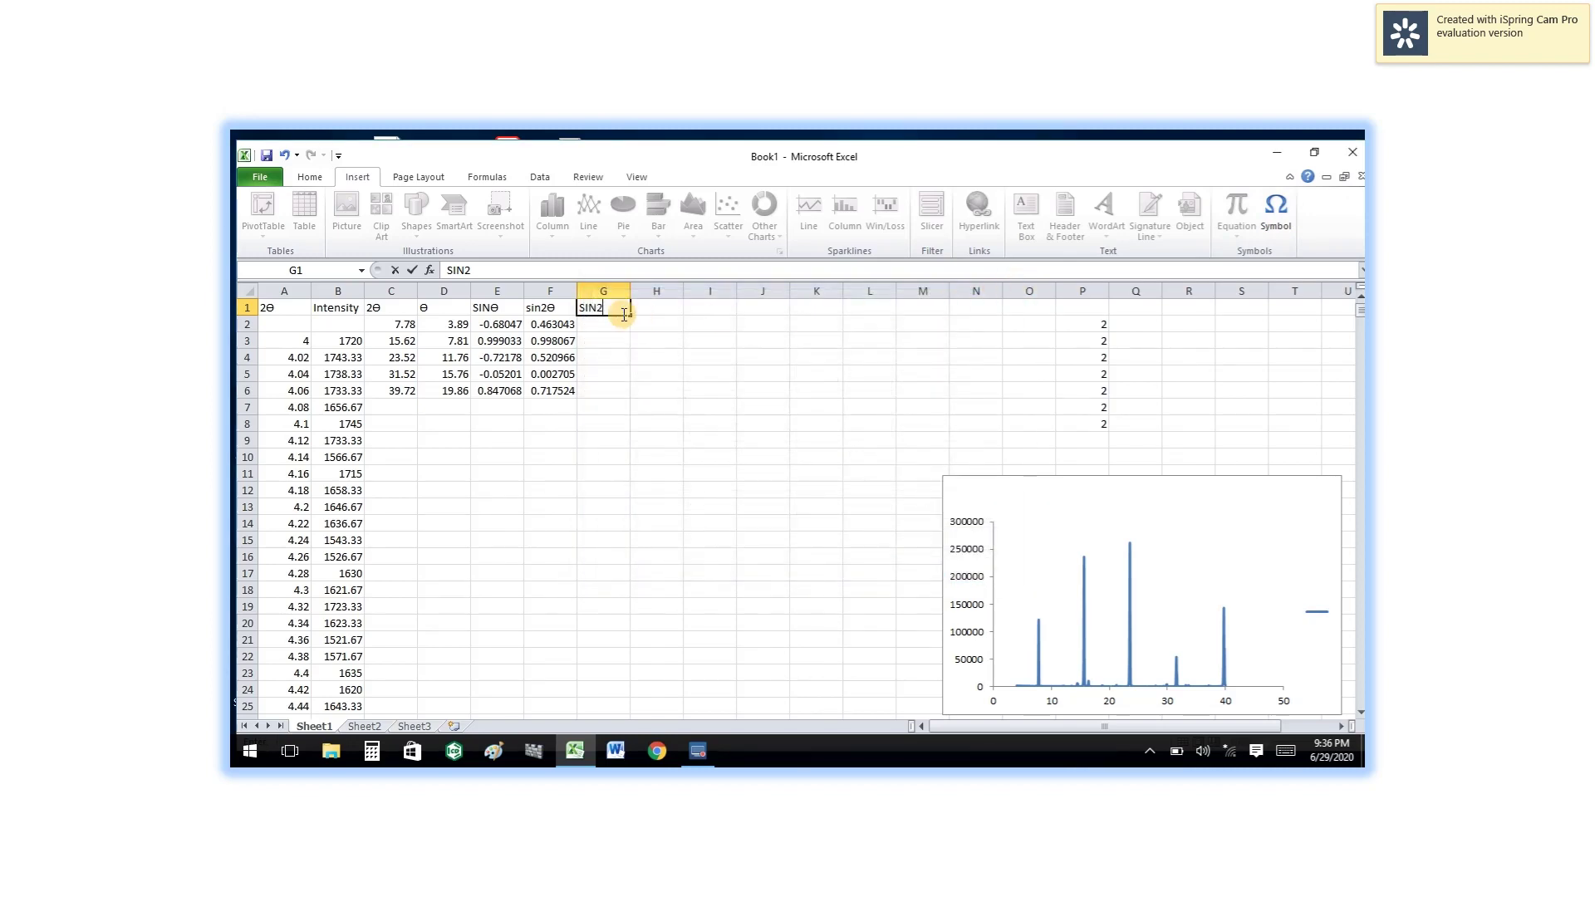
text(/SIN2)
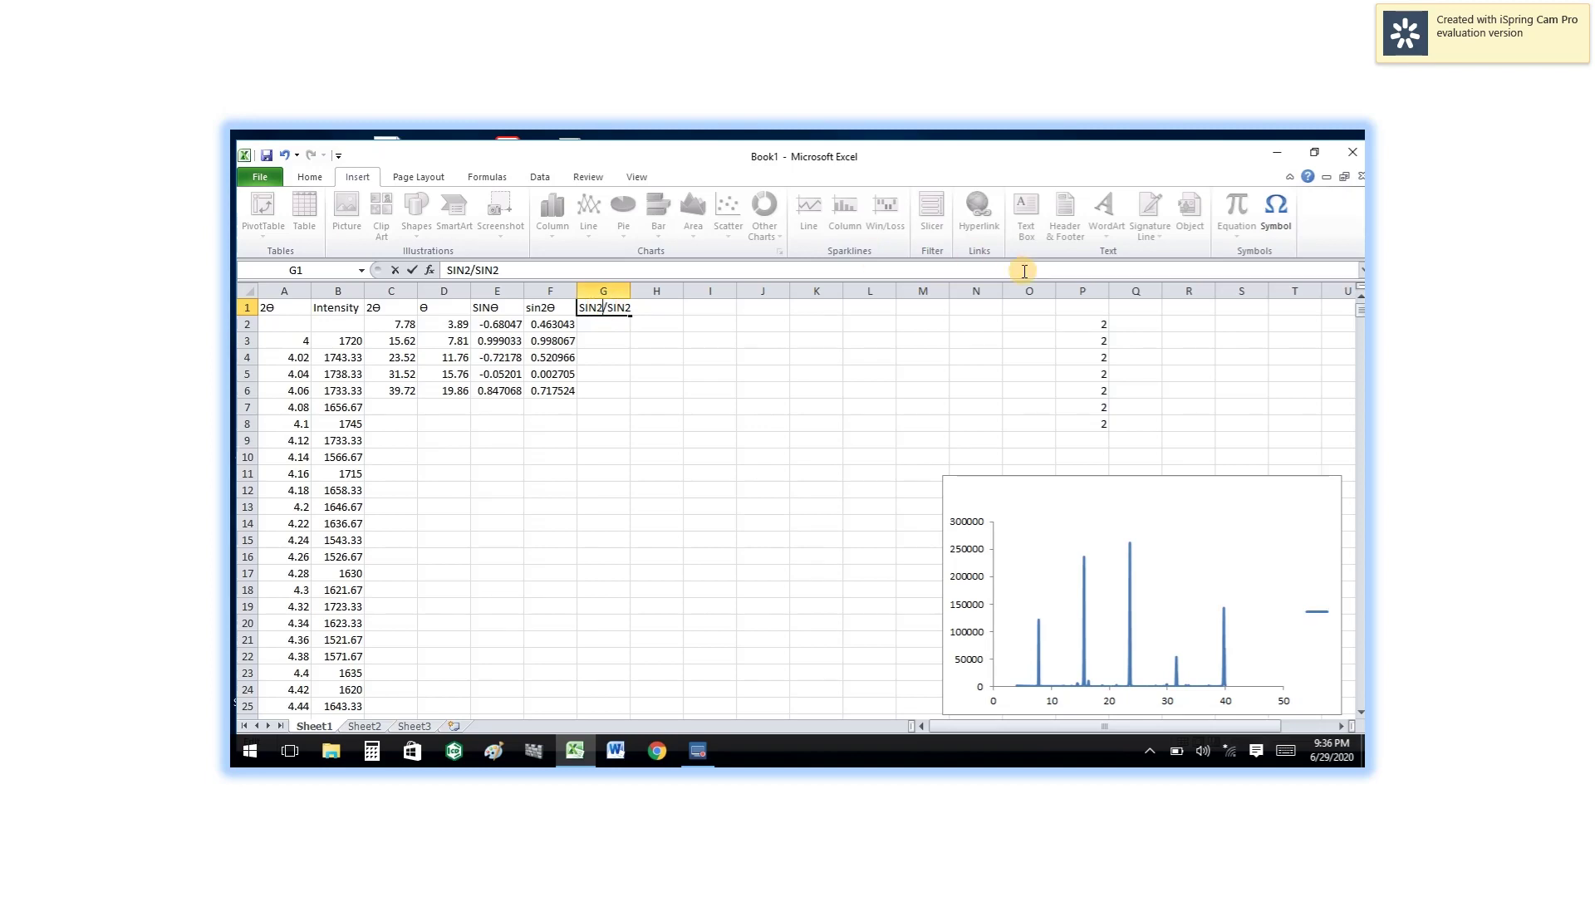
Insert the Ө symbol after the first SIN2 in the G1 header
click(1278, 204)
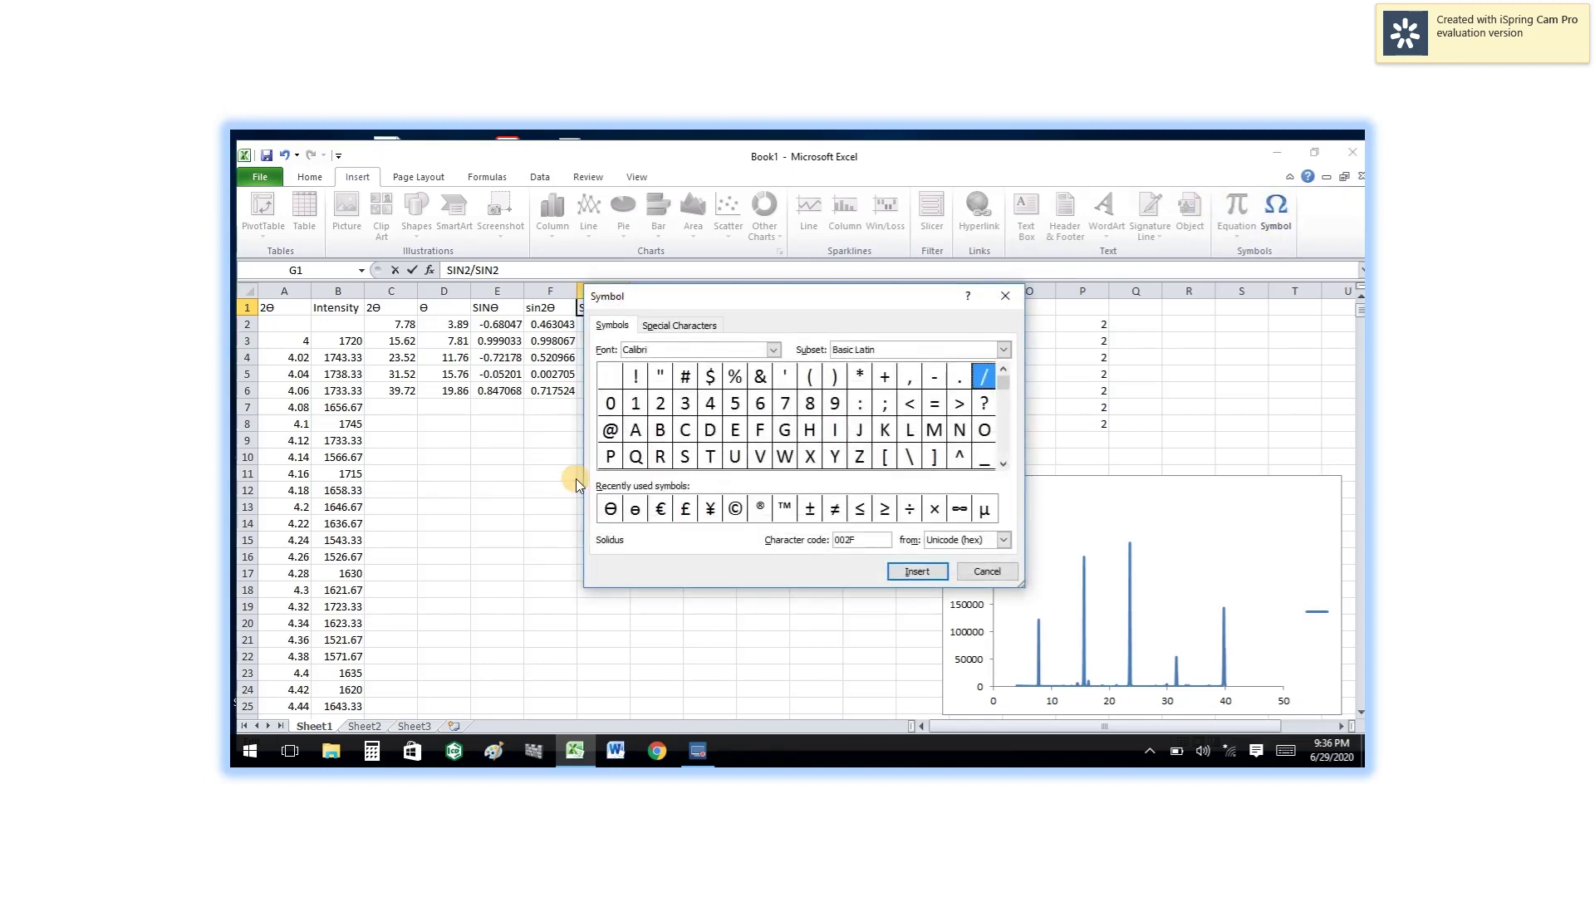
click(609, 509)
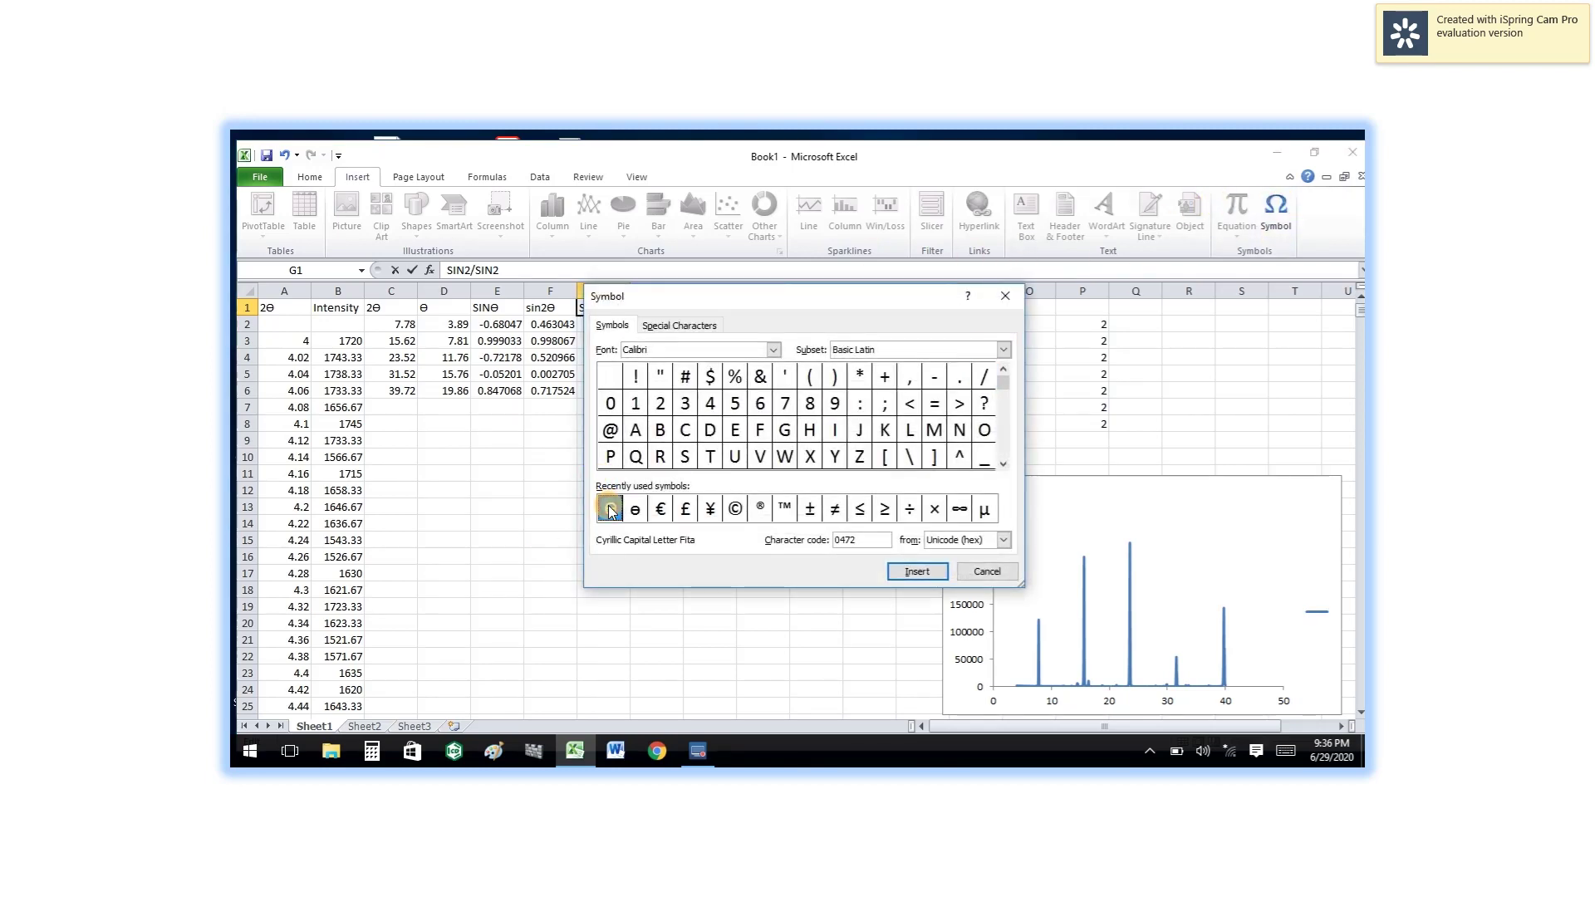
click(918, 571)
click(1007, 297)
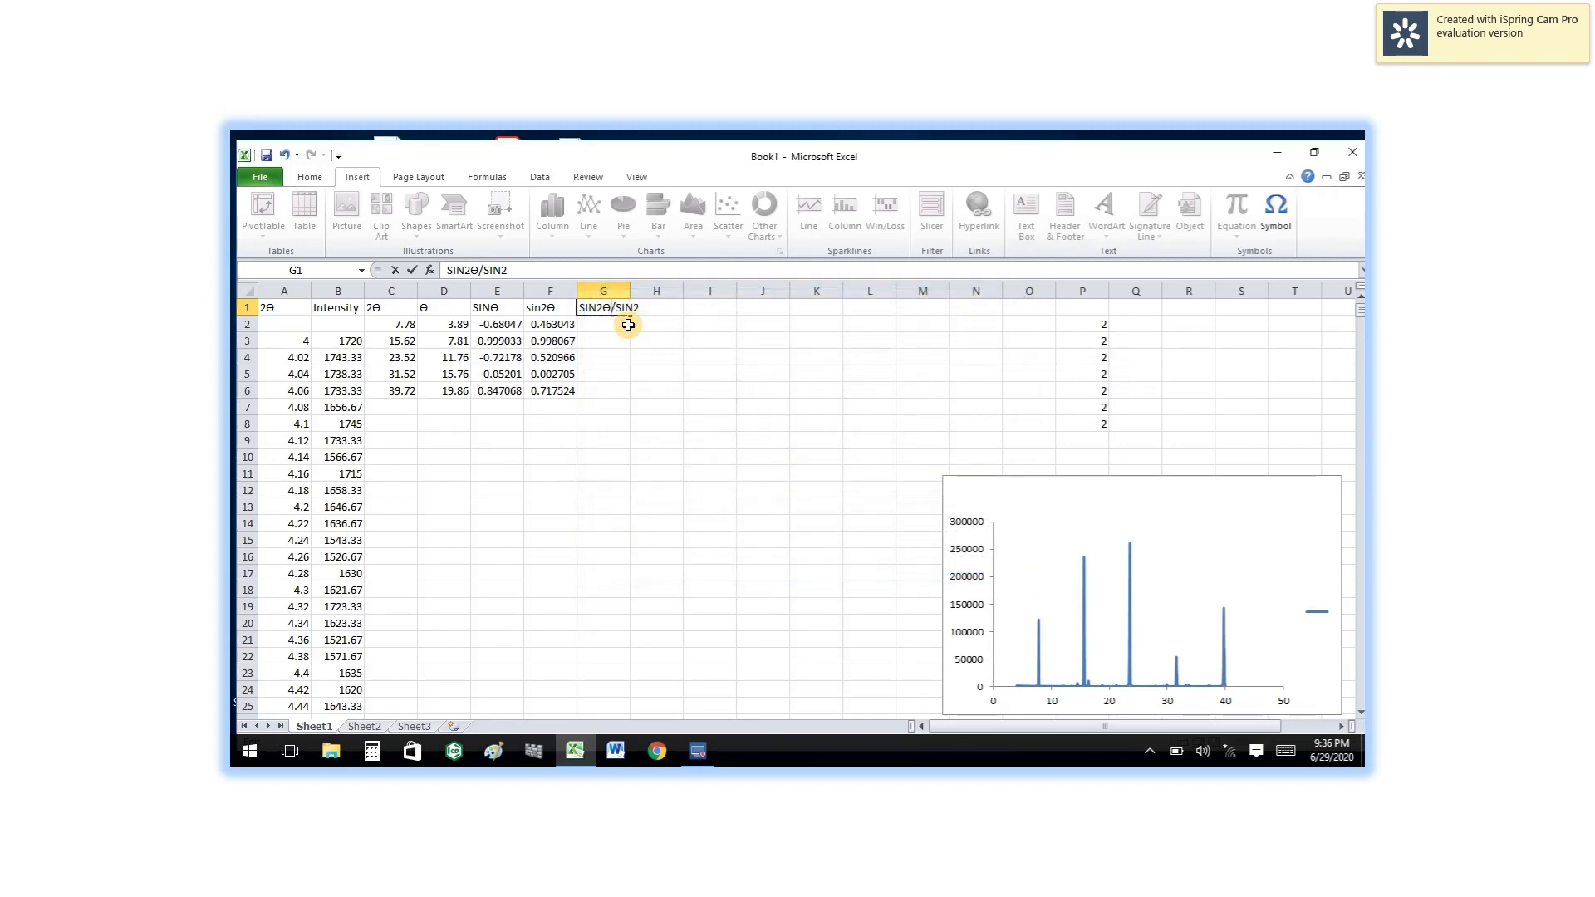
Insert the Ө symbol after the second SIN2 at the end of the G1 header
click(636, 307)
click(1279, 211)
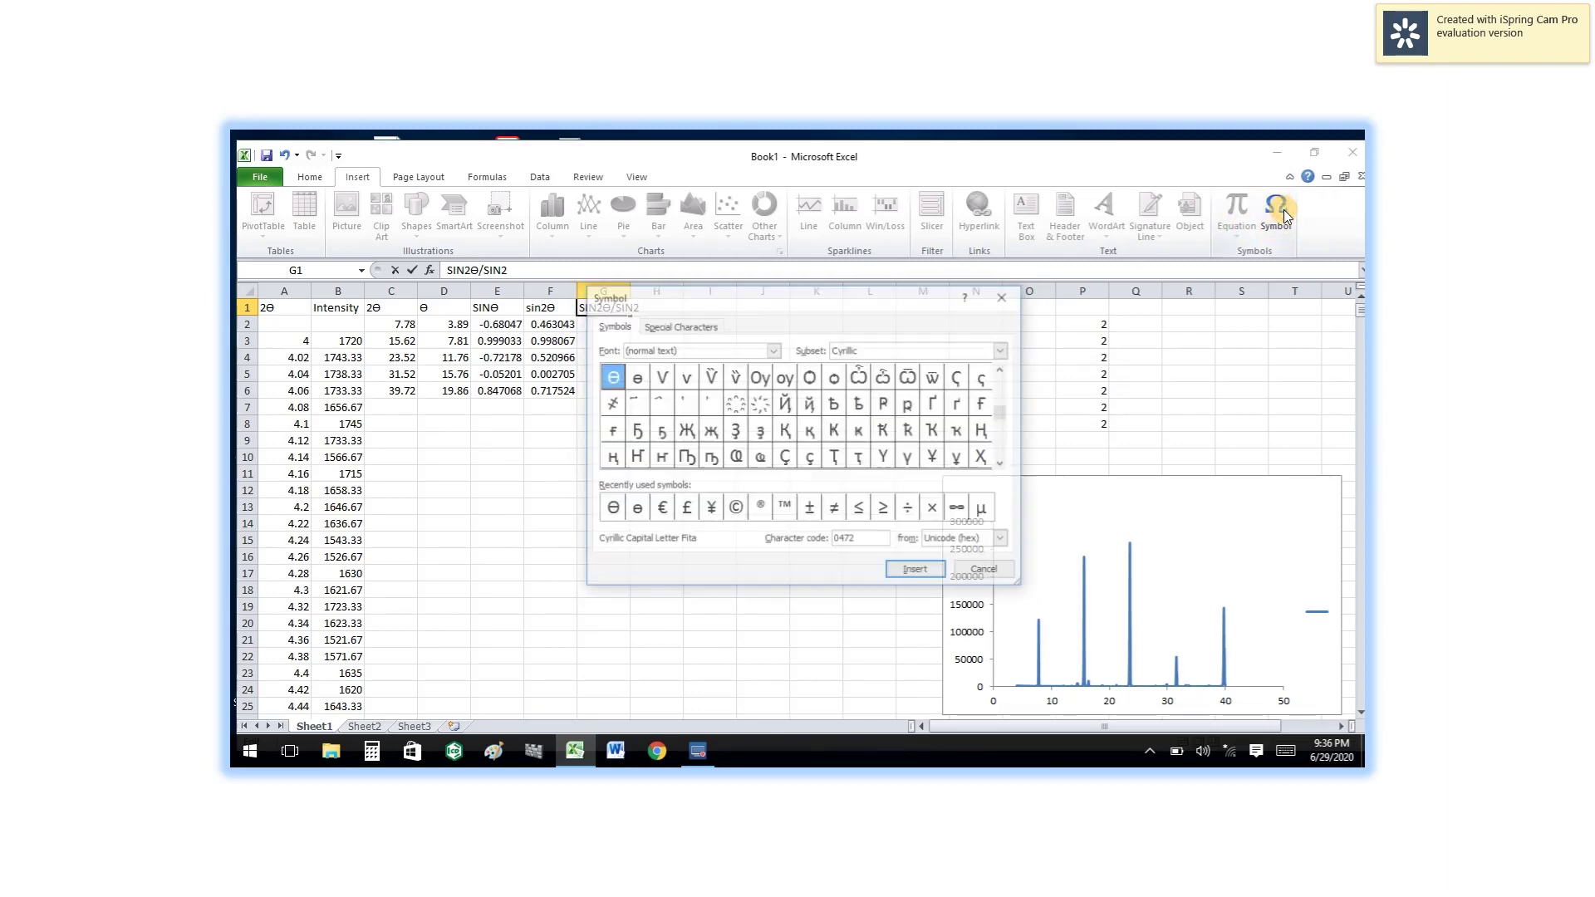
click(611, 510)
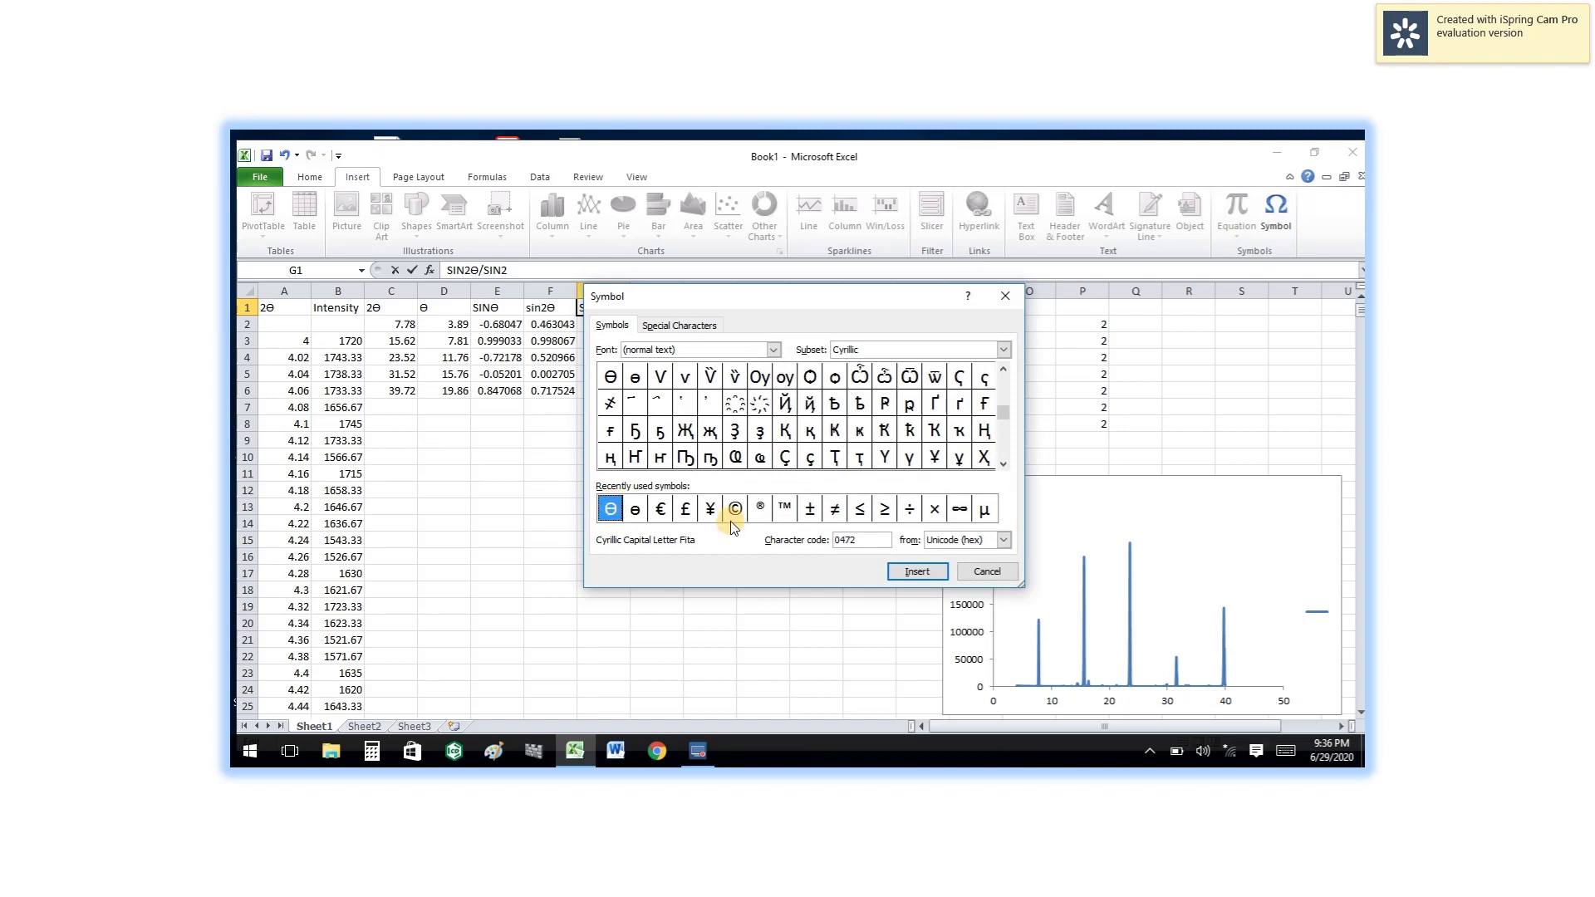
click(917, 572)
click(1003, 293)
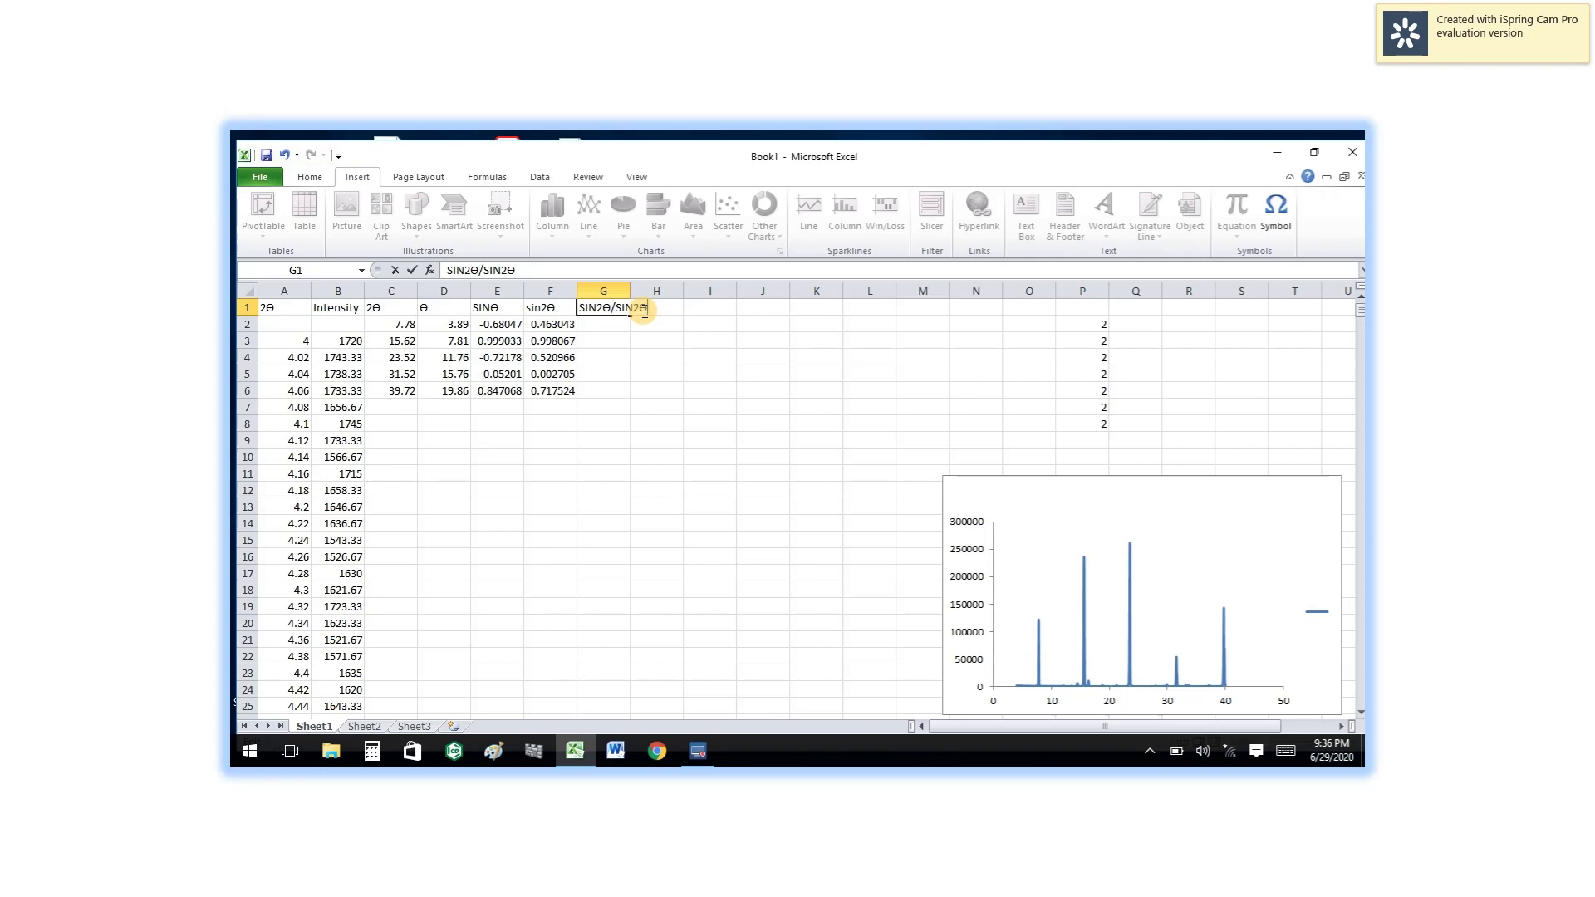
Append min to the G1 header and widen column G to fit the full text
text(min)
click(648, 324)
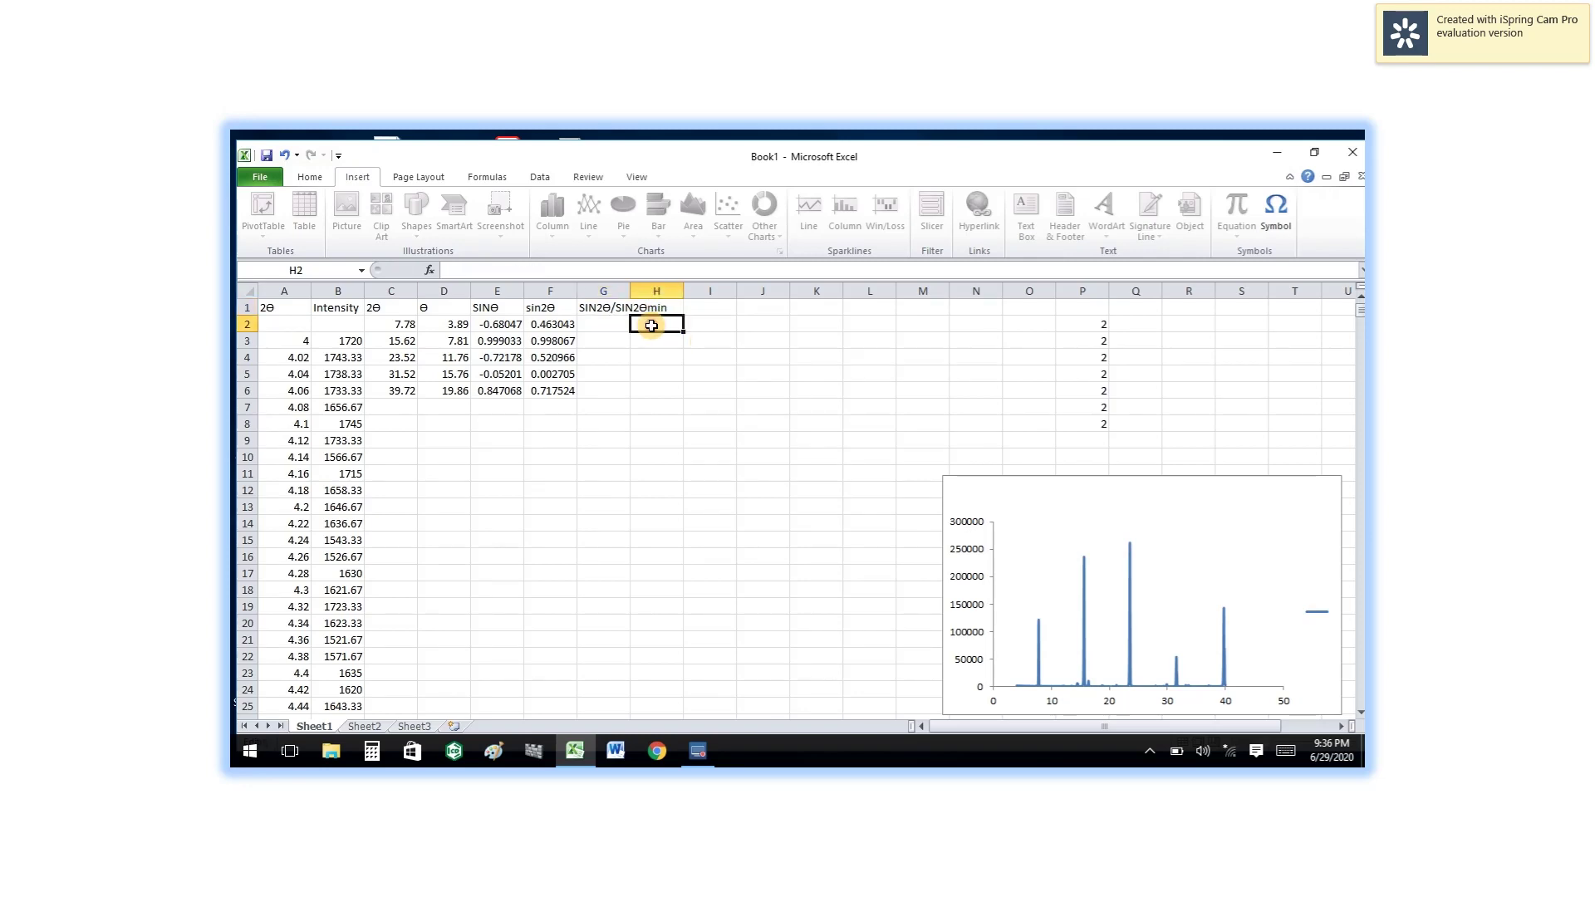
drag(632, 288, 673, 289)
click(604, 322)
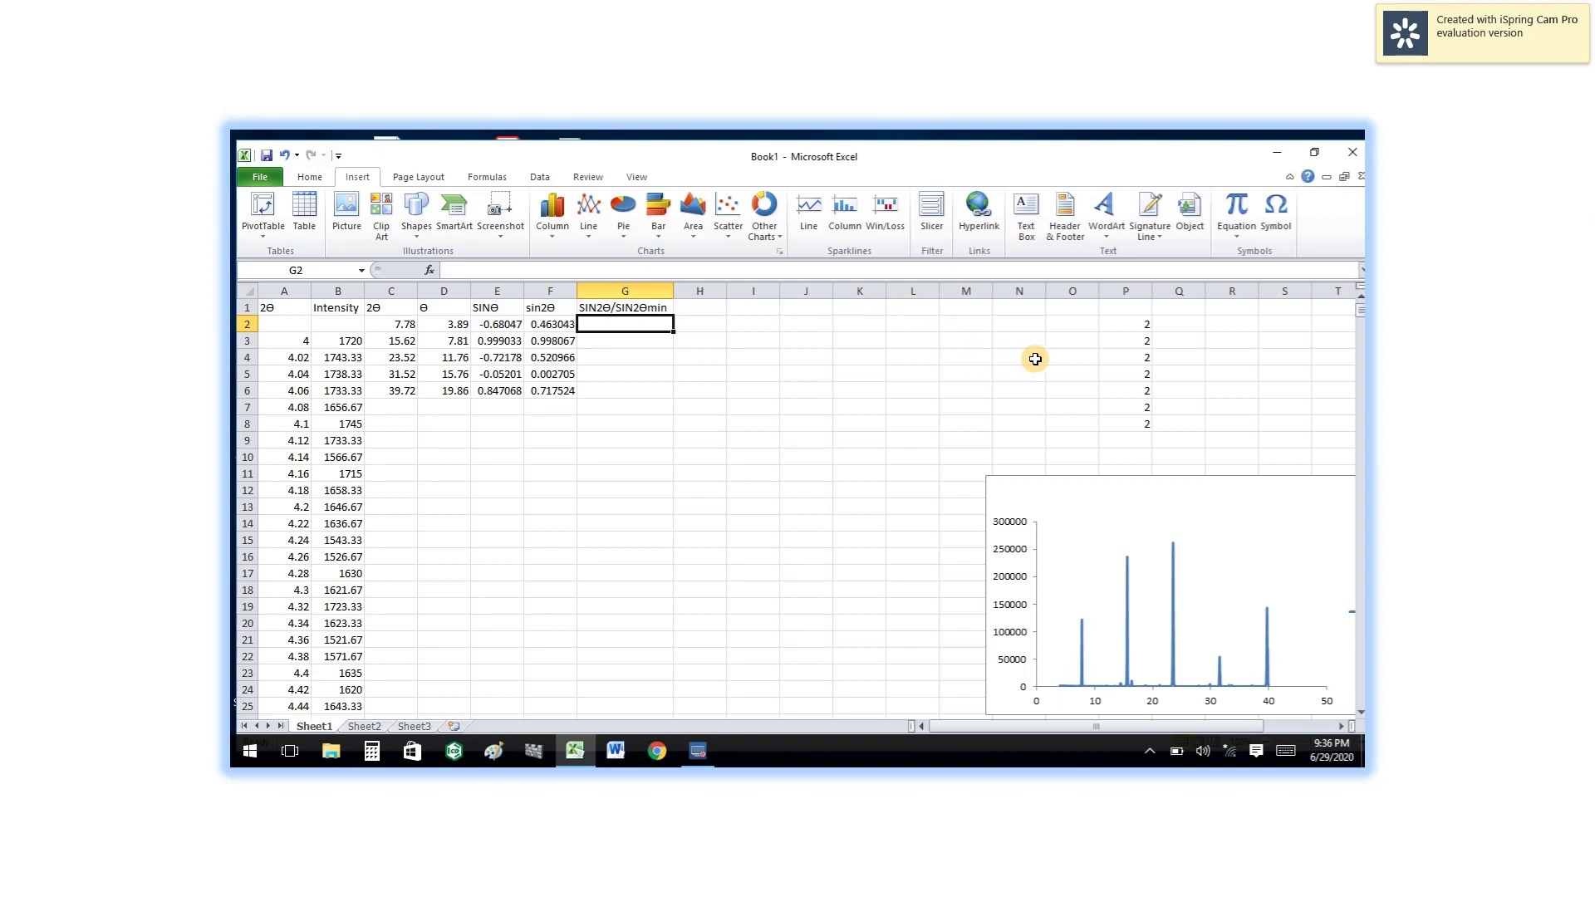
Enter the minimum sin2Ө value 0.002705 in cell O4
click(1074, 358)
text(0)
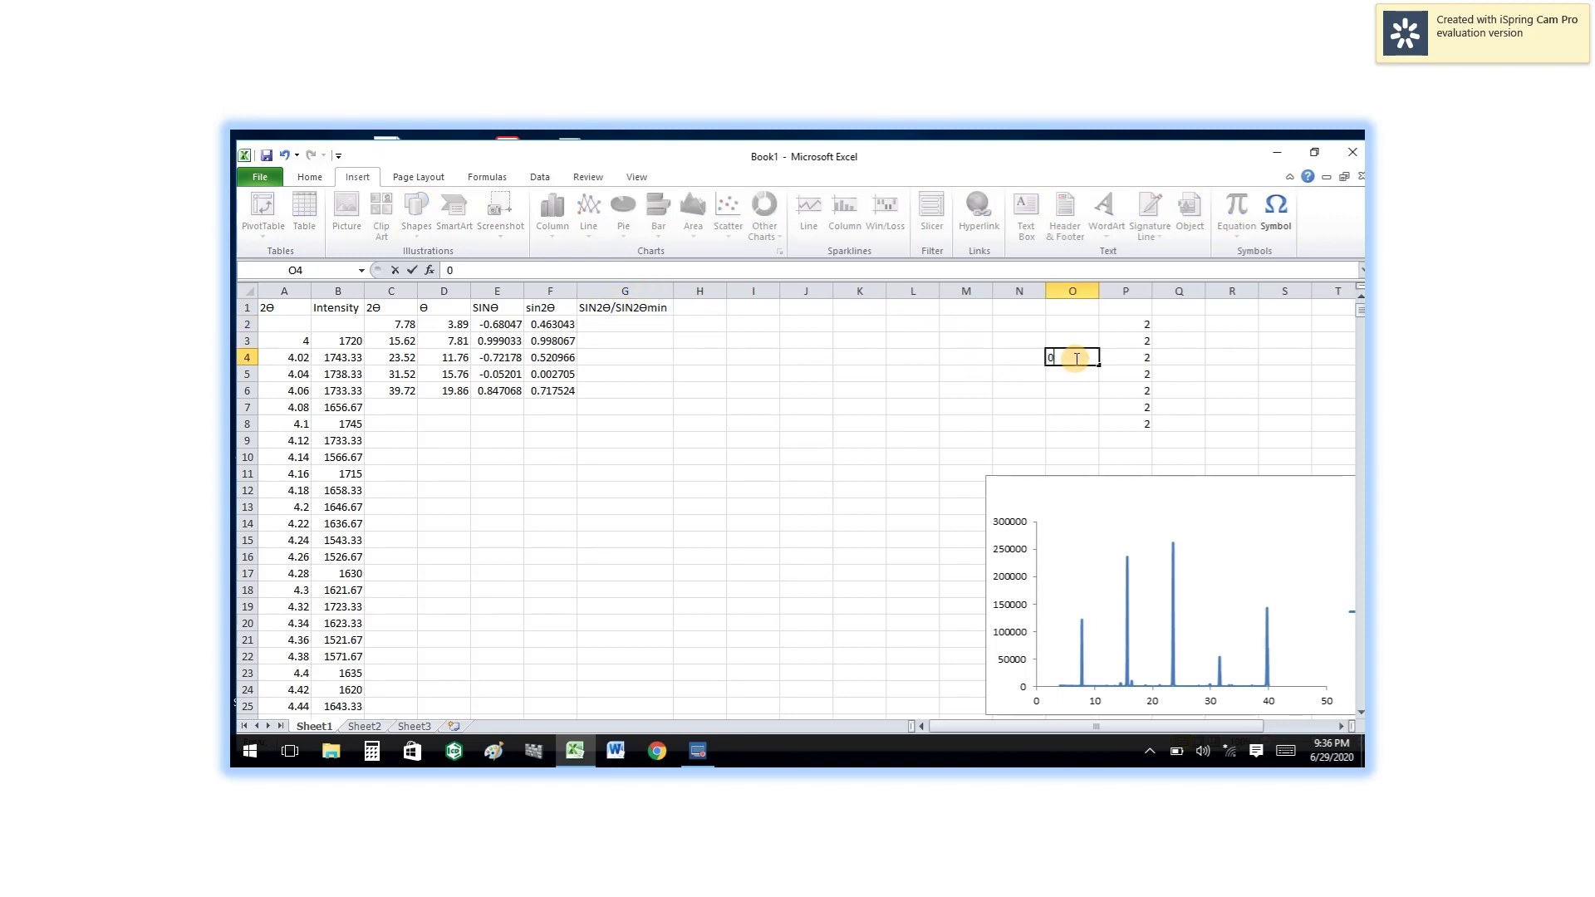
text(.002705)
Calculate the first SIN2Ө/SIN2Өmin ratio in cell G2 with the formula =F2/O4
click(607, 329)
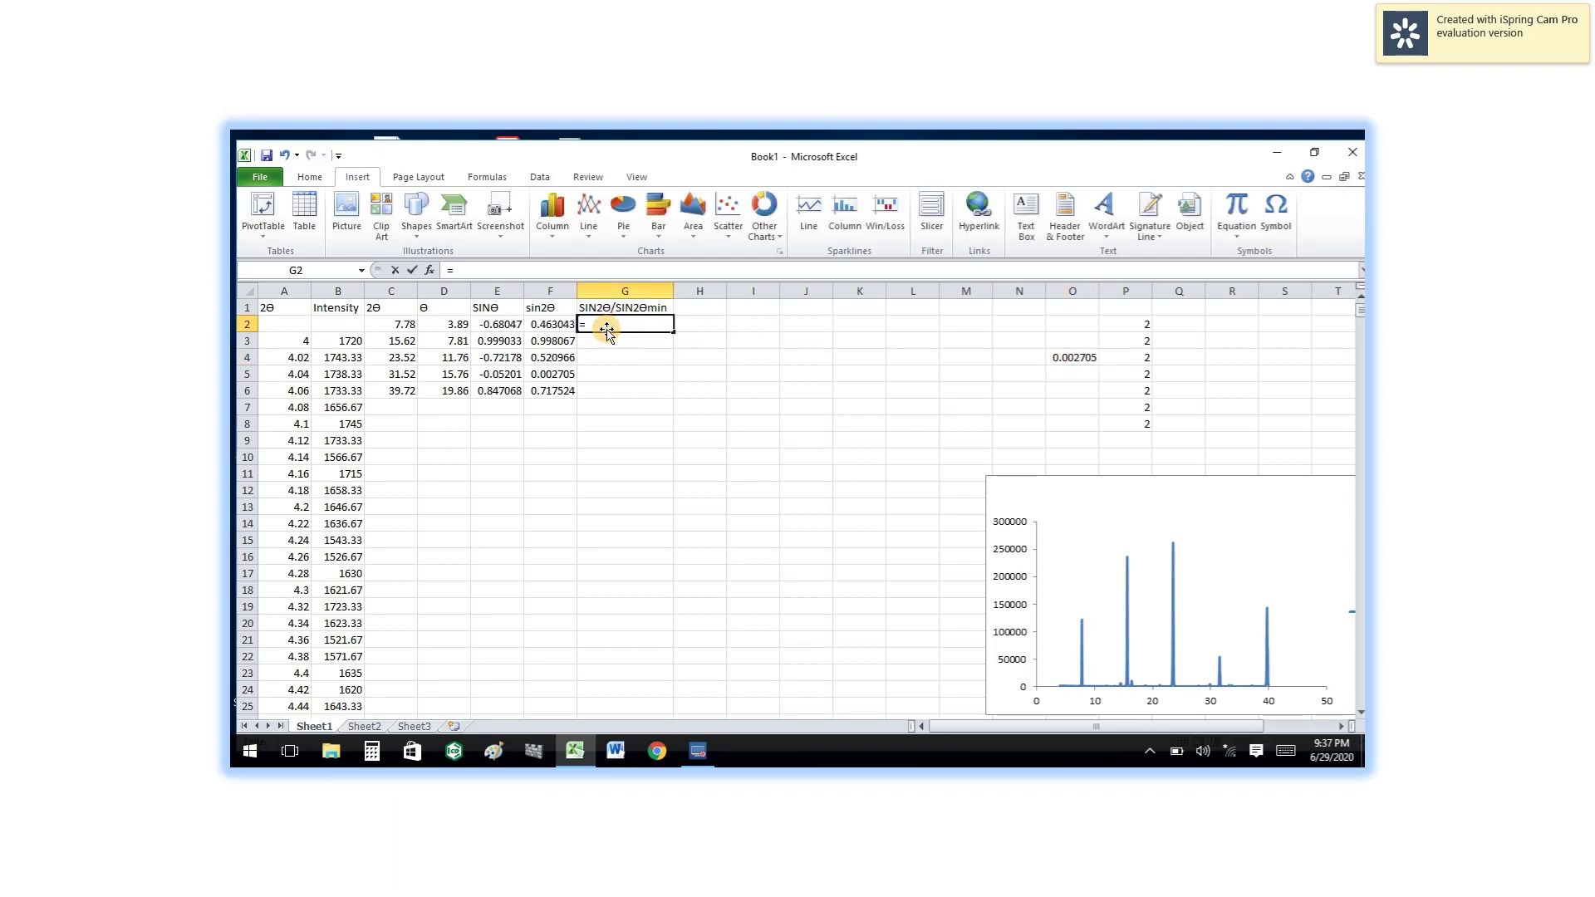
text(=)
click(558, 327)
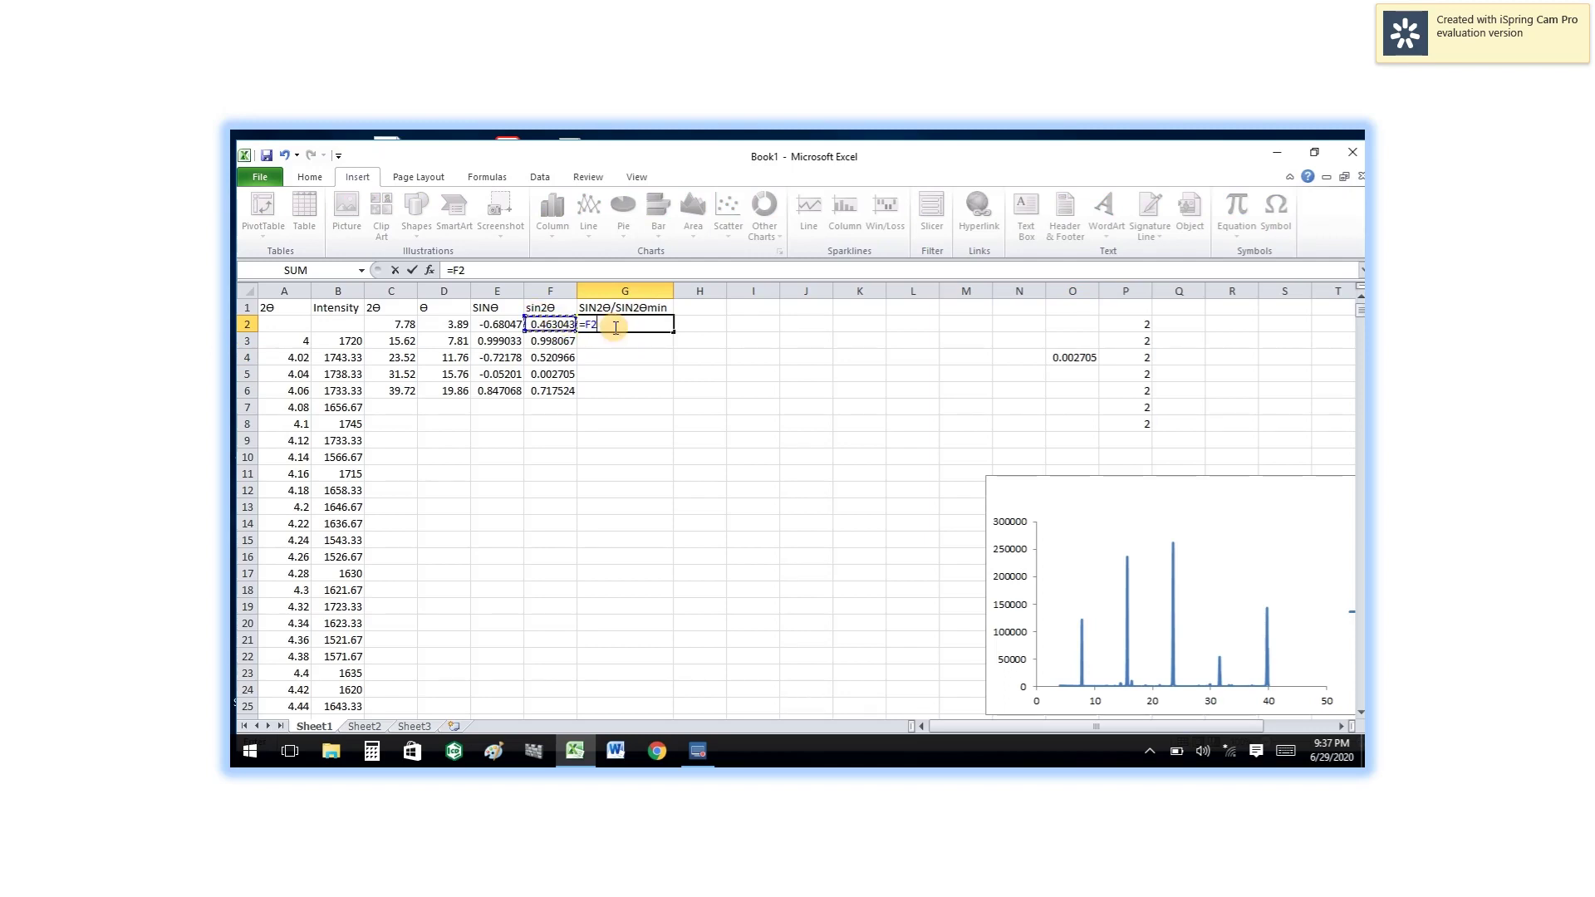
text(/)
click(1065, 360)
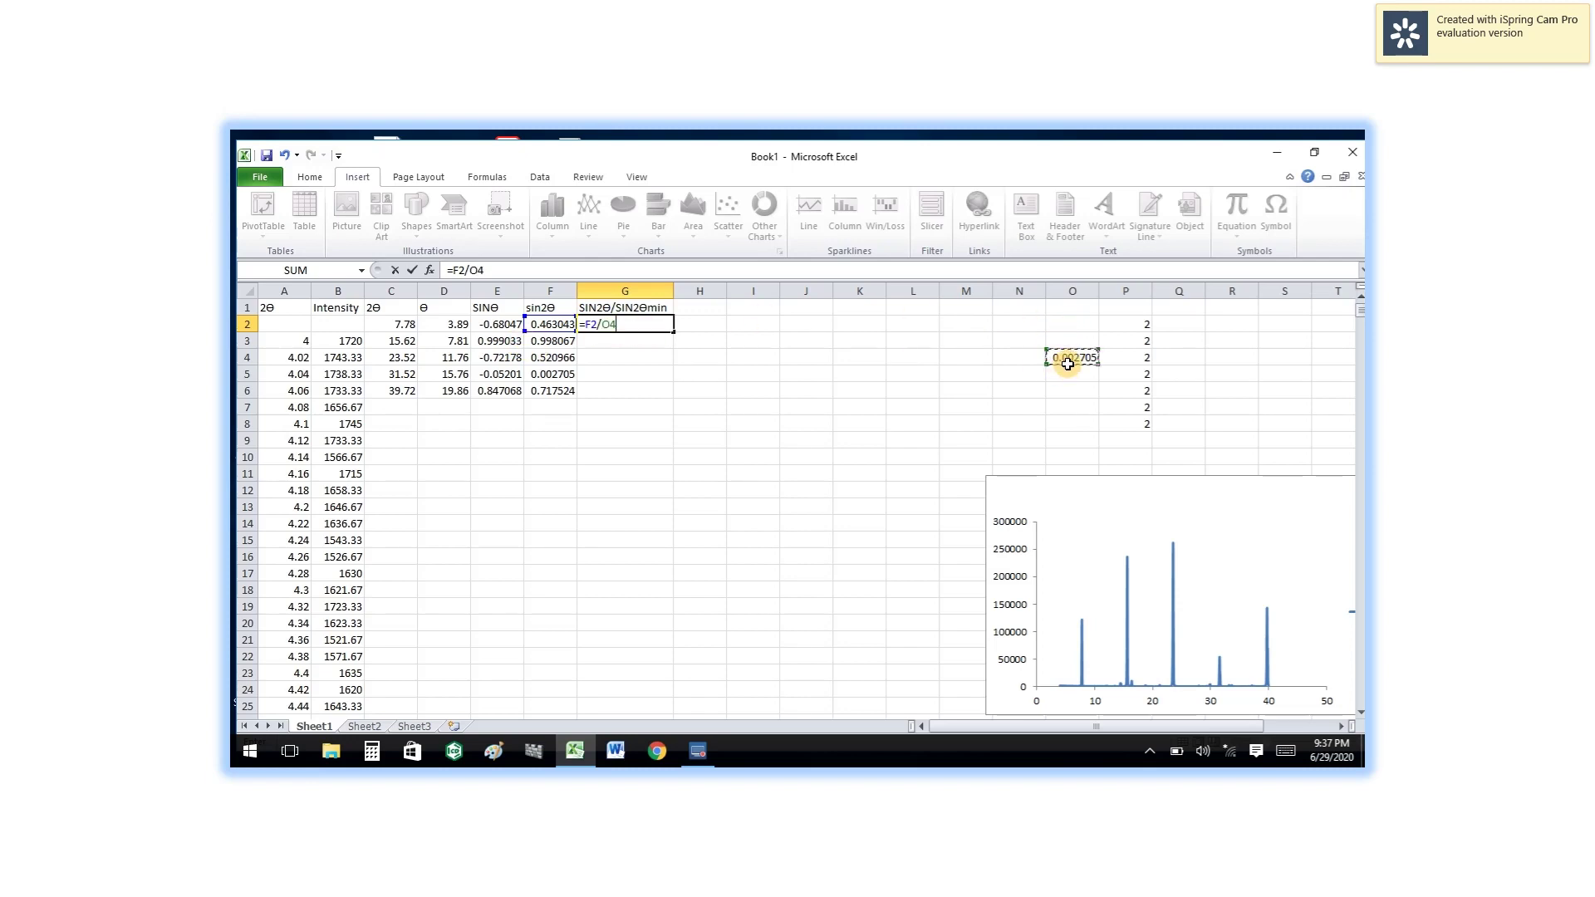
key(Return)
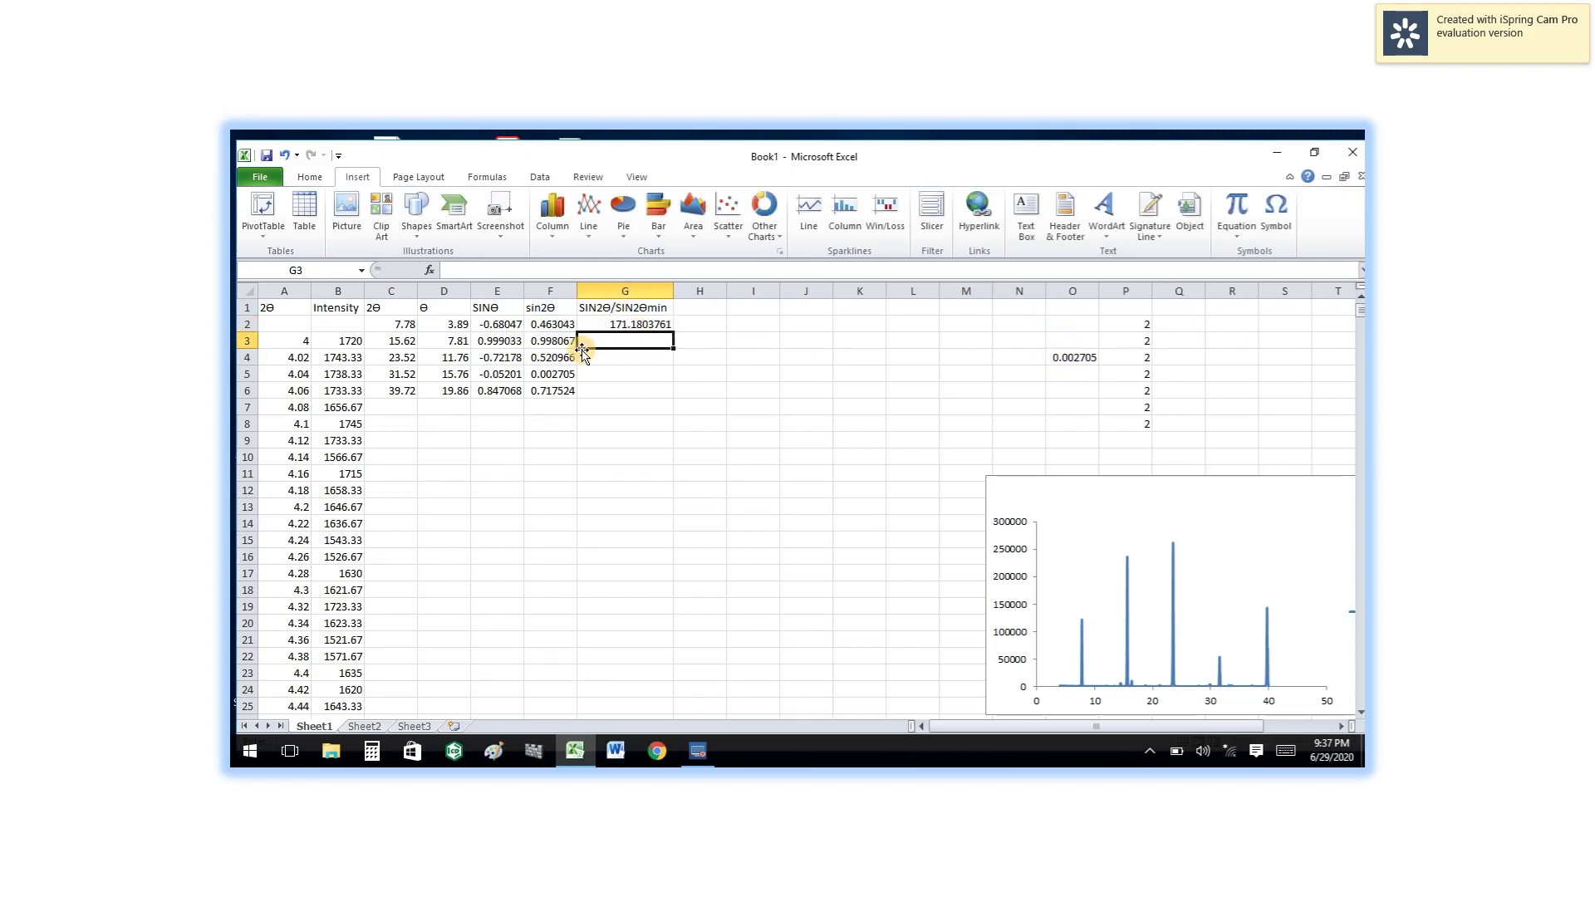
Calculate the SIN2Ө/SIN2Өmin ratio for the second peak in cell G3 with the formula =F3/O4
text(=)
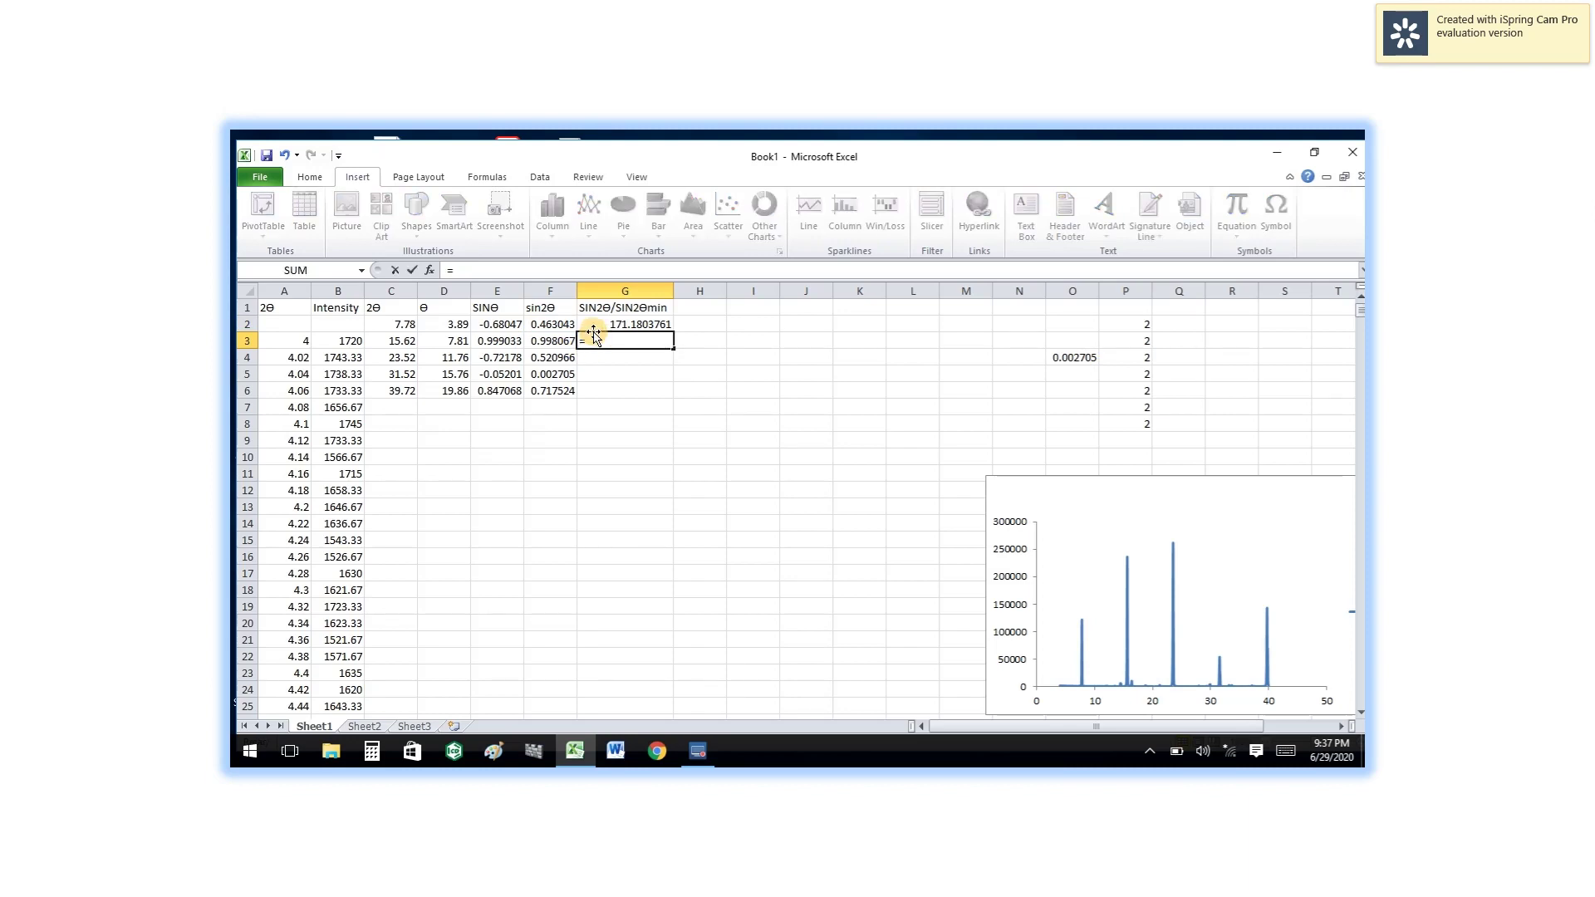
click(554, 342)
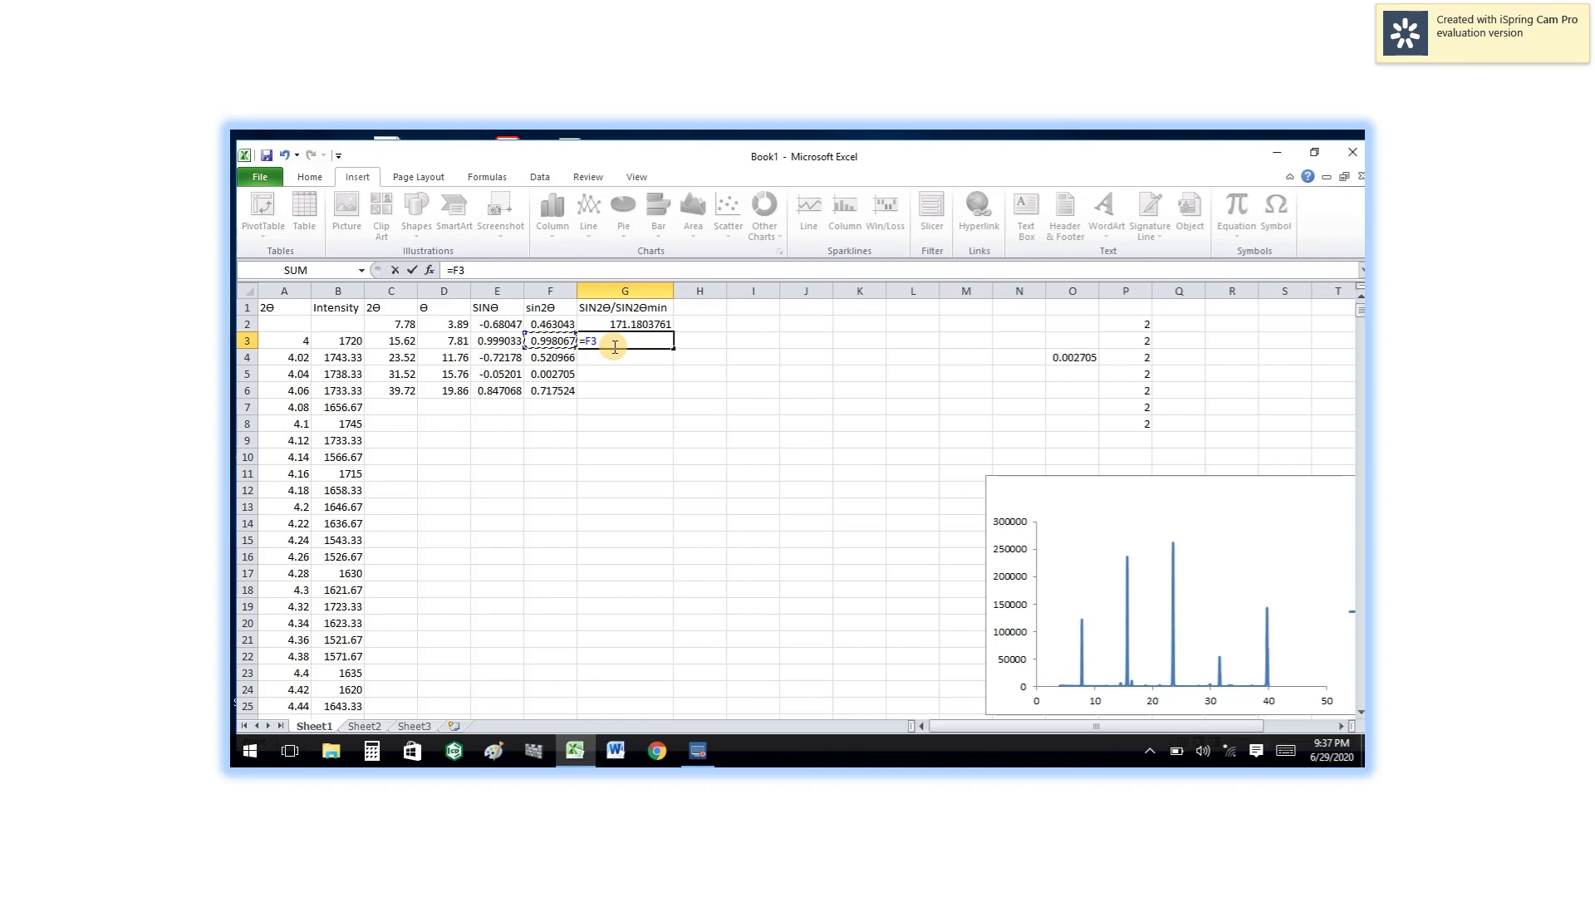
text(/)
click(1063, 358)
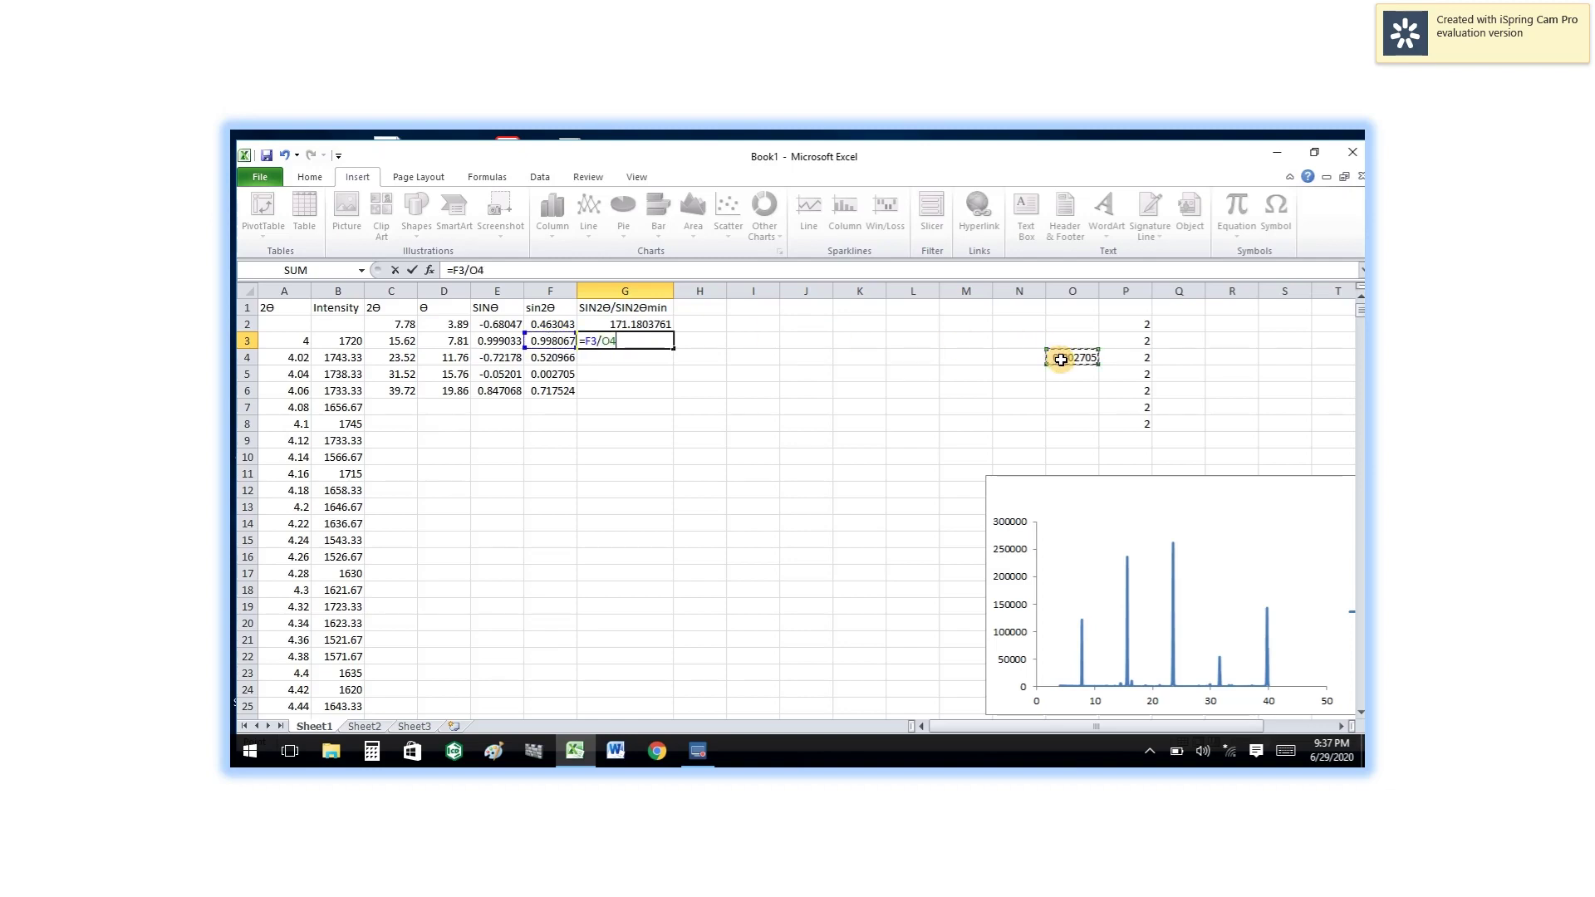
key(Return)
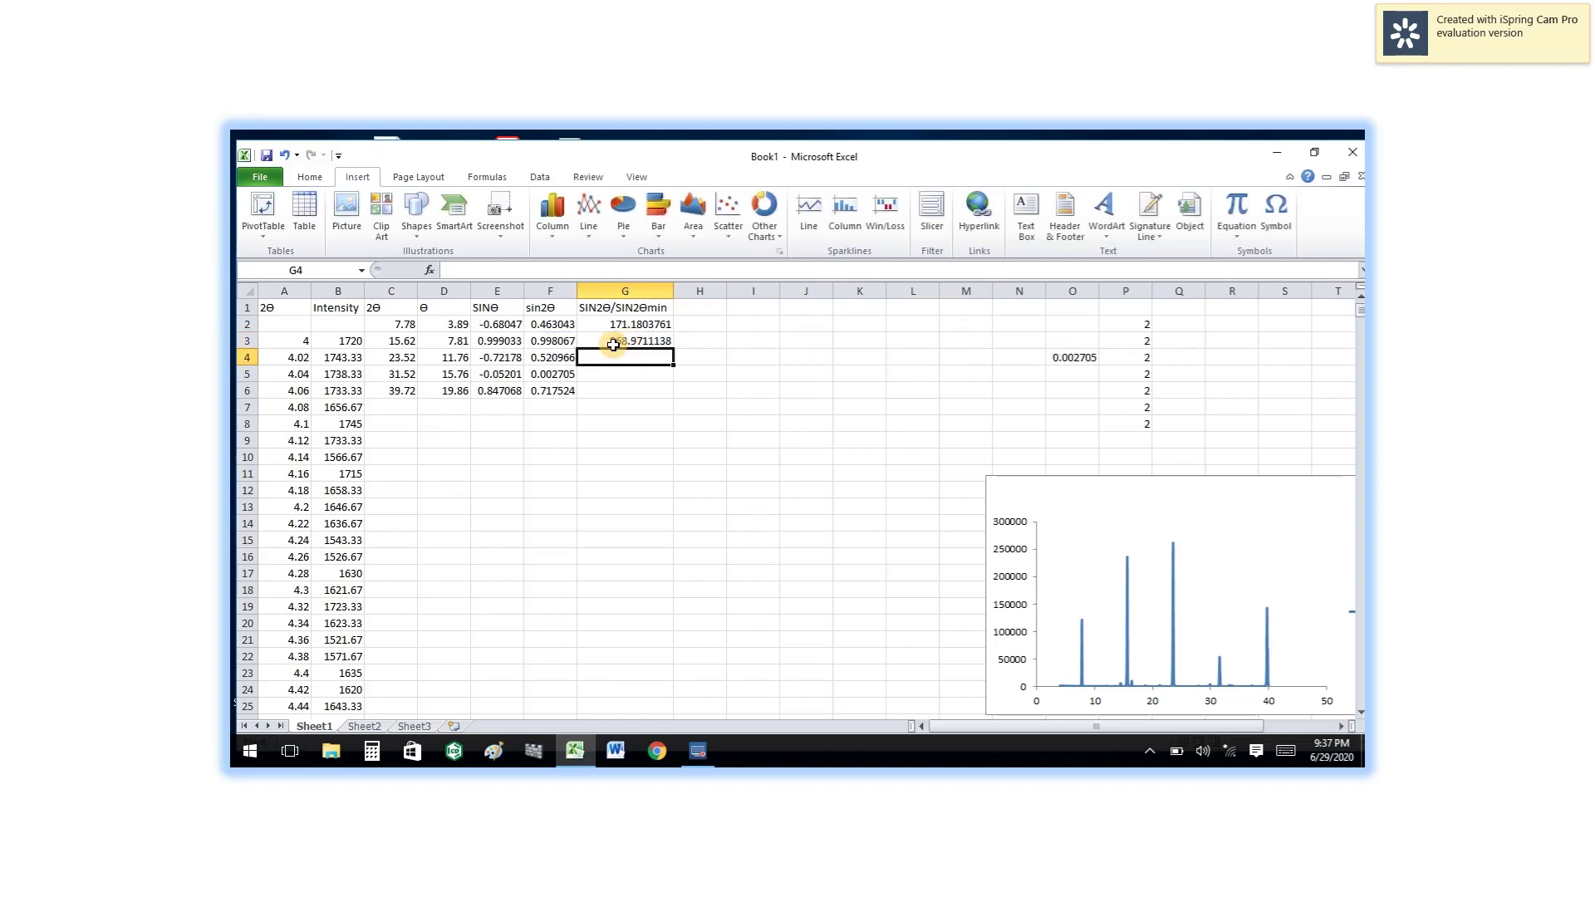
Calculate the SIN2Ө/SIN2Өmin ratio for the third peak in cell G4 with the formula =F4/O4
text(=)
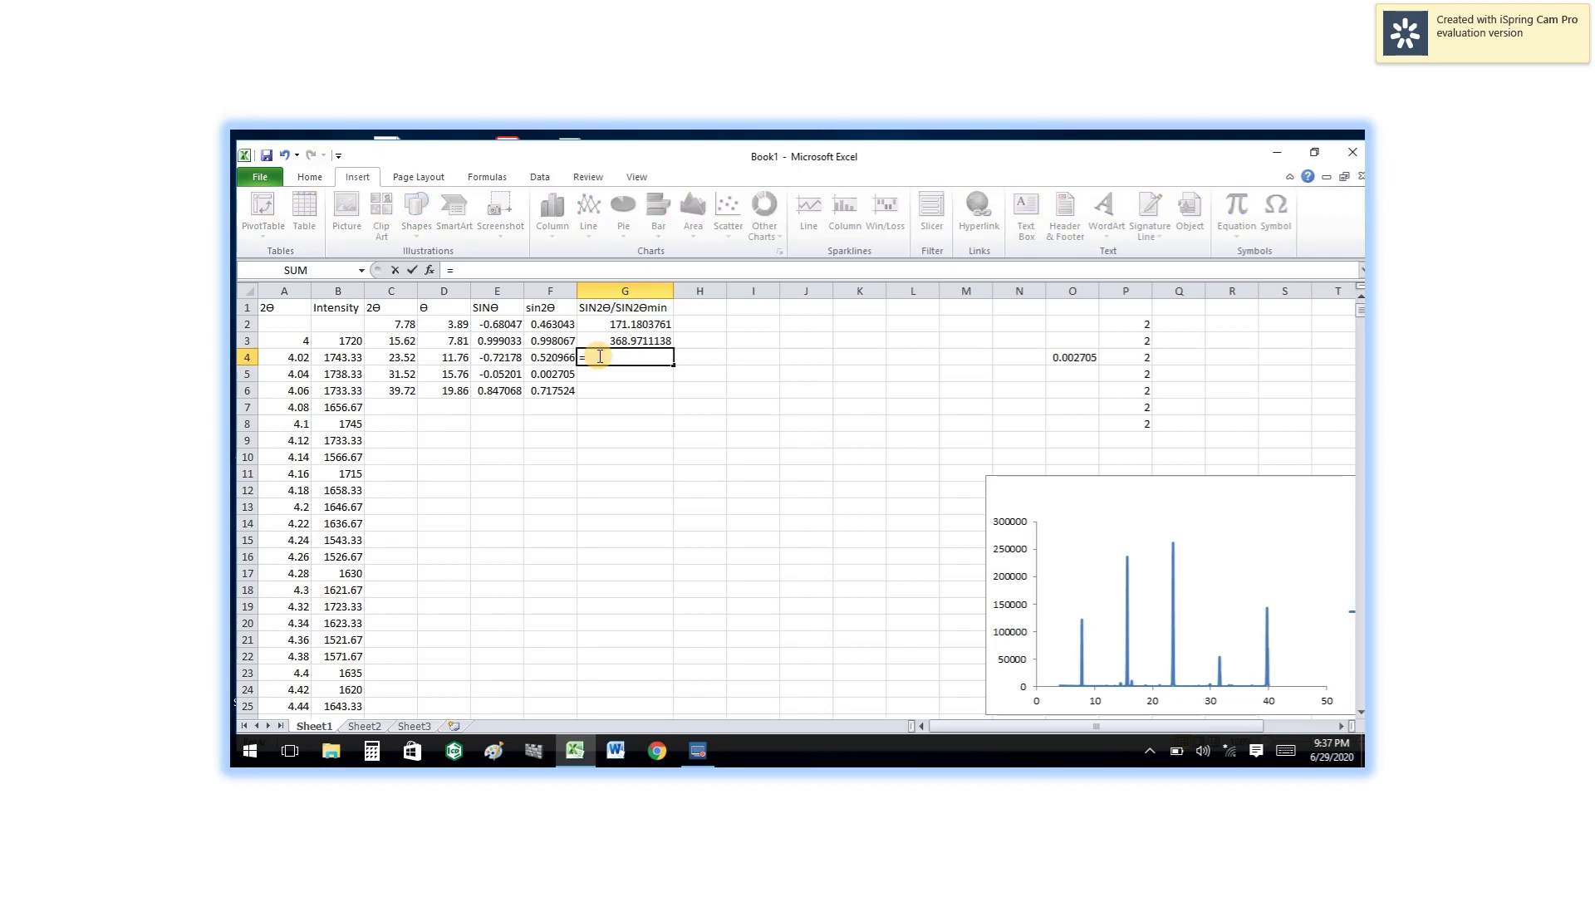
key(Left)
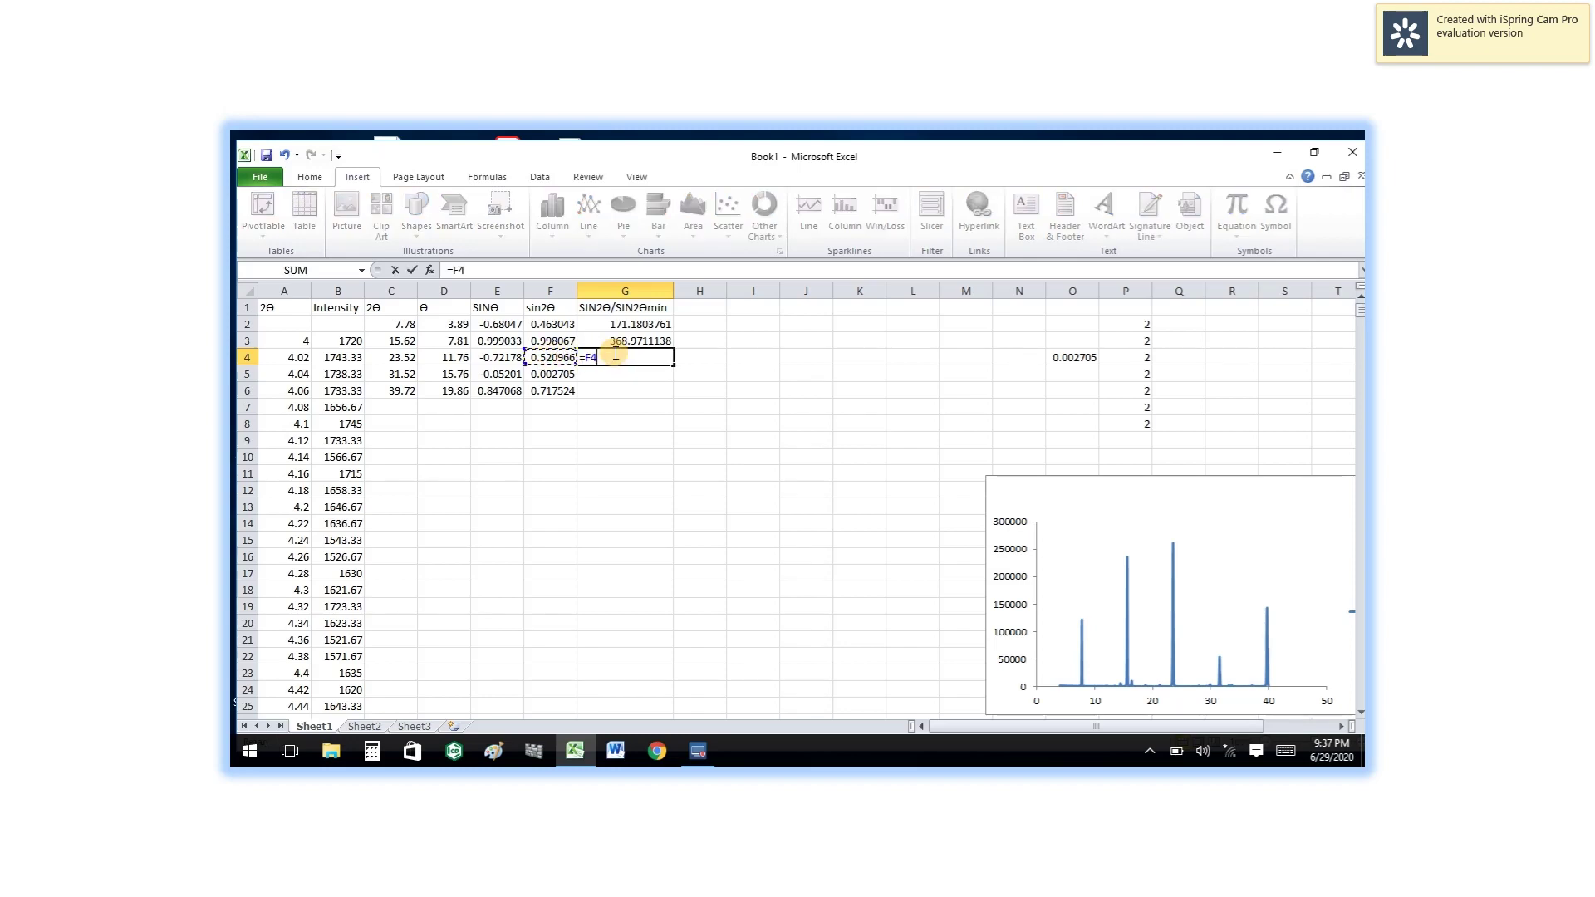
text(/)
click(1090, 359)
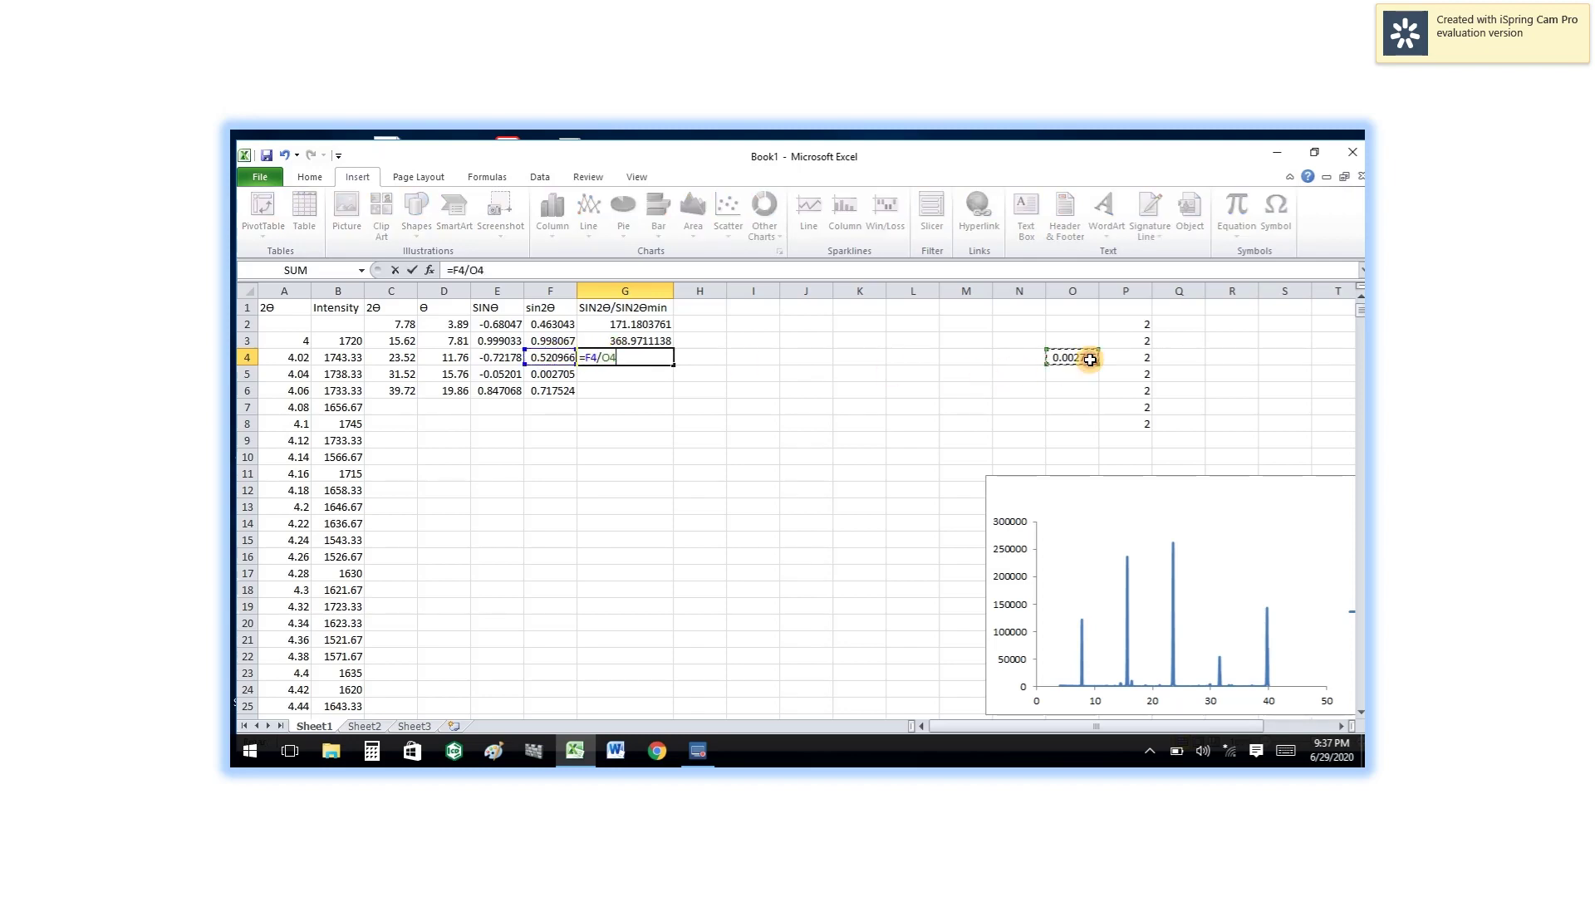
key(Return)
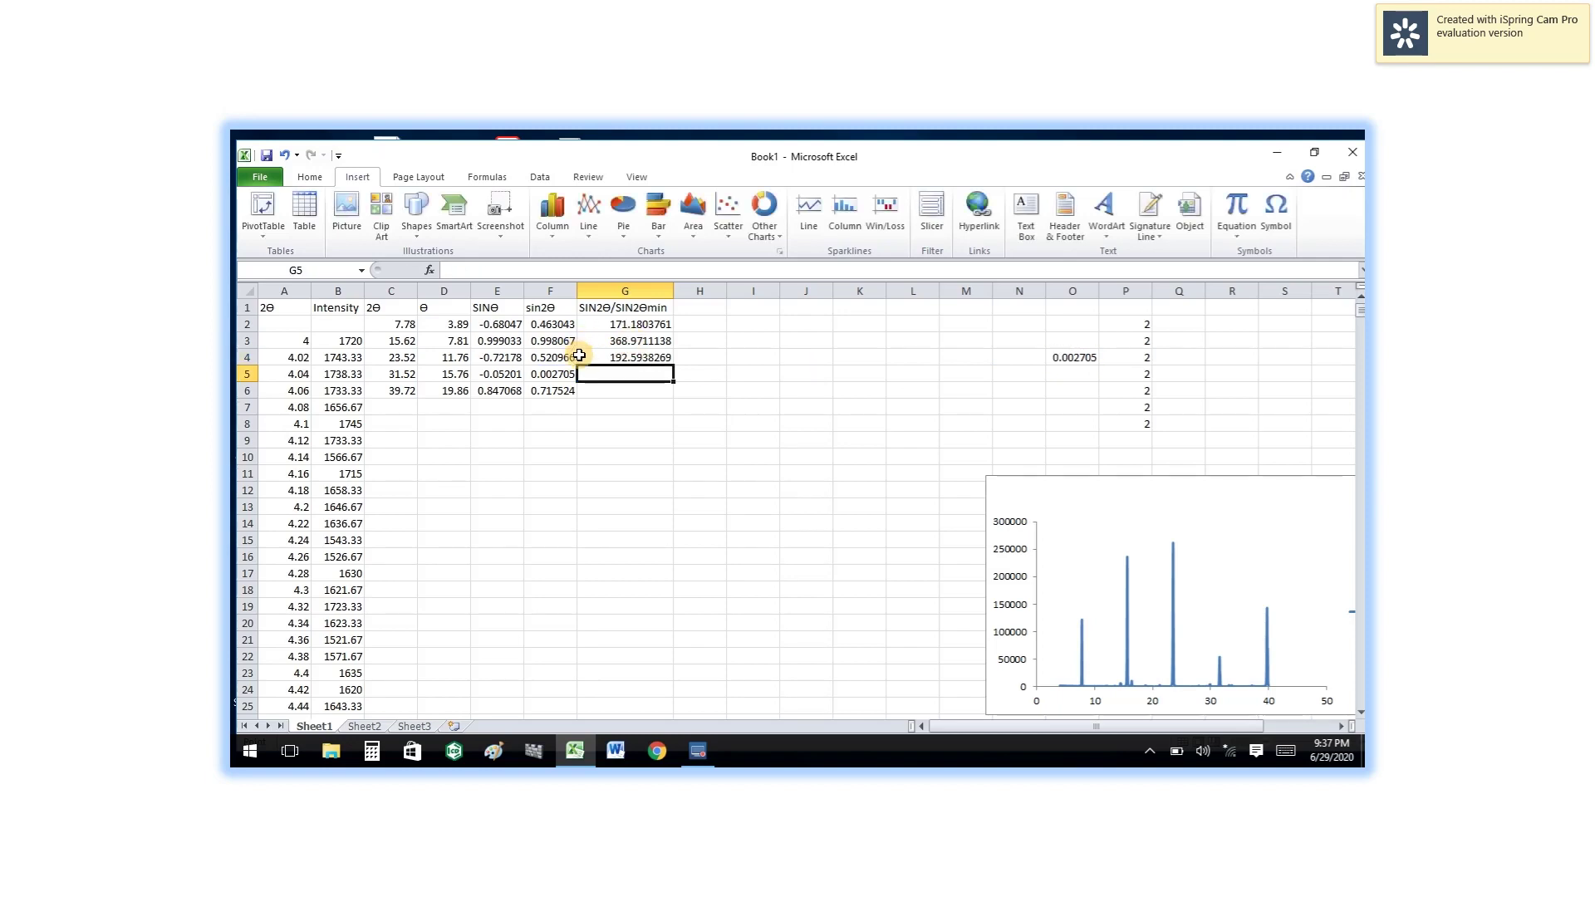
Calculate the SIN2Ө/SIN2Өmin ratio for the fourth peak in cell G5 with the formula =F5/O4
text(=)
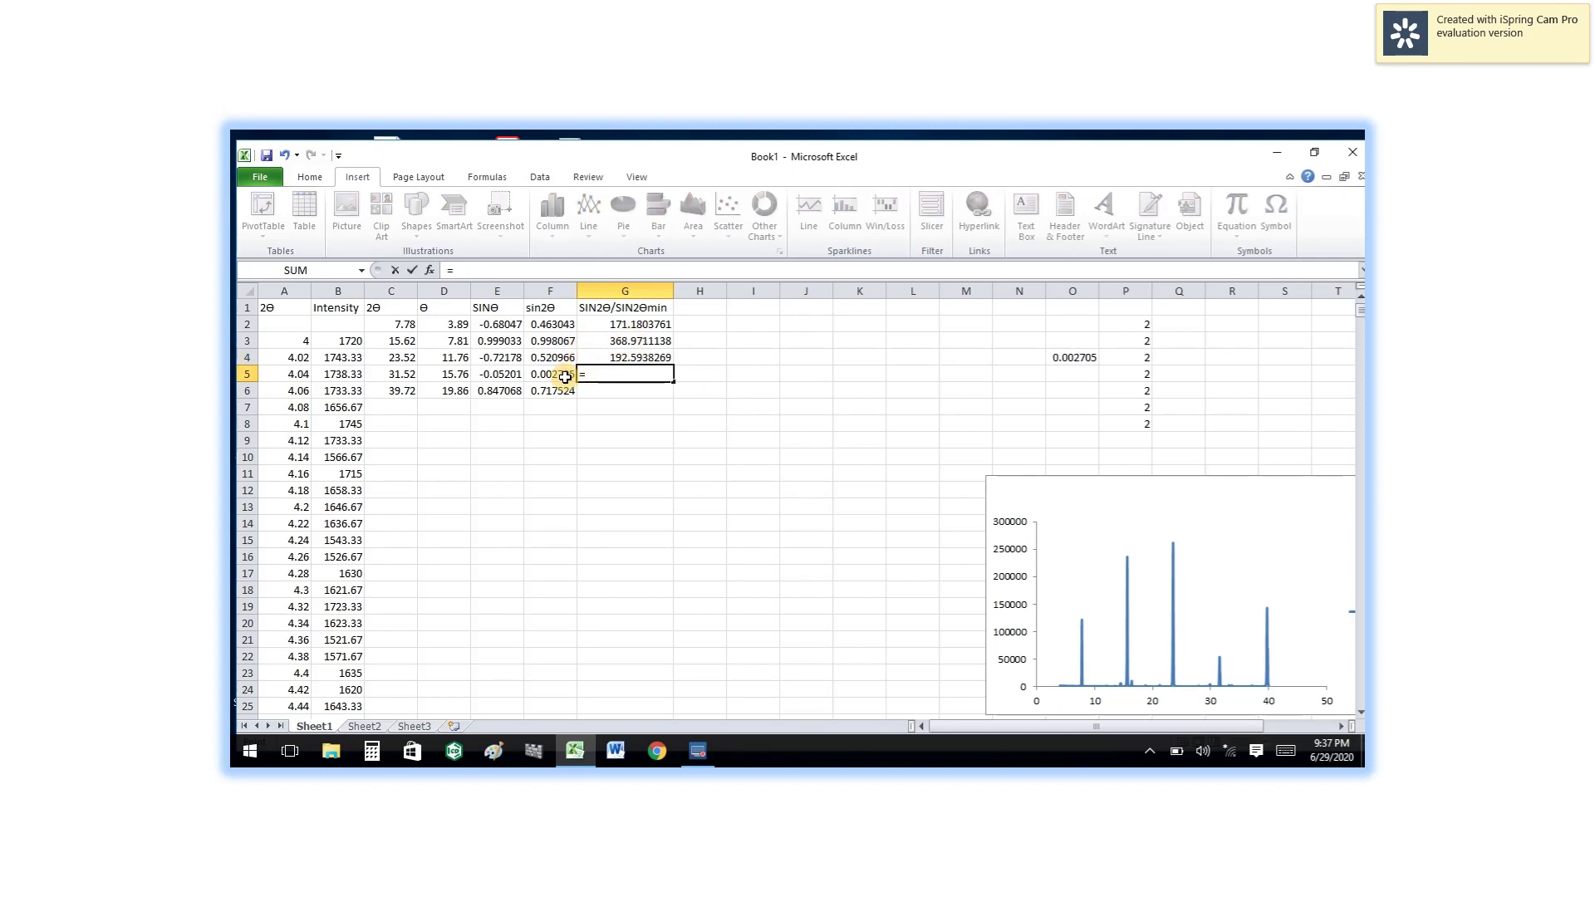
click(565, 377)
text(/)
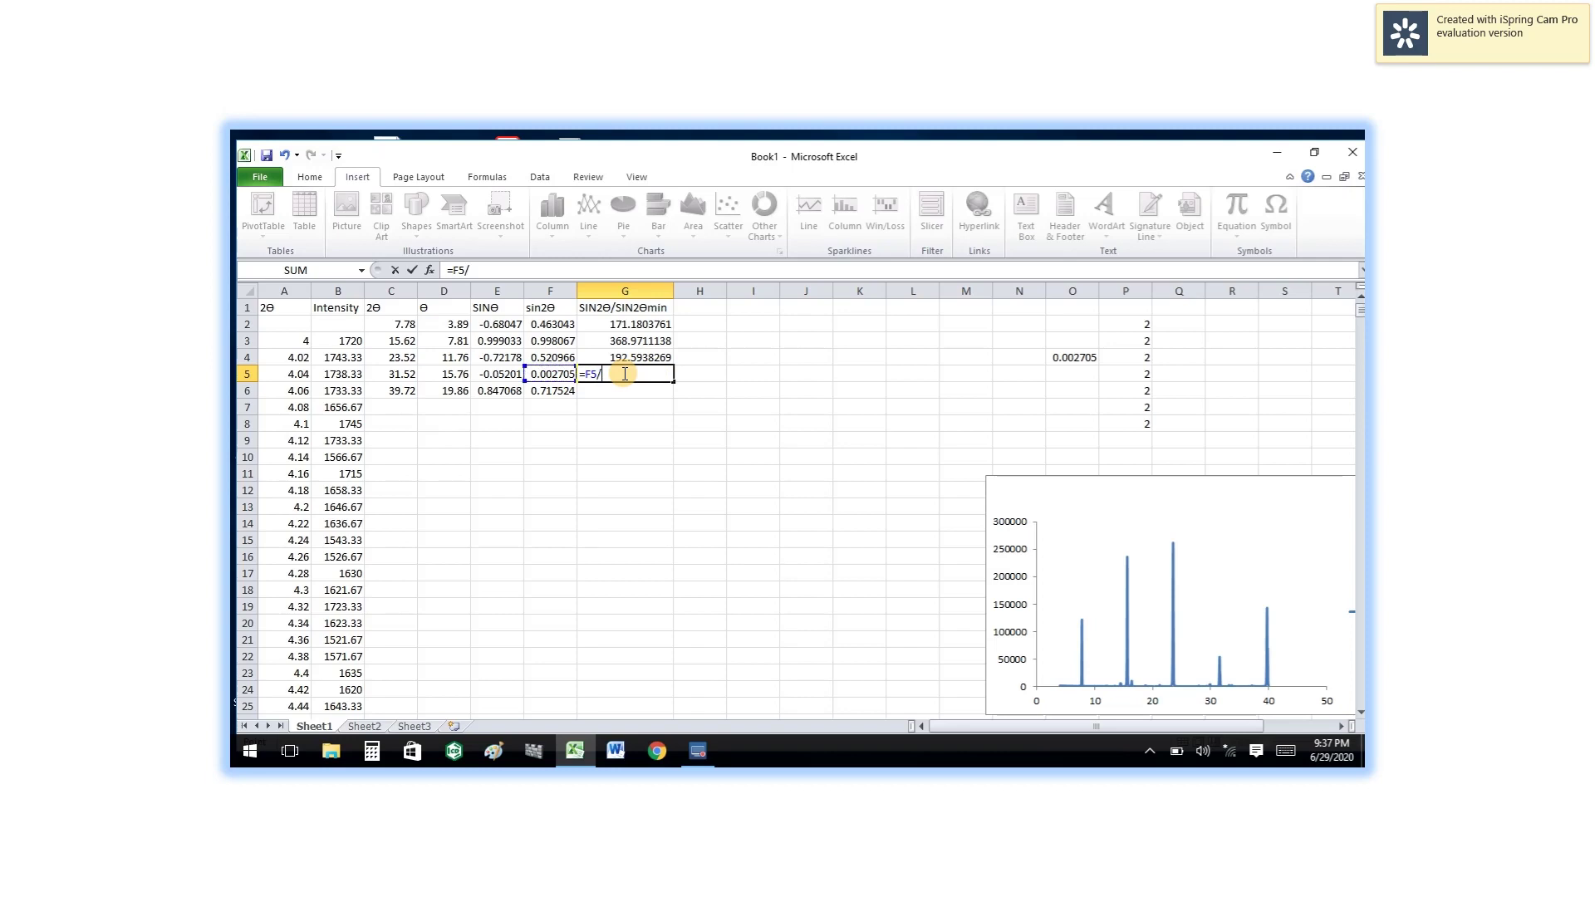
click(1064, 358)
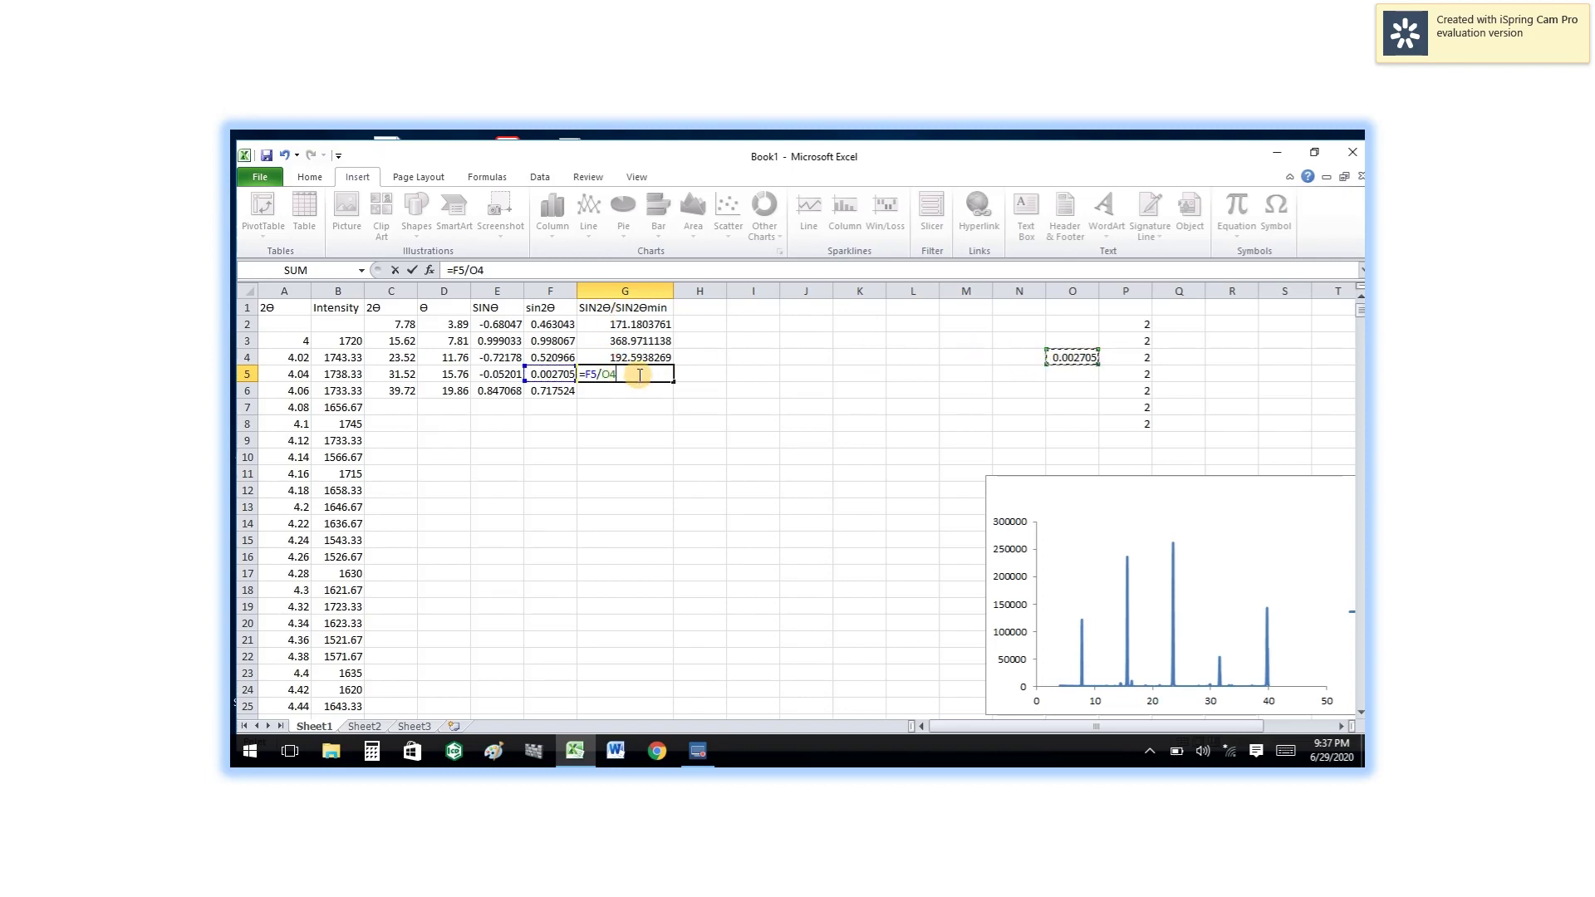
key(Return)
Calculate the SIN2Ө/SIN2Өmin ratio for the fifth peak in cell G6 with the formula =F6/O4
text(=)
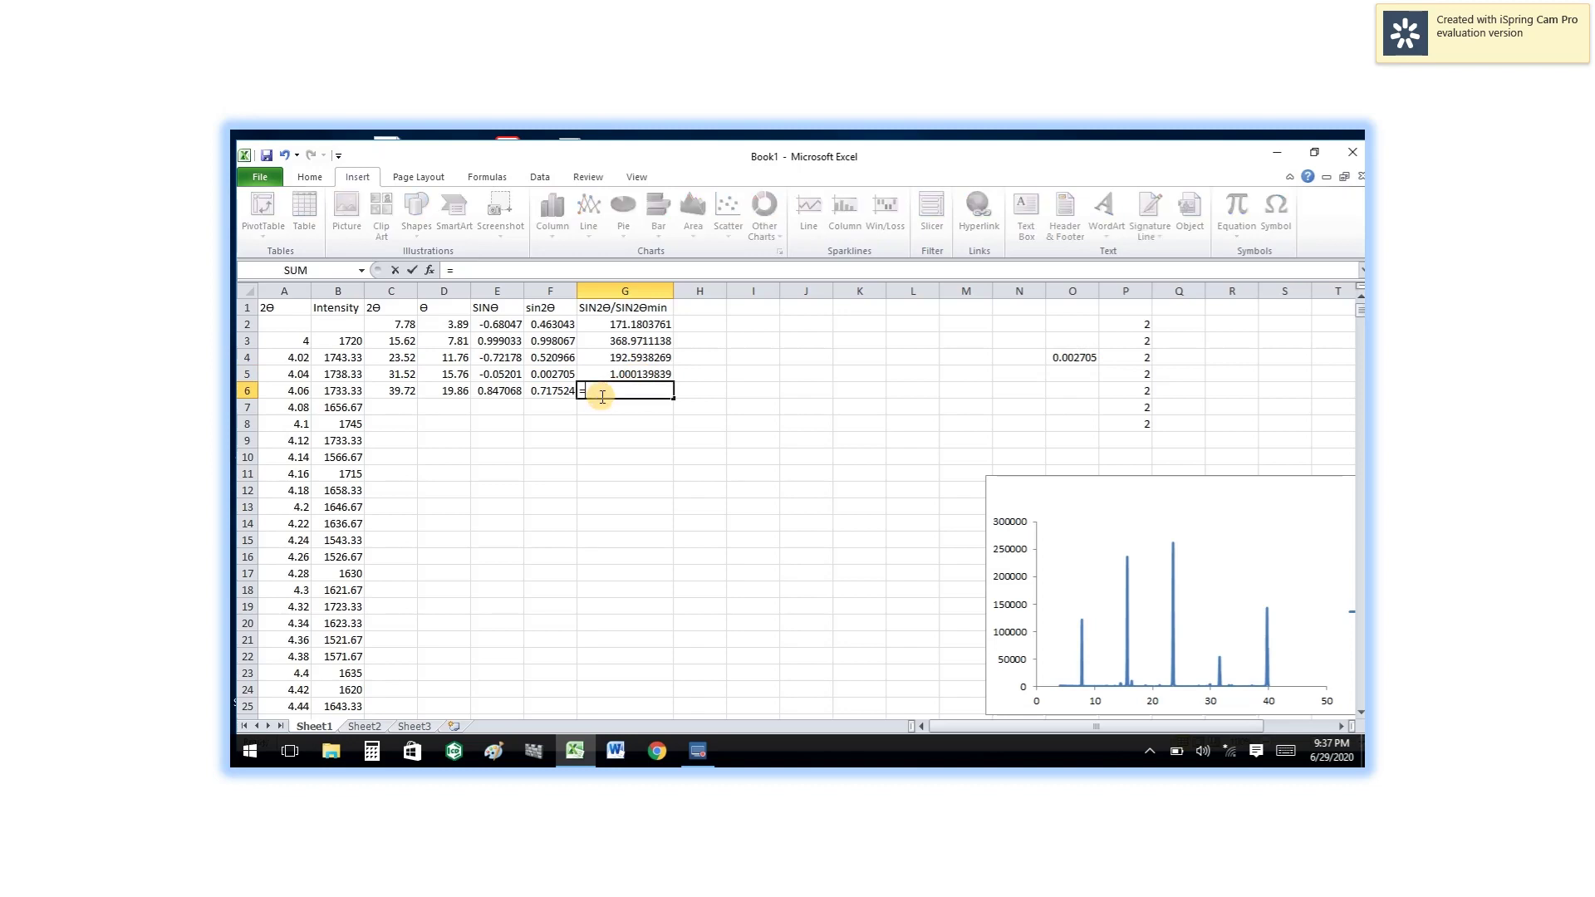
click(564, 401)
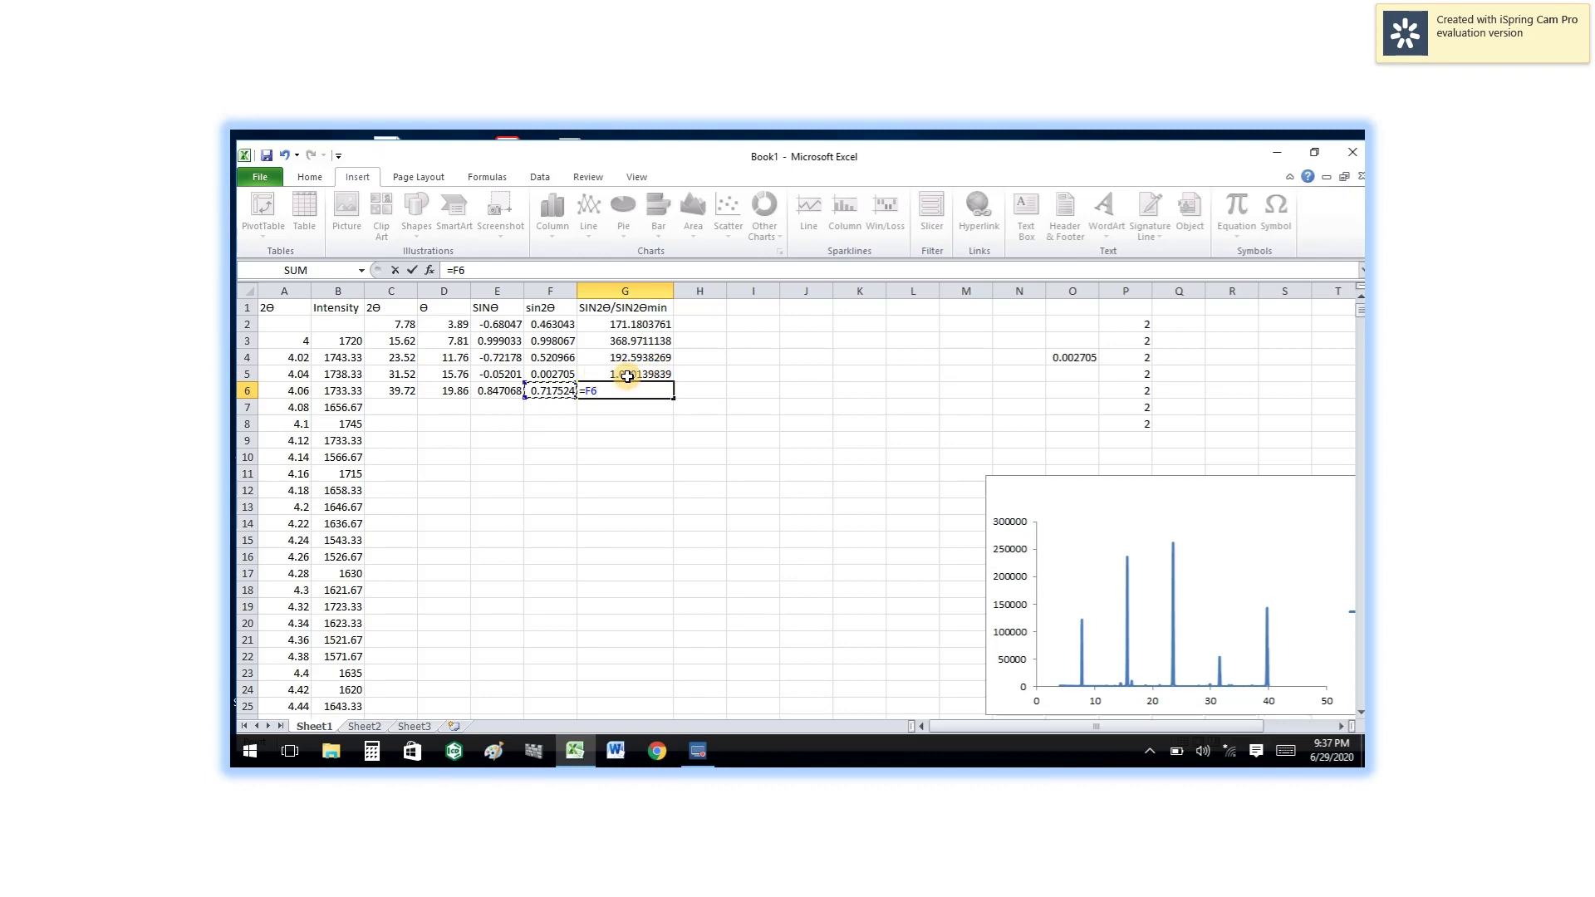
text(/)
click(1073, 358)
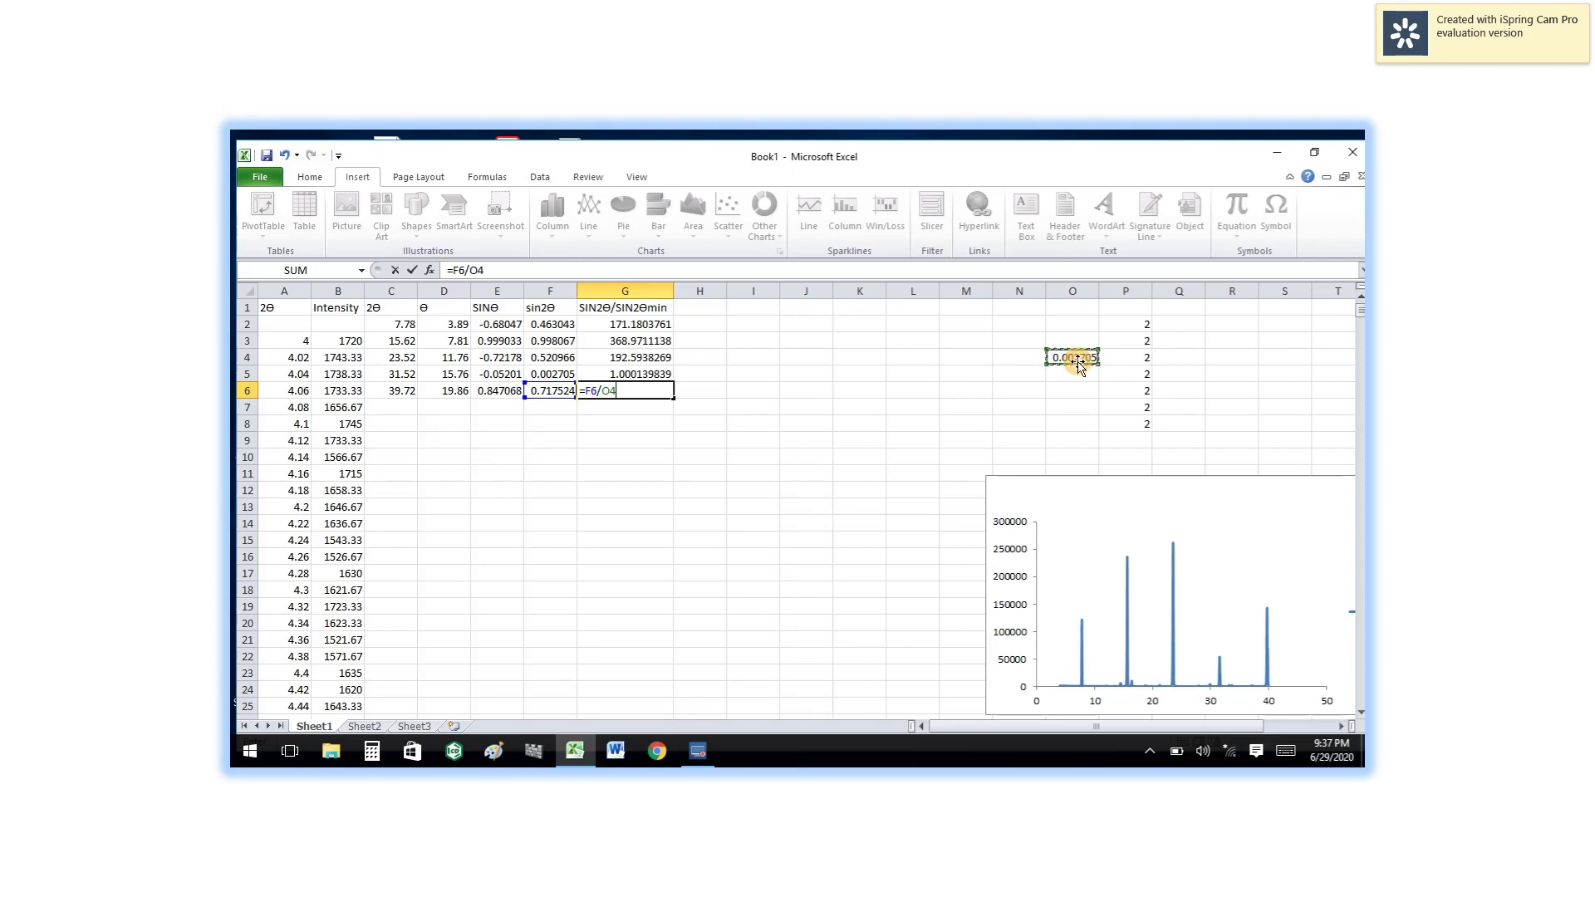
key(Return)
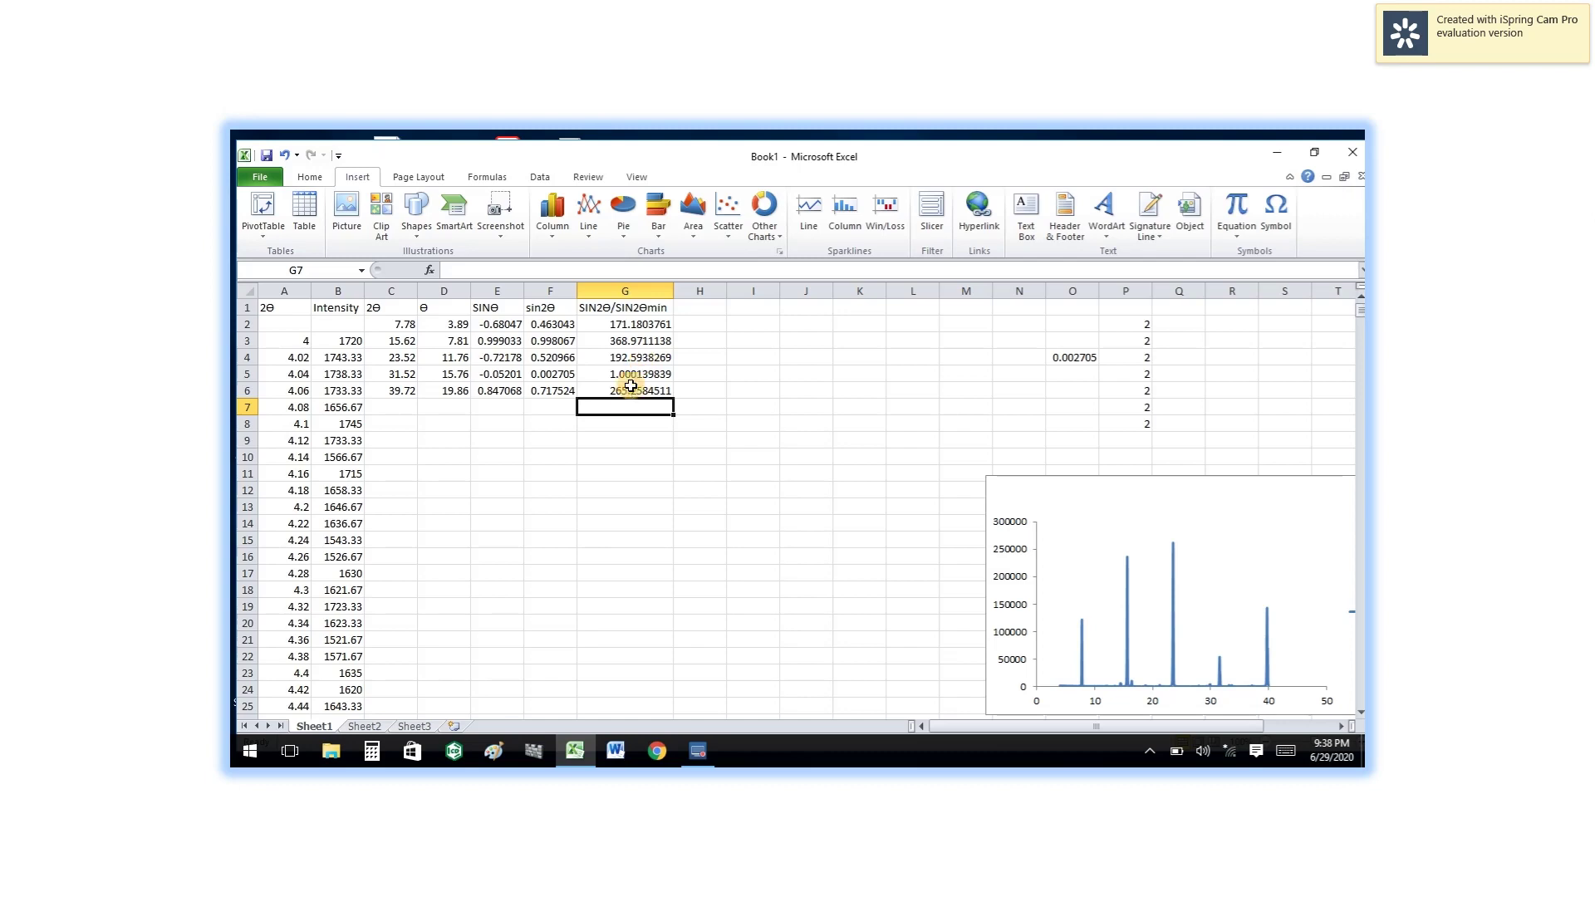
Enter the header h2+k2+l2 in cell H1
click(700, 307)
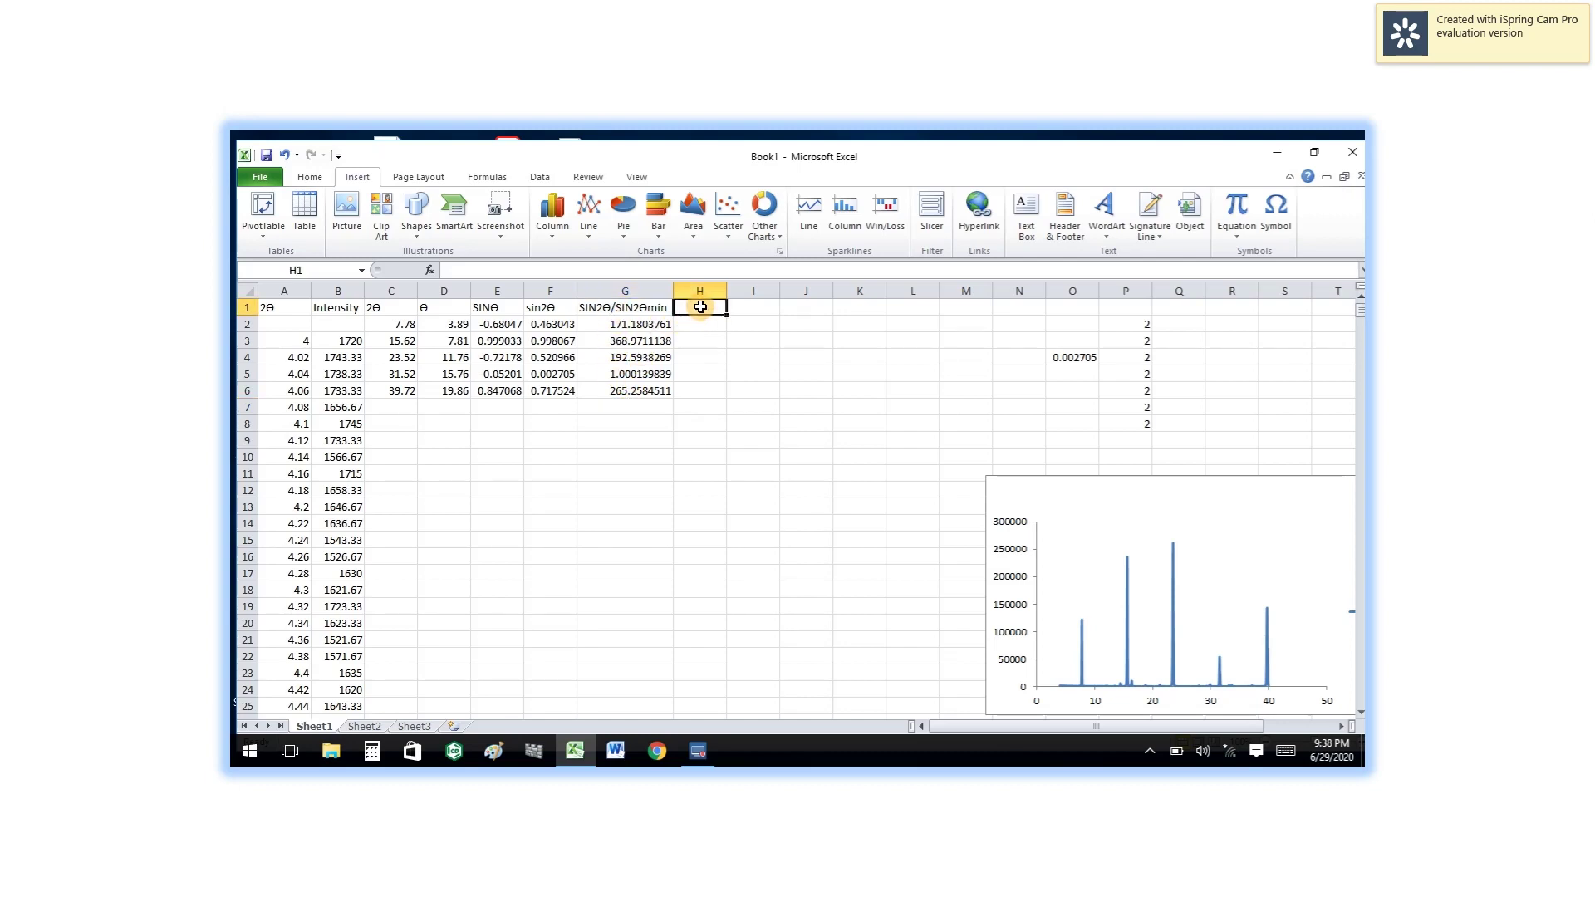
text(h2)
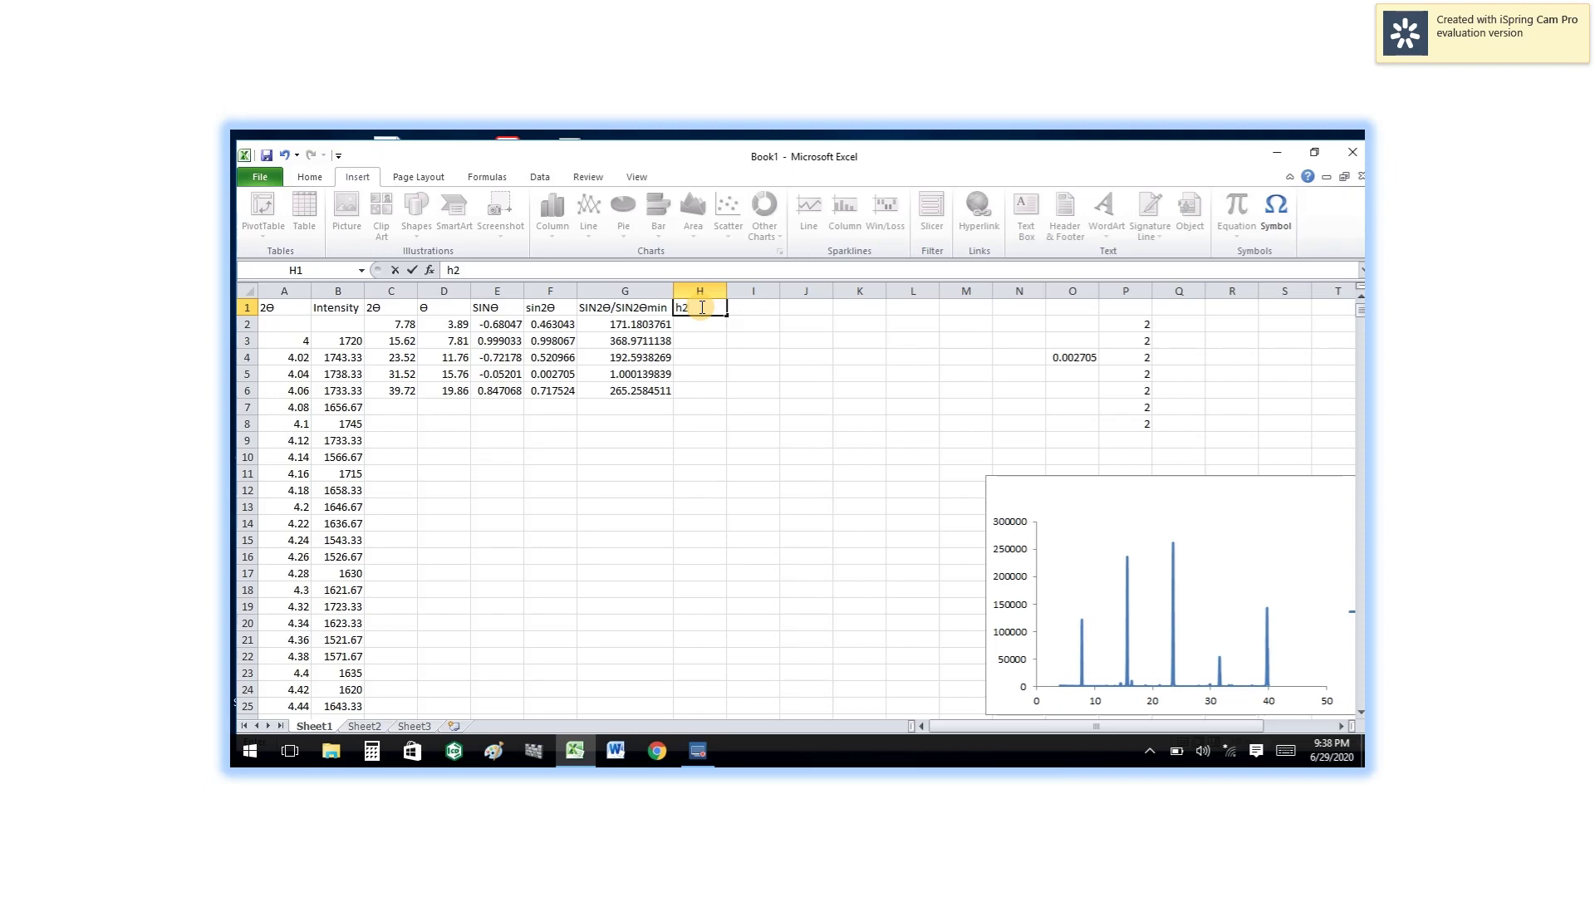
text(+k2)
text(+i2)
key(BackSpace)
key(BackSpace)
text(L)
key(BackSpace)
text(l2)
Enter whole-number h2+k2+l2 values 171, 369, 192 and 1 in cells H2 to H5
click(702, 324)
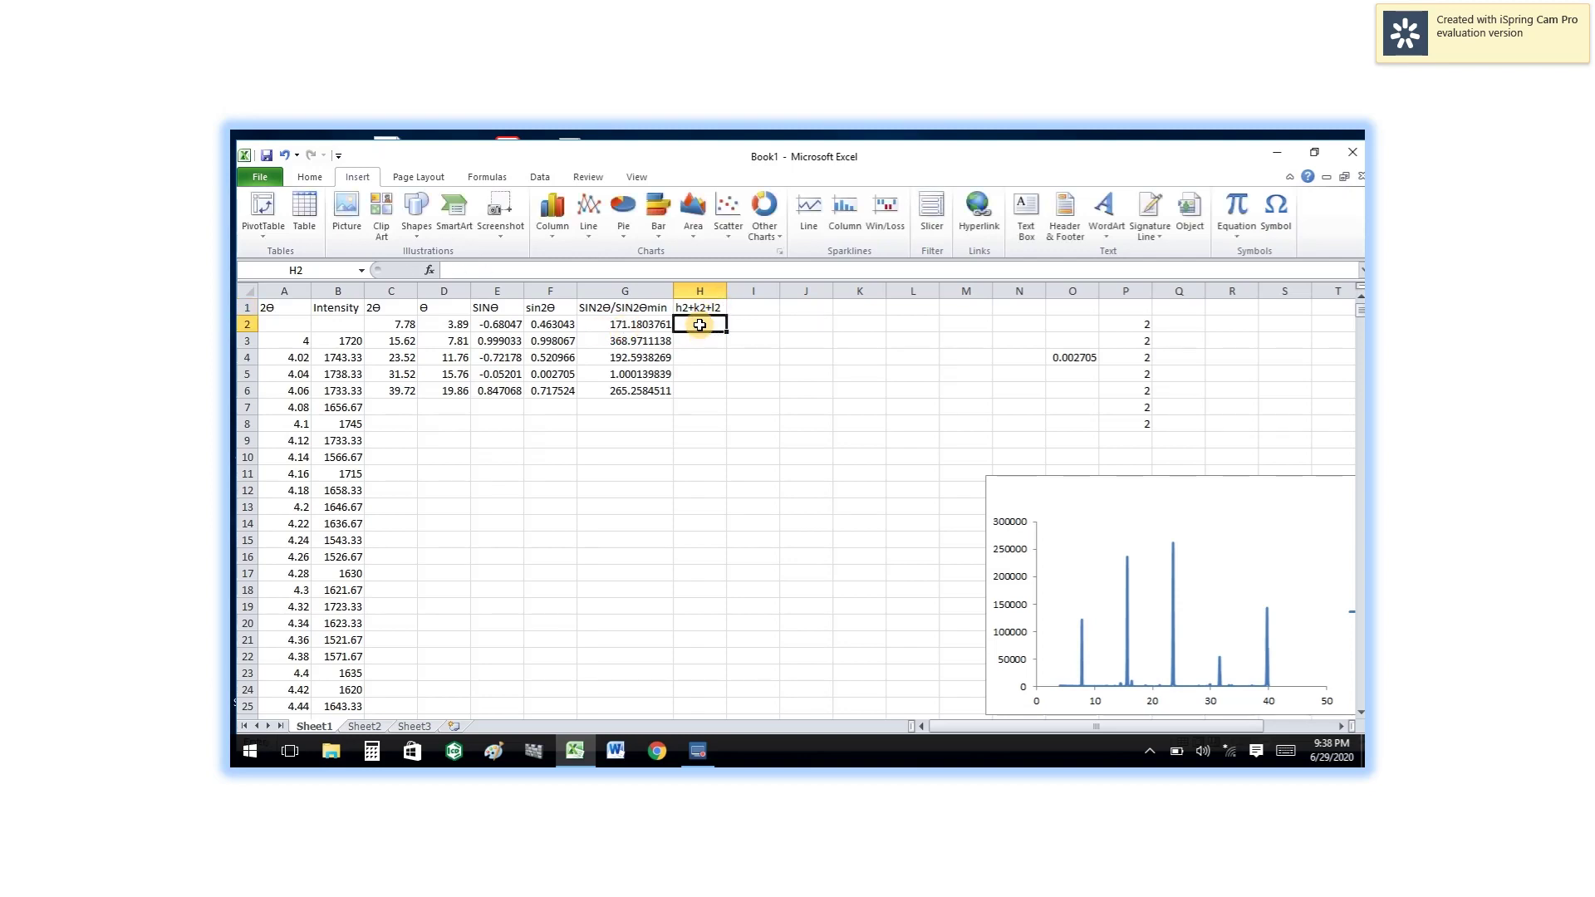
text(171)
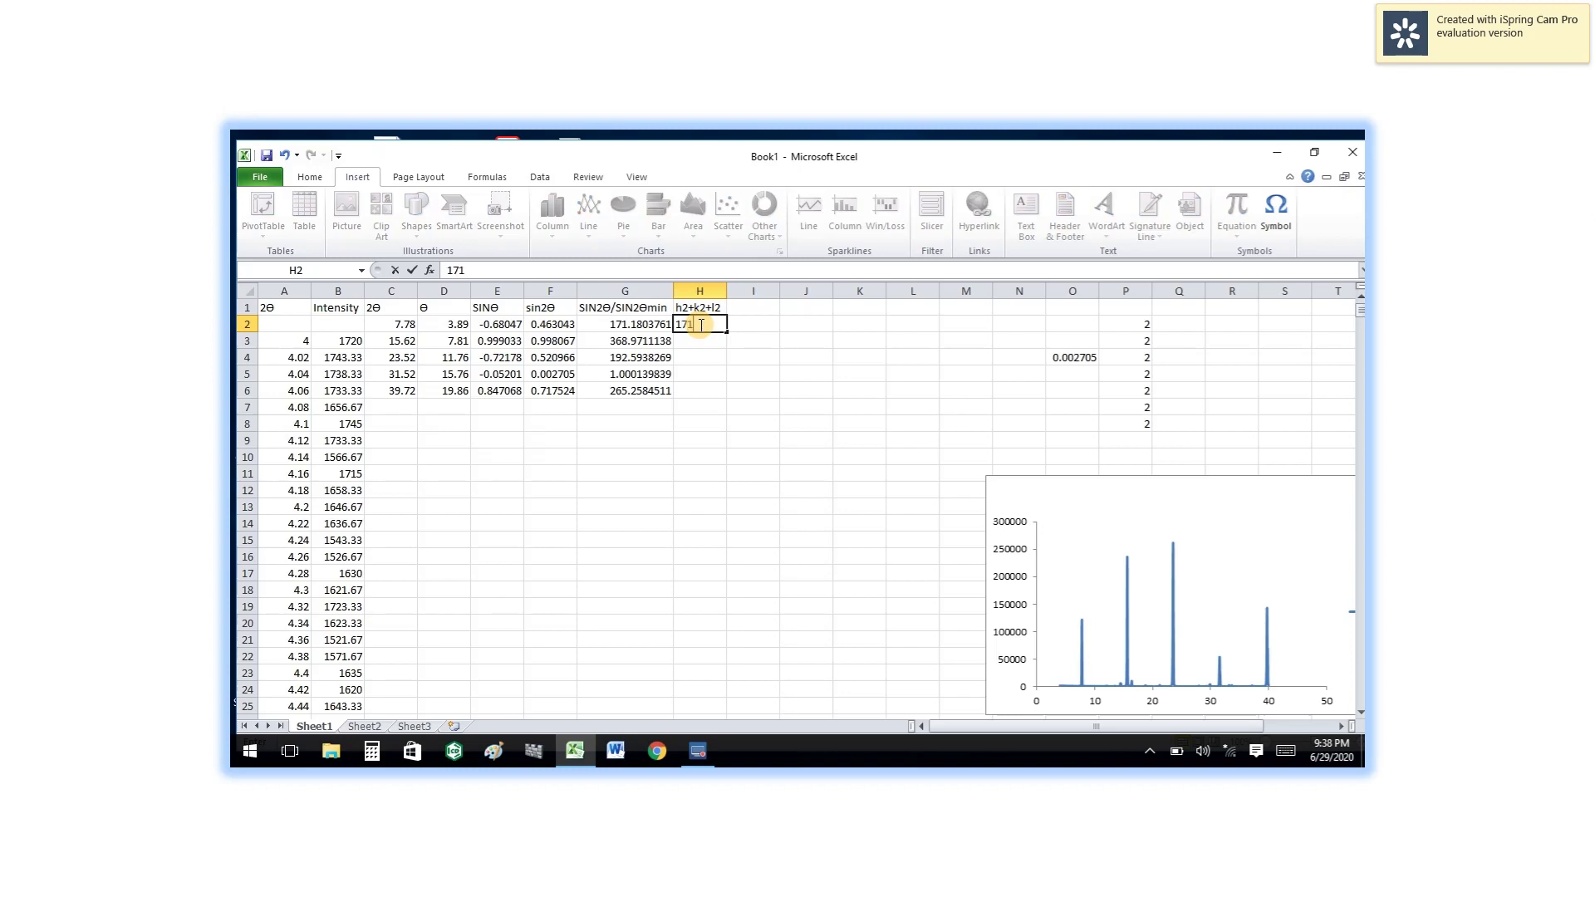
click(699, 341)
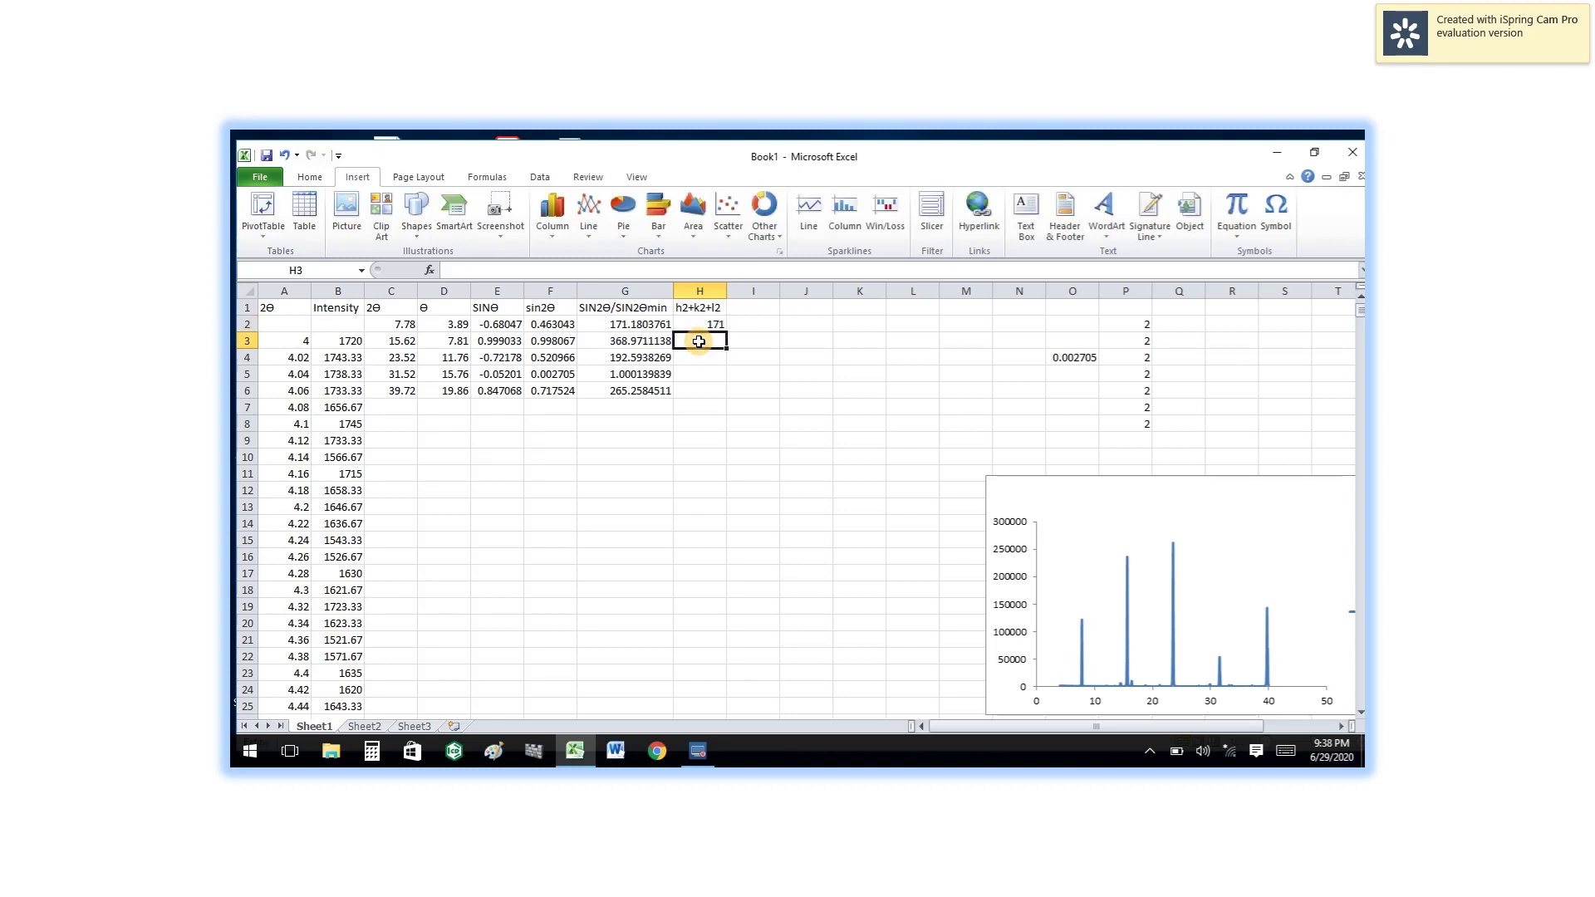
text(369)
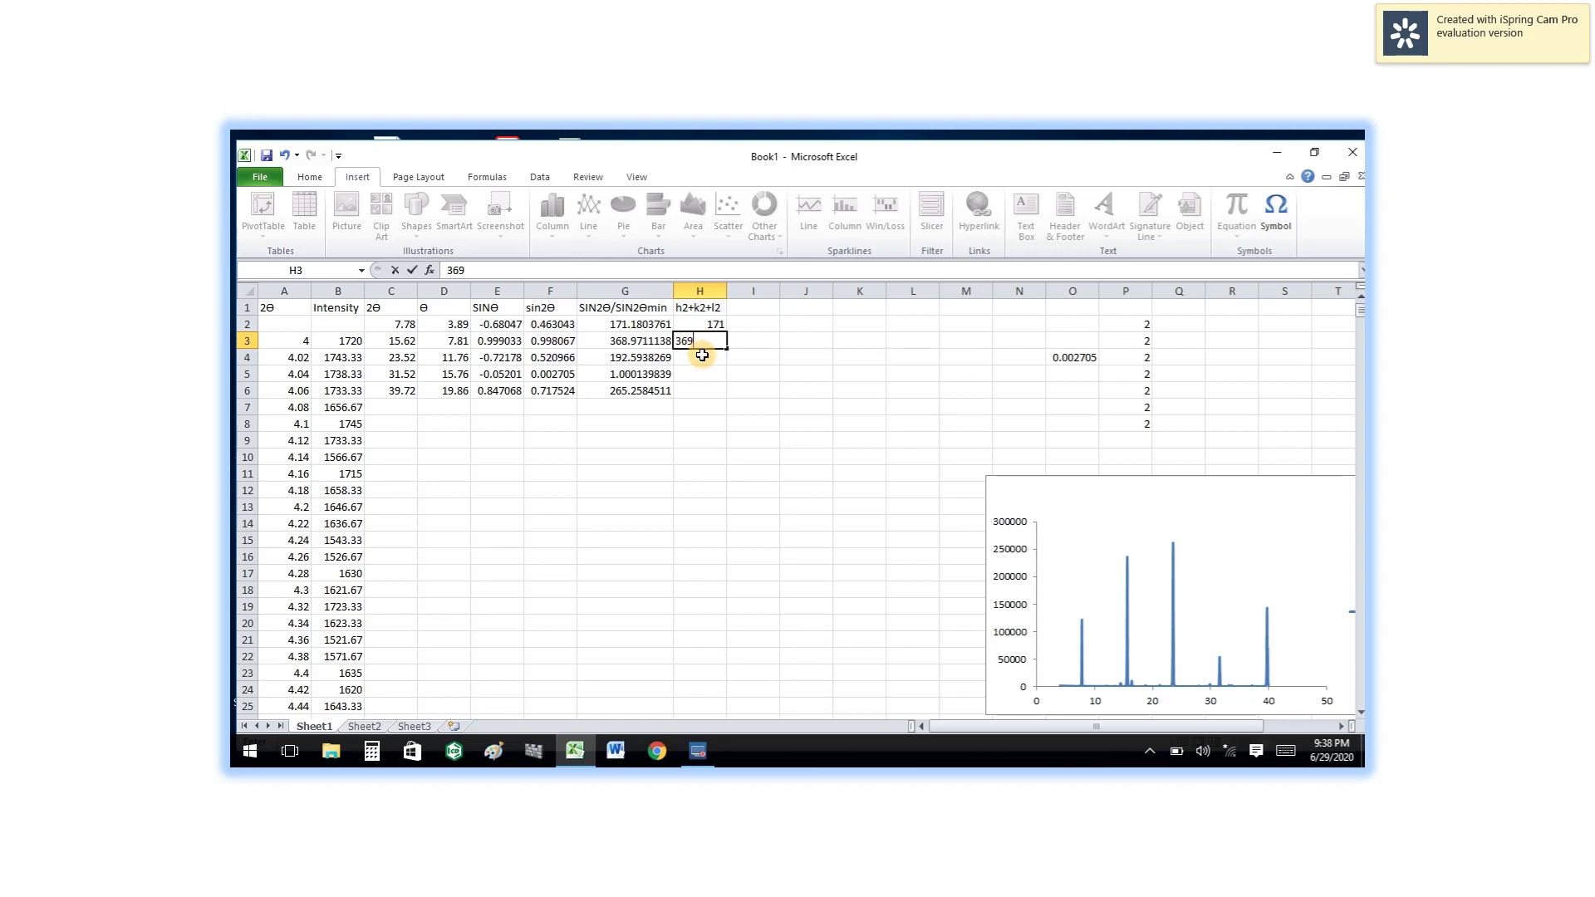
click(702, 359)
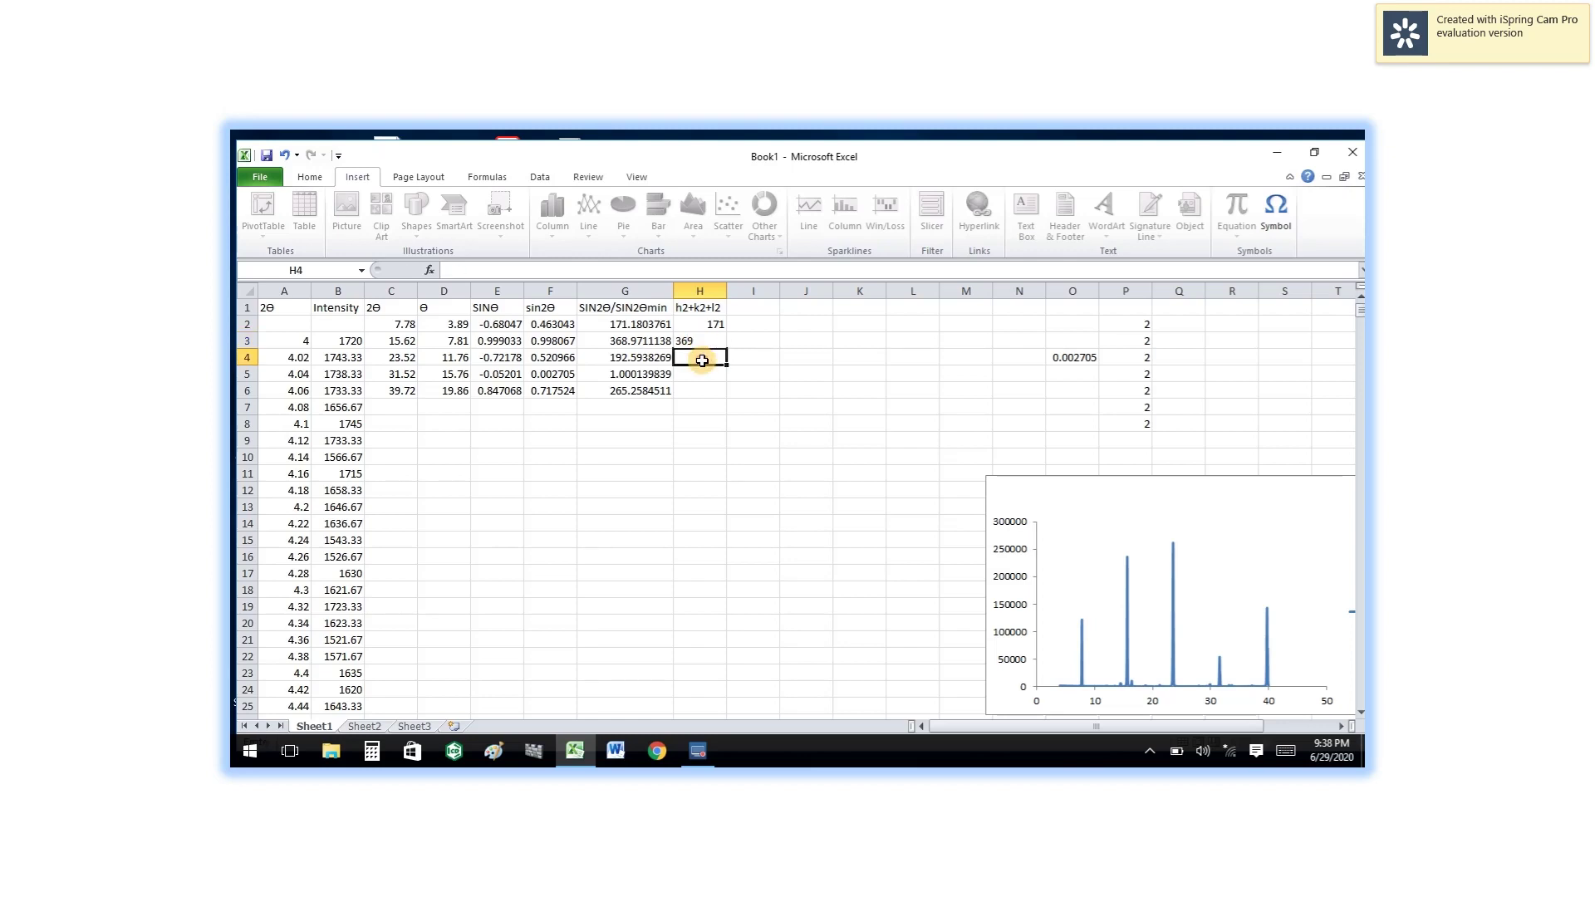
text(192)
click(702, 378)
text(1)
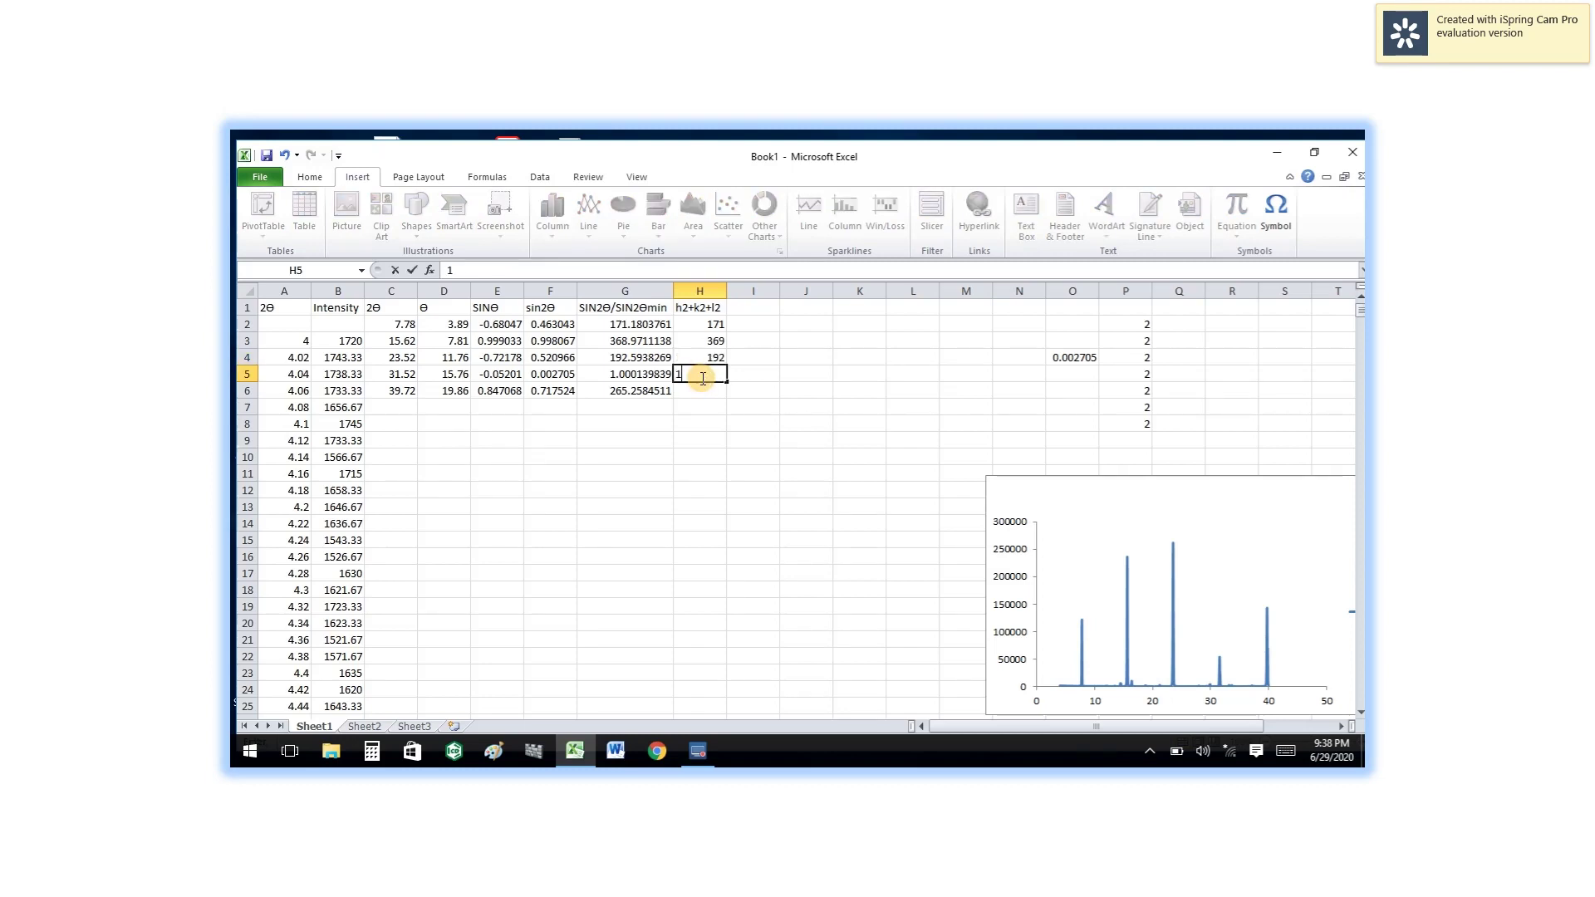
click(701, 390)
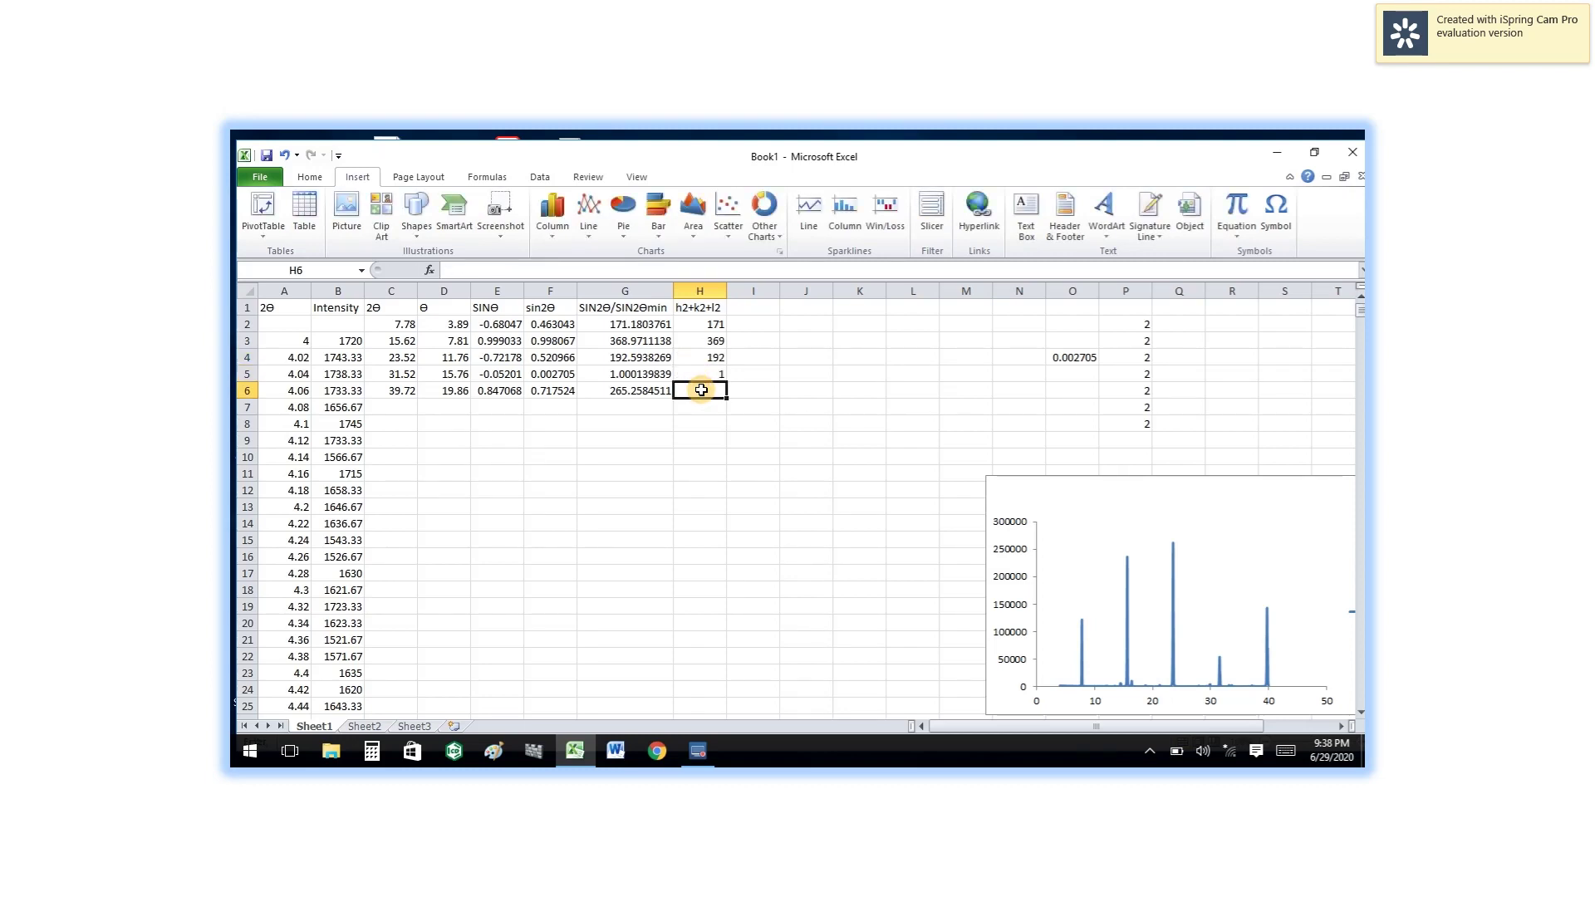
Correct the h2+k2+l2 value in cell H4 to 193
click(719, 358)
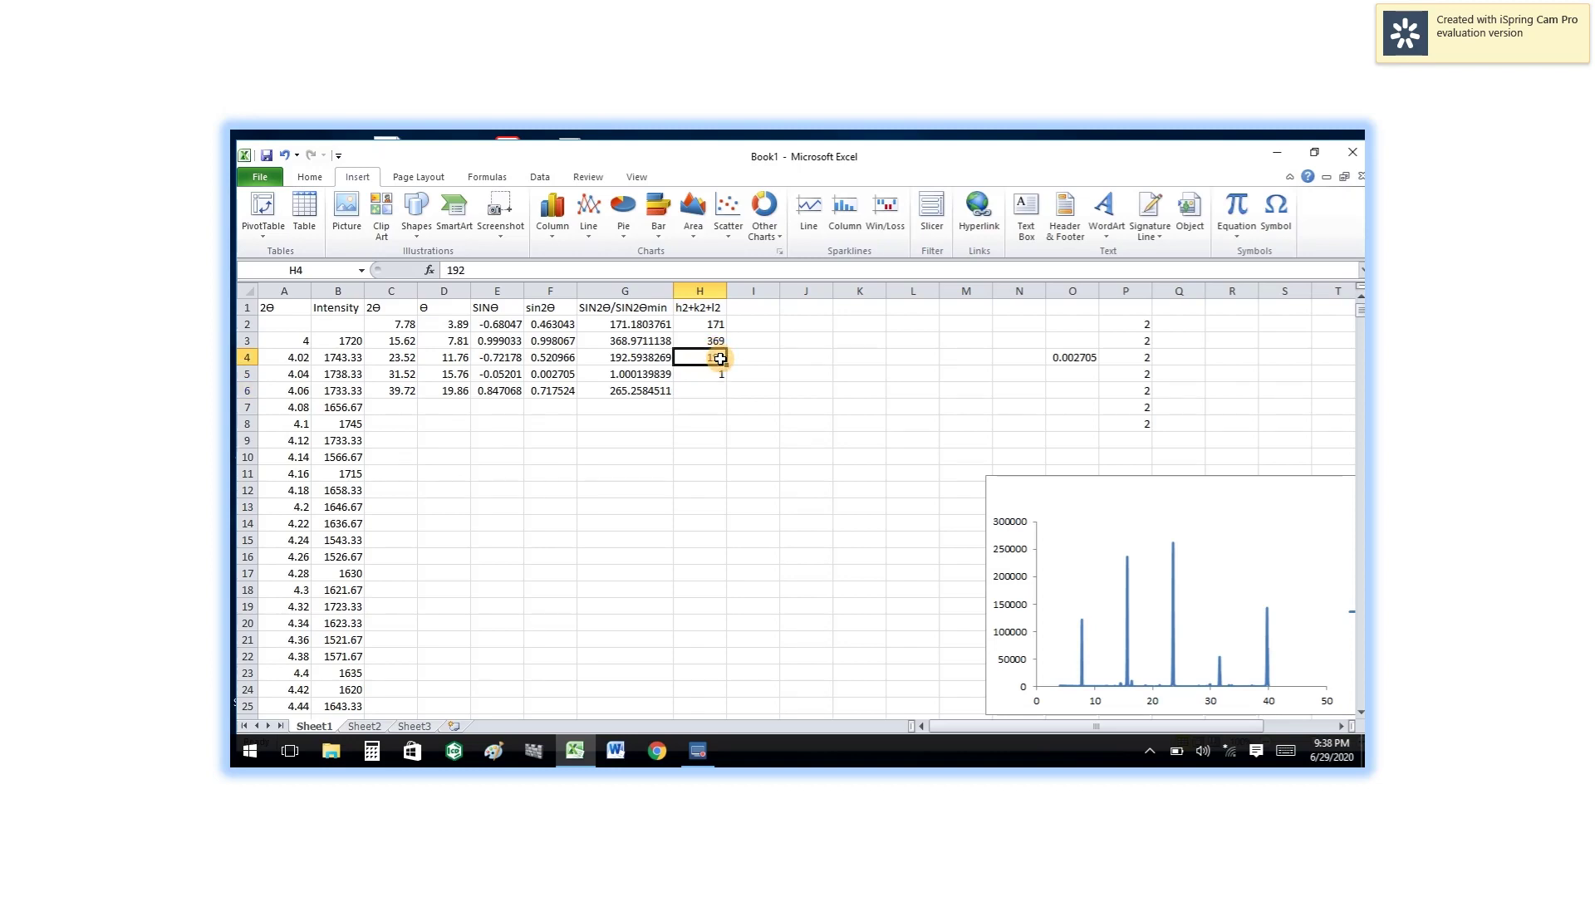
key(BackSpace)
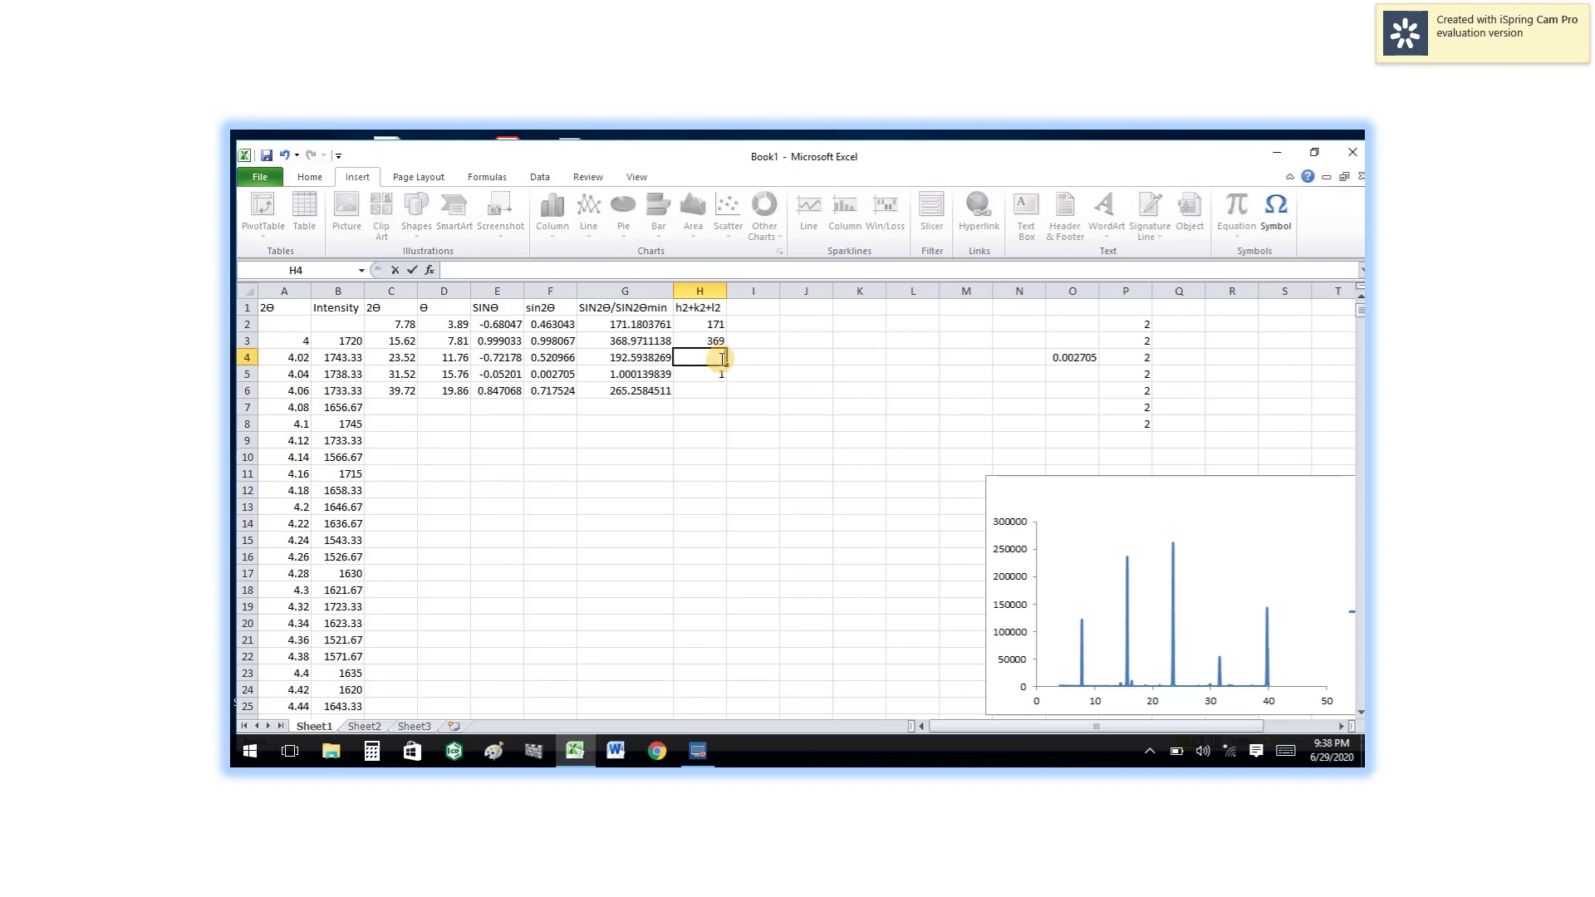
text(193)
click(707, 374)
Start the h2+k2+l2 value for the fifth peak in cell H6 with the digits 26
click(700, 397)
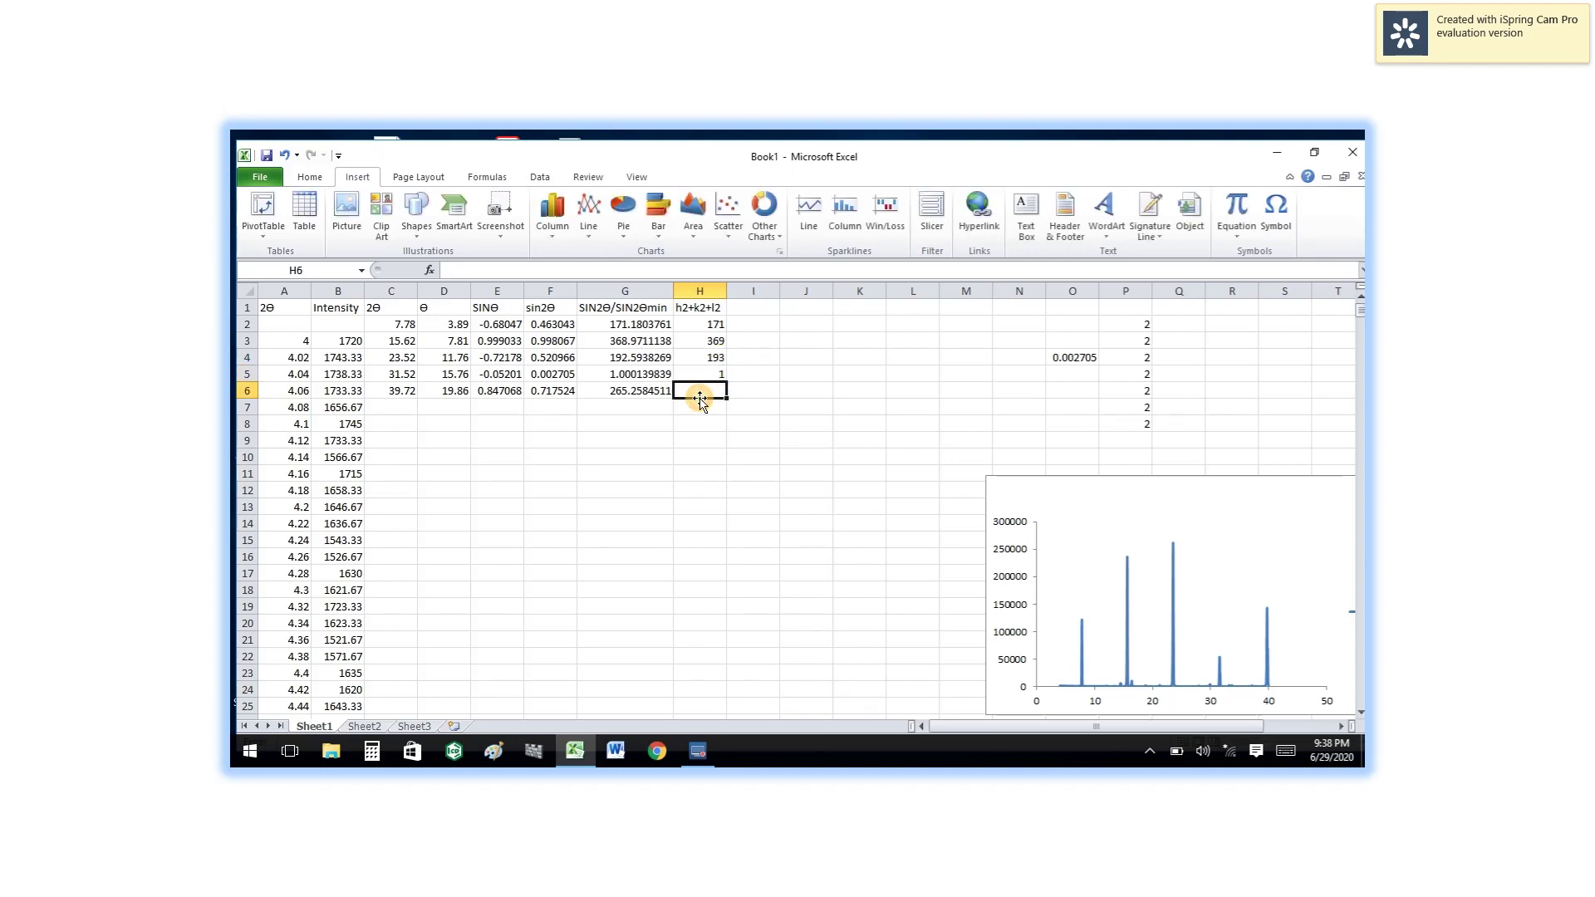
text(26)
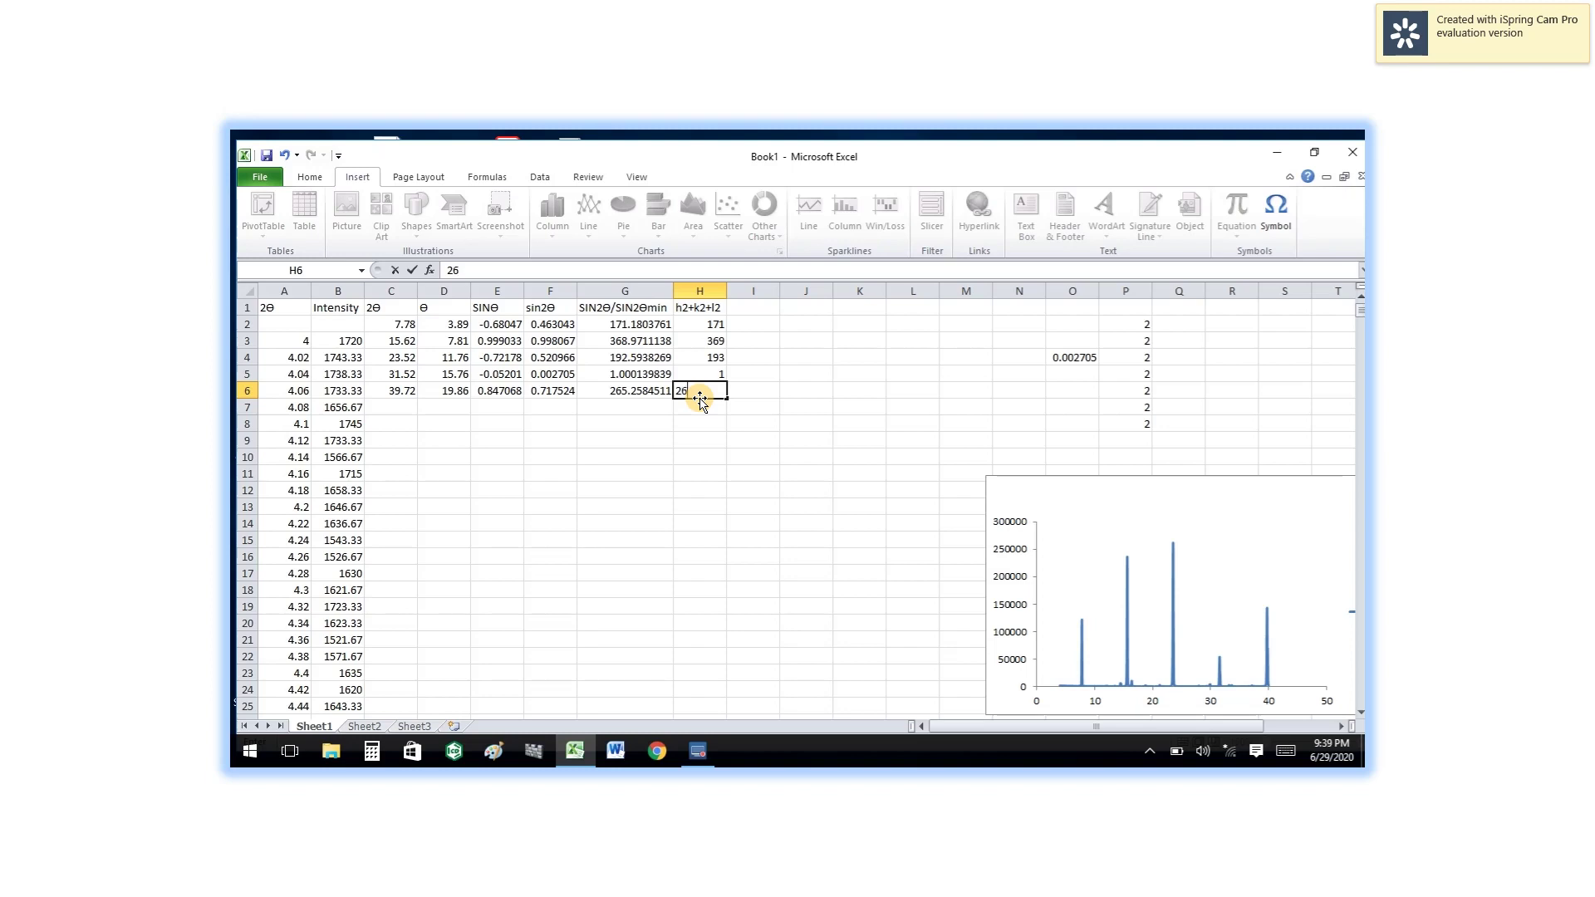